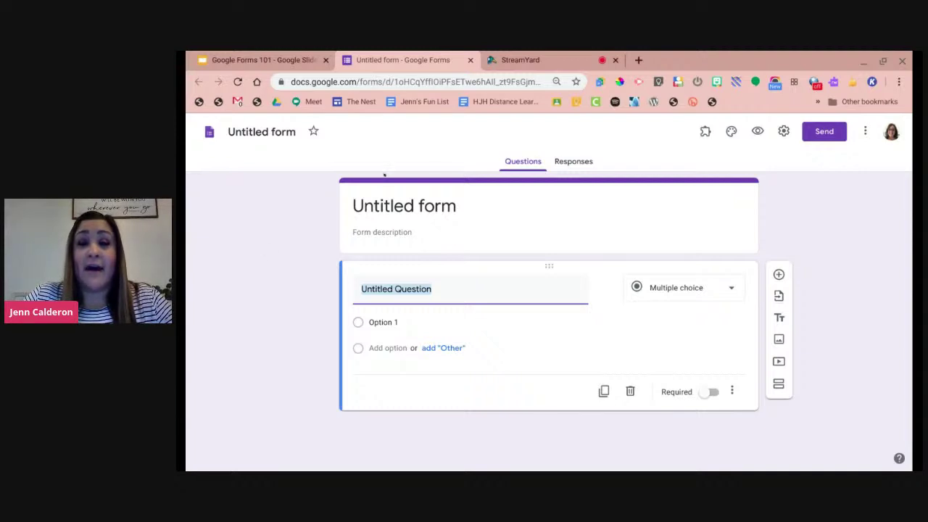
Start a new blank form through forms.new, closing the extra duplicate form.
{"action": "left_click", "coordinate": [638, 61]}
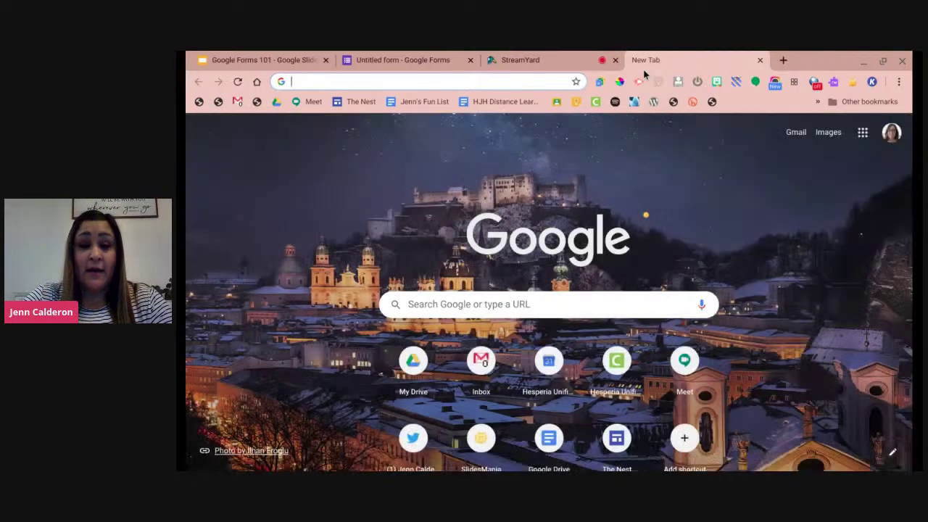
{"action": "type", "text": "forms.new"}
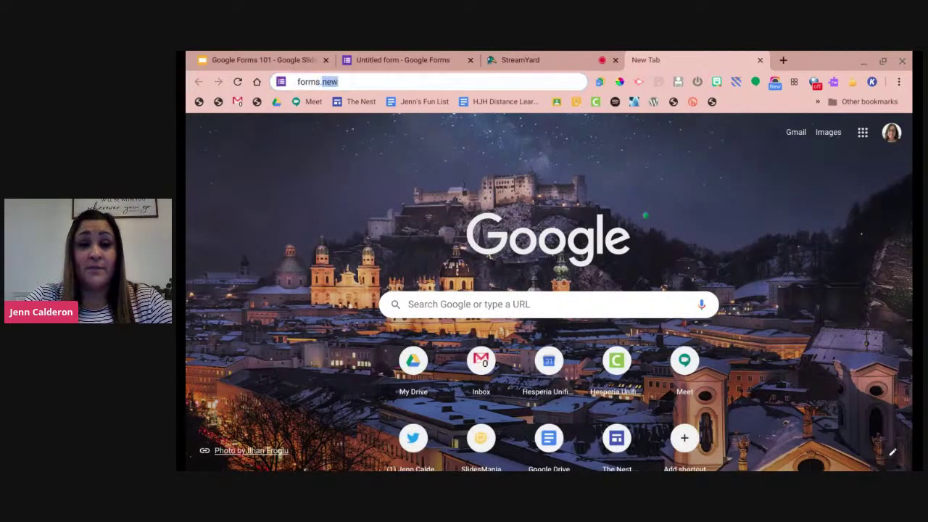
{"action": "key", "text": "Return"}
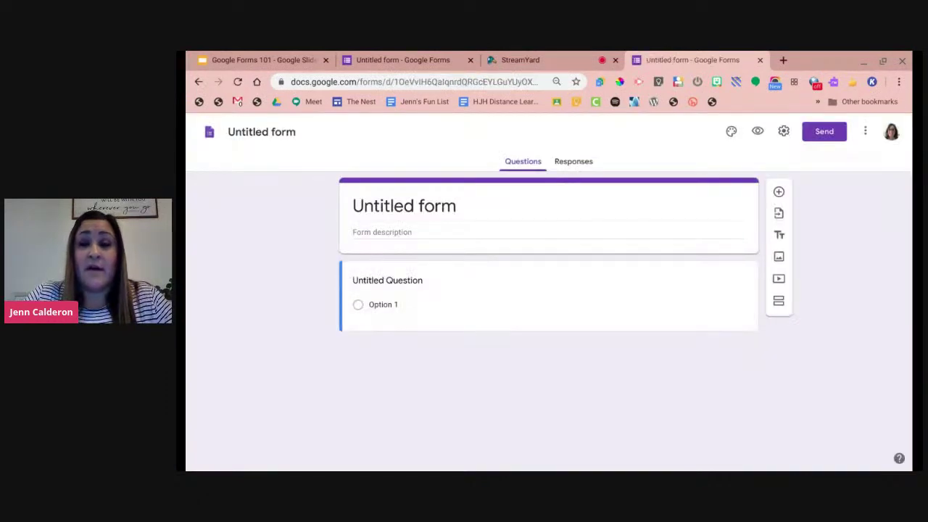
{"action": "left_click", "coordinate": [759, 60]}
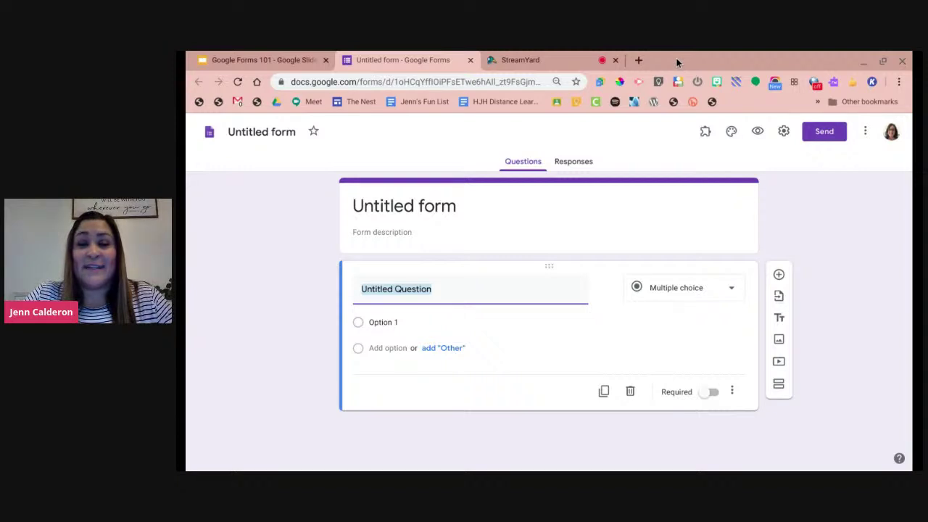
{"action": "left_click", "coordinate": [605, 86]}
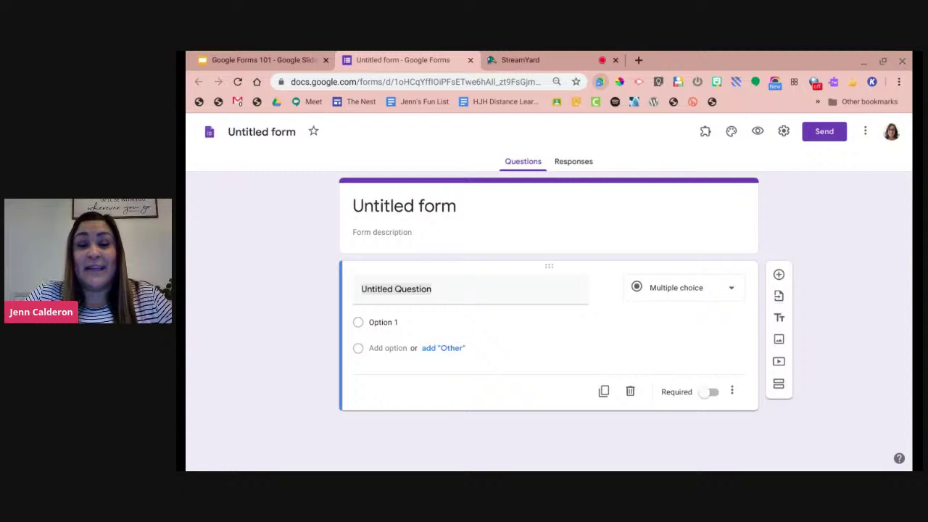
{"action": "left_click", "coordinate": [301, 241]}
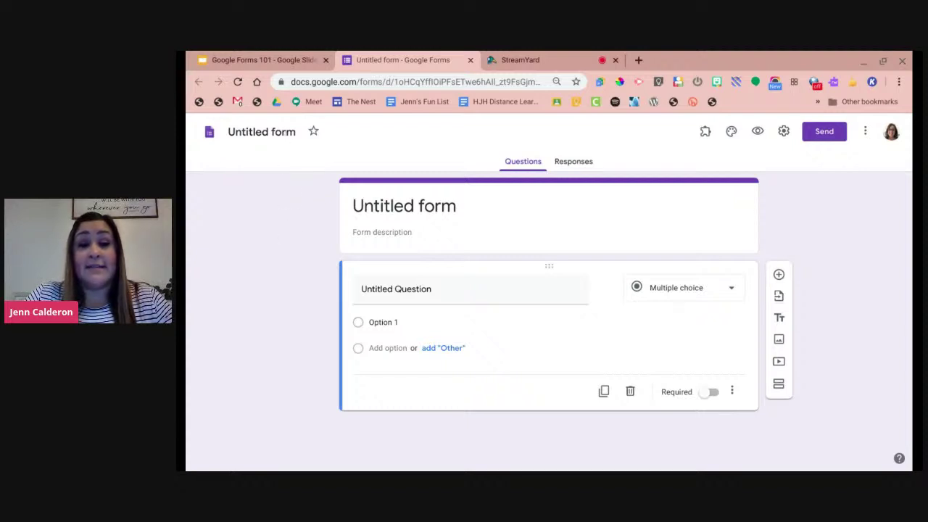
Rename the form to 'Demo Form' and leave the form description empty.
{"action": "left_click", "coordinate": [261, 132]}
{"action": "type", "text": "D"}
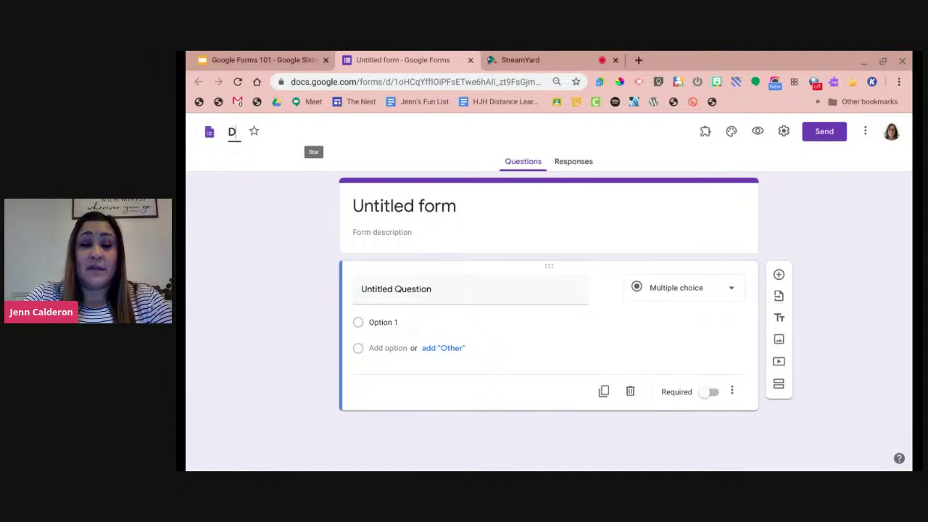
{"action": "type", "text": "emo Form"}
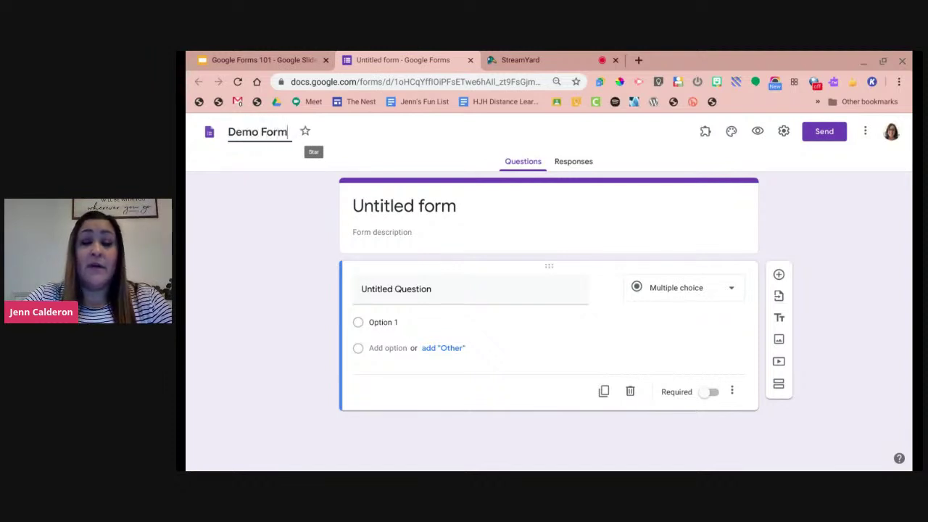
{"action": "key", "text": "Return"}
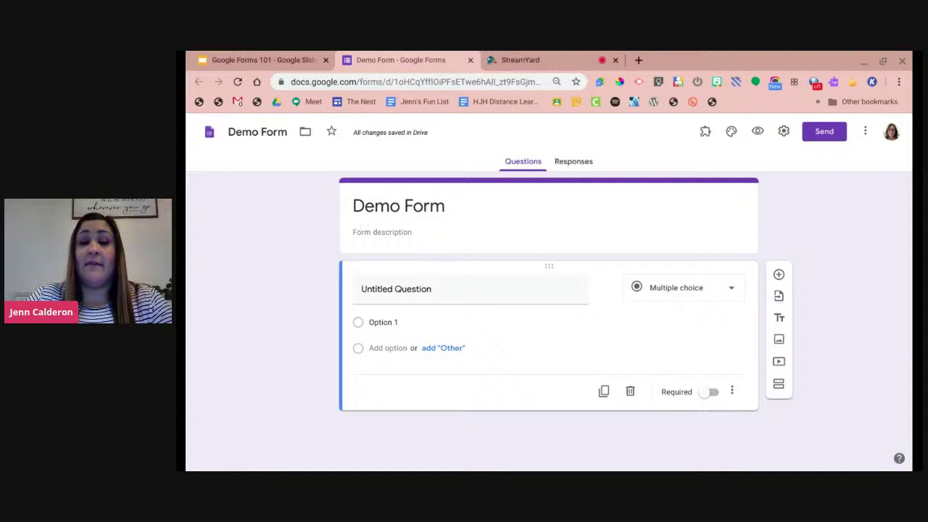
{"action": "left_click", "coordinate": [362, 231]}
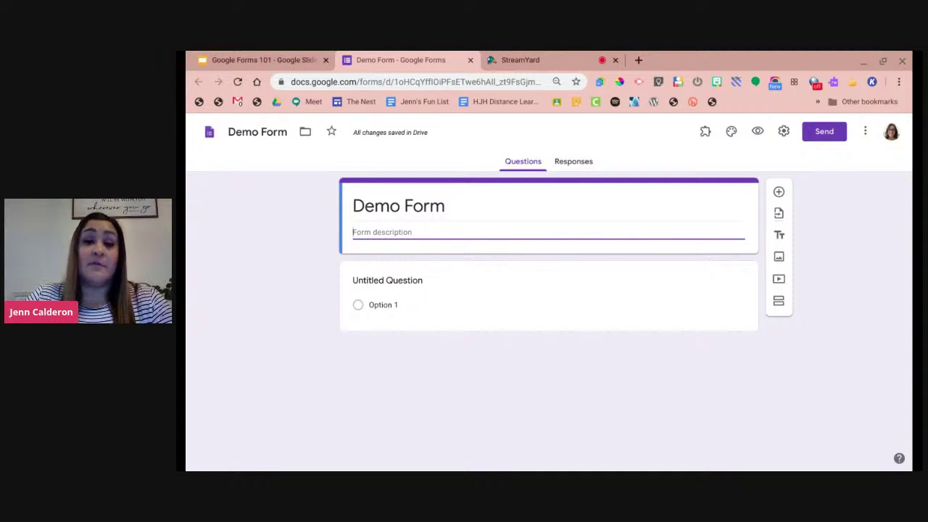
{"action": "left_click", "coordinate": [355, 269]}
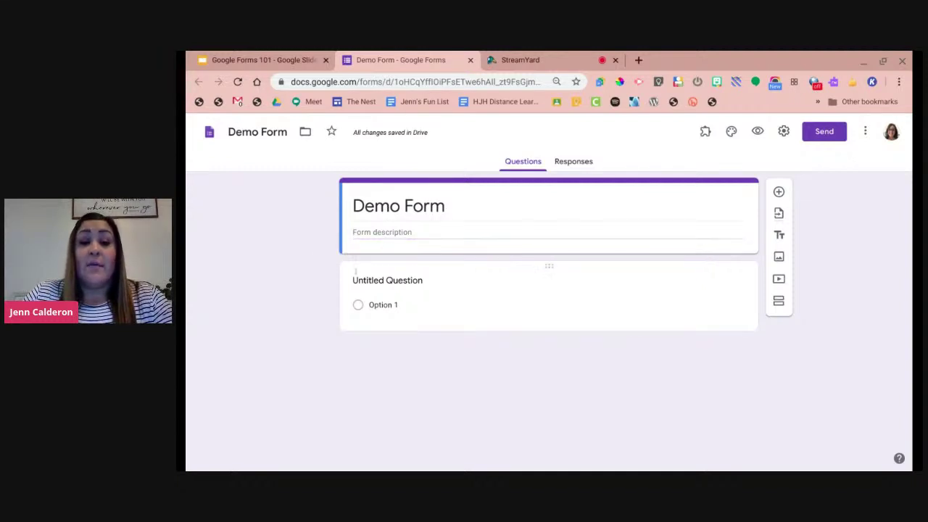
Title the first question 'What do you feel is the best option for homework?'.
{"action": "left_click", "coordinate": [355, 275]}
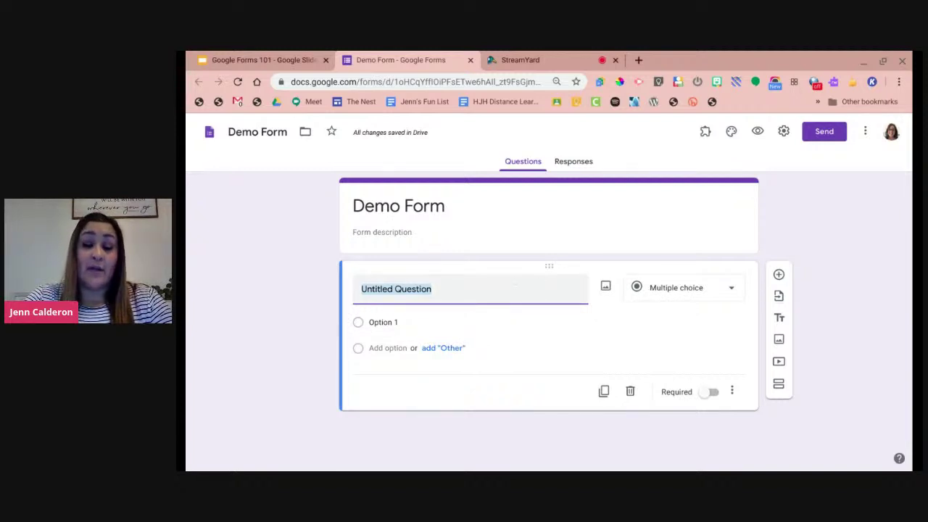
{"action": "type", "text": "What"}
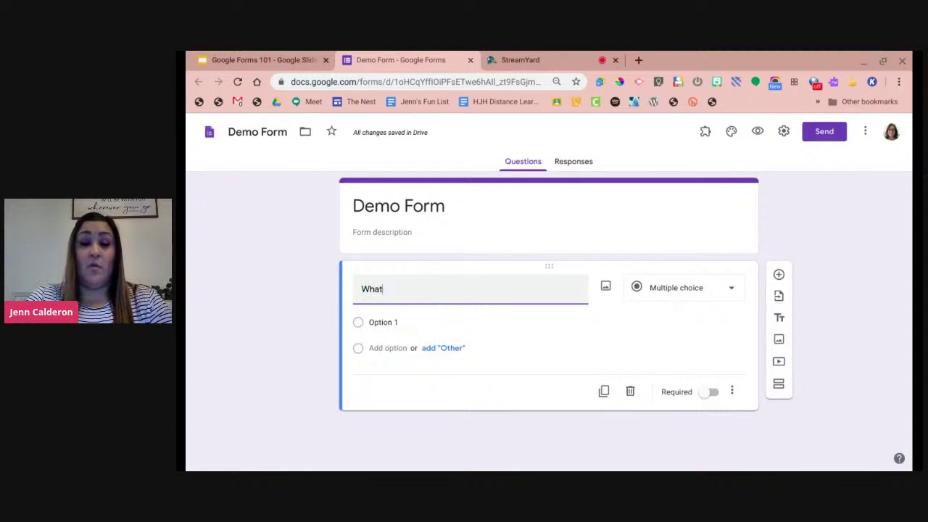
{"action": "type", "text": " is"}
{"action": "key", "text": "BackSpace"}
{"action": "key", "text": "BackSpace"}
{"action": "type", "text": "do you feel"}
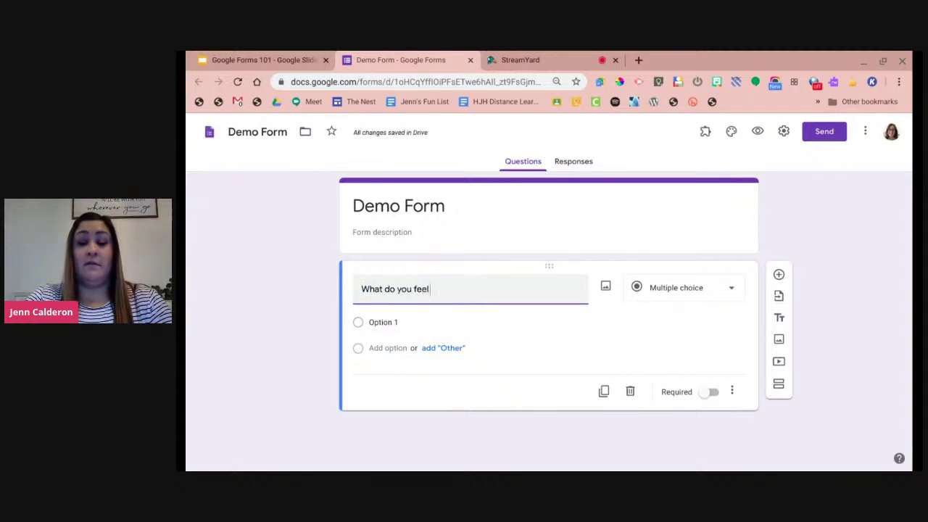
{"action": "type", "text": " is the best opti"}
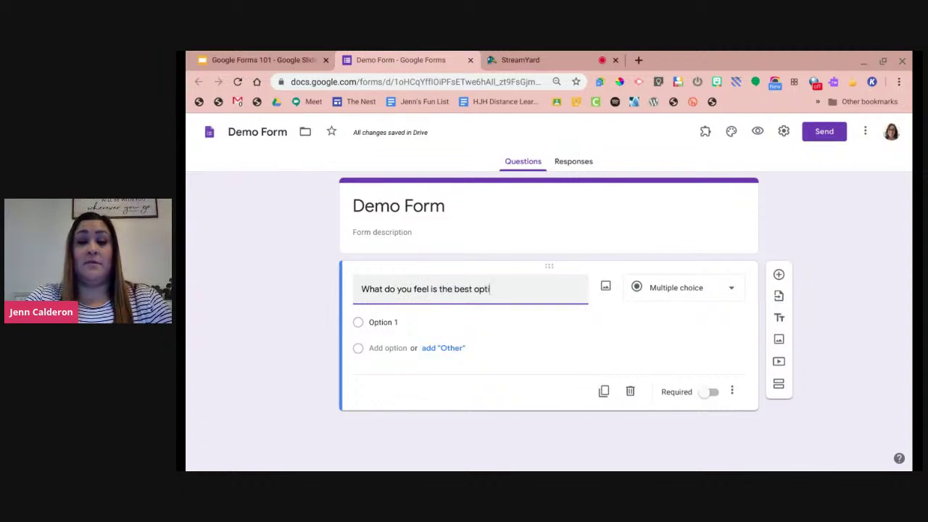
{"action": "type", "text": "on for homework?"}
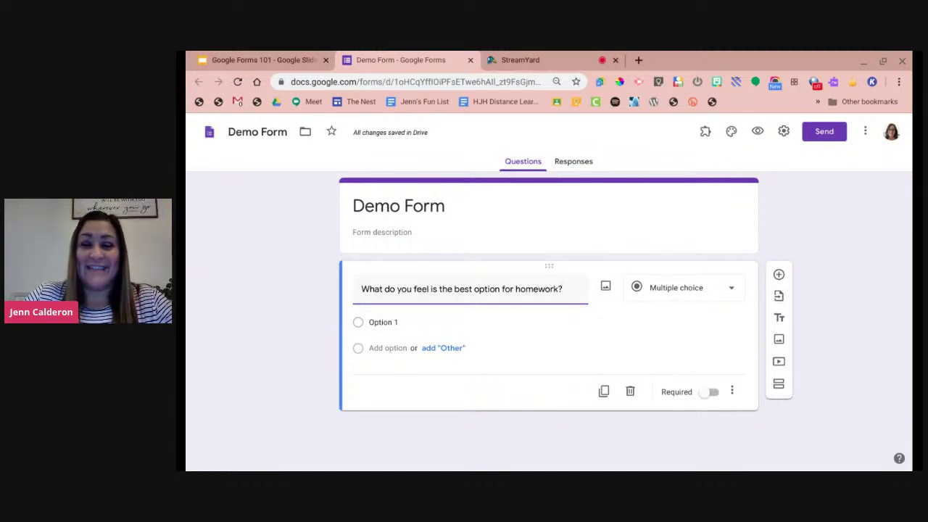
{"action": "left_click", "coordinate": [682, 288]}
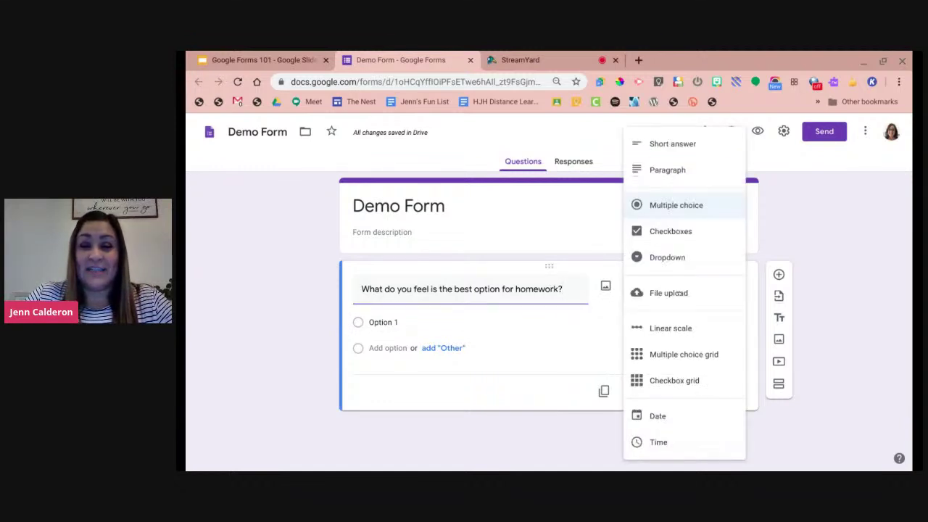
{"action": "left_click", "coordinate": [698, 148]}
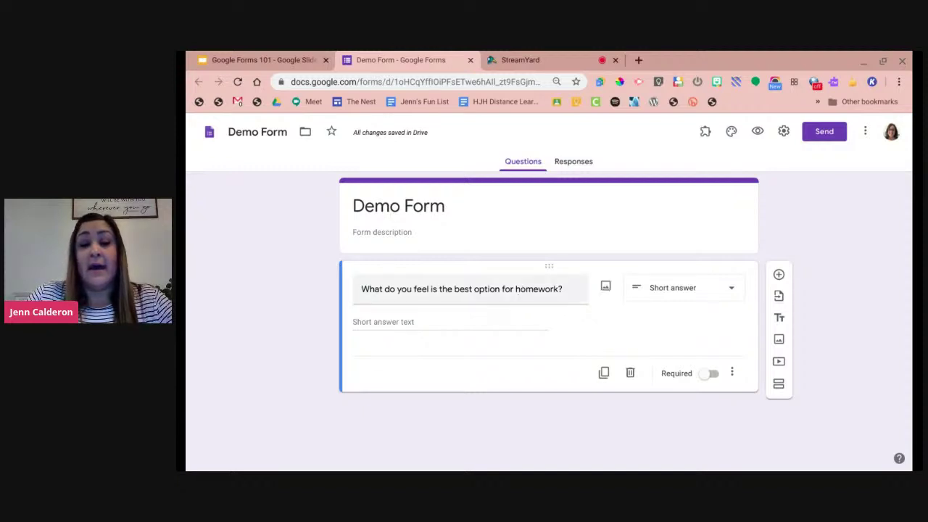
{"action": "left_click", "coordinate": [638, 293]}
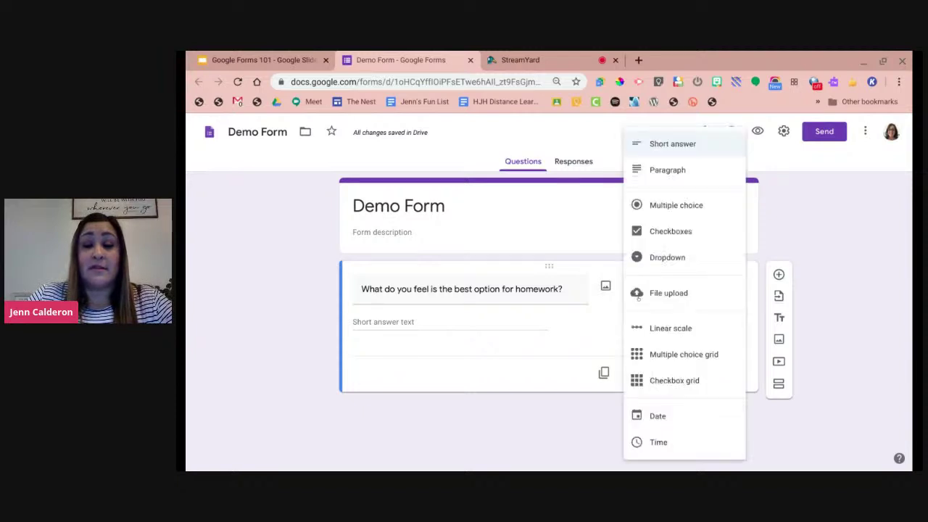
{"action": "left_click", "coordinate": [664, 174]}
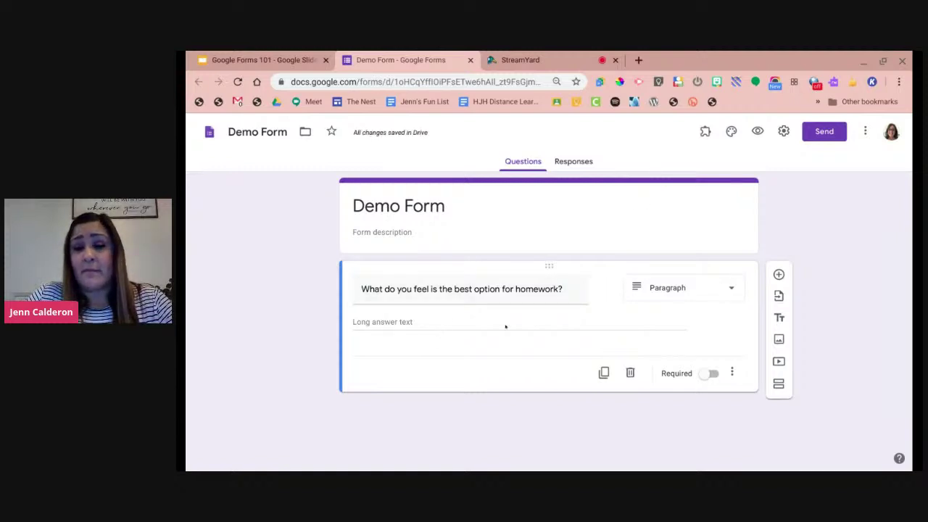
{"action": "left_click", "coordinate": [646, 289]}
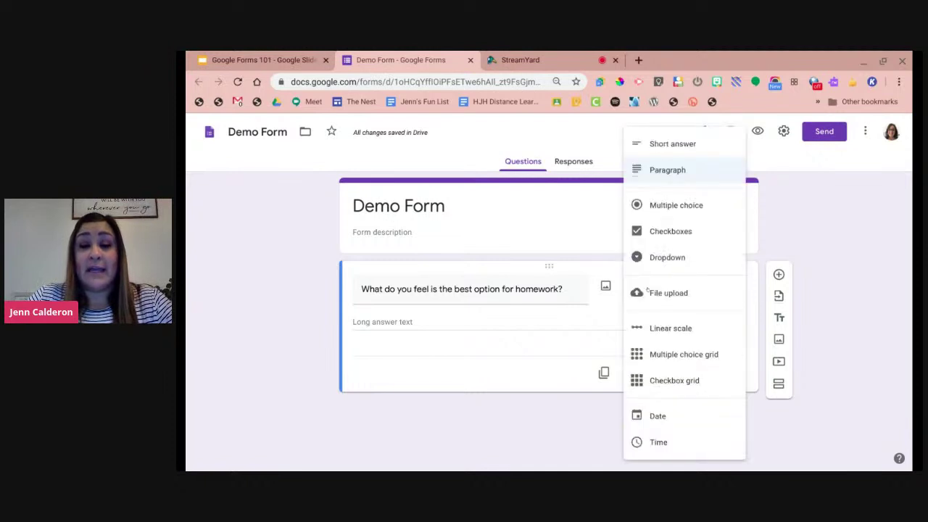
{"action": "left_click", "coordinate": [656, 207]}
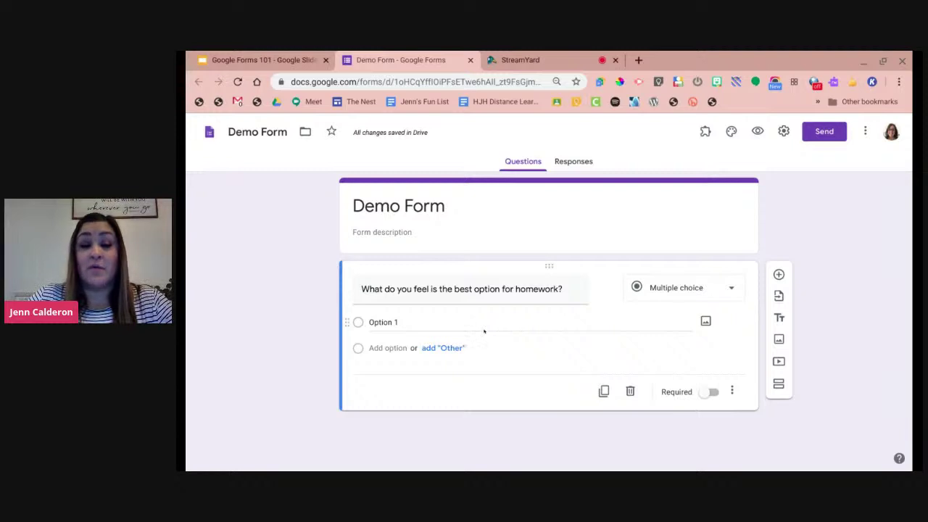
{"action": "left_click", "coordinate": [674, 288]}
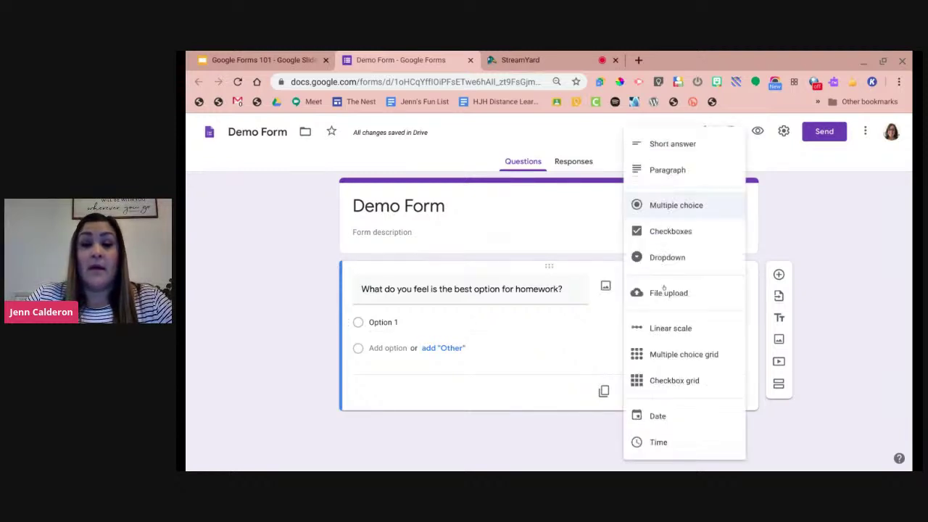
Try Checkboxes for the homework question, then make it a Dropdown question.
{"action": "left_click", "coordinate": [682, 238]}
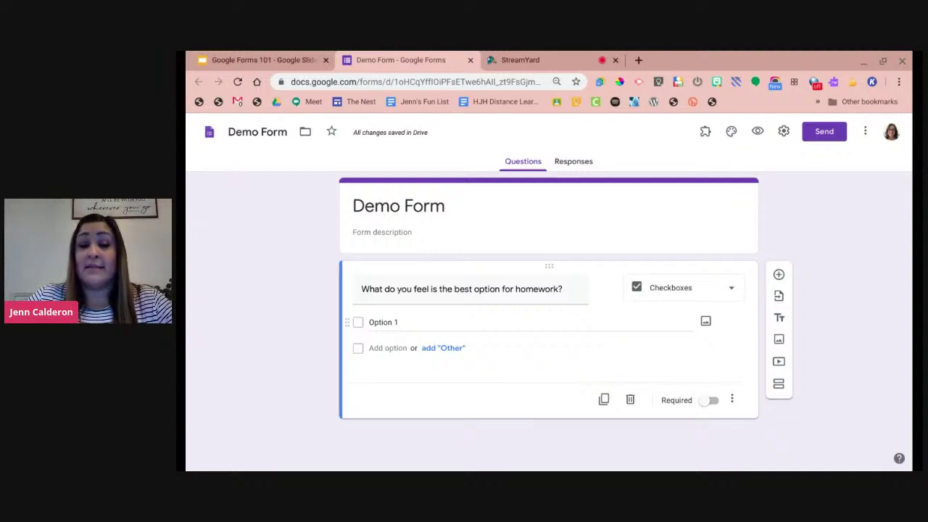
{"action": "left_click", "coordinate": [654, 293]}
{"action": "left_click", "coordinate": [682, 258]}
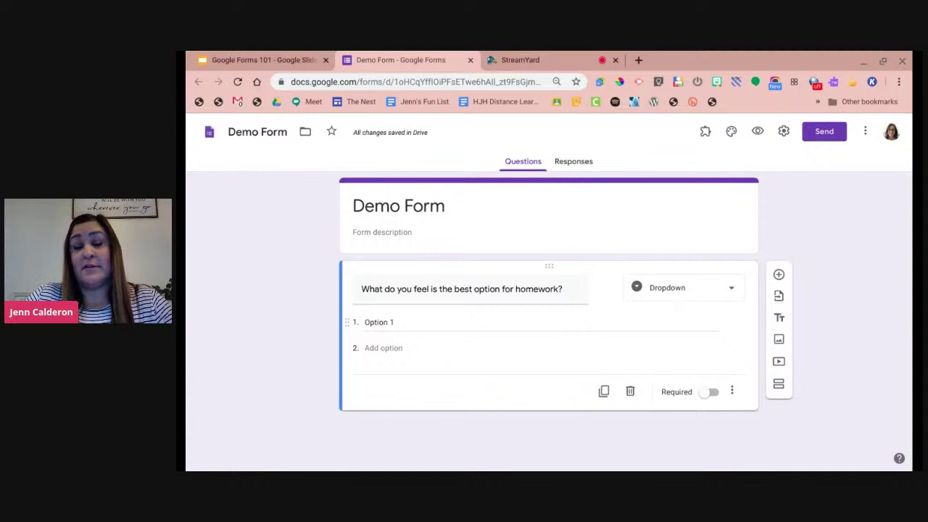
{"action": "left_click", "coordinate": [657, 288]}
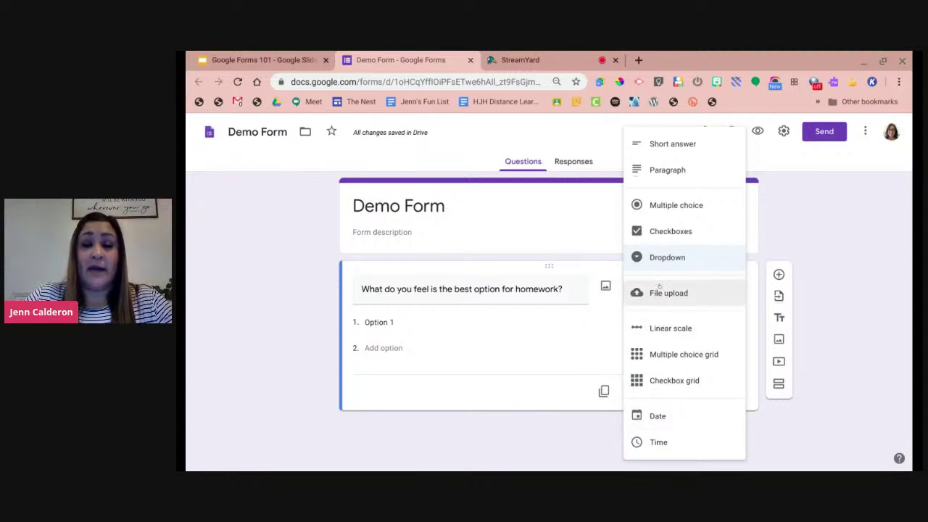
{"action": "left_click", "coordinate": [353, 252]}
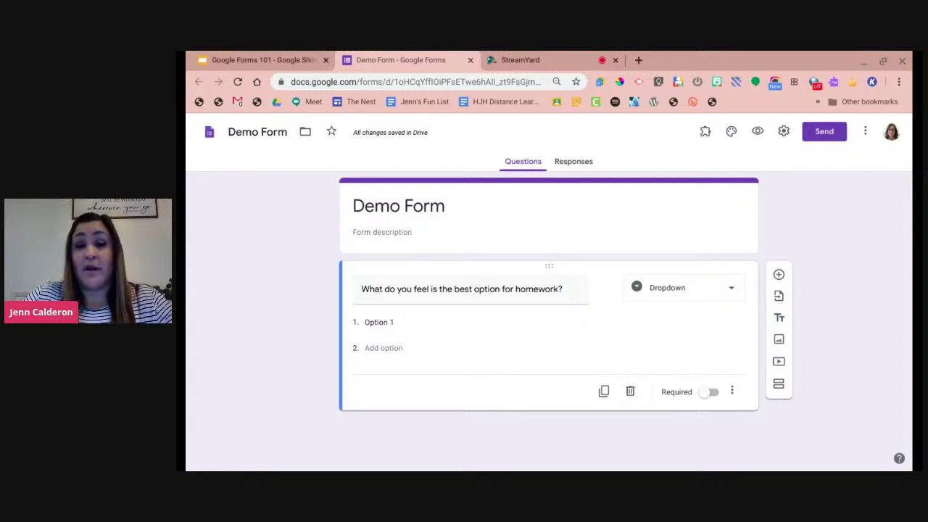
View the Responses page at 0 responses and bring up its options menu.
{"action": "left_click", "coordinate": [572, 163]}
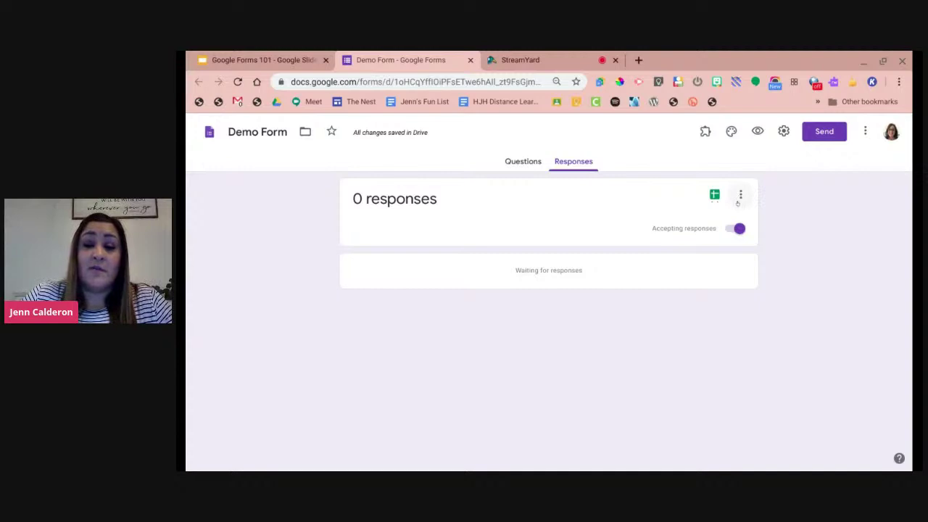
{"action": "left_click", "coordinate": [740, 198]}
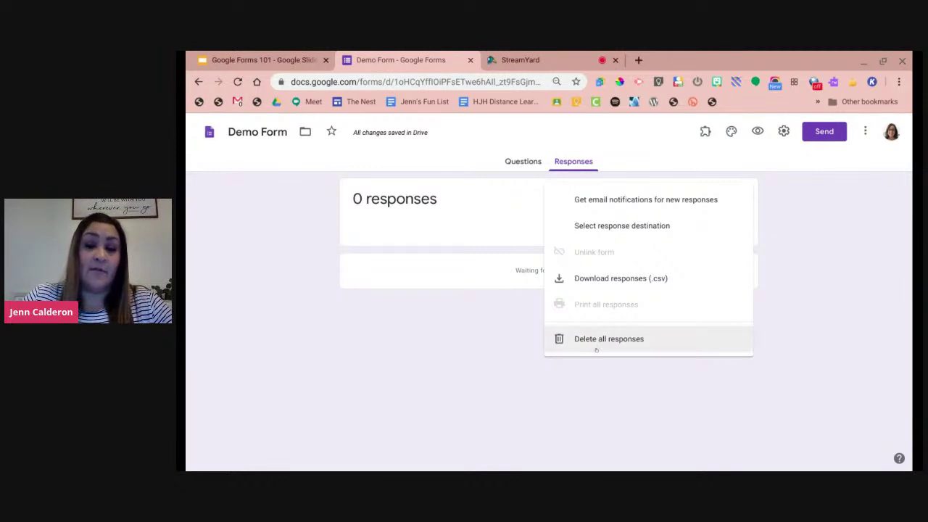
Dismiss the response options menu without deleting any responses.
{"action": "left_click", "coordinate": [512, 333]}
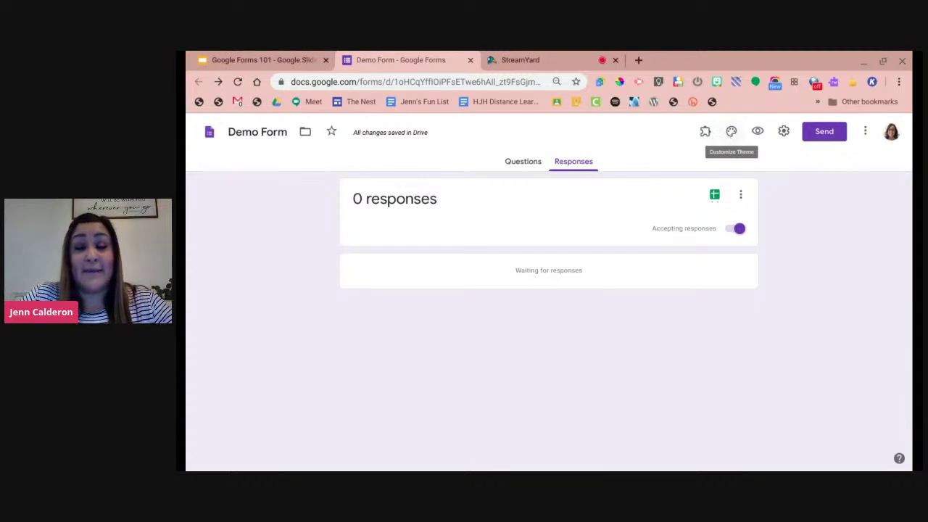
In the theme options, start a custom theme colour and cancel it.
{"action": "left_click", "coordinate": [731, 134]}
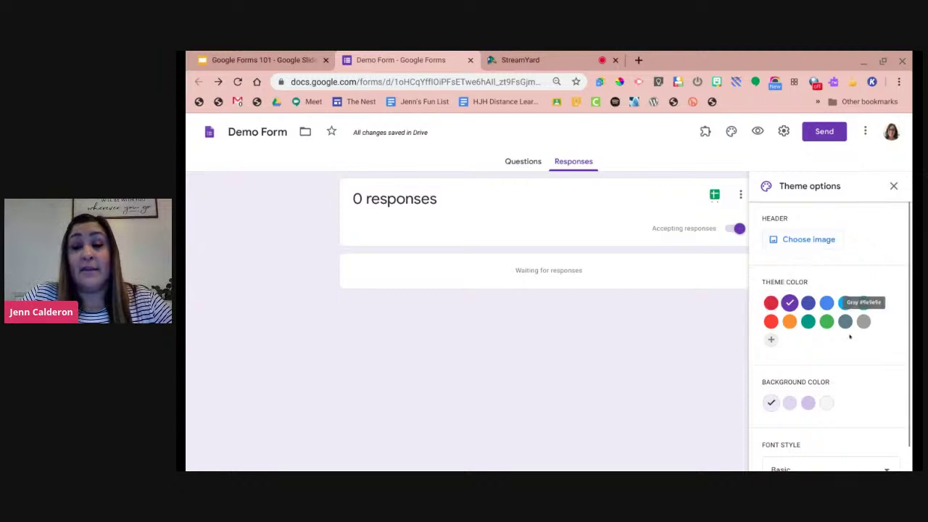
{"action": "left_click", "coordinate": [770, 340]}
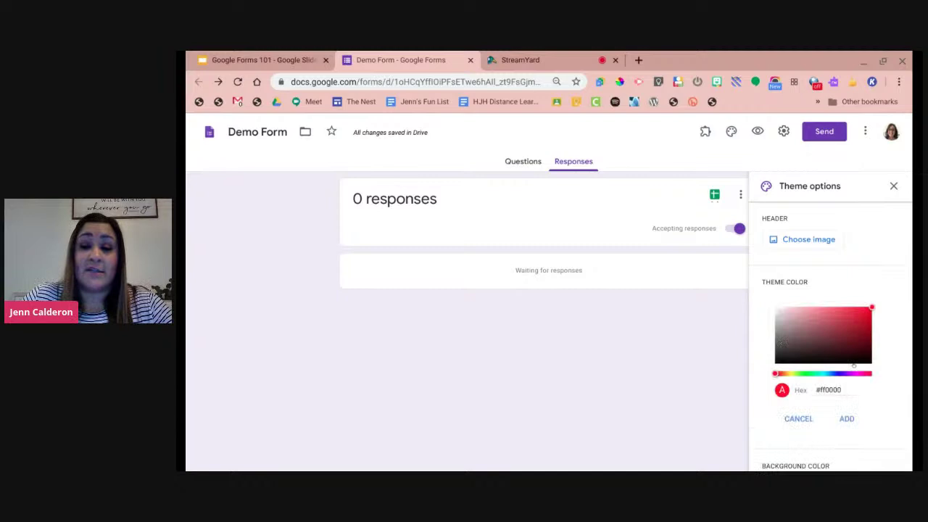
{"action": "scroll", "coordinate": [856, 341], "scroll_direction": "down", "scroll_amount": 1}
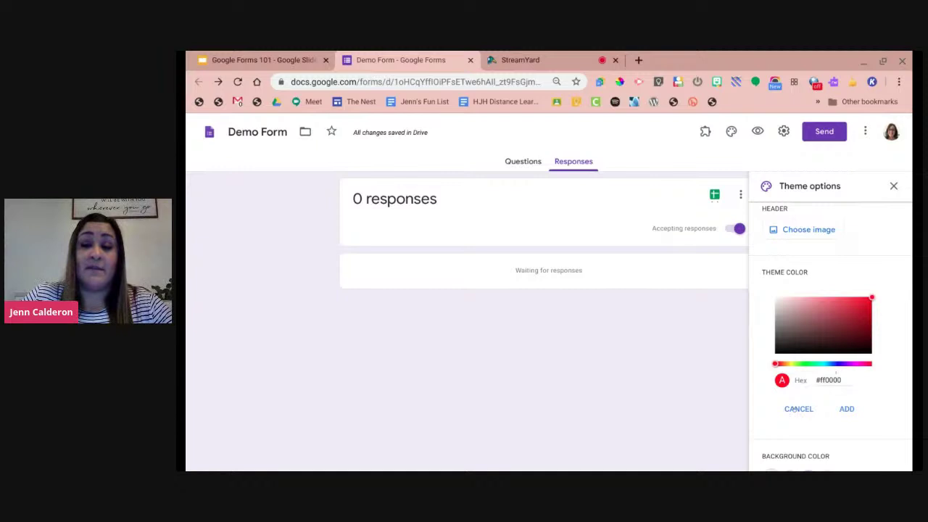
{"action": "left_click", "coordinate": [792, 408]}
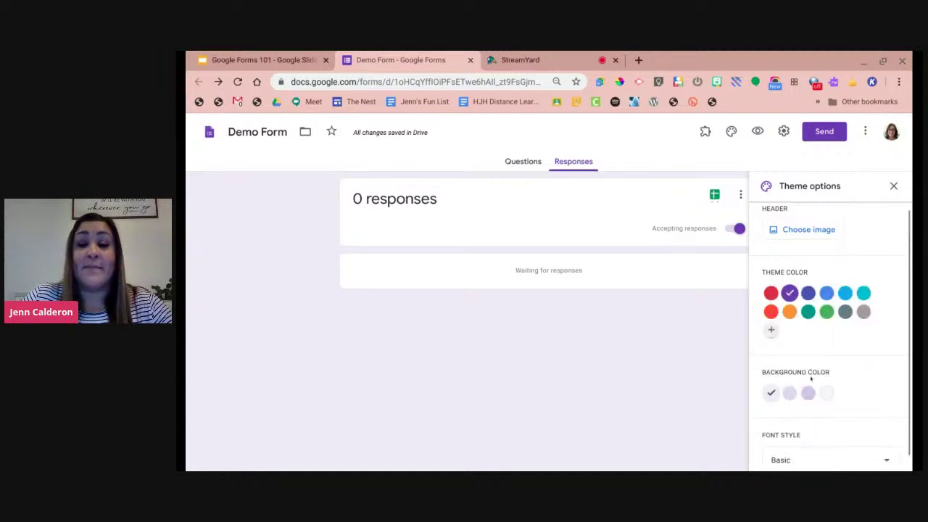
Give the form the darker purple background and keep the Basic font.
{"action": "scroll", "coordinate": [787, 414], "scroll_direction": "down", "scroll_amount": 1}
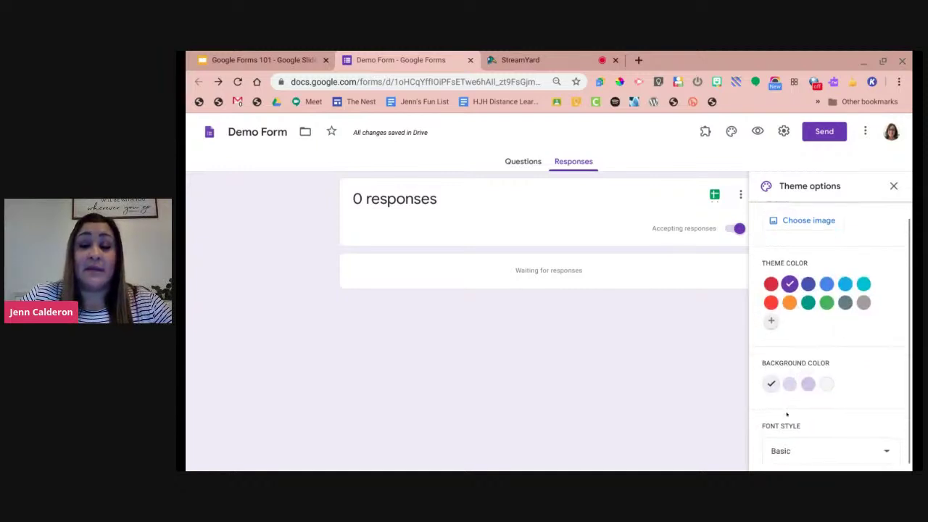
{"action": "scroll", "coordinate": [787, 414], "scroll_direction": "down", "scroll_amount": 1}
{"action": "left_click", "coordinate": [789, 377]}
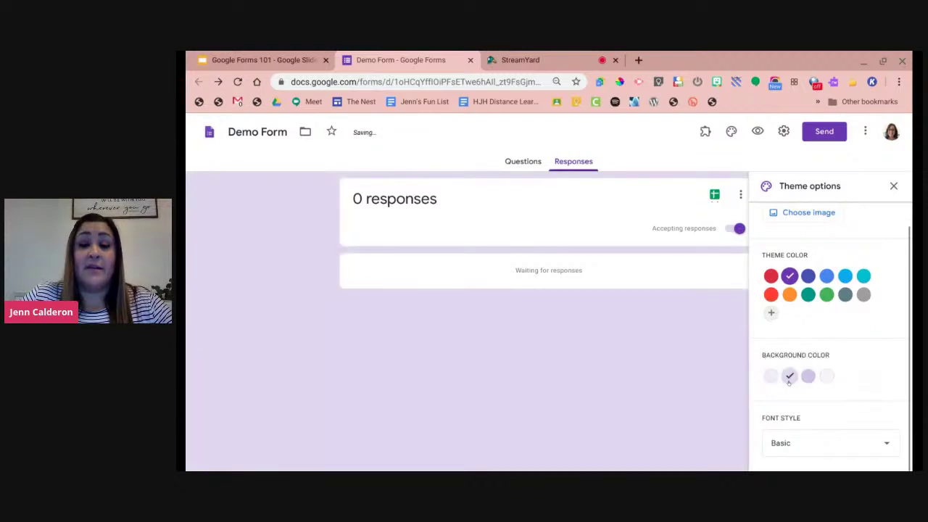
{"action": "left_click", "coordinate": [808, 375]}
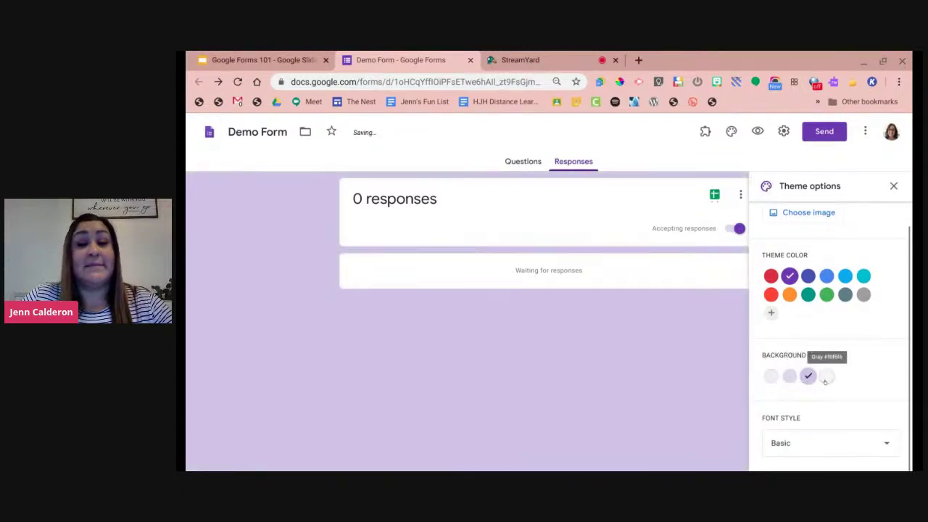
{"action": "left_click", "coordinate": [827, 375]}
{"action": "left_click", "coordinate": [808, 376]}
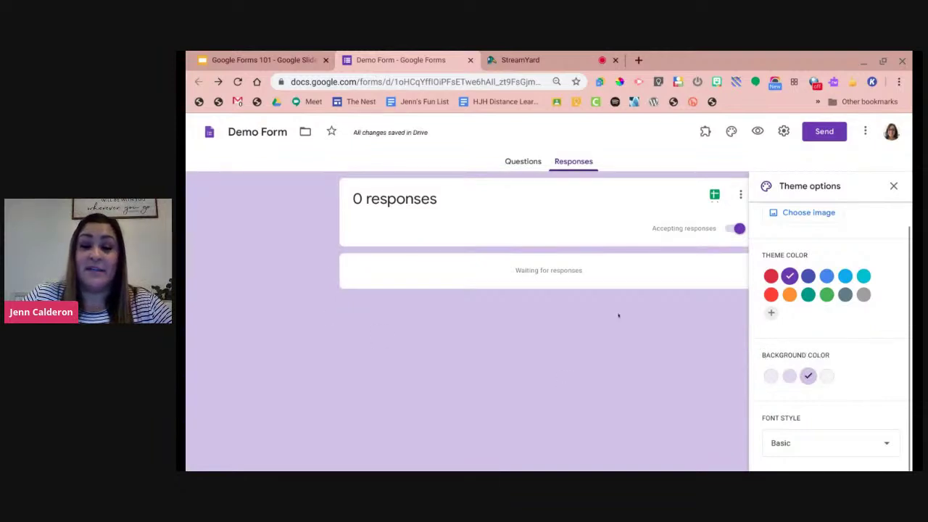
{"action": "left_click", "coordinate": [815, 440]}
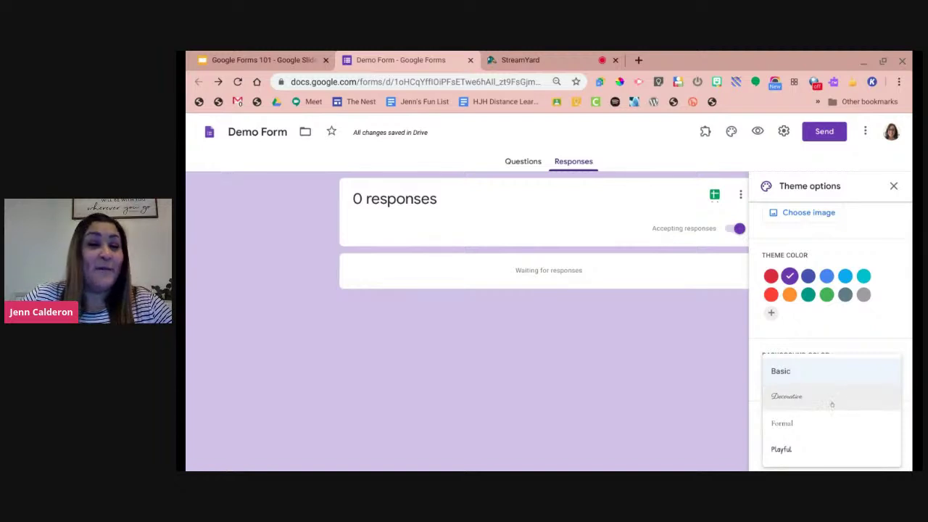
{"action": "left_click", "coordinate": [817, 372]}
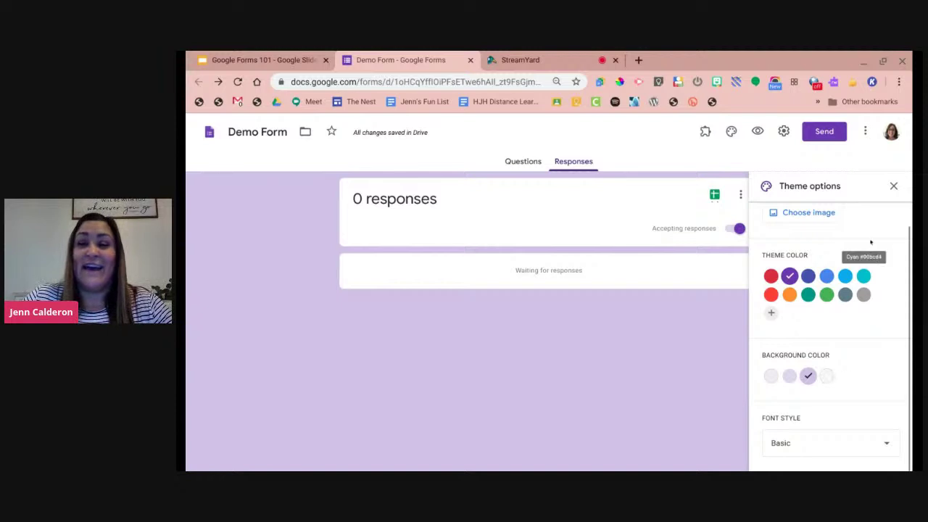
{"action": "left_click", "coordinate": [893, 185]}
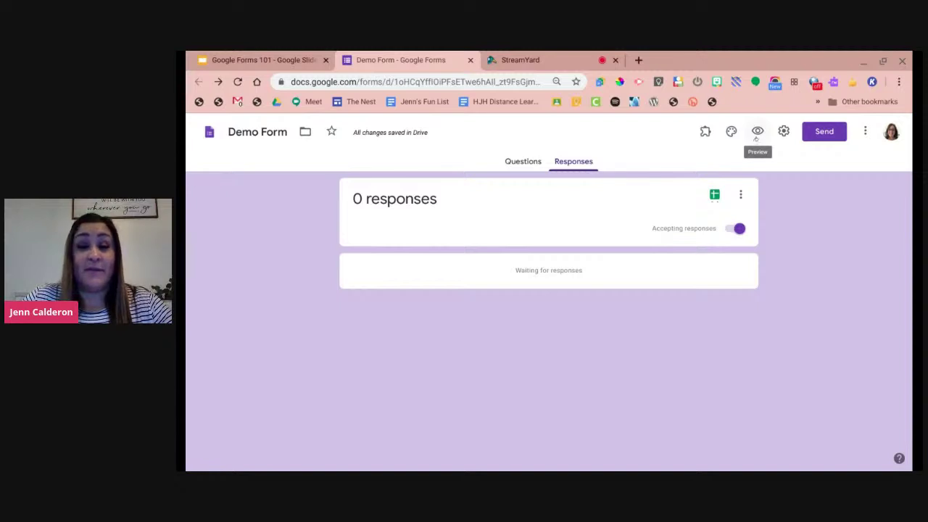
{"action": "left_click", "coordinate": [757, 138]}
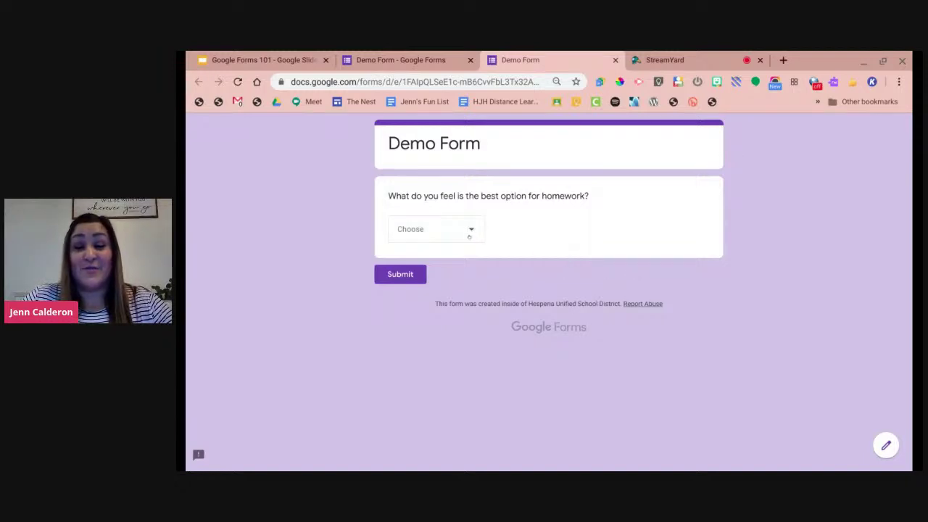
{"action": "left_click", "coordinate": [469, 236]}
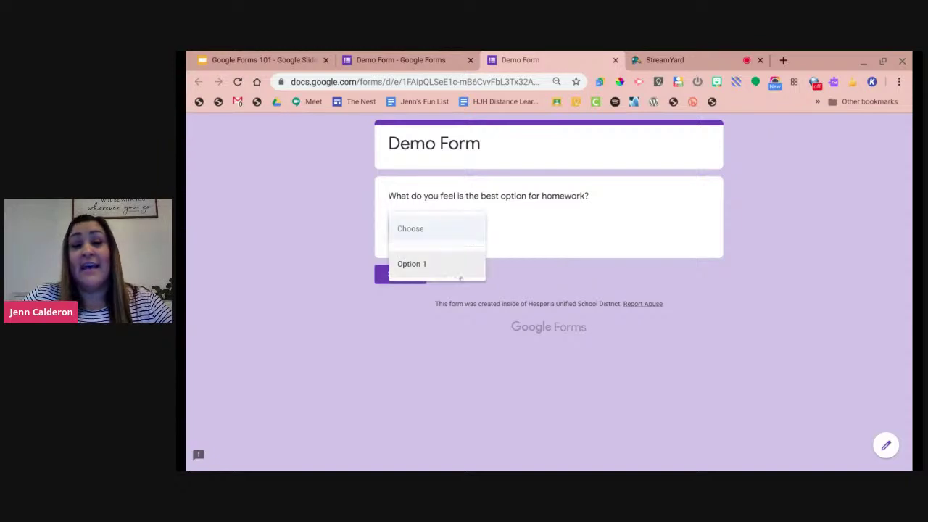
{"action": "left_click", "coordinate": [498, 263]}
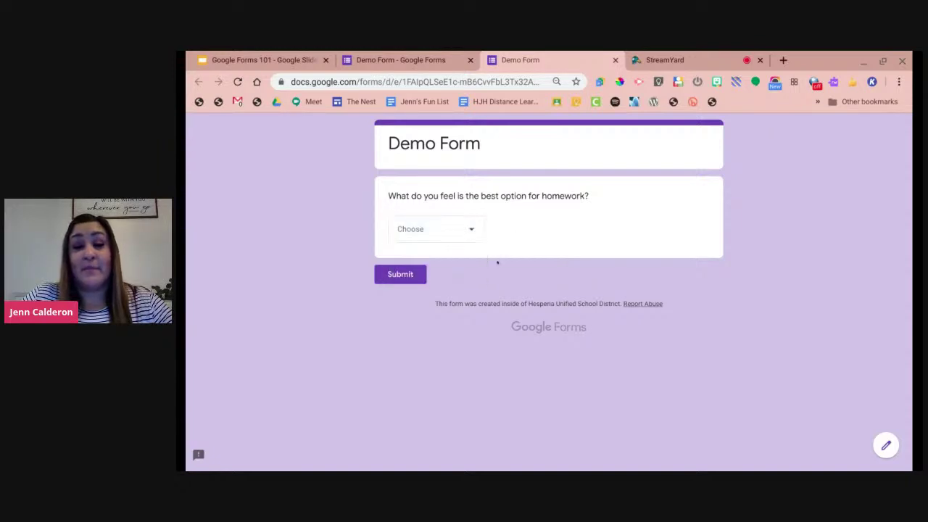
{"action": "left_click", "coordinate": [616, 60]}
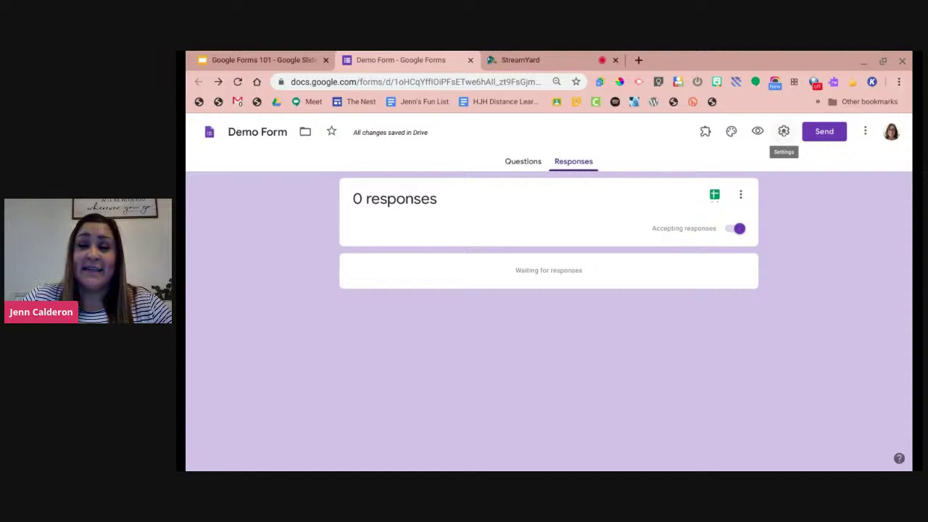
Open Demo Form's settings on the General tab.
{"action": "left_click", "coordinate": [784, 133]}
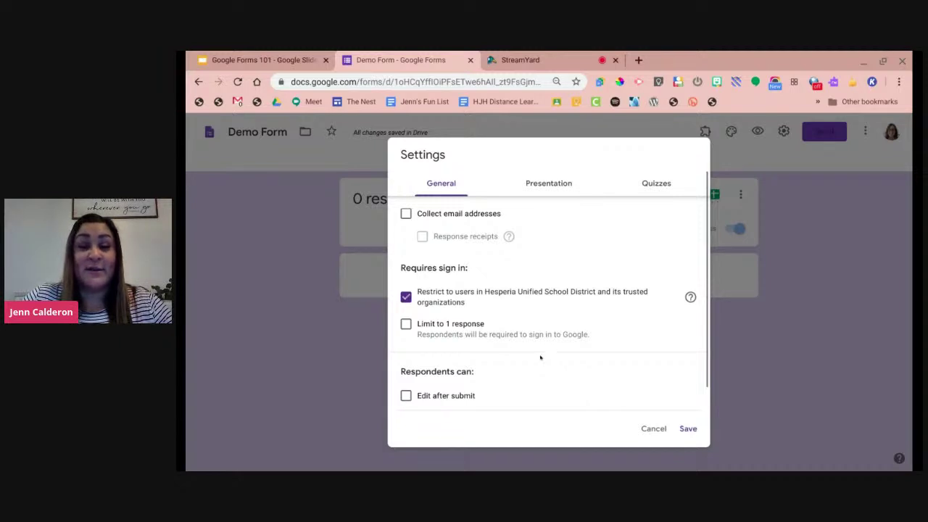
Show the Presentation settings, including progress bar and confirmation message options.
{"action": "left_click", "coordinate": [550, 187]}
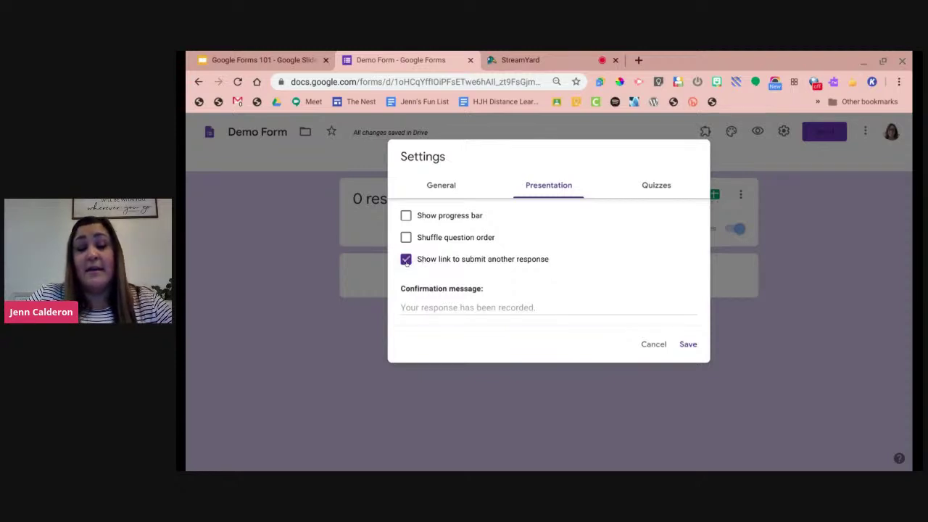
Try the presentation and quiz settings, then discard all changes and bring up sending options.
{"action": "left_click", "coordinate": [404, 261]}
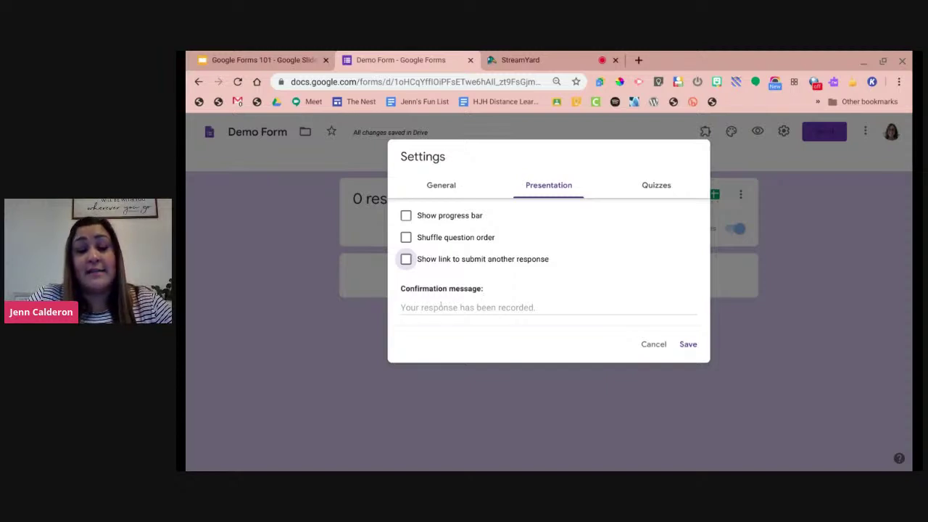
{"action": "left_click", "coordinate": [440, 307]}
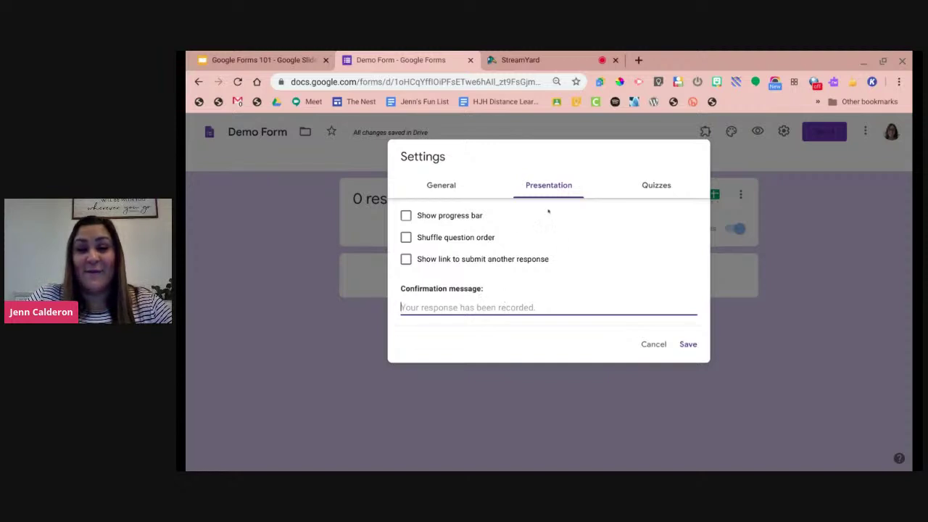
{"action": "left_click", "coordinate": [668, 193]}
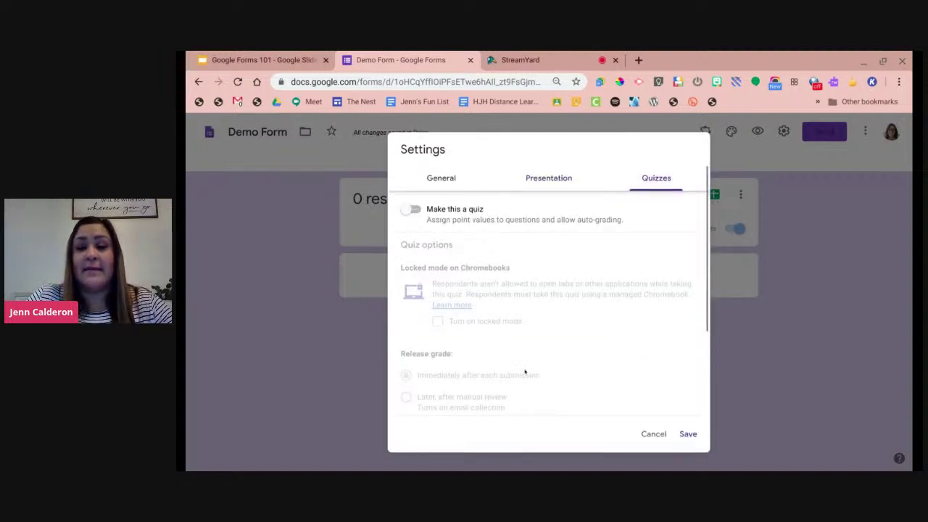
{"action": "double_click", "coordinate": [519, 375]}
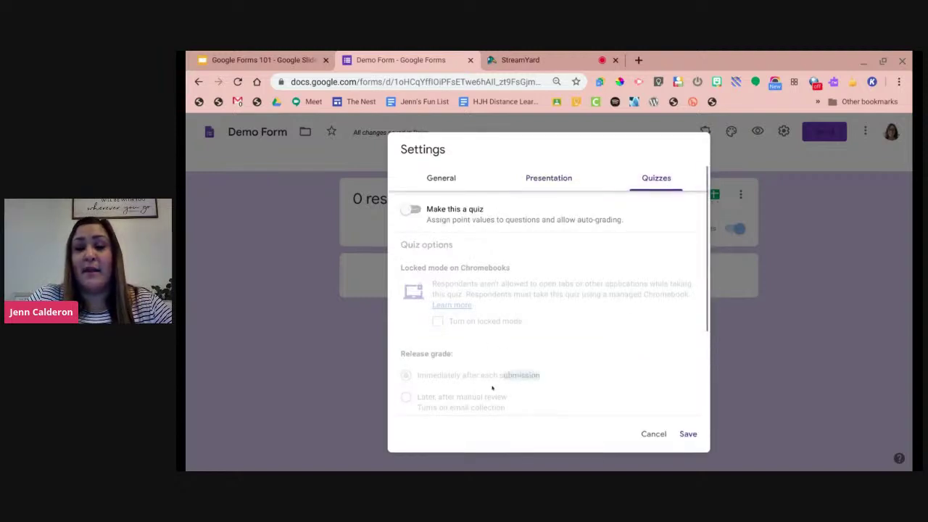
{"action": "left_click", "coordinate": [652, 434]}
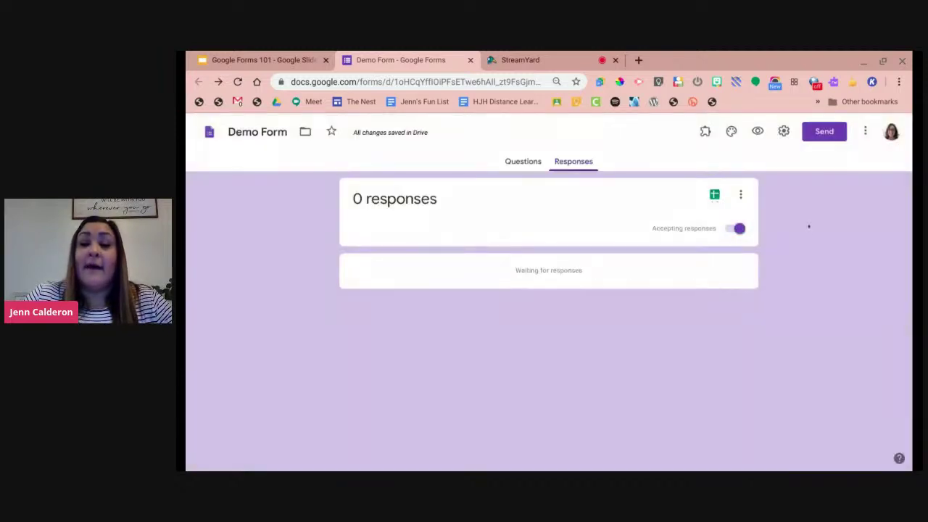
{"action": "left_click", "coordinate": [831, 136]}
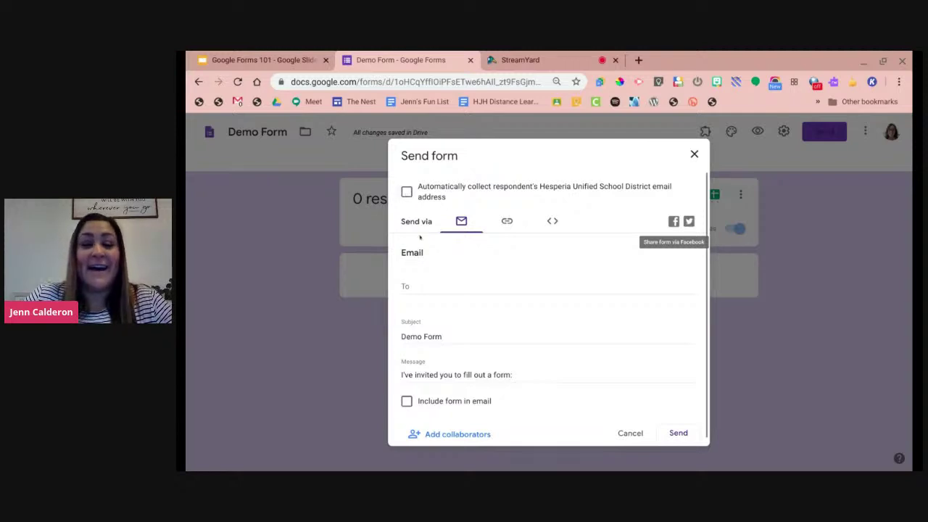
{"action": "scroll", "coordinate": [473, 243], "scroll_direction": "down", "scroll_amount": 1}
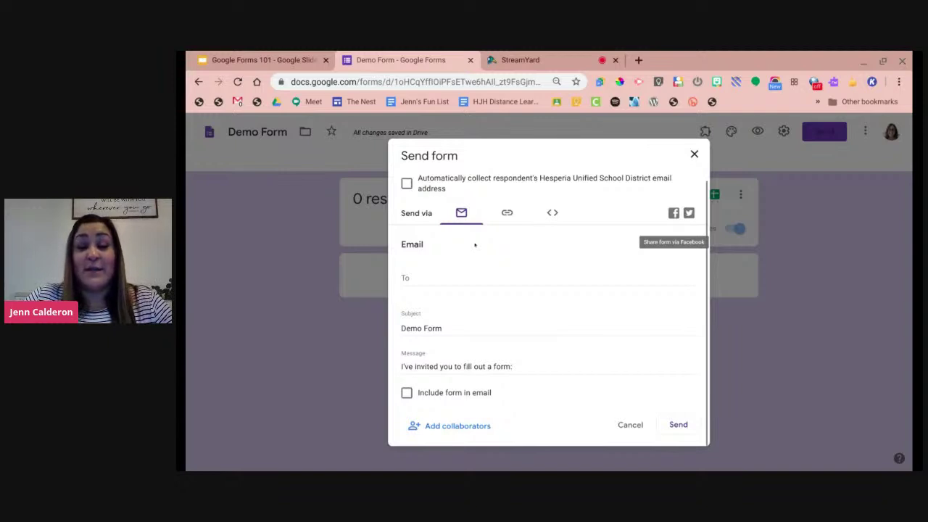
{"action": "left_click", "coordinate": [444, 276]}
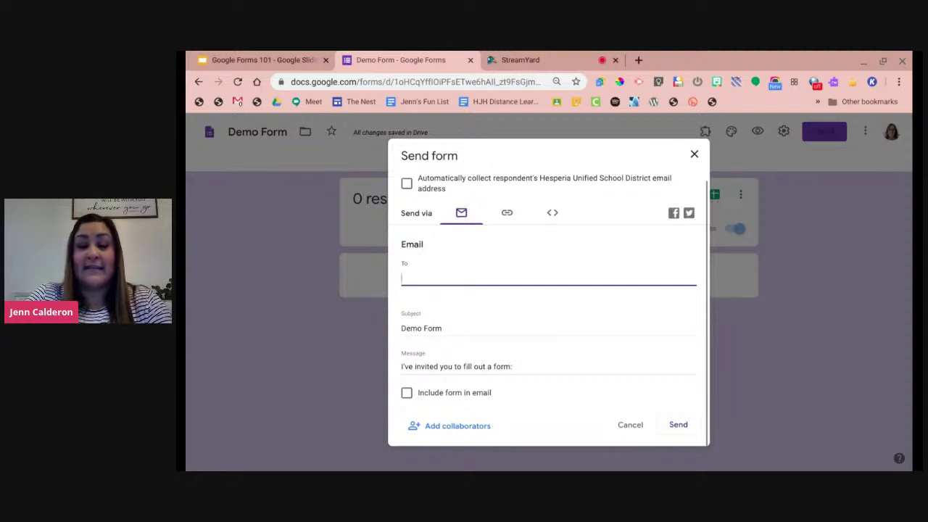
{"action": "type", "text": "all h"}
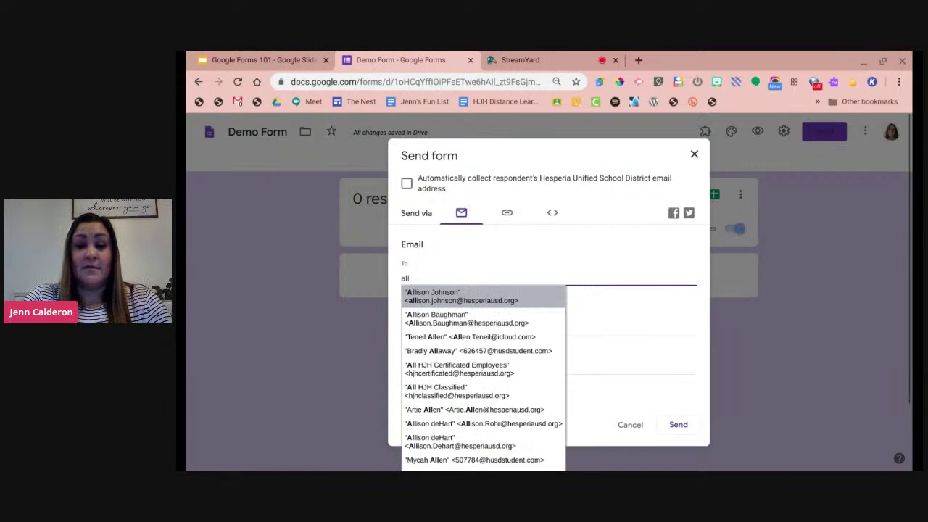
{"action": "type", "text": "jh"}
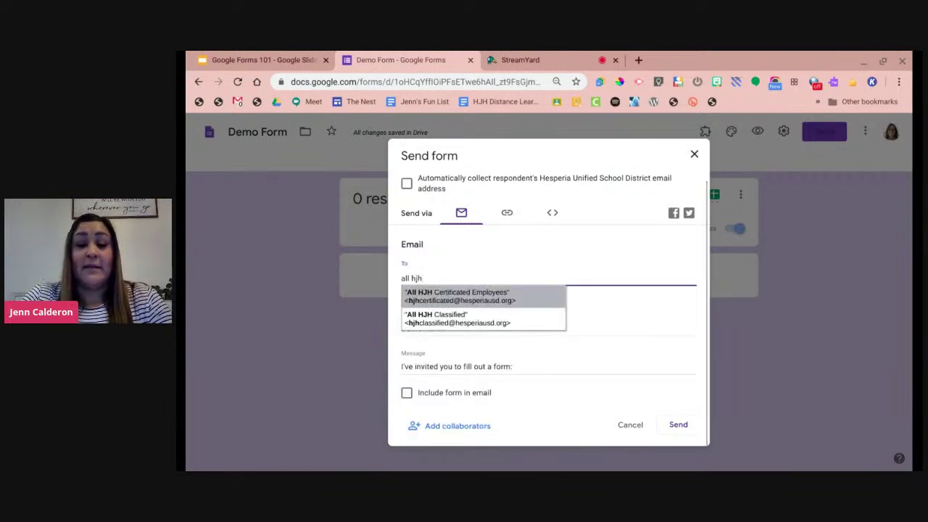
{"action": "key", "text": "BackSpace"}
{"action": "key", "text": "BackSpace"}
{"action": "key", "text": "BackSpace"}
{"action": "key", "text": "BackSpace"}
{"action": "key", "text": "BackSpace"}
{"action": "key", "text": "BackSpace"}
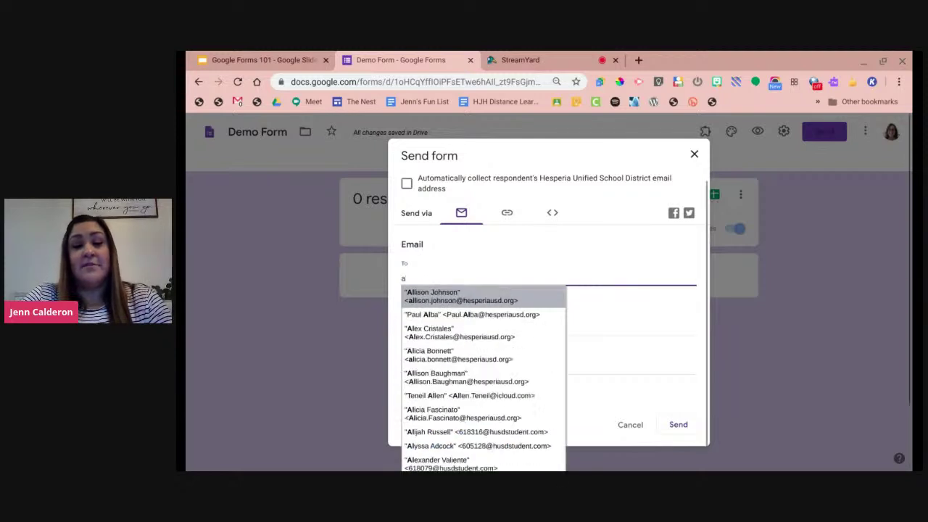
{"action": "key", "text": "BackSpace"}
{"action": "left_click", "coordinate": [438, 328]}
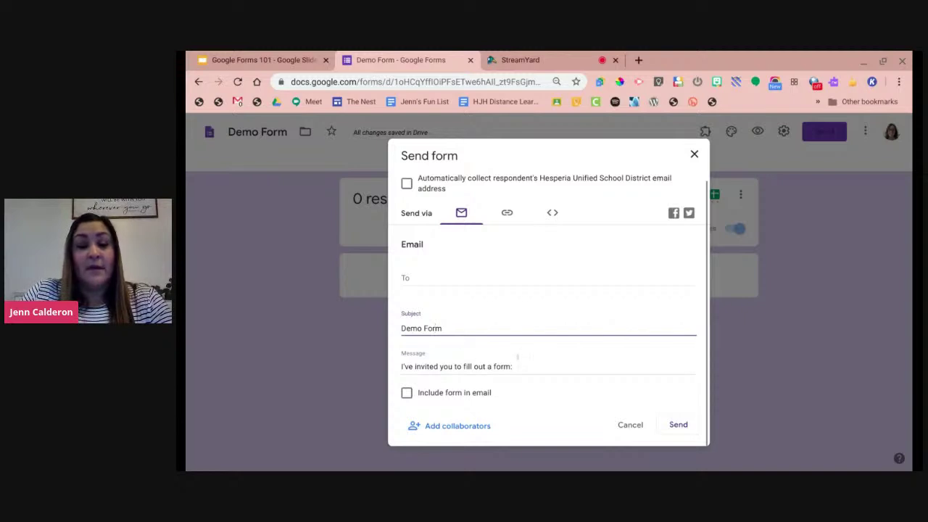
{"action": "left_click", "coordinate": [519, 362]}
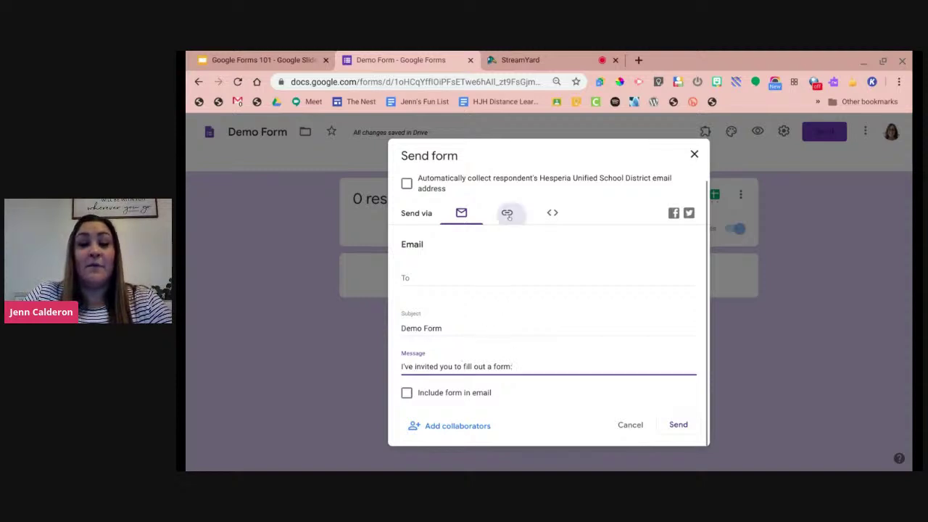
Review the form's shareable link and embed HTML, then close the Send dialog unsent.
{"action": "left_click", "coordinate": [508, 214]}
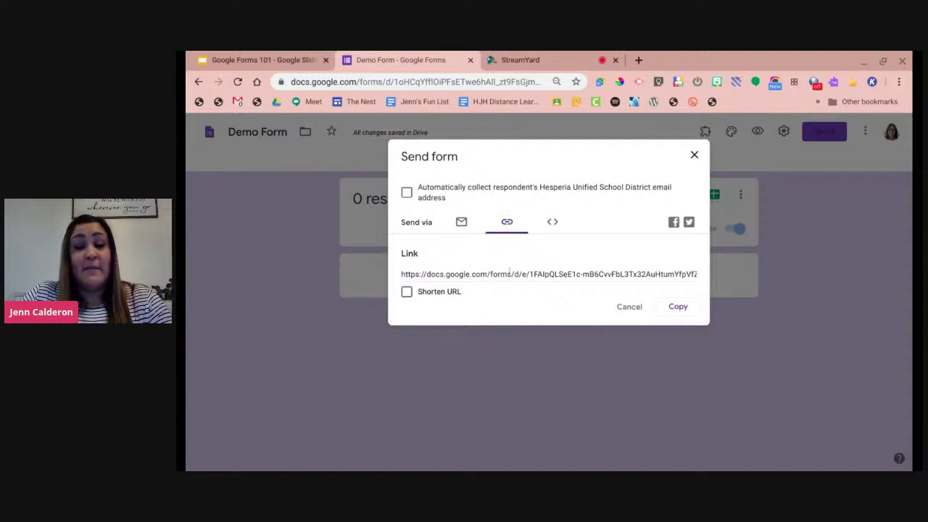
{"action": "left_click", "coordinate": [511, 273]}
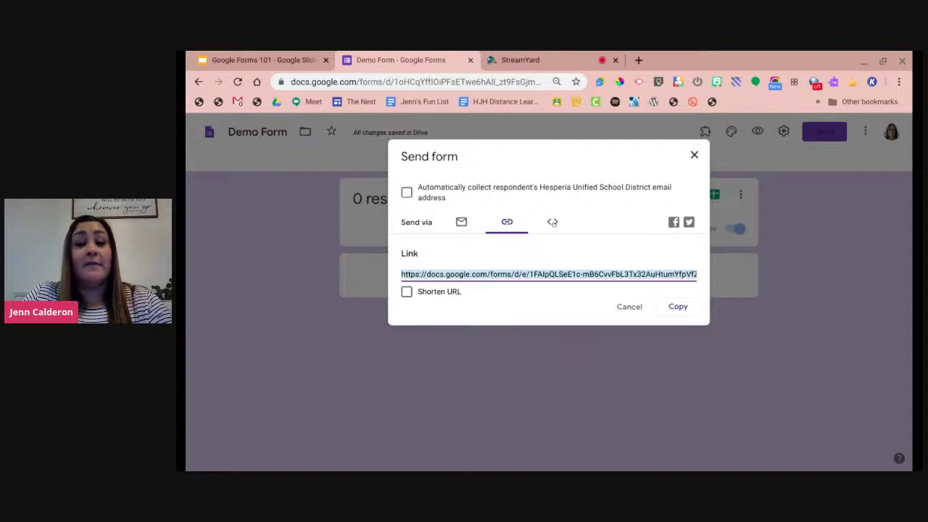
{"action": "left_click", "coordinate": [553, 223]}
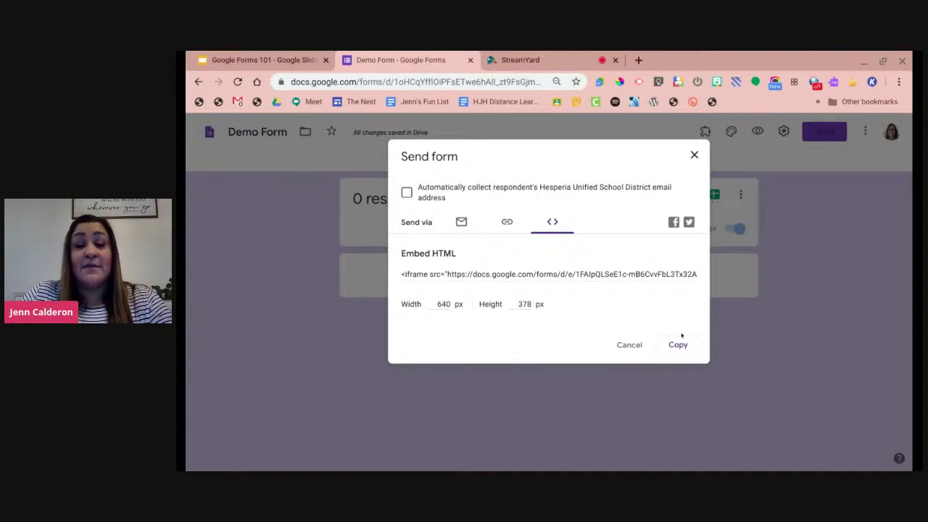
{"action": "left_click", "coordinate": [694, 154]}
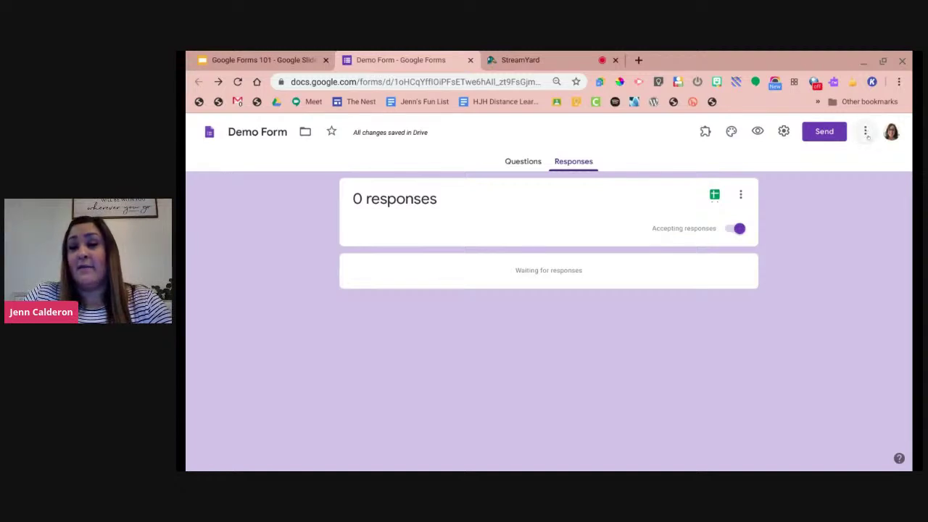
{"action": "left_click", "coordinate": [865, 133]}
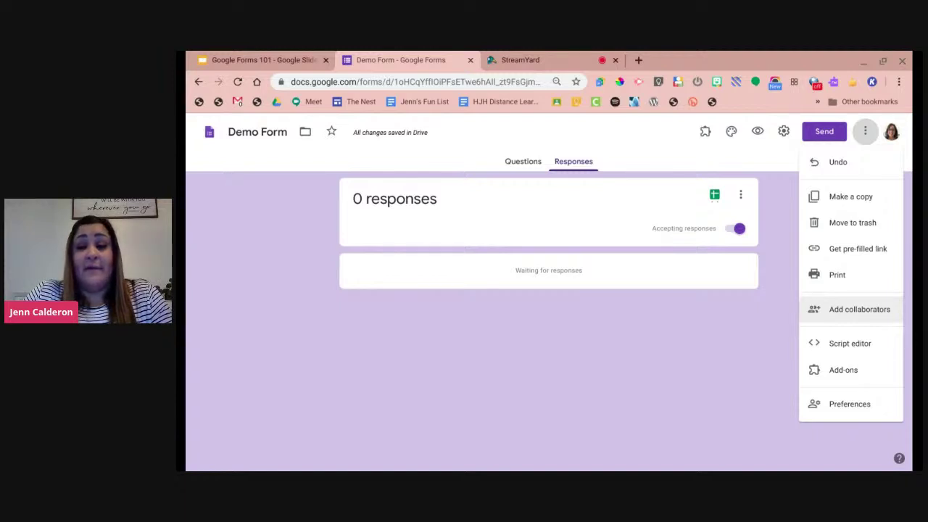
Open the form's Apps Script editor and close the untitled project. Then reopen and dismiss the three-dot menu.
{"action": "left_click", "coordinate": [845, 346]}
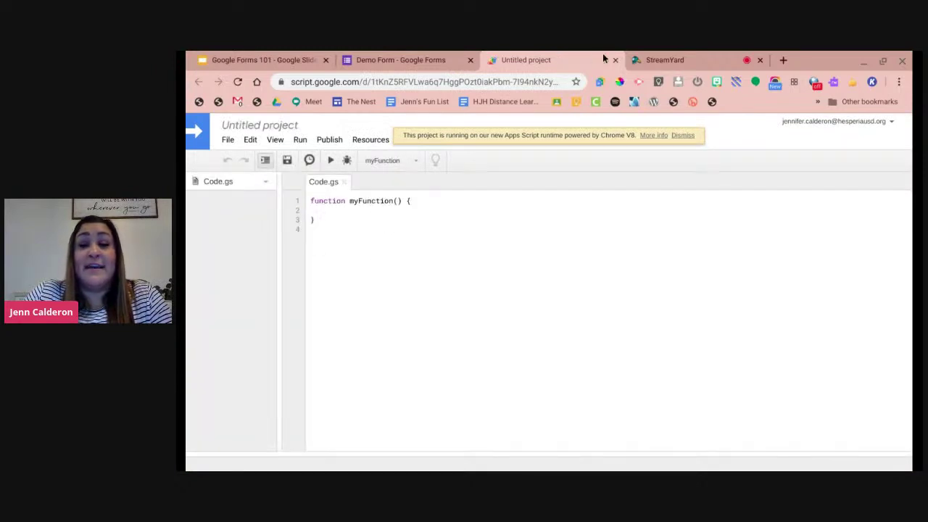
{"action": "left_click", "coordinate": [615, 59]}
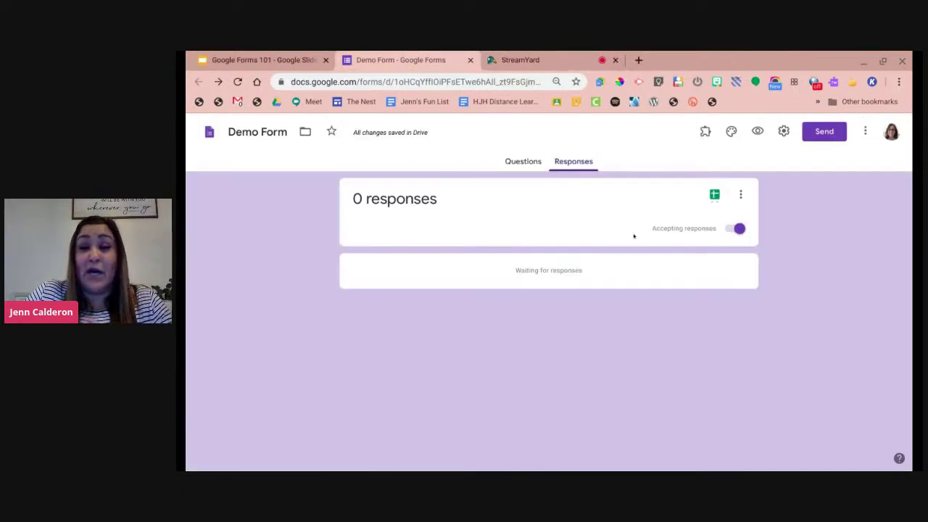
{"action": "left_click", "coordinate": [865, 131]}
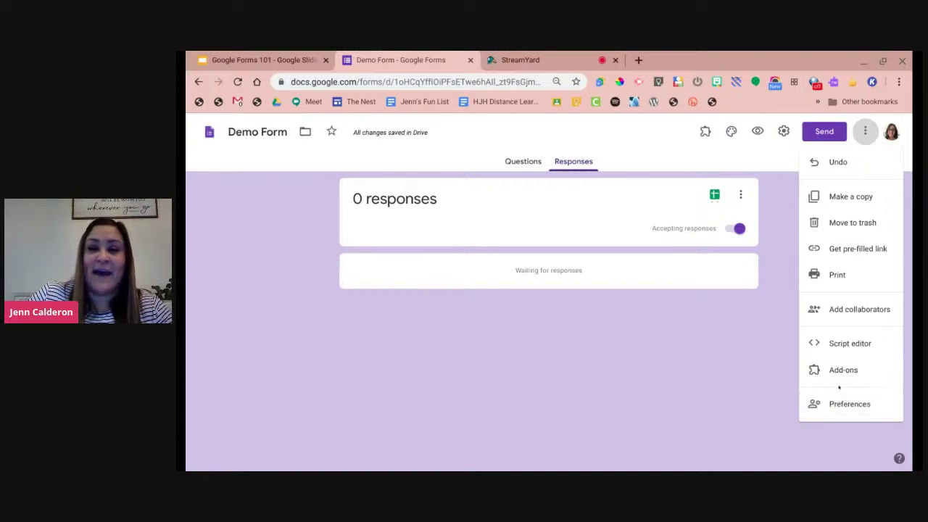
{"action": "left_click", "coordinate": [788, 231]}
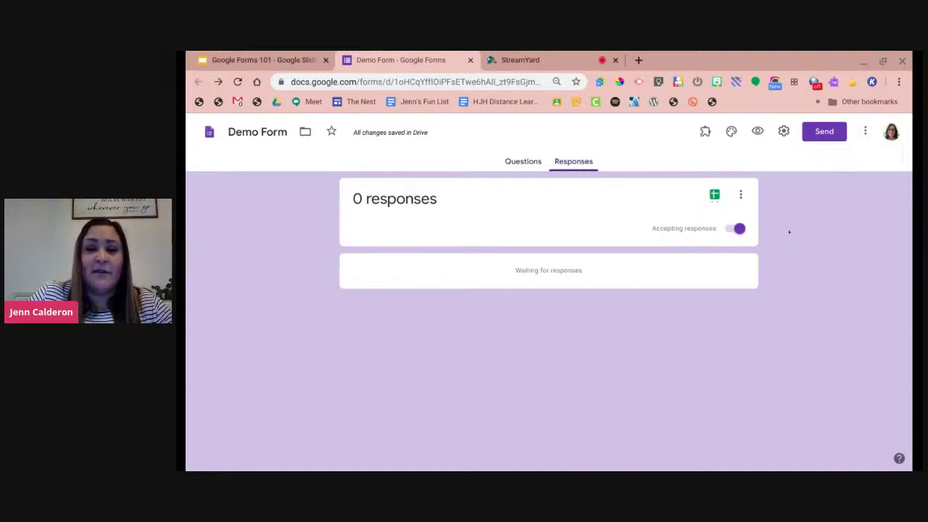
Return to Demo Form's Questions page and show the homework question's type choices.
{"action": "left_click", "coordinate": [522, 163]}
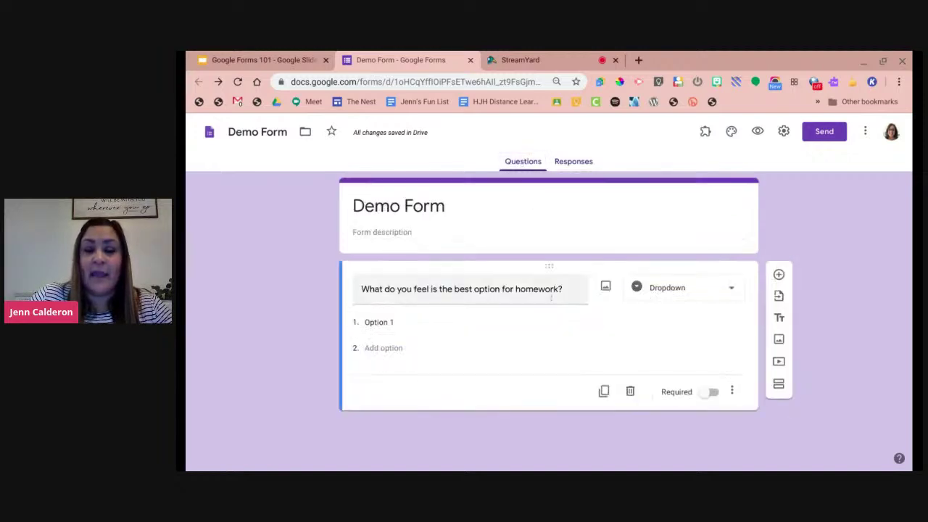
{"action": "left_click", "coordinate": [647, 288]}
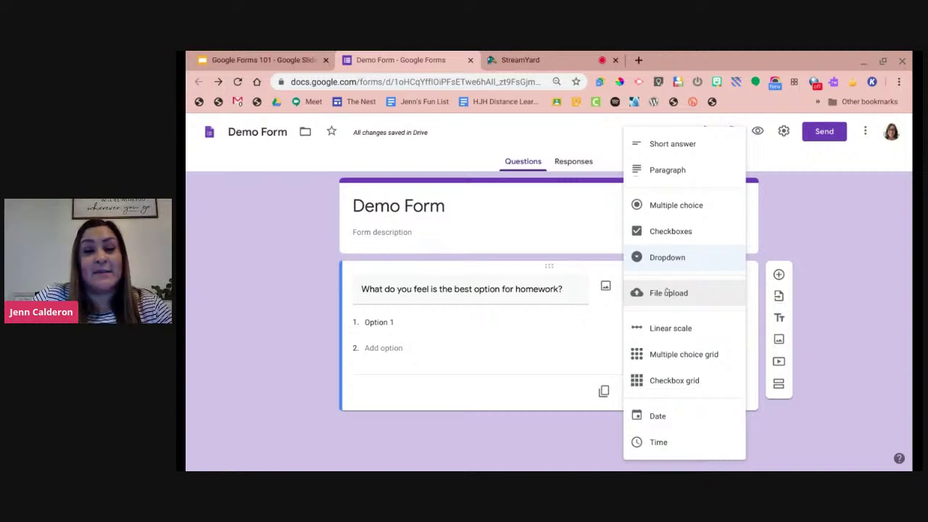
Change the homework question's type to File upload.
{"action": "left_click", "coordinate": [667, 291]}
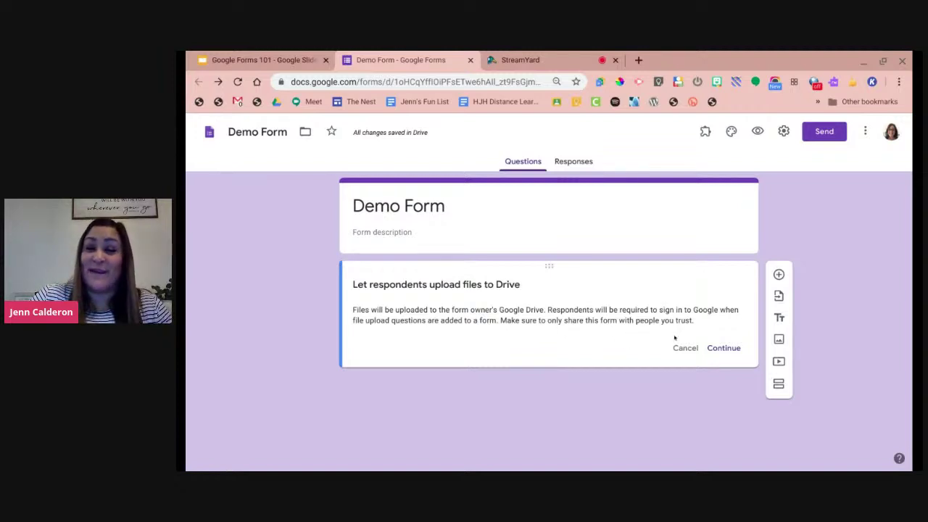
Accept the Drive upload notice, making it a 1-file, 10 MB upload question, and select its title.
{"action": "left_click", "coordinate": [731, 352]}
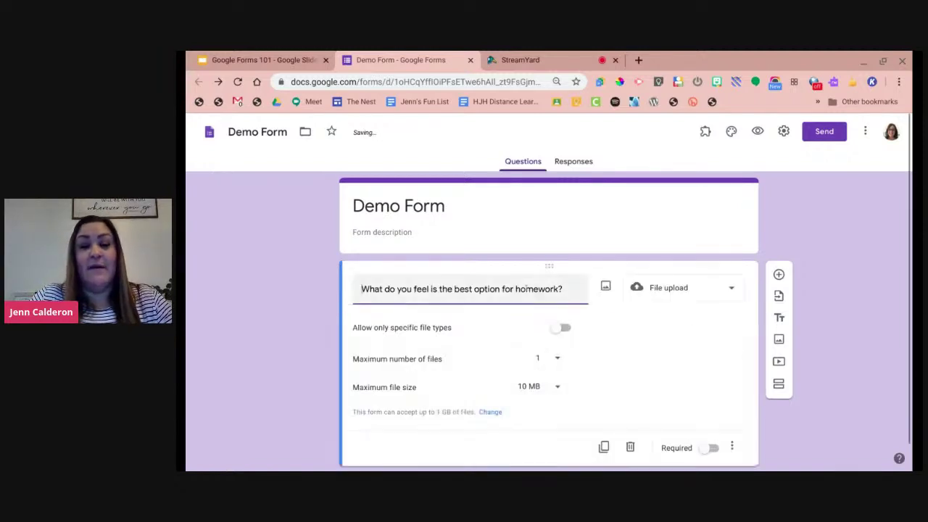
{"action": "triple_click", "coordinate": [525, 288]}
Retitle the question 'Drop your image here.' Try, then remove, an image/video file-type restriction.
{"action": "key", "text": "BackSpace"}
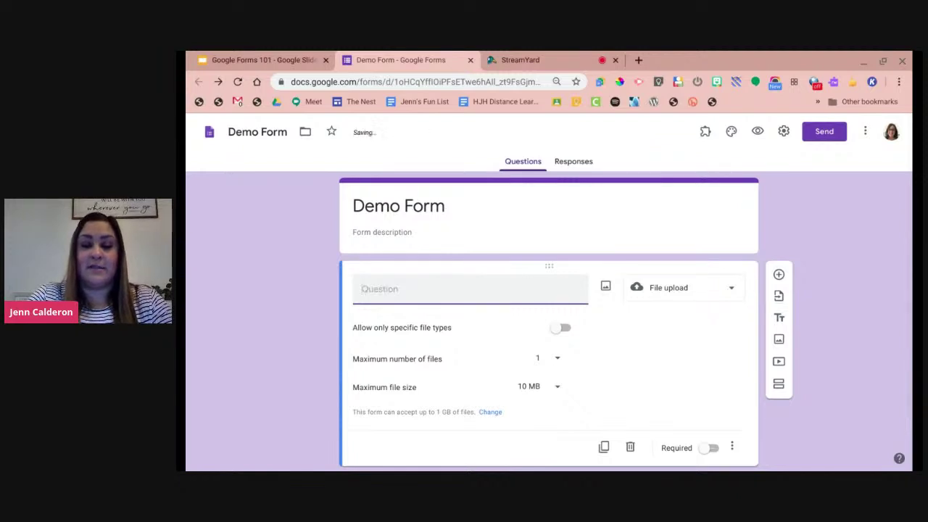
{"action": "type", "text": "Drop your i"}
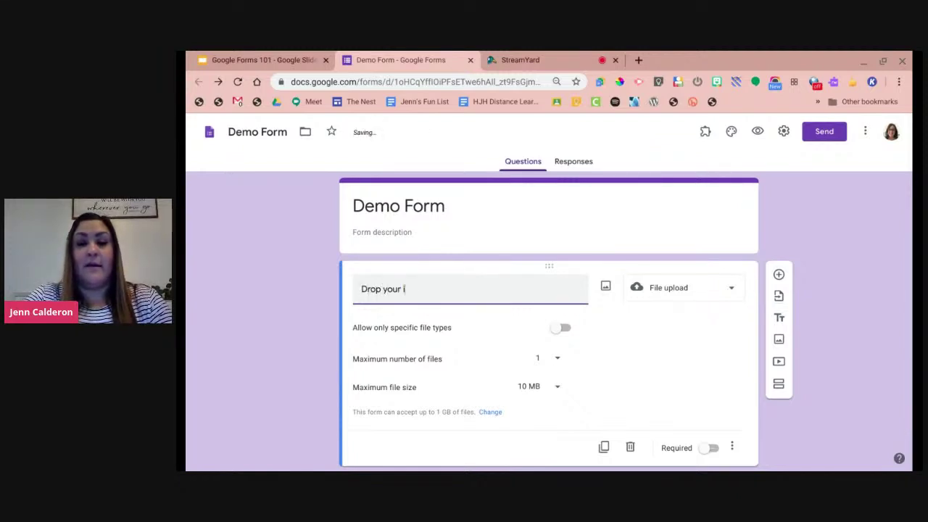
{"action": "type", "text": "mage here."}
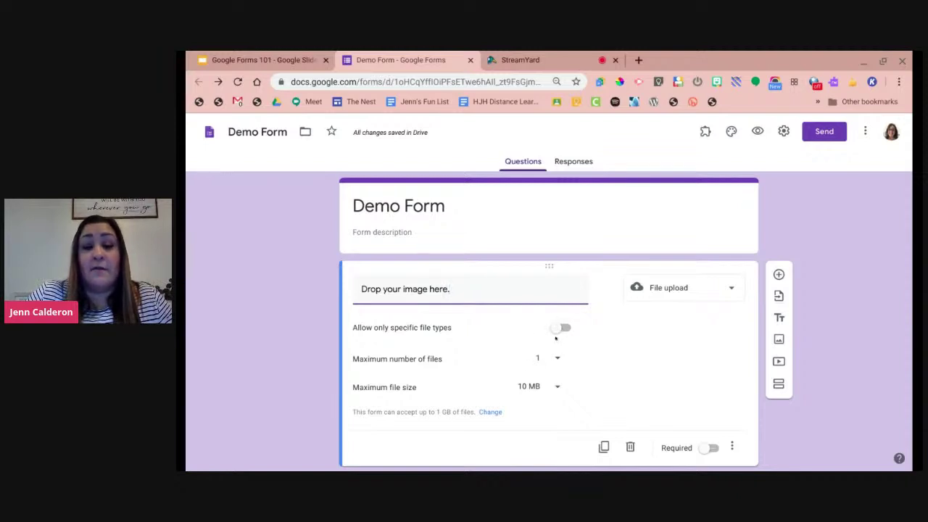
{"action": "left_click", "coordinate": [555, 330]}
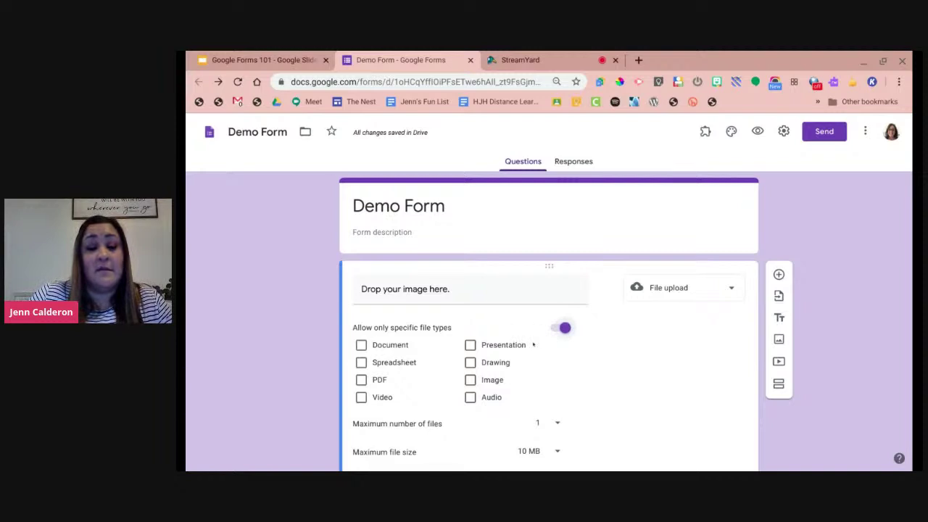
{"action": "left_click", "coordinate": [471, 379]}
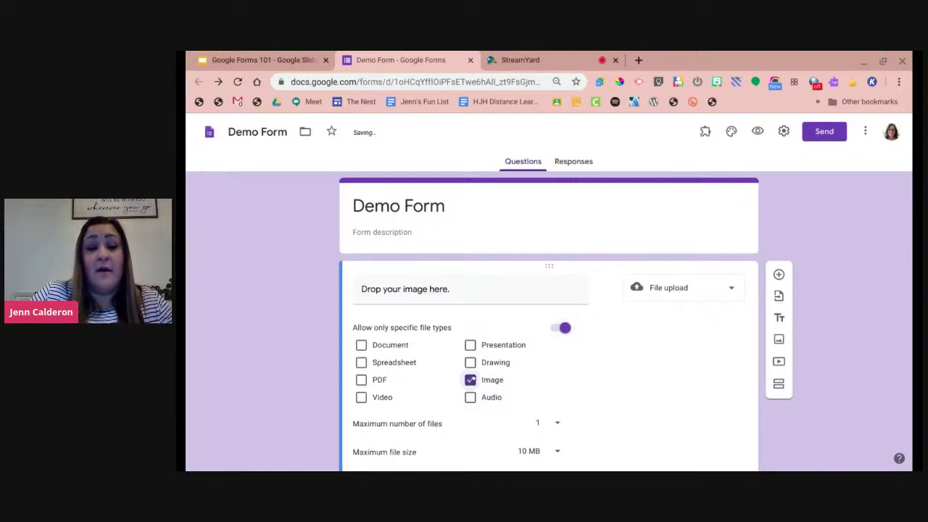
{"action": "left_click", "coordinate": [362, 397]}
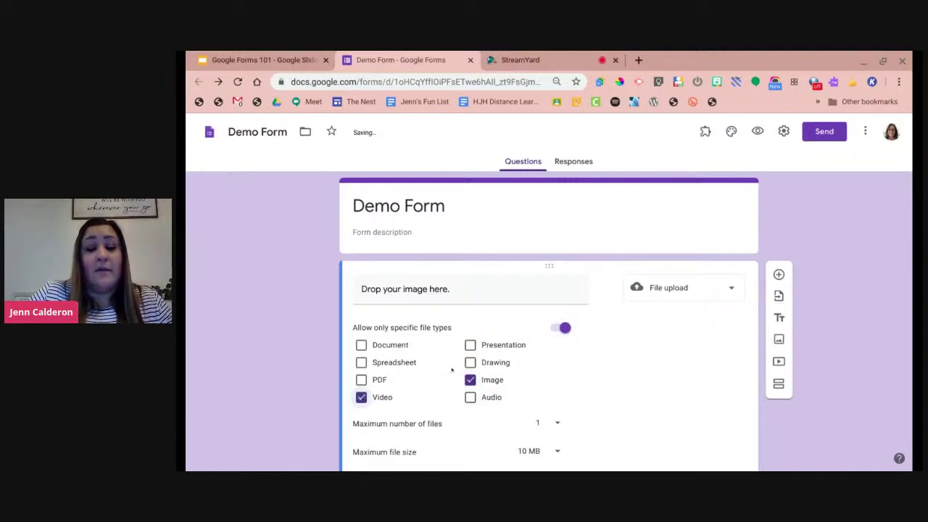
{"action": "scroll", "coordinate": [347, 363], "scroll_direction": "down", "scroll_amount": 2}
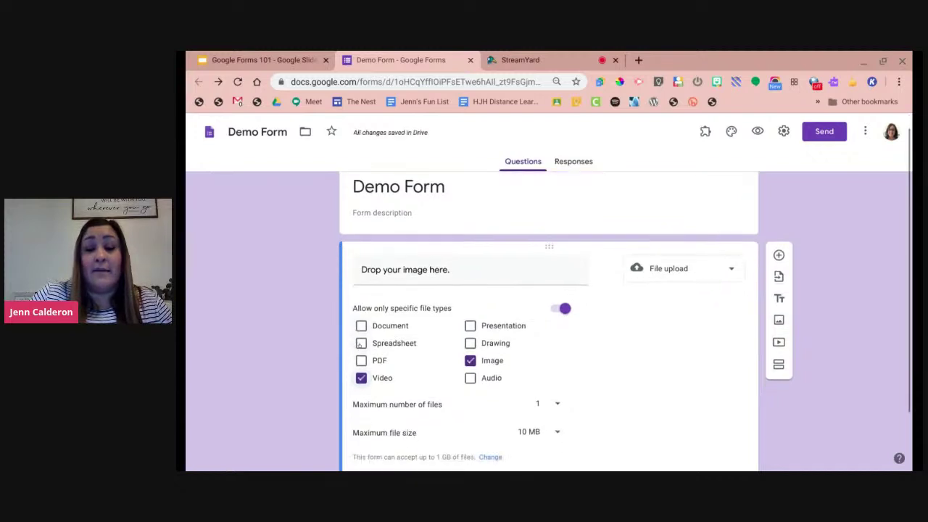
{"action": "scroll", "coordinate": [361, 346], "scroll_direction": "down", "scroll_amount": 1}
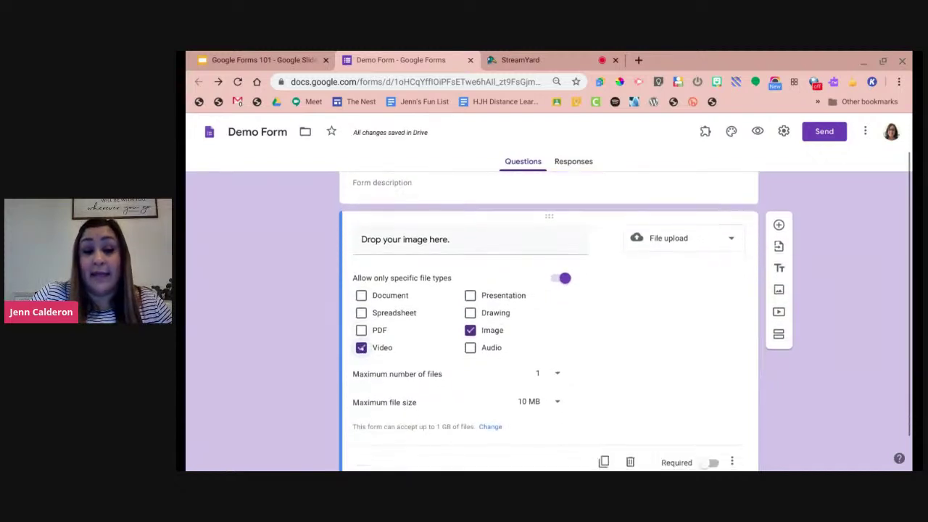
{"action": "left_click", "coordinate": [361, 348]}
{"action": "left_click", "coordinate": [470, 330]}
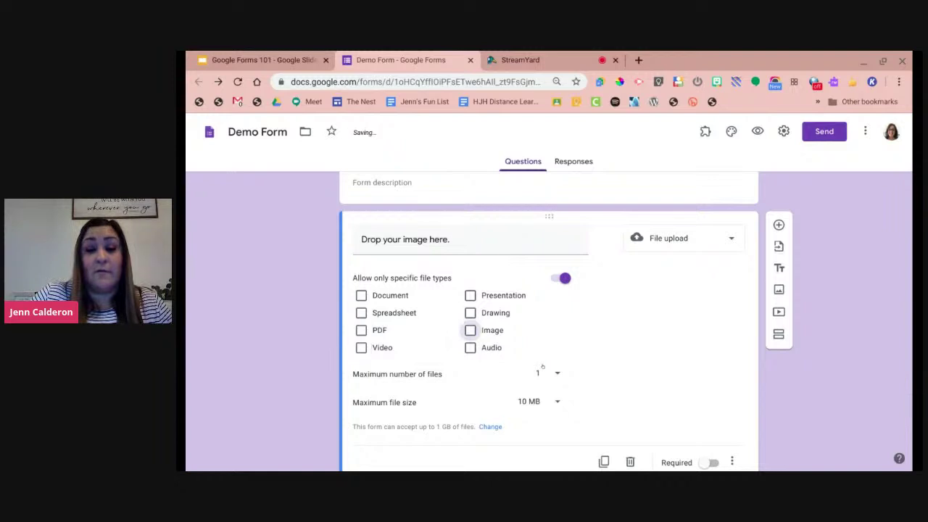
{"action": "left_click", "coordinate": [563, 280]}
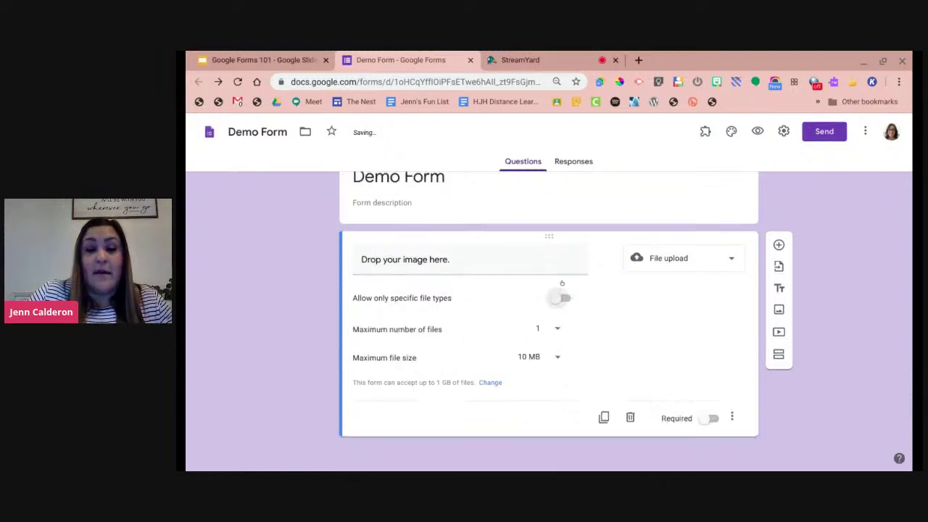
Keep the upload limits at a maximum of 1 file and 10 MB.
{"action": "left_click", "coordinate": [558, 331]}
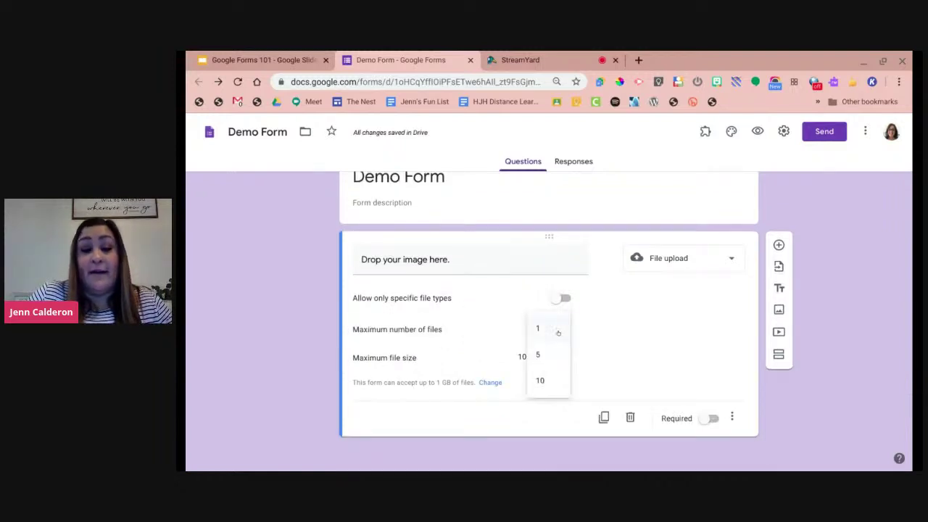
{"action": "left_click", "coordinate": [489, 337]}
{"action": "left_click", "coordinate": [557, 359]}
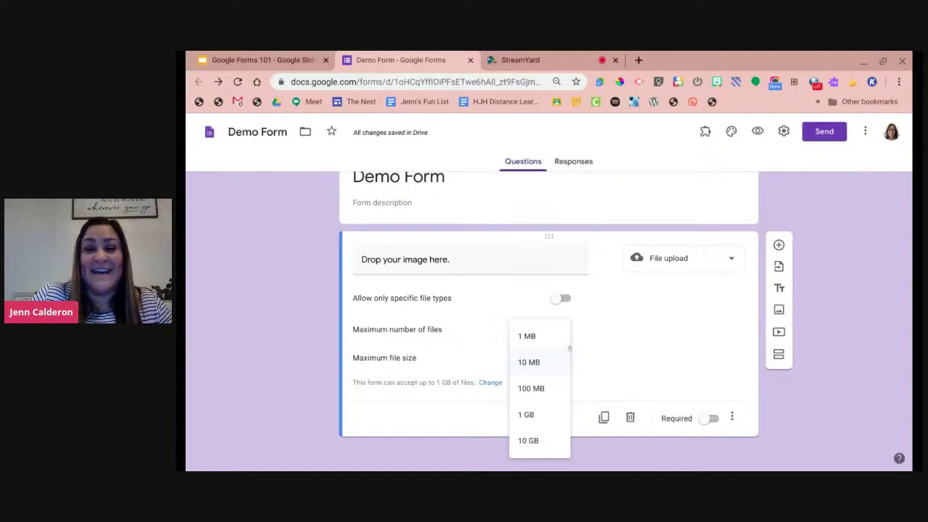
{"action": "left_click", "coordinate": [580, 359]}
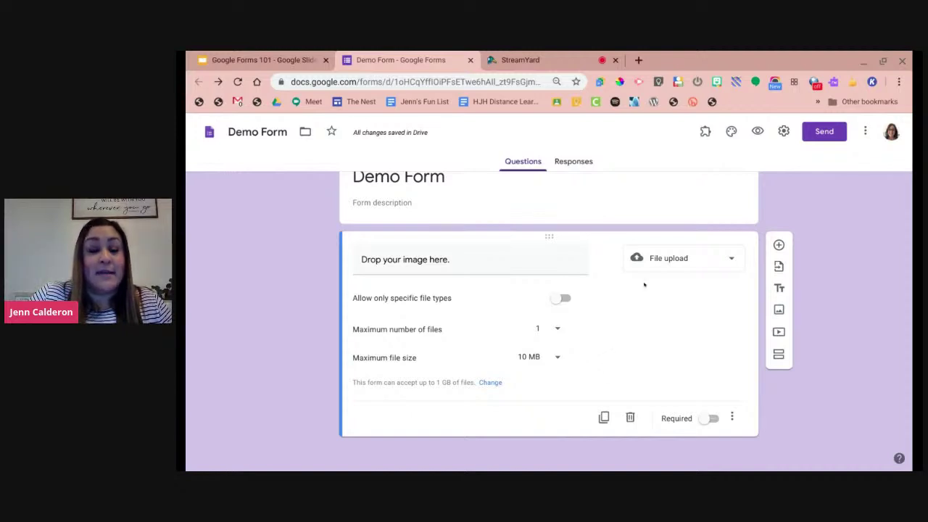
{"action": "left_click", "coordinate": [661, 258]}
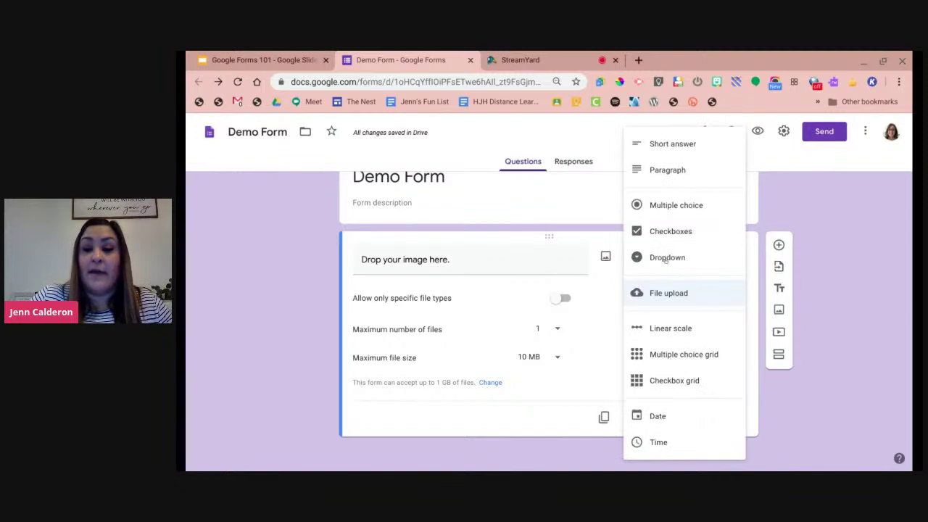
Turn the question into a linear scale running from 1 to 5.
{"action": "left_click", "coordinate": [686, 327]}
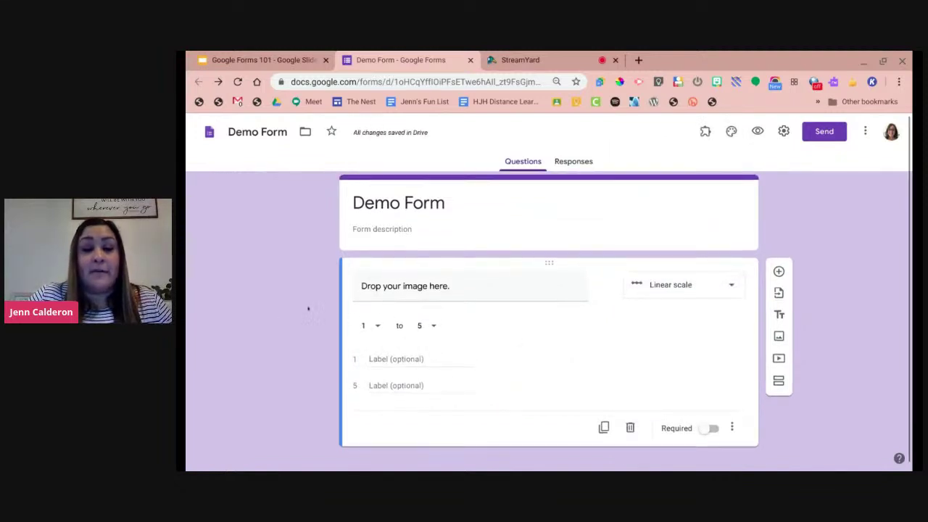
{"action": "triple_click", "coordinate": [360, 280]}
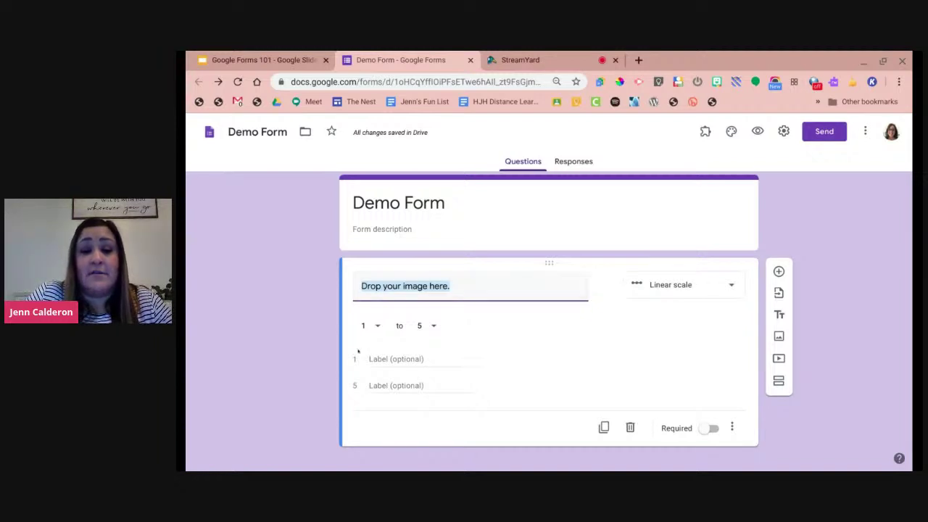
{"action": "left_click", "coordinate": [432, 326]}
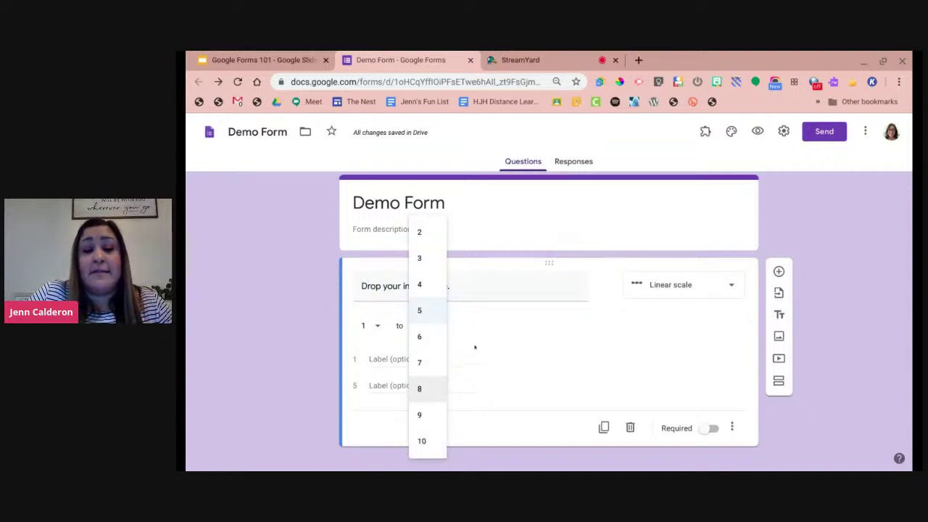
{"action": "left_click", "coordinate": [475, 348]}
Label the scale's low end 'No' and high end 'Yes', then preview the form.
{"action": "left_click", "coordinate": [404, 355]}
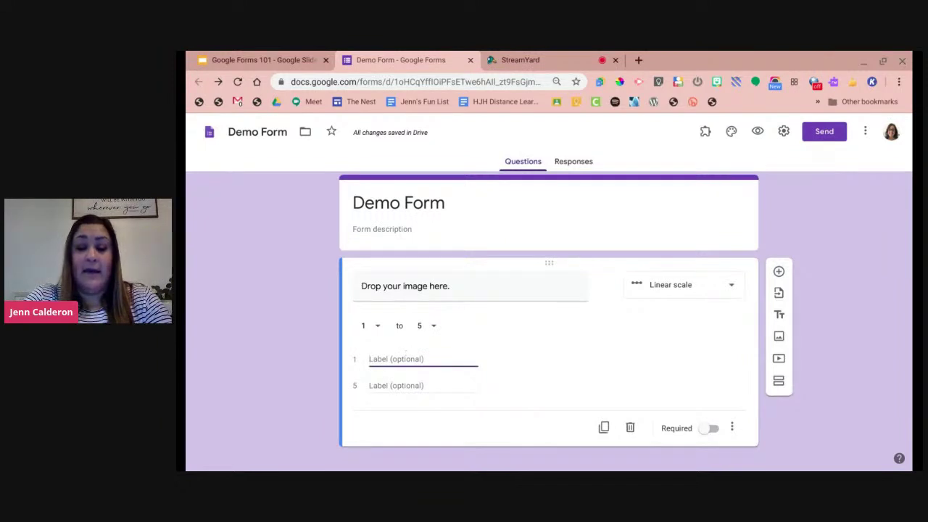
{"action": "type", "text": "No"}
{"action": "left_click", "coordinate": [404, 377]}
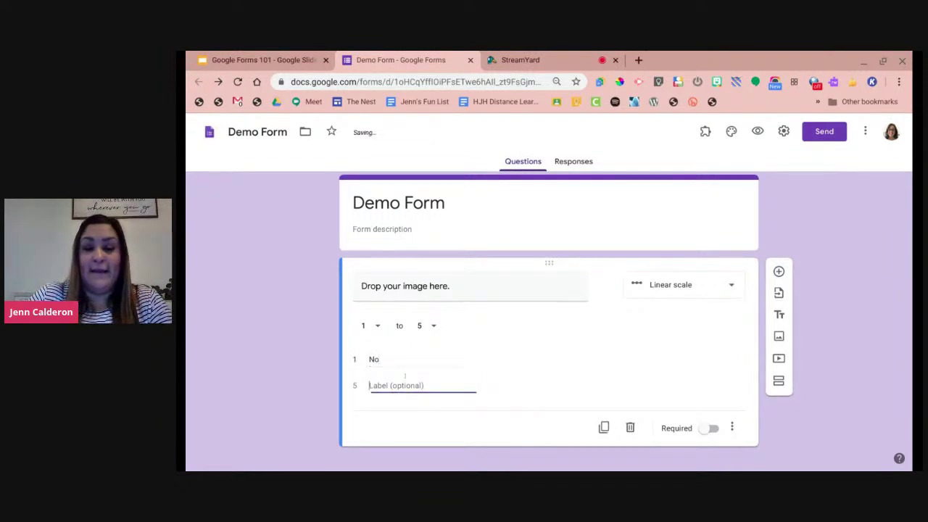
{"action": "type", "text": "YEs"}
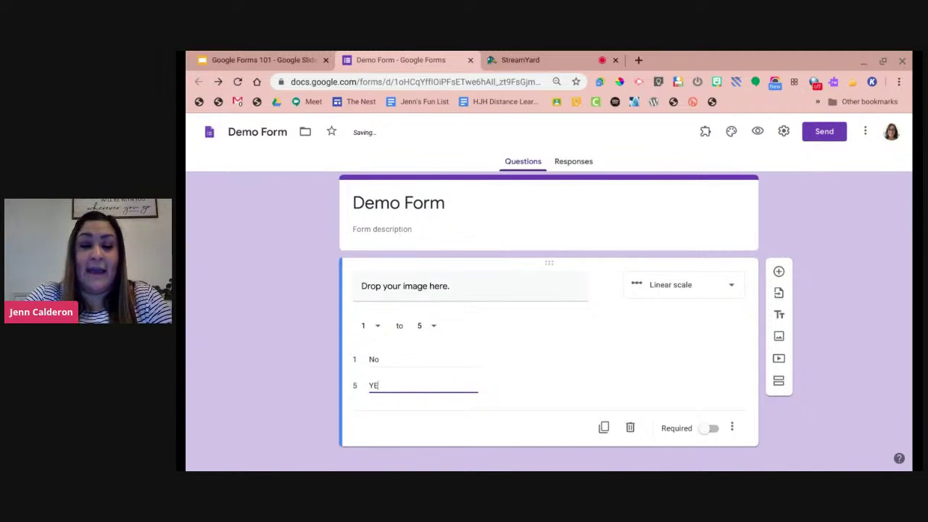
{"action": "key", "text": "BackSpace"}
{"action": "key", "text": "BackSpace"}
{"action": "type", "text": "es"}
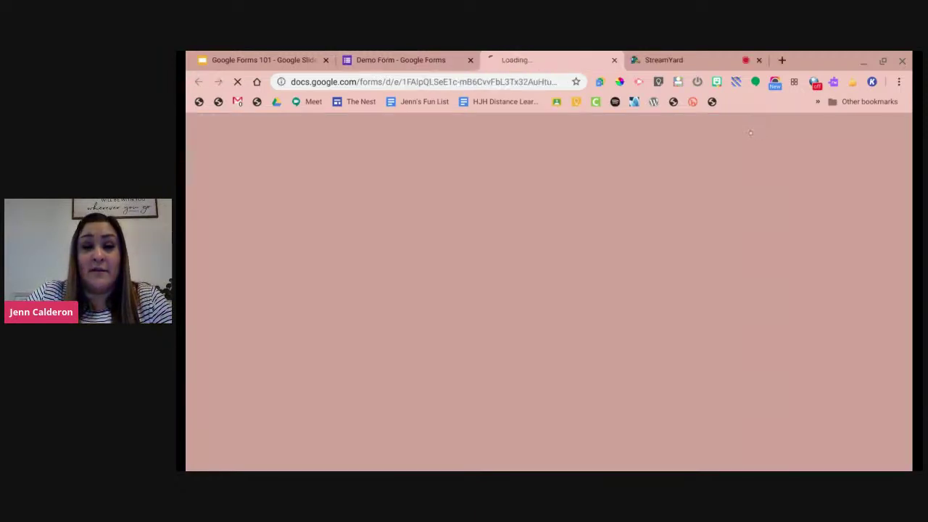
{"action": "left_click", "coordinate": [756, 132]}
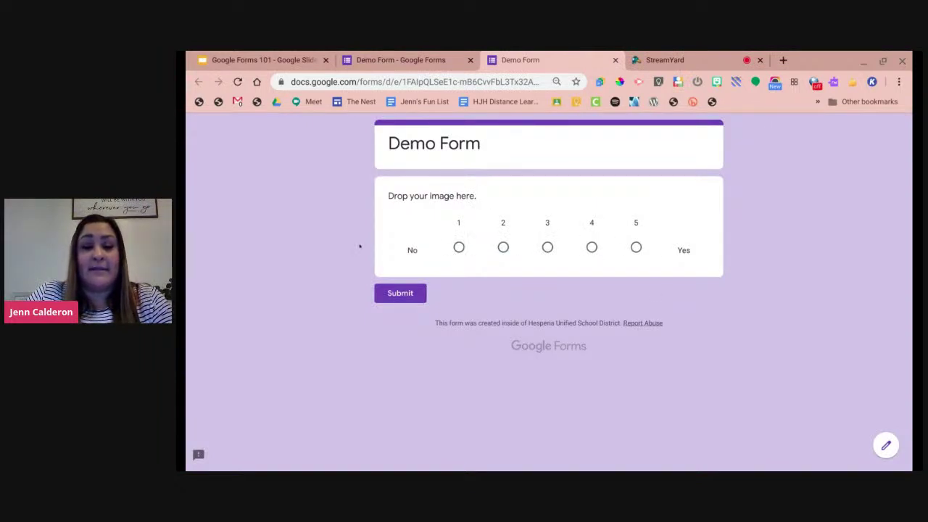
{"action": "left_click", "coordinate": [615, 60]}
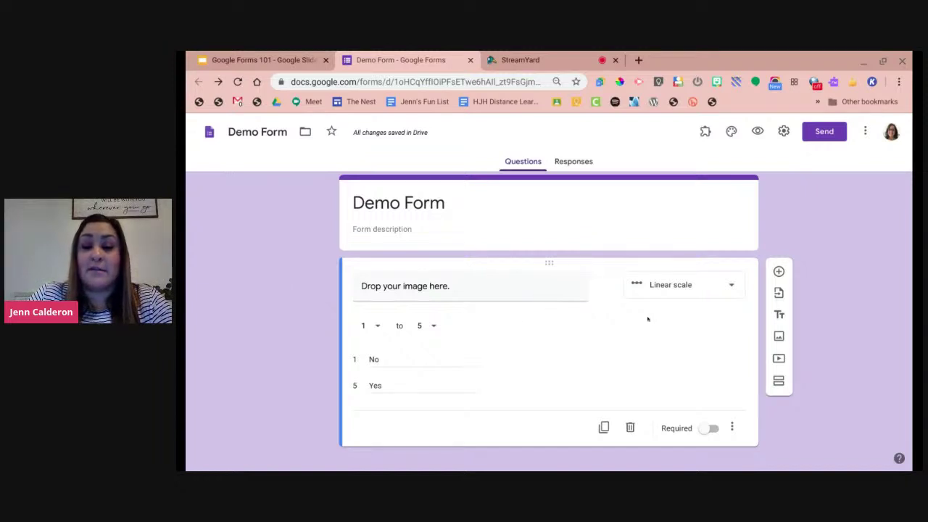
Show and close the question-type list, then bring up the Google Forms 101 deck.
{"action": "left_click", "coordinate": [686, 285]}
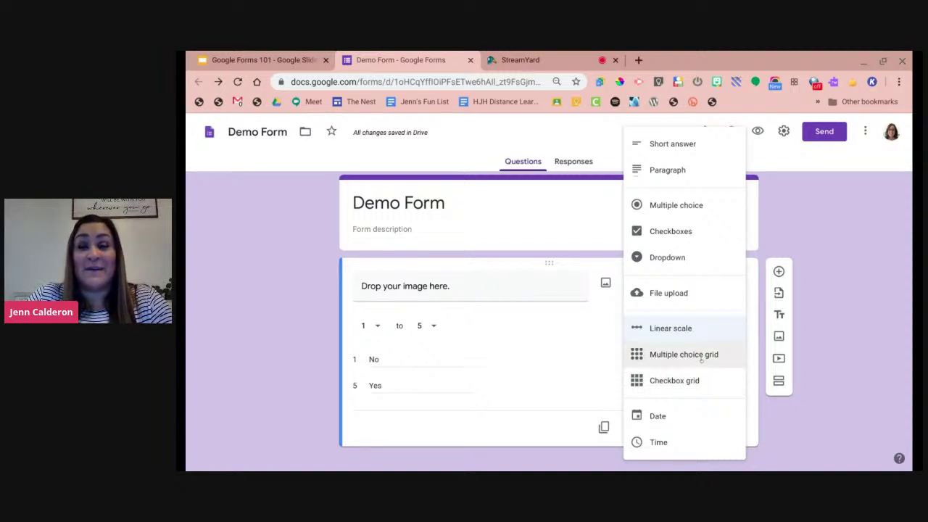
{"action": "left_click", "coordinate": [304, 330]}
{"action": "left_click", "coordinate": [252, 60]}
Show slide 17, the Multiple Choice Grid overview, then return to the Demo Form editor.
{"action": "scroll", "coordinate": [275, 311], "scroll_direction": "down", "scroll_amount": 5}
{"action": "scroll", "coordinate": [252, 362], "scroll_direction": "down", "scroll_amount": 5}
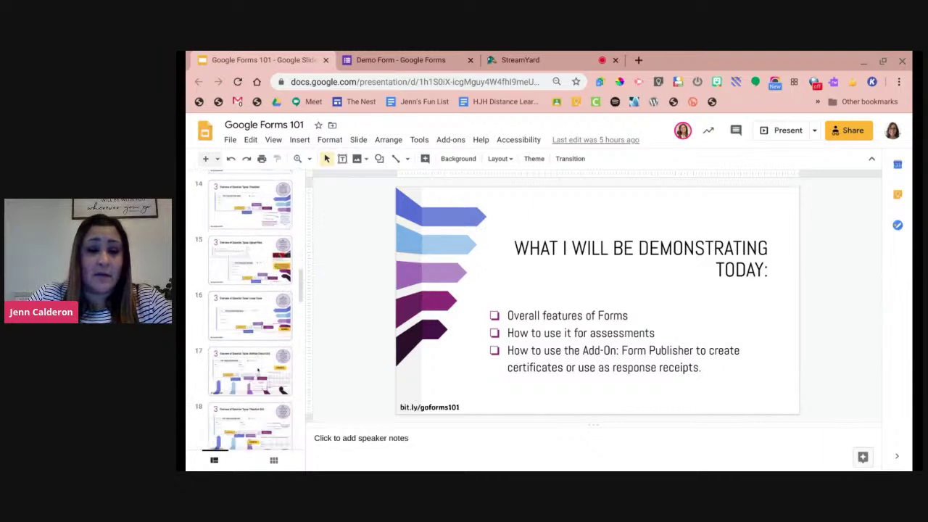
{"action": "scroll", "coordinate": [258, 371], "scroll_direction": "down", "scroll_amount": 2}
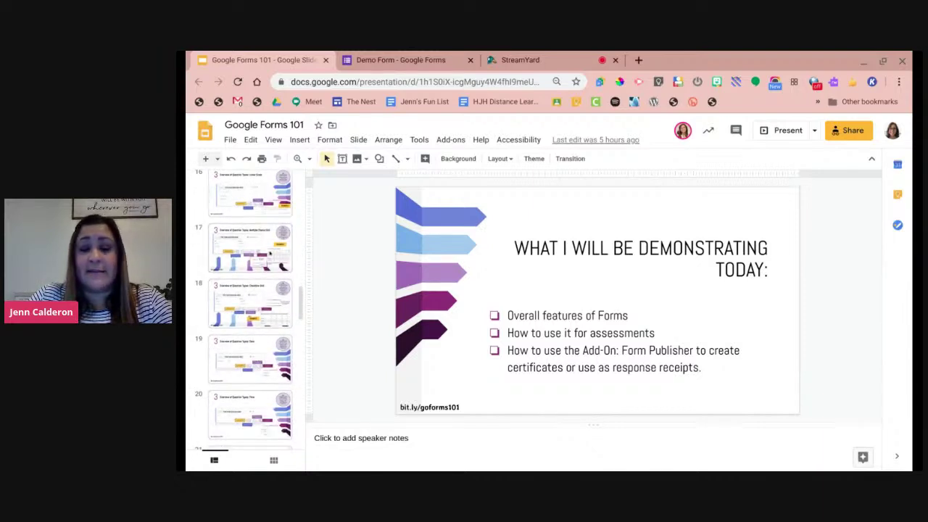
{"action": "left_click", "coordinate": [270, 253]}
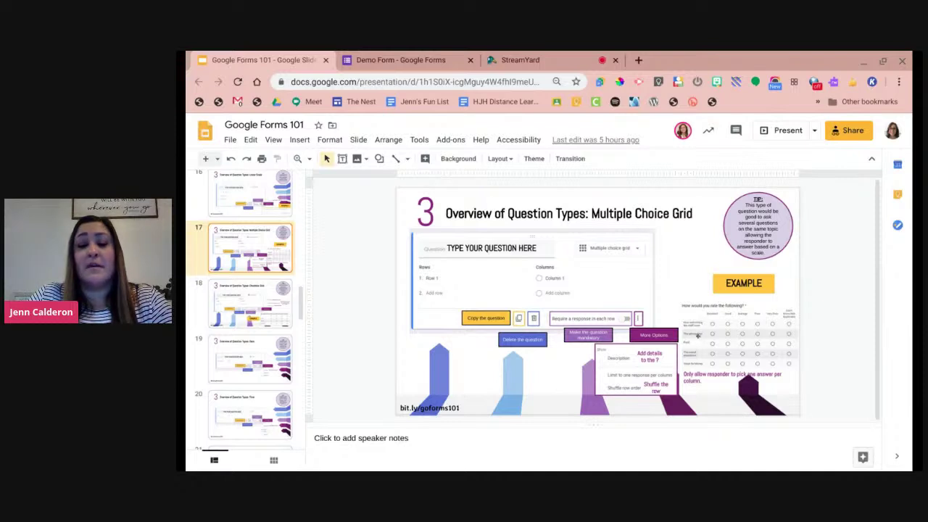
{"action": "left_click", "coordinate": [429, 58]}
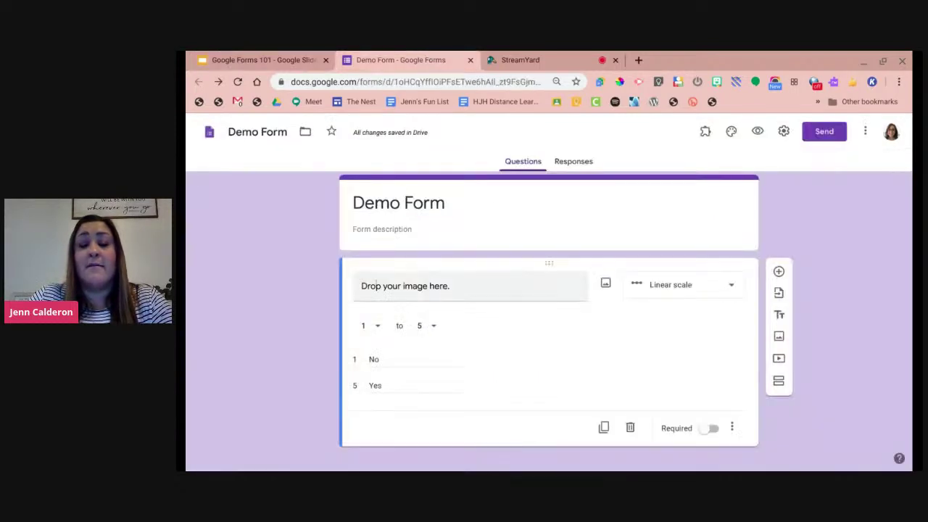
Make the question a multiple choice grid titled 'School Safety' with row 'Overall Safety'.
{"action": "left_click", "coordinate": [667, 295]}
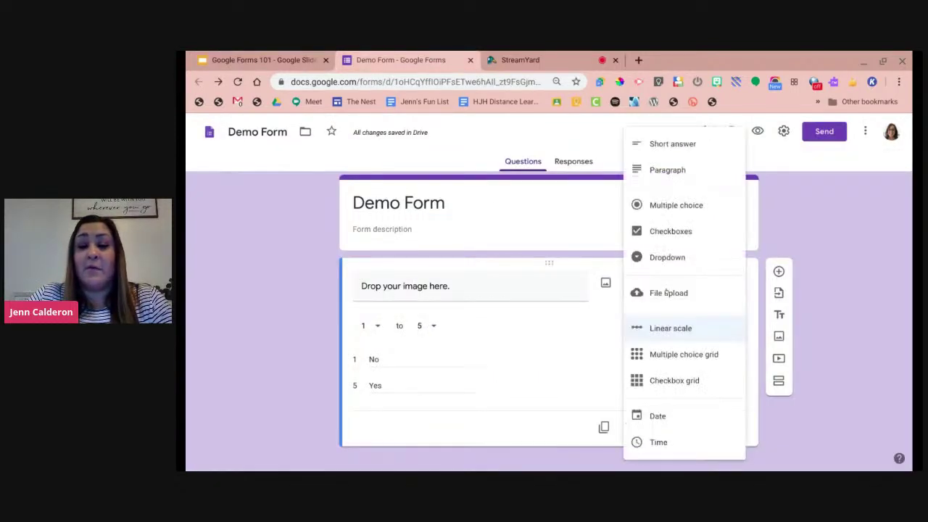
{"action": "left_click", "coordinate": [670, 351]}
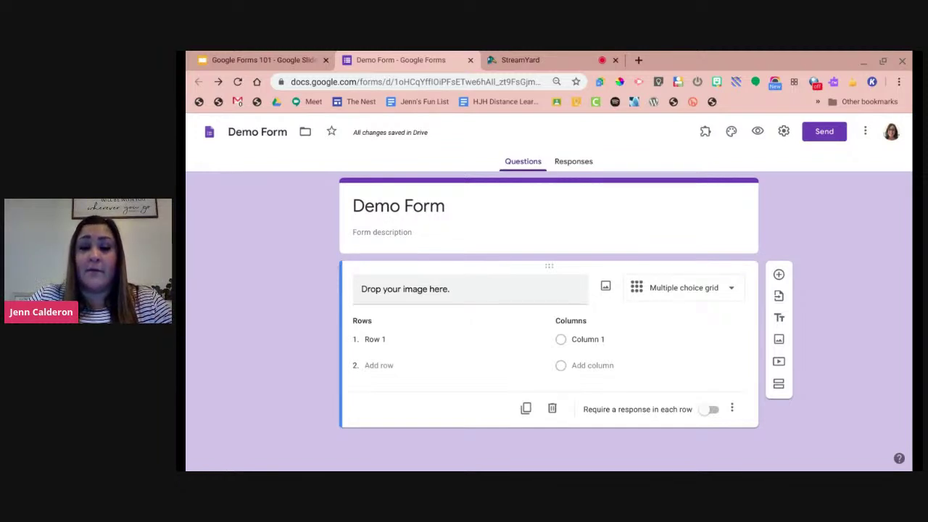
{"action": "left_click", "coordinate": [435, 289]}
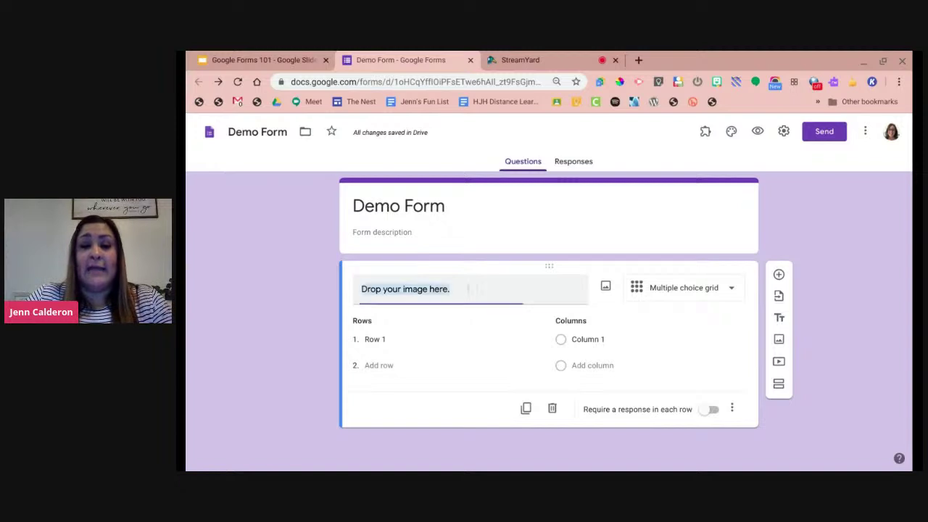
{"action": "type", "text": "School"}
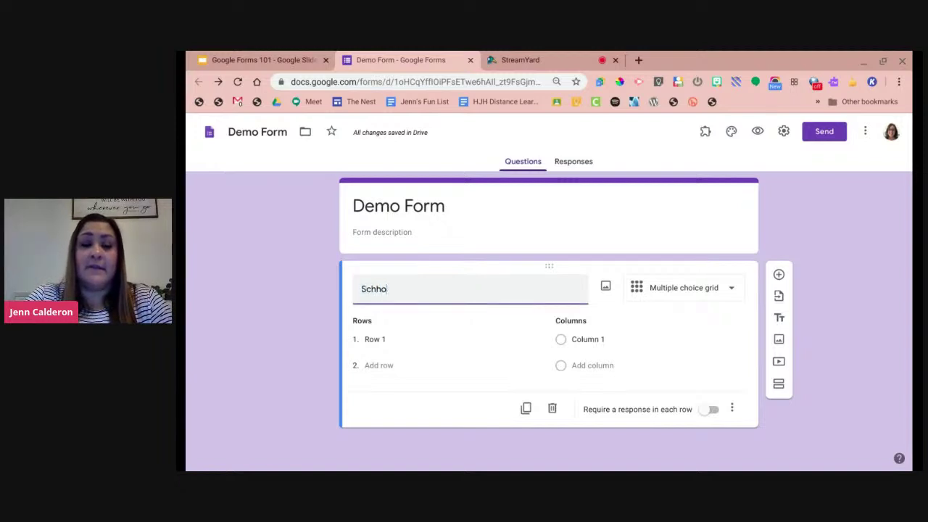
{"action": "type", "text": " Safety"}
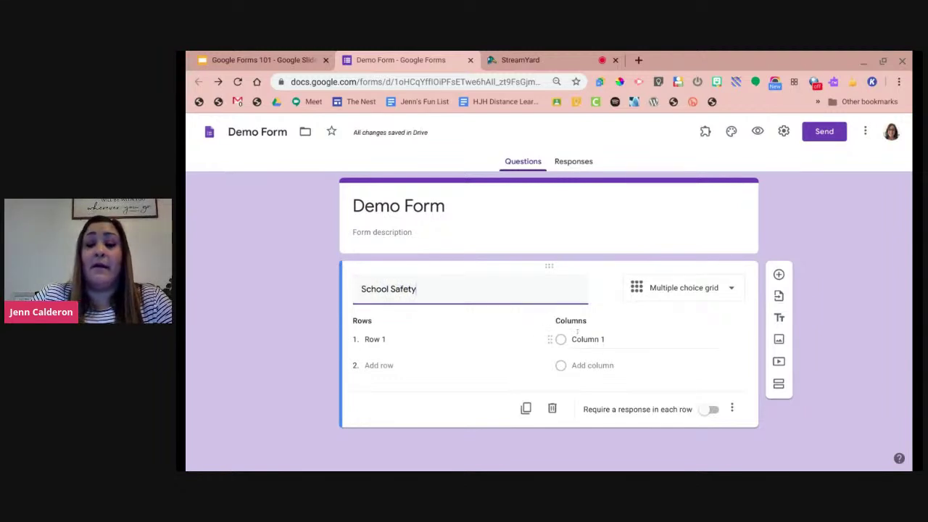
{"action": "left_click", "coordinate": [578, 332]}
{"action": "left_click", "coordinate": [374, 338]}
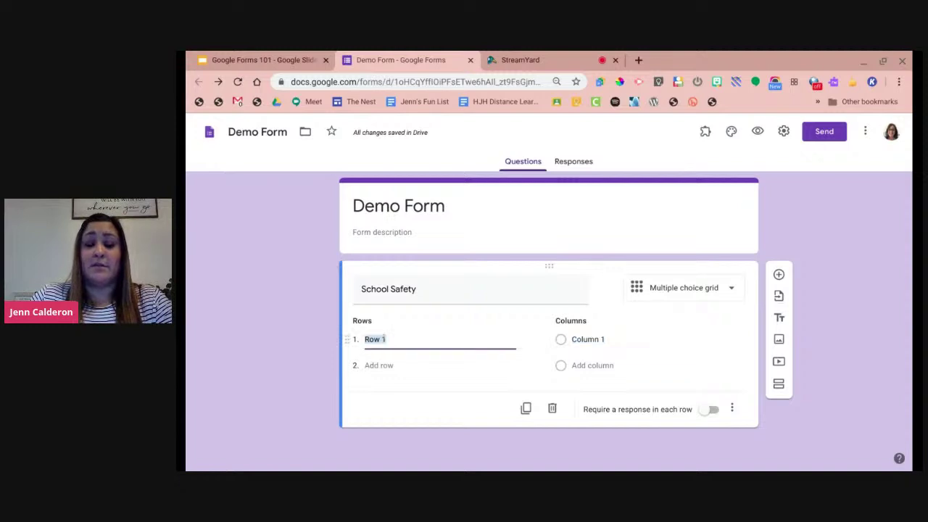
{"action": "type", "text": "Overall"}
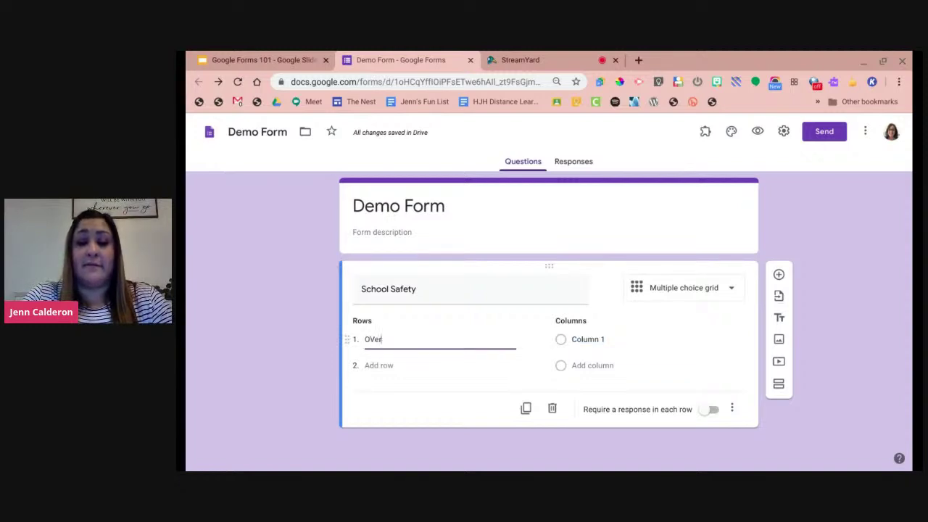
{"action": "type", "text": " Safety"}
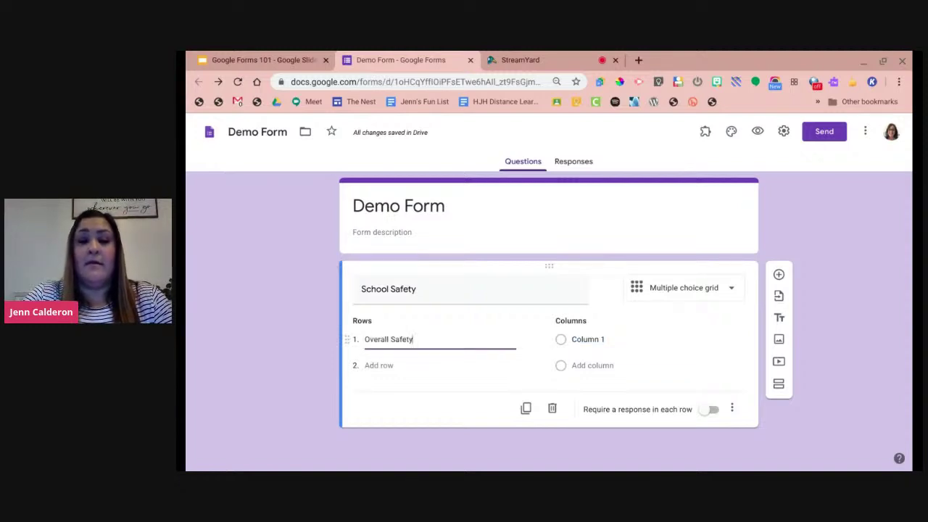
{"action": "left_click", "coordinate": [601, 335]}
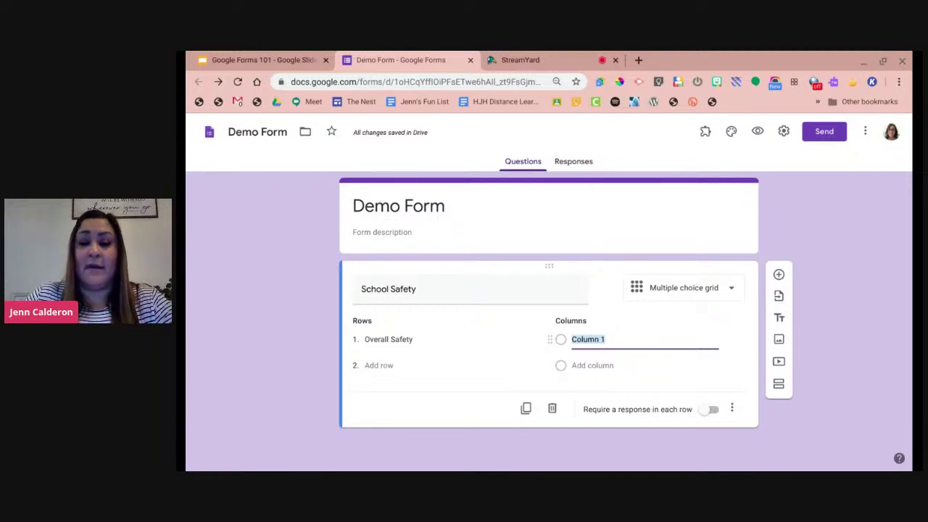
Switch the grid to a Checkbox grid and bring up the Google Forms 101 deck.
{"action": "left_click", "coordinate": [676, 294]}
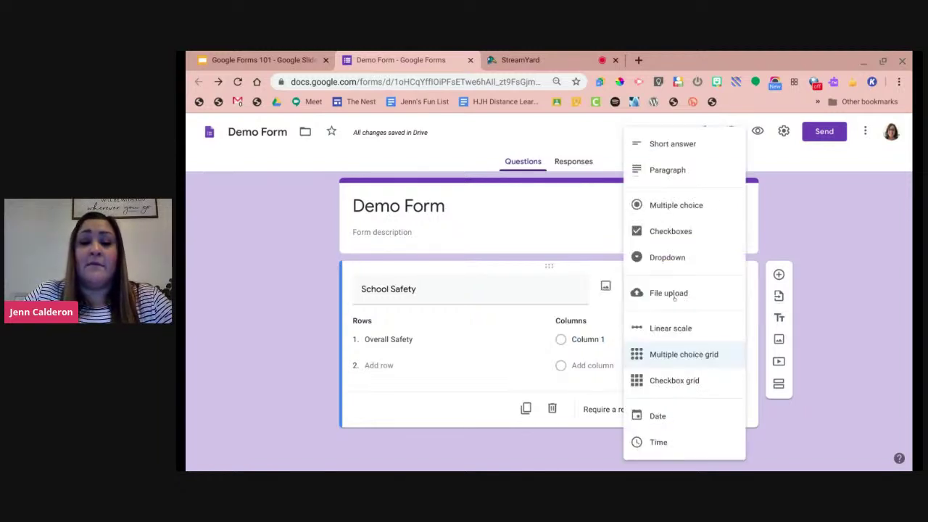
{"action": "left_click", "coordinate": [667, 381]}
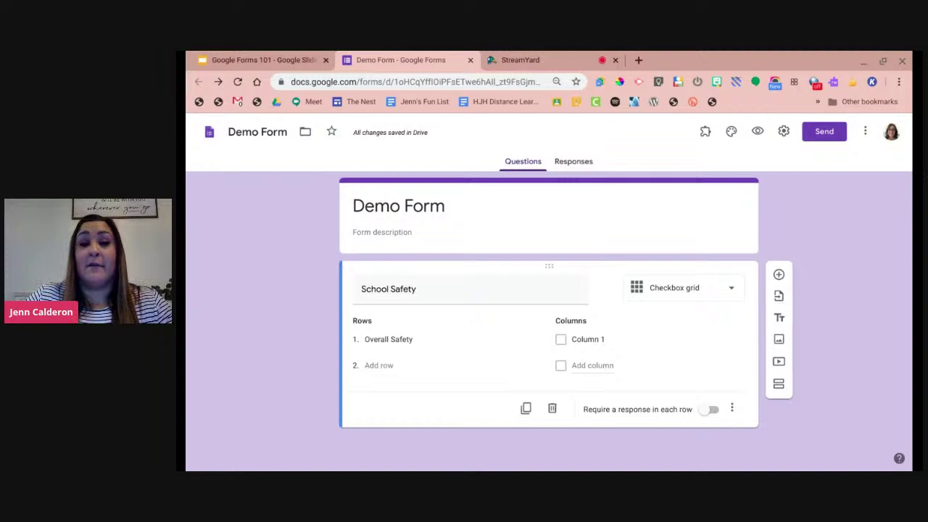
{"action": "left_click", "coordinate": [288, 57]}
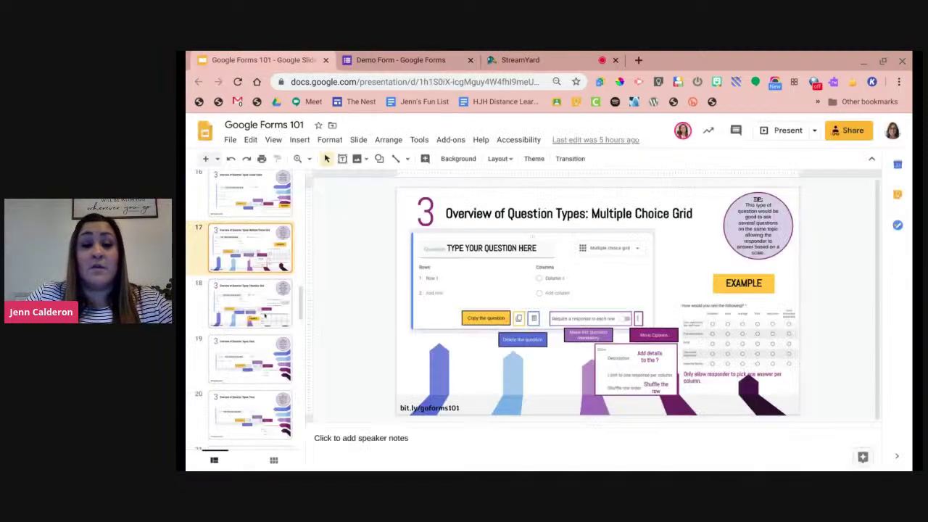
Show slide 18, the Checkbox Grid overview, then return to the Demo Form editor.
{"action": "left_click", "coordinate": [266, 315]}
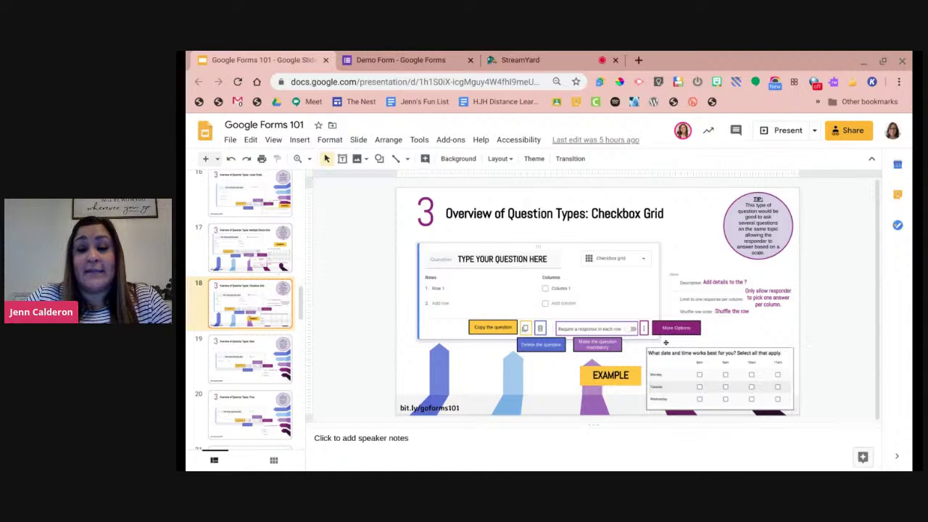
{"action": "left_click", "coordinate": [404, 57]}
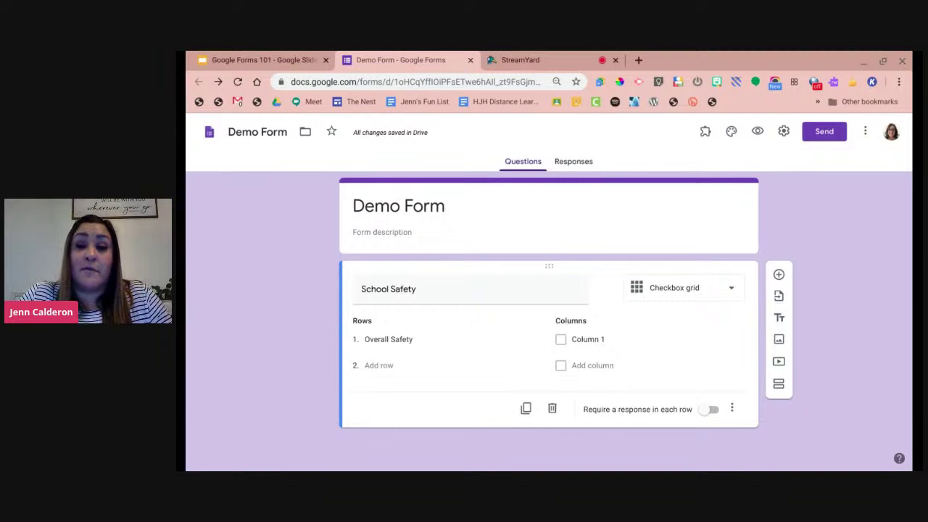
Turn the School Safety question into a Date question and clear its title.
{"action": "left_click", "coordinate": [674, 288]}
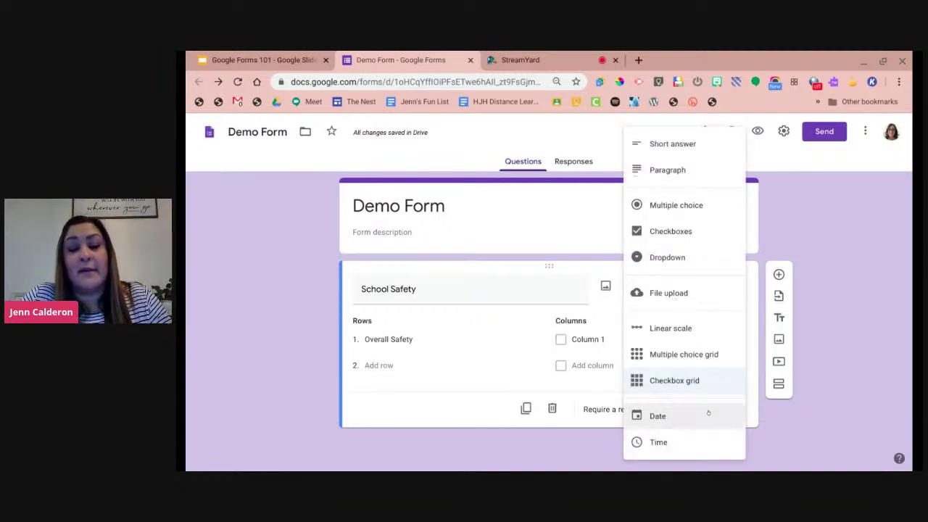
{"action": "left_click", "coordinate": [657, 415]}
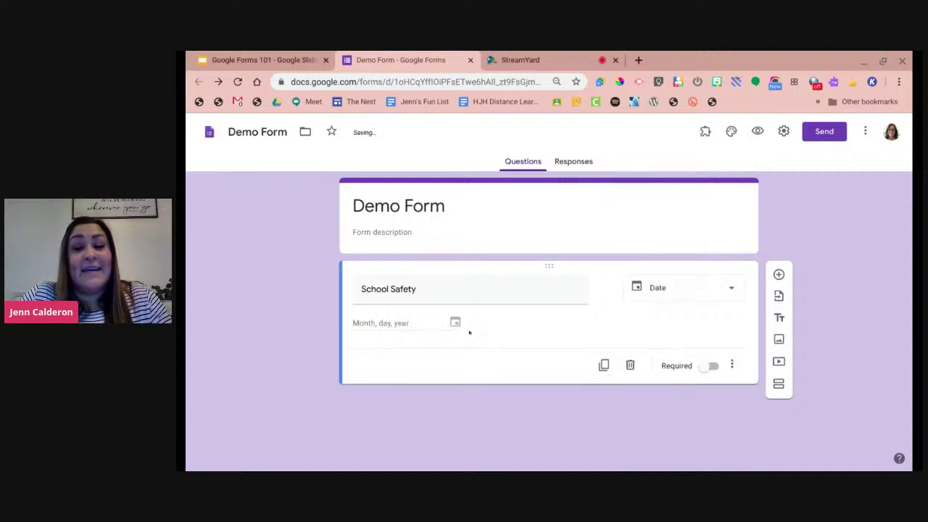
{"action": "triple_click", "coordinate": [430, 292]}
{"action": "key", "text": "BackSpace"}
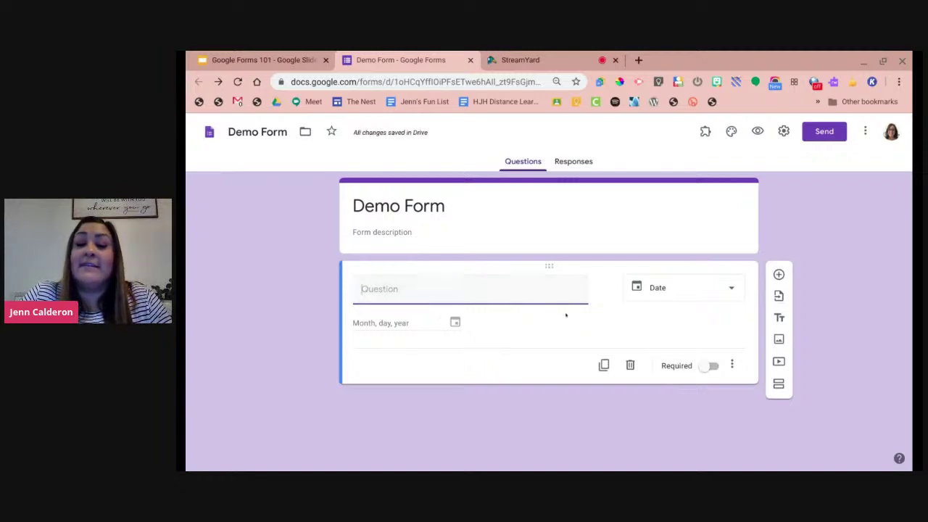
Change the untitled question to a Time question and bring up its type choices.
{"action": "left_click", "coordinate": [660, 293]}
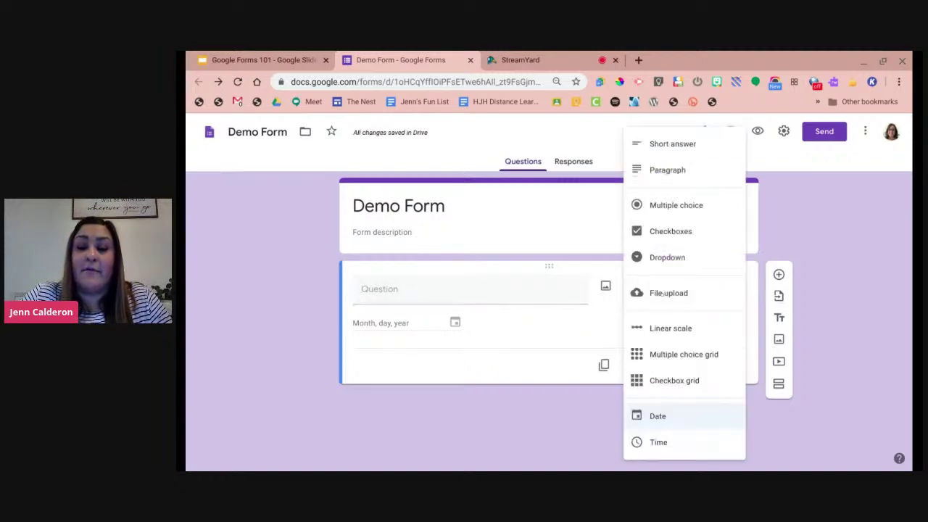
{"action": "left_click", "coordinate": [671, 446]}
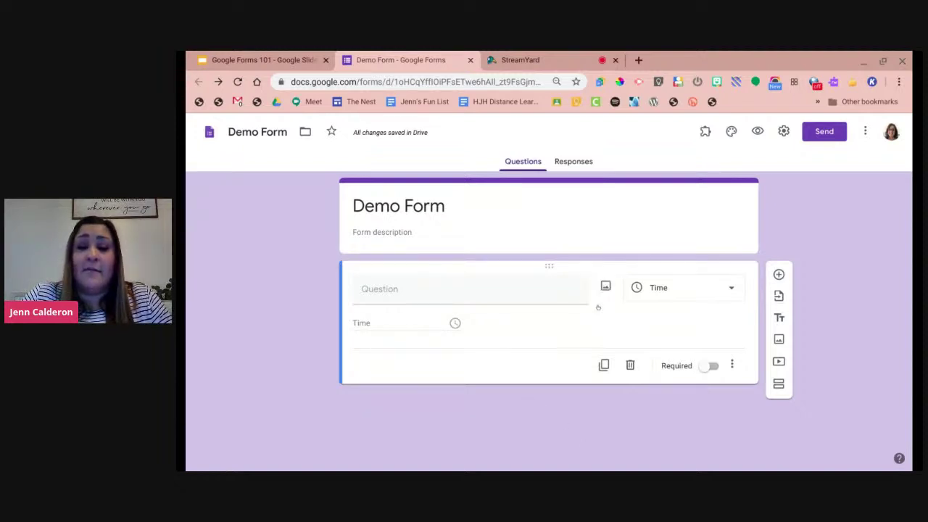
{"action": "left_click", "coordinate": [649, 294]}
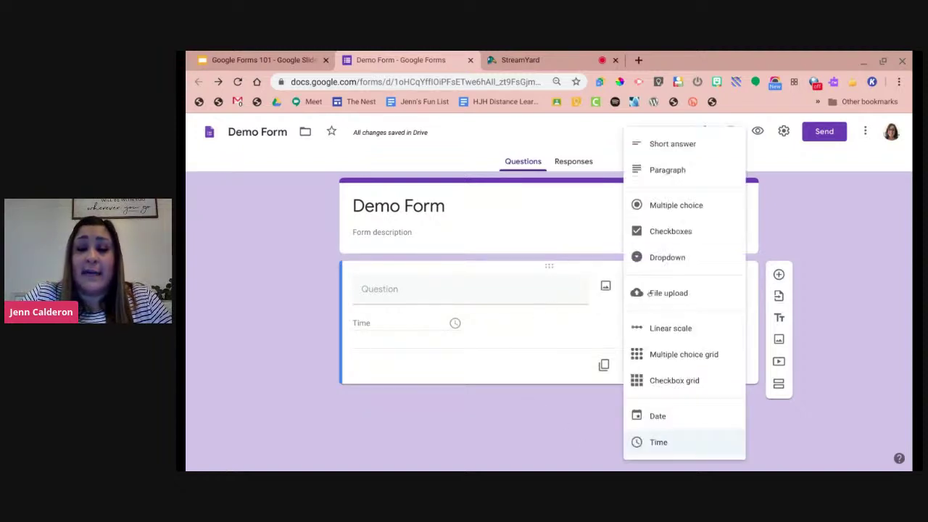
Make the question a Short answer question titled 'Type Question'.
{"action": "left_click", "coordinate": [680, 142]}
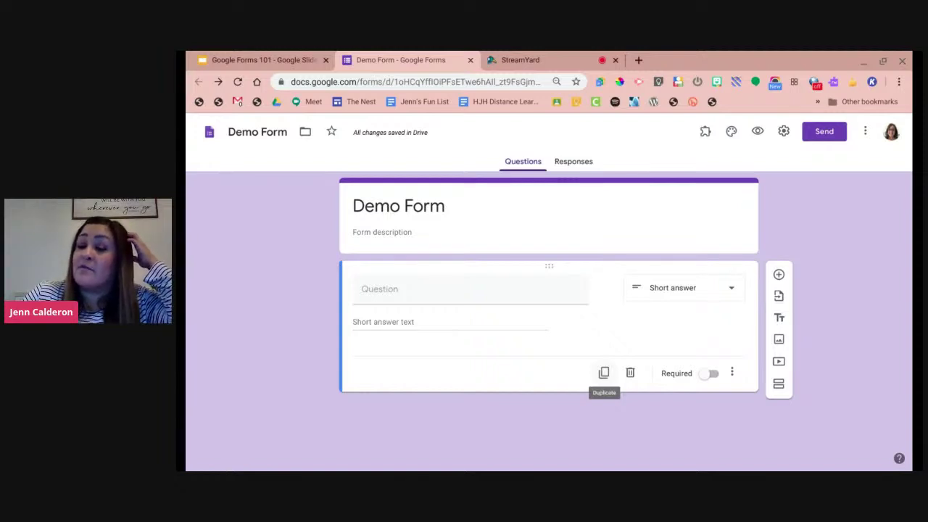
{"action": "left_click", "coordinate": [503, 290]}
{"action": "type", "text": "Type Question"}
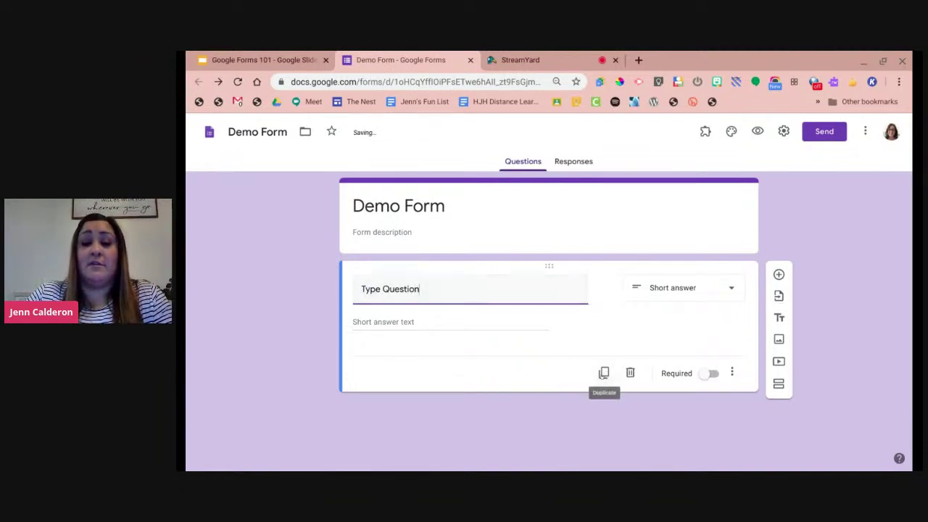
Duplicate the question, delete the copy, and mark the original required.
{"action": "left_click", "coordinate": [604, 373]}
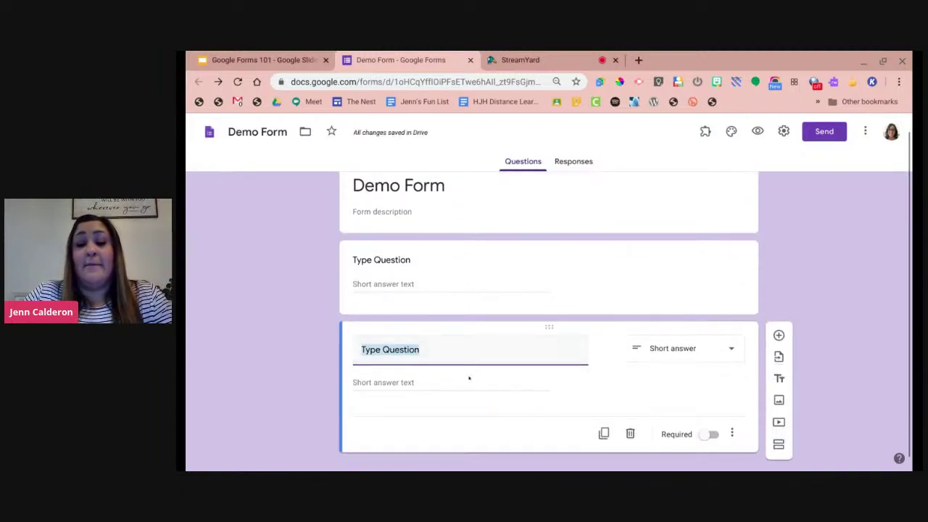
{"action": "left_click", "coordinate": [494, 347]}
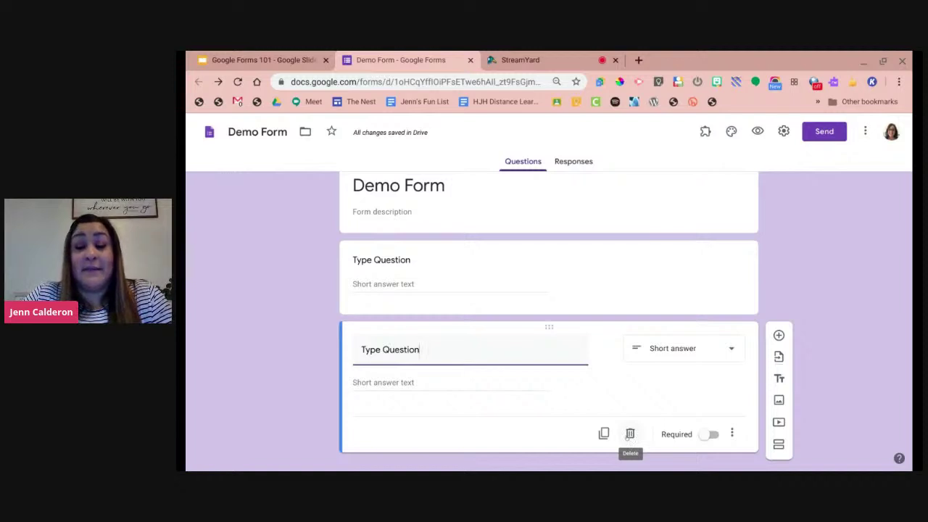
{"action": "left_click", "coordinate": [629, 434]}
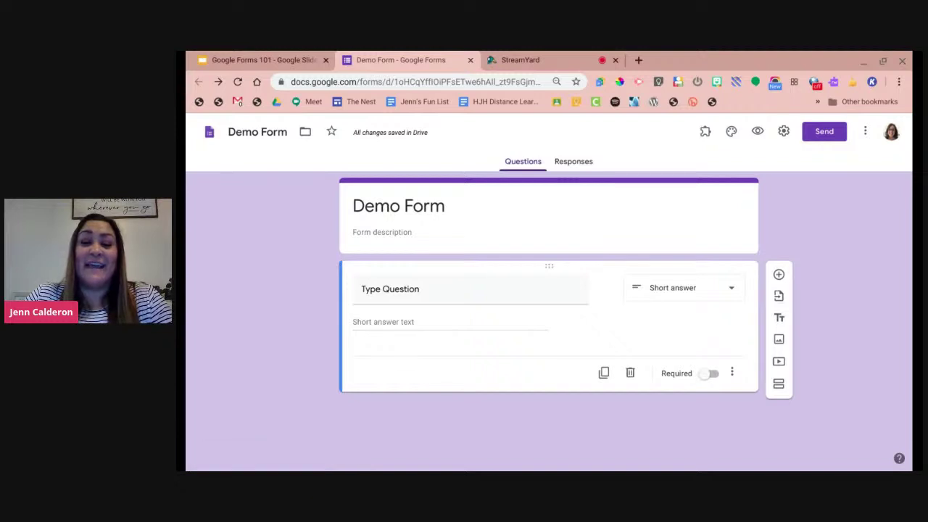
{"action": "left_click", "coordinate": [703, 373]}
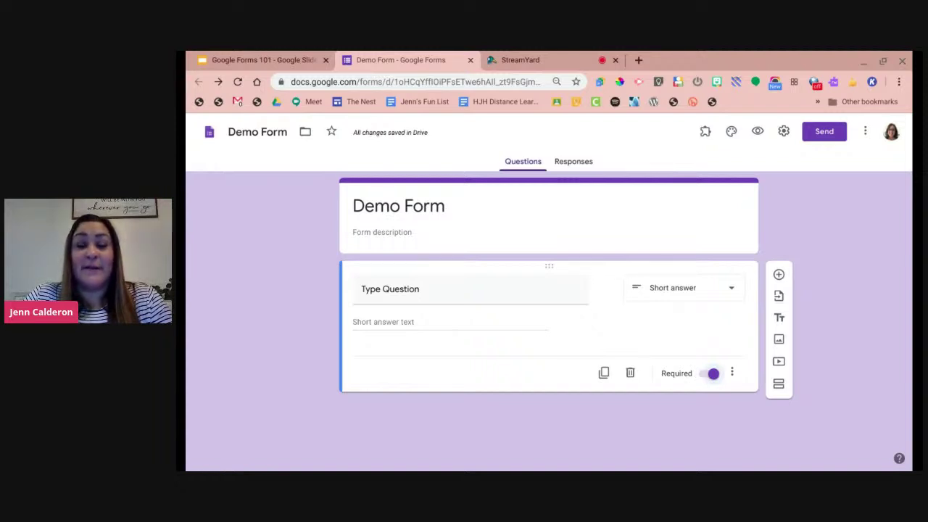
Retitle the question 'ID #', describe it 'Type your lunch number', and open the respondent preview.
{"action": "triple_click", "coordinate": [479, 289]}
{"action": "type", "text": "ID #"}
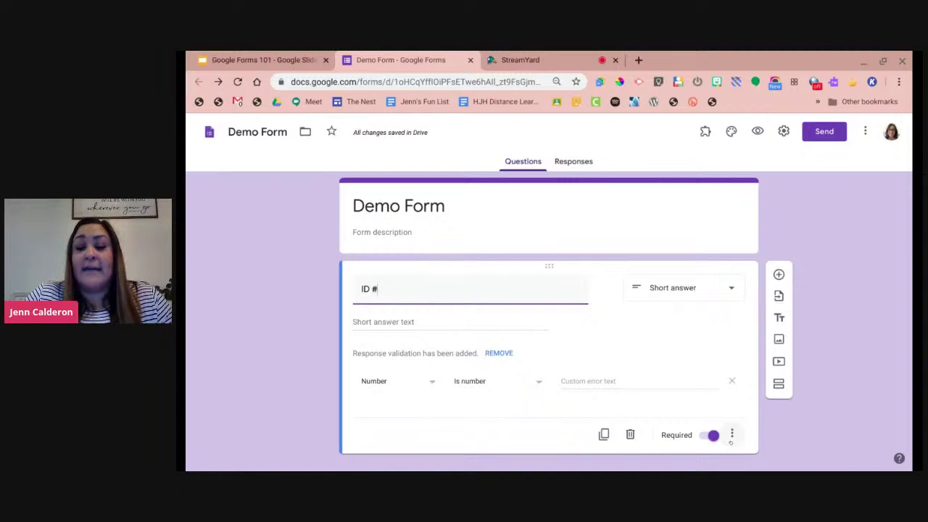
{"action": "left_click", "coordinate": [732, 435]}
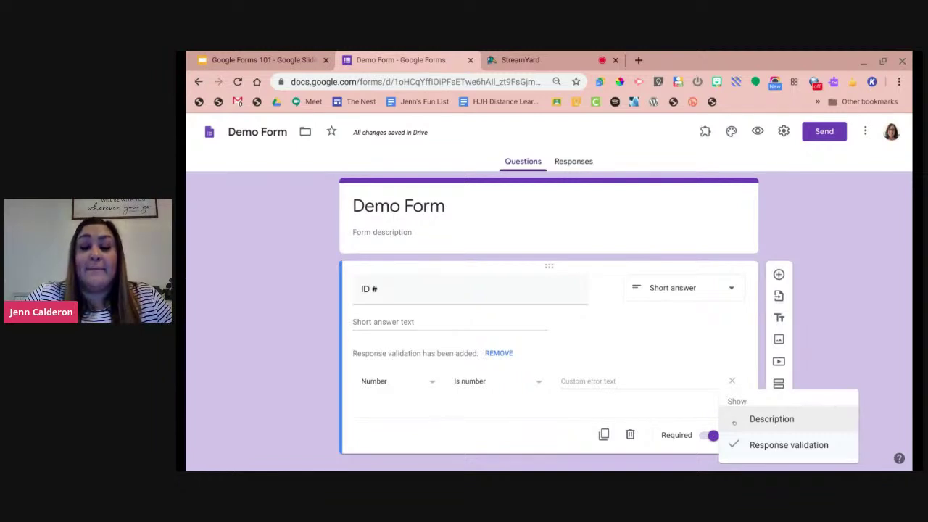
{"action": "left_click", "coordinate": [734, 422]}
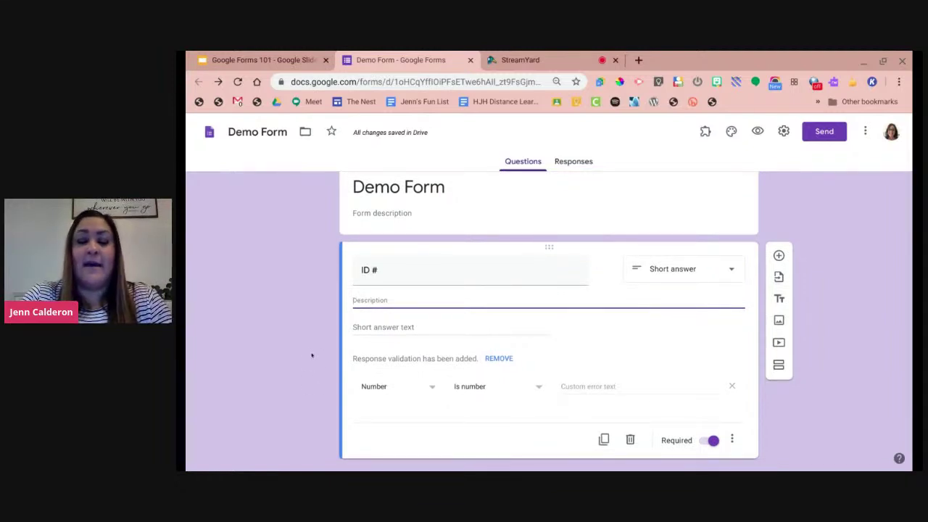
{"action": "type", "text": "Type "}
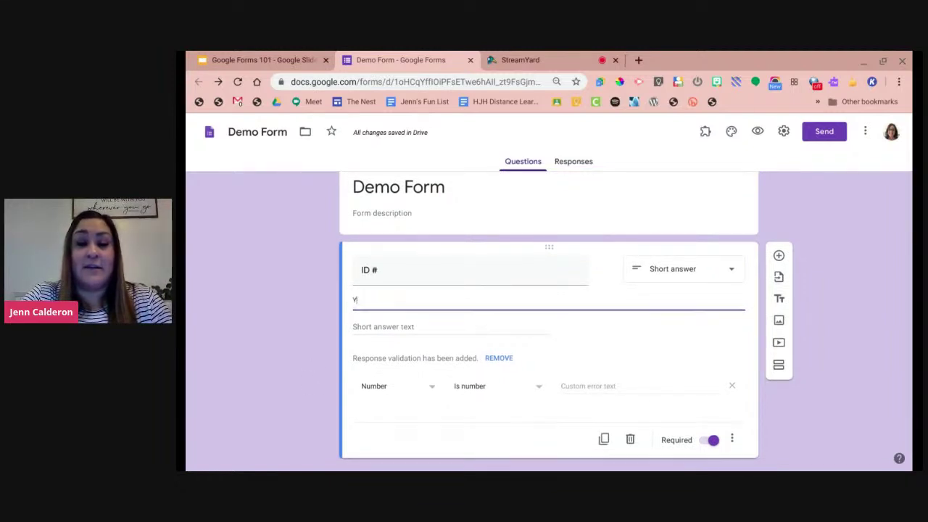
{"action": "type", "text": "your "}
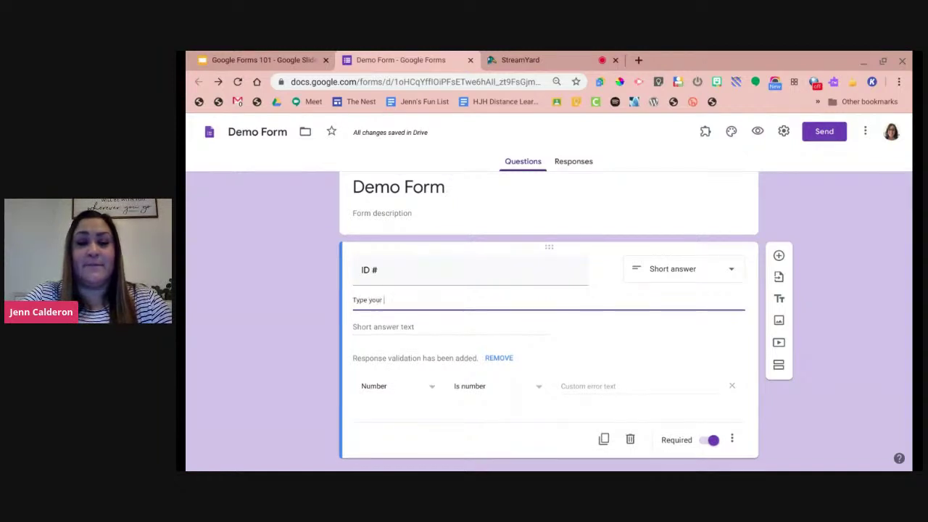
{"action": "type", "text": "lunch number"}
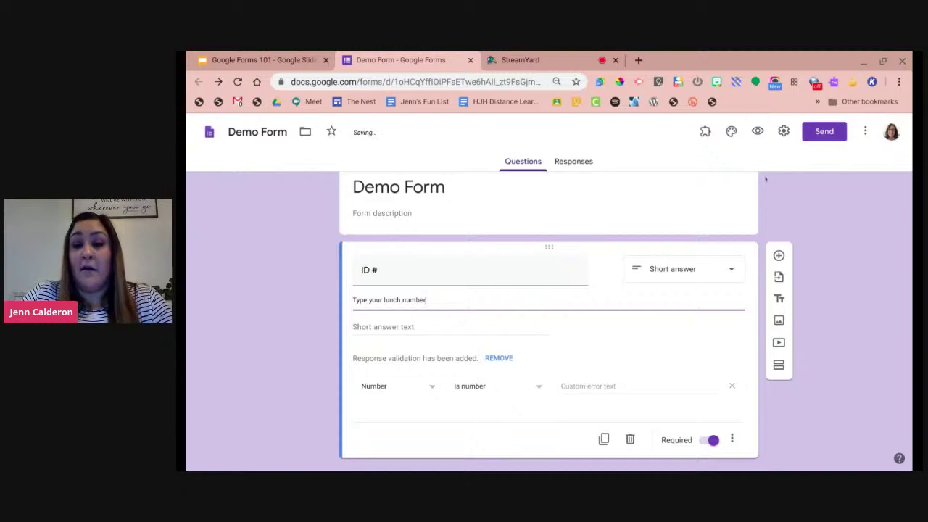
{"action": "left_click", "coordinate": [756, 132]}
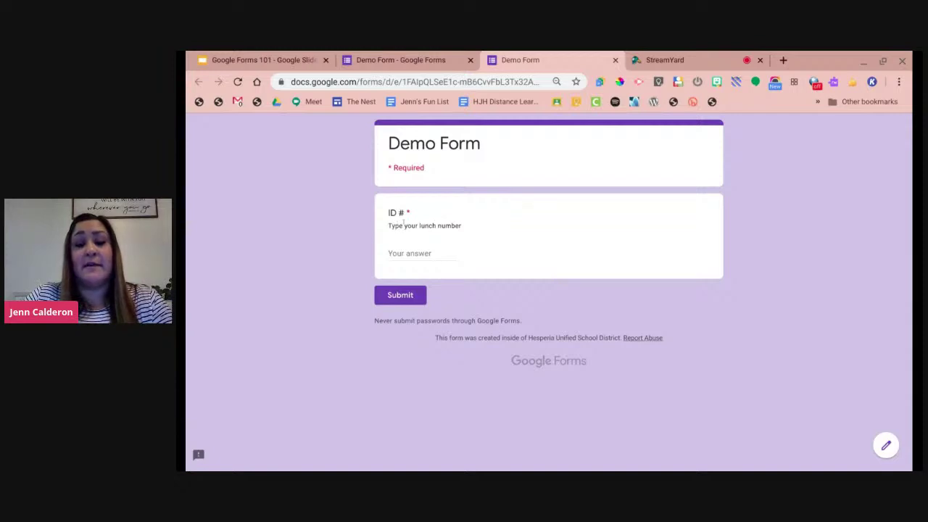
{"action": "left_click", "coordinate": [407, 250]}
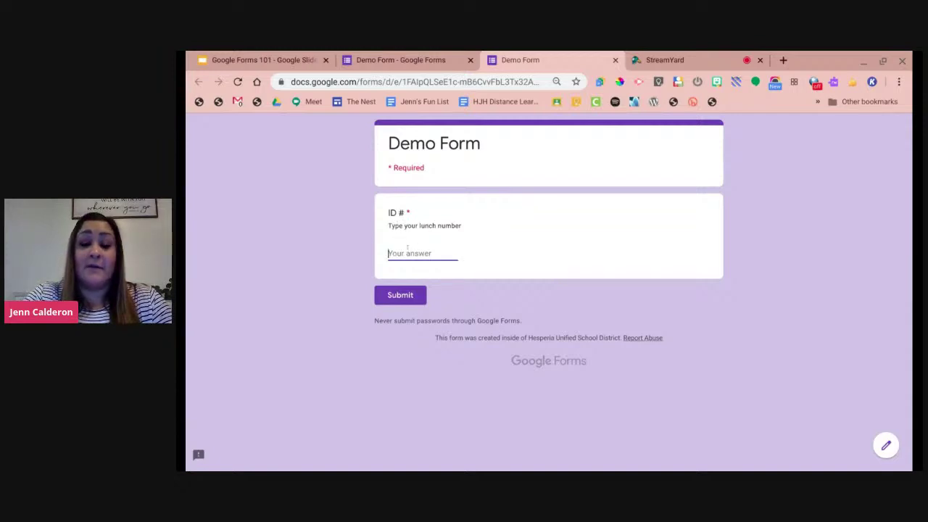
Test the preview's ID # field with 'heard' and '12345', clear it, and close the preview.
{"action": "type", "text": "heard"}
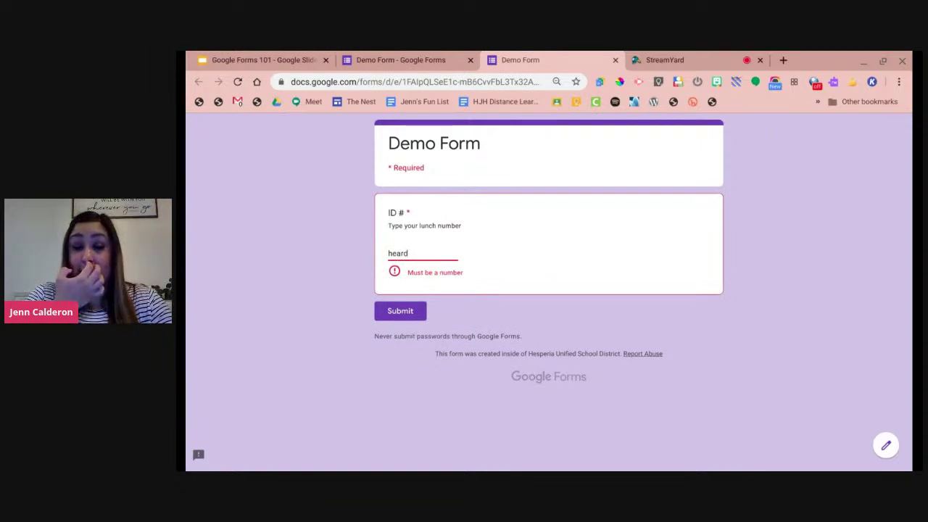
{"action": "key", "text": "BackSpace"}
{"action": "key", "text": "BackSpace"}
{"action": "key", "text": "BackSpace"}
{"action": "key", "text": "BackSpace"}
{"action": "key", "text": "BackSpace"}
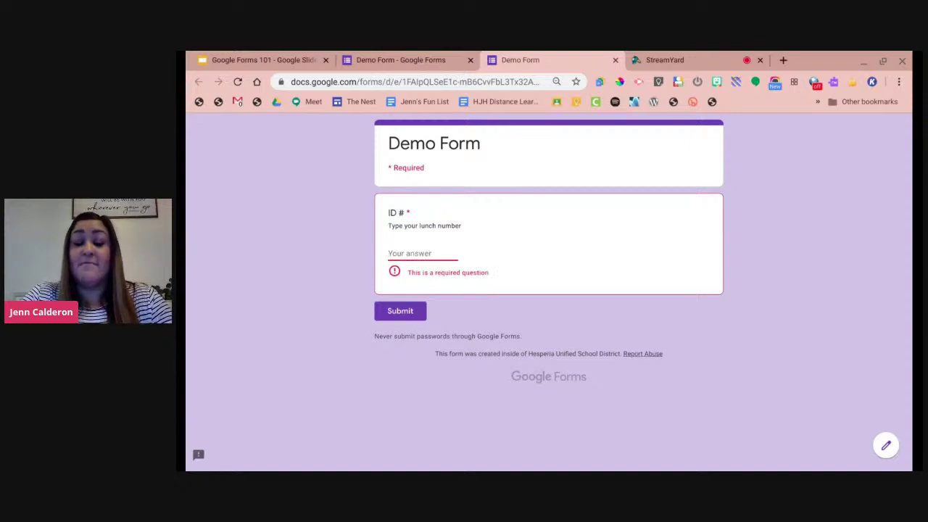
{"action": "type", "text": "12345"}
{"action": "key", "text": "BackSpace"}
{"action": "key", "text": "BackSpace"}
{"action": "key", "text": "BackSpace"}
{"action": "key", "text": "BackSpace"}
{"action": "key", "text": "BackSpace"}
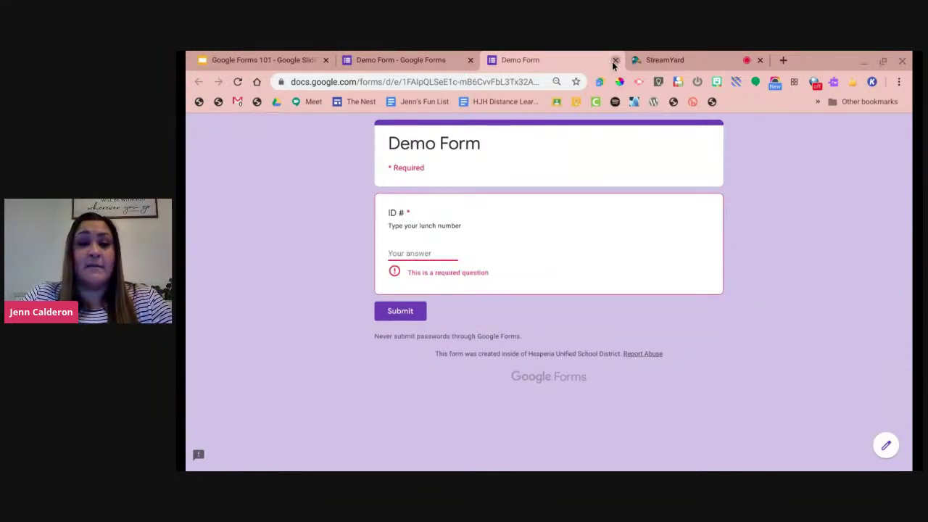
{"action": "left_click", "coordinate": [615, 60]}
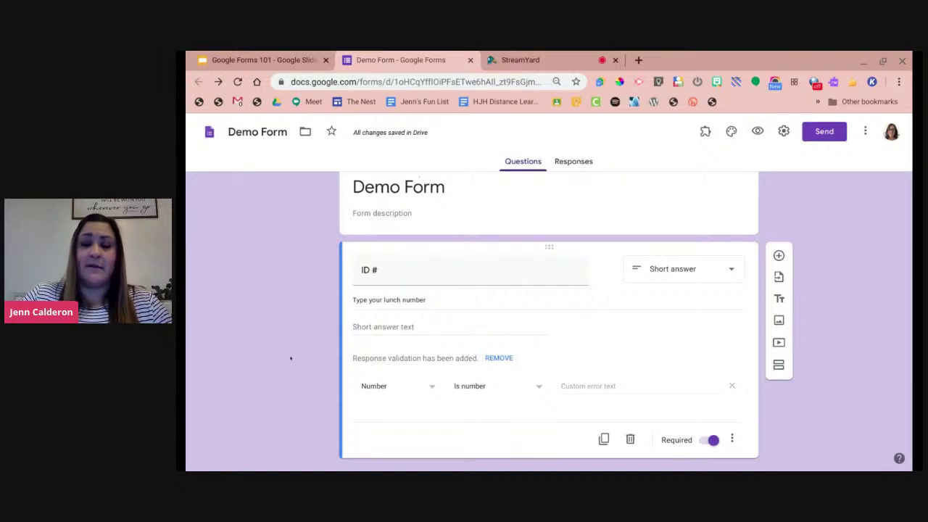
Change the ID # question to Multiple choice.
{"action": "left_click", "coordinate": [731, 440]}
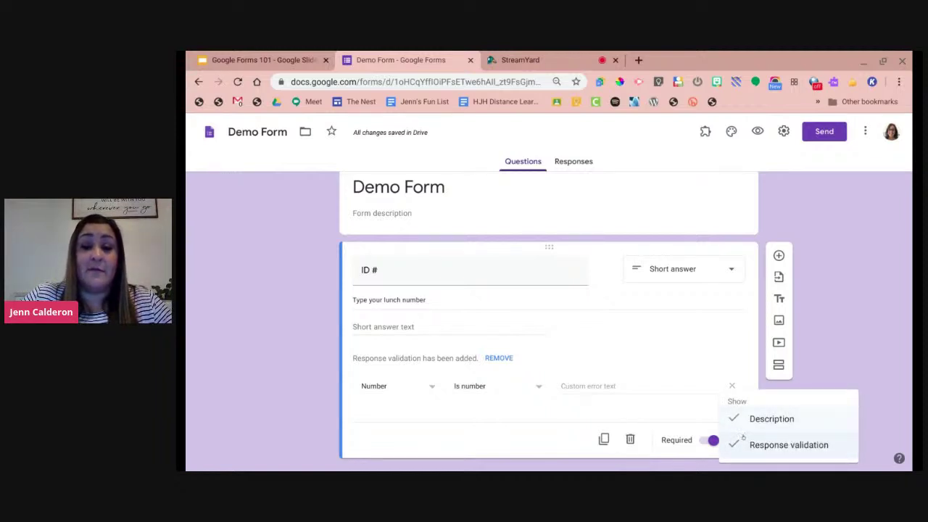
{"action": "left_click", "coordinate": [712, 270]}
{"action": "left_click", "coordinate": [725, 273]}
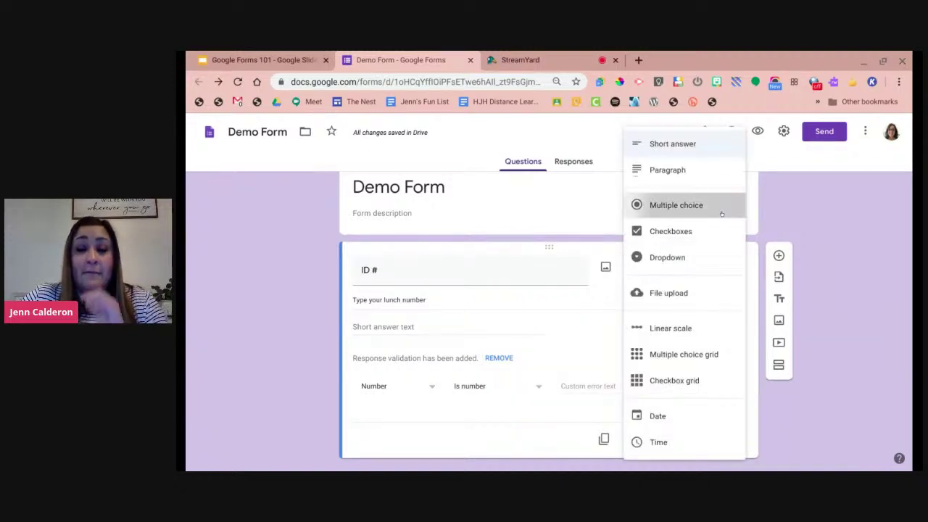
{"action": "left_click", "coordinate": [722, 214]}
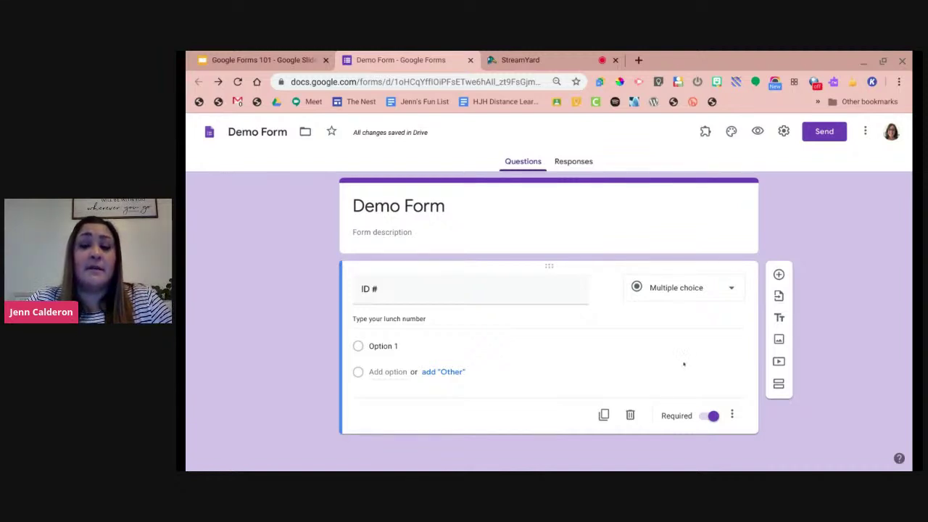
Check the question's more-options menu, then glance at the Google Forms 101 slides and come back.
{"action": "left_click", "coordinate": [731, 414]}
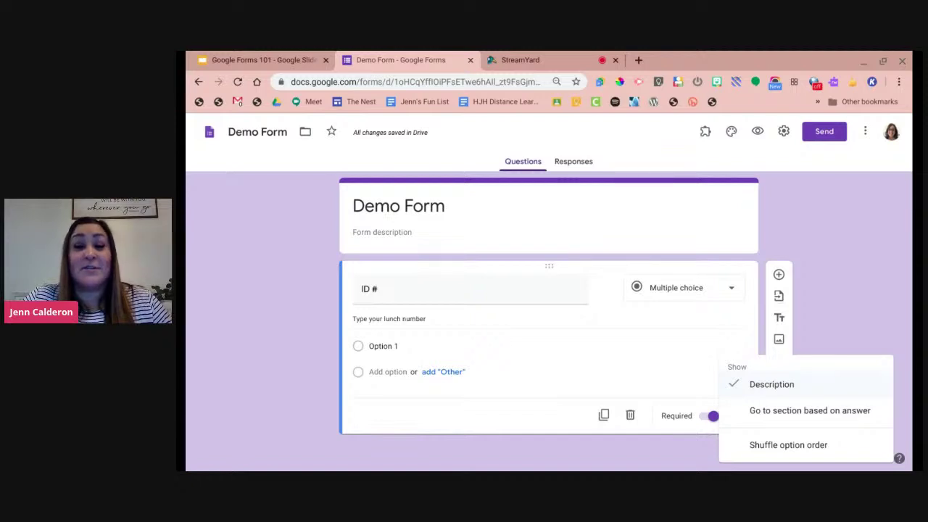
{"action": "left_click", "coordinate": [700, 442]}
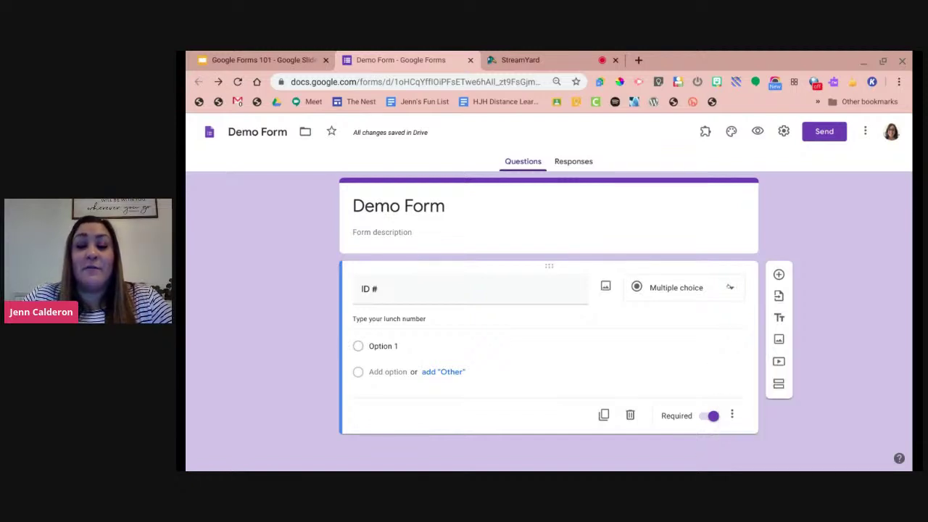
{"action": "left_click", "coordinate": [288, 66]}
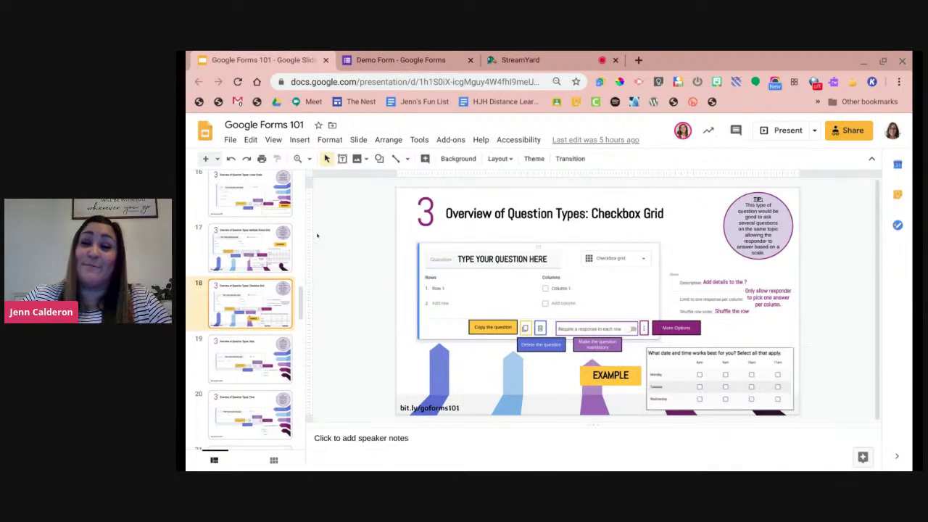
{"action": "left_click", "coordinate": [411, 63]}
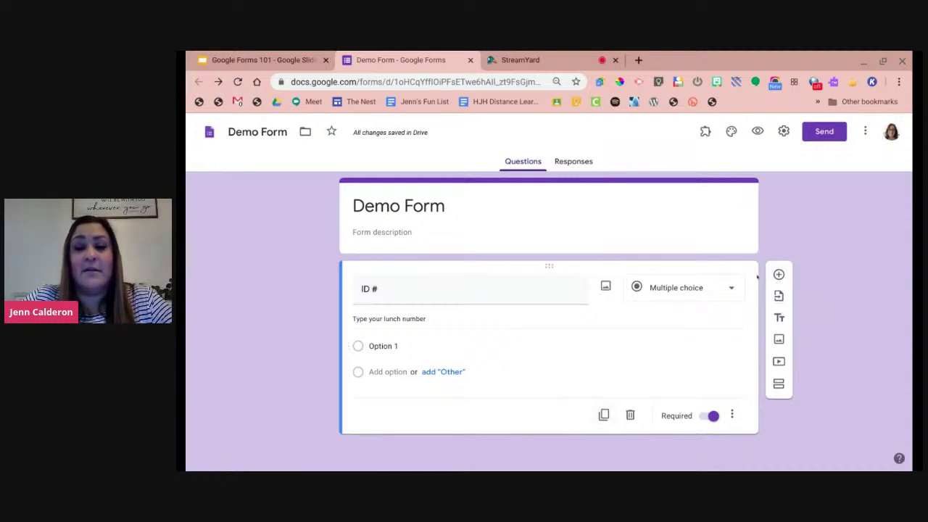
Add a new blank question below ID #.
{"action": "left_click", "coordinate": [779, 274]}
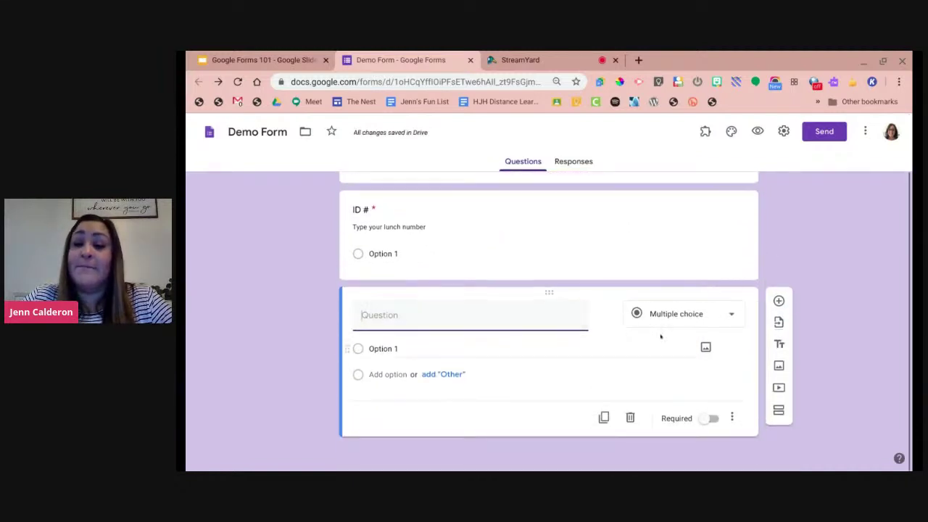
Import the Date of Event question from the 'Copy of Social Media Request' form.
{"action": "left_click", "coordinate": [777, 323]}
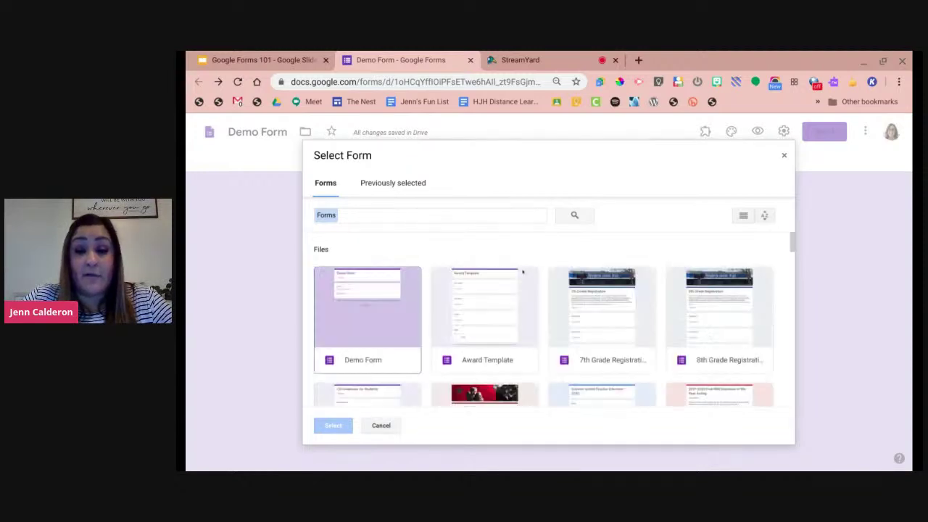
{"action": "scroll", "coordinate": [580, 285], "scroll_direction": "down", "scroll_amount": 3}
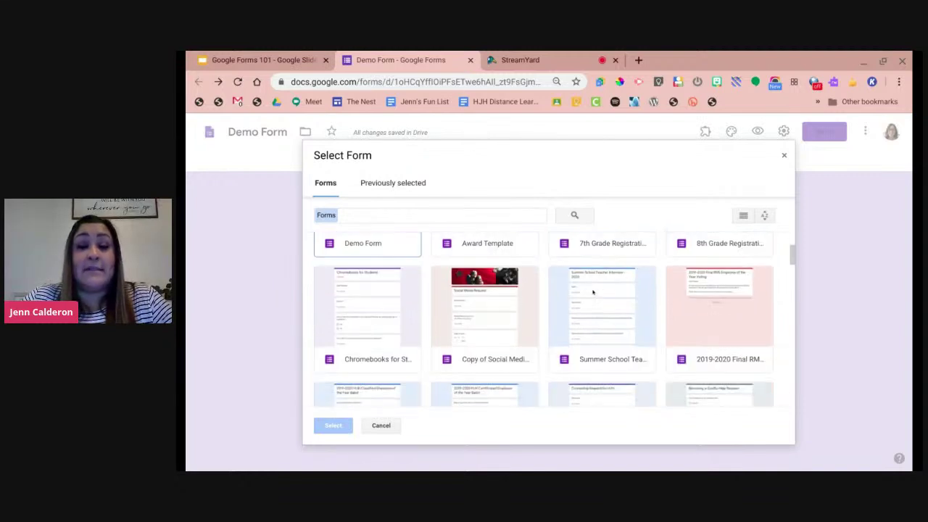
{"action": "scroll", "coordinate": [593, 292], "scroll_direction": "up", "scroll_amount": 3}
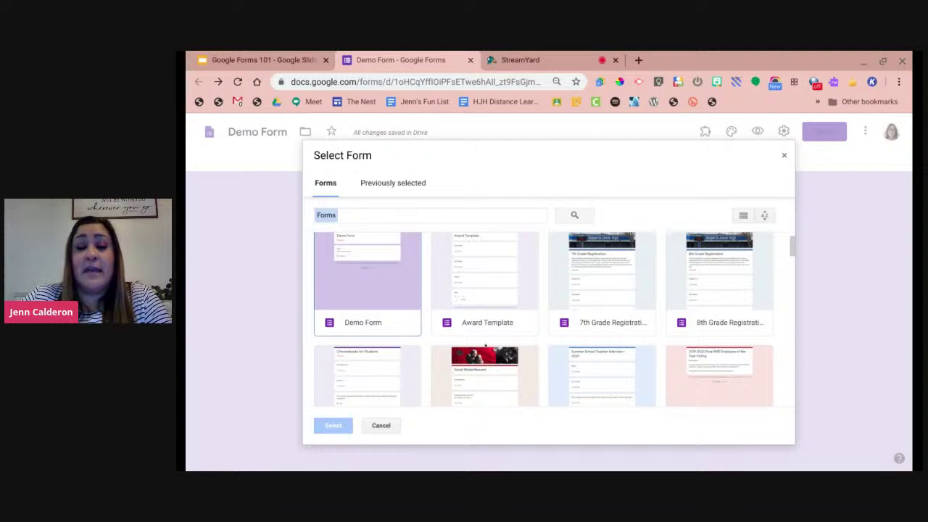
{"action": "left_click", "coordinate": [480, 368]}
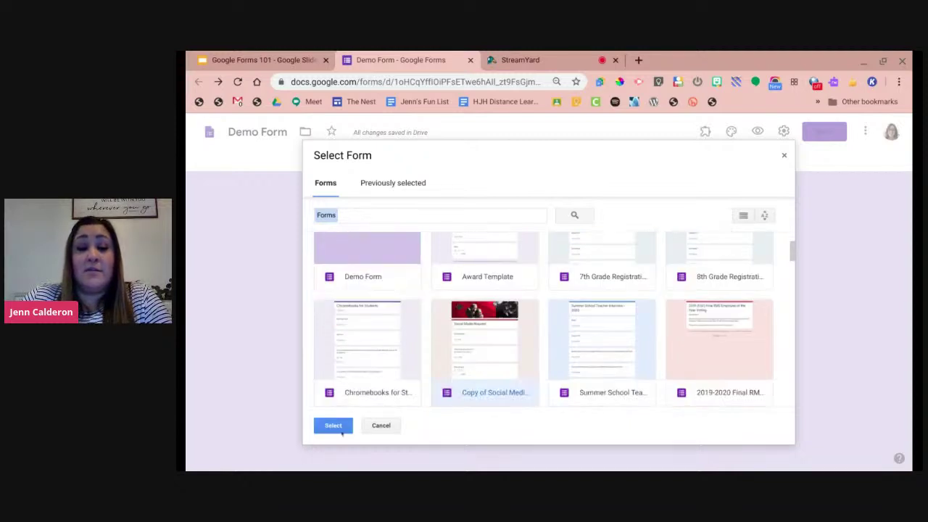
{"action": "left_click", "coordinate": [341, 433]}
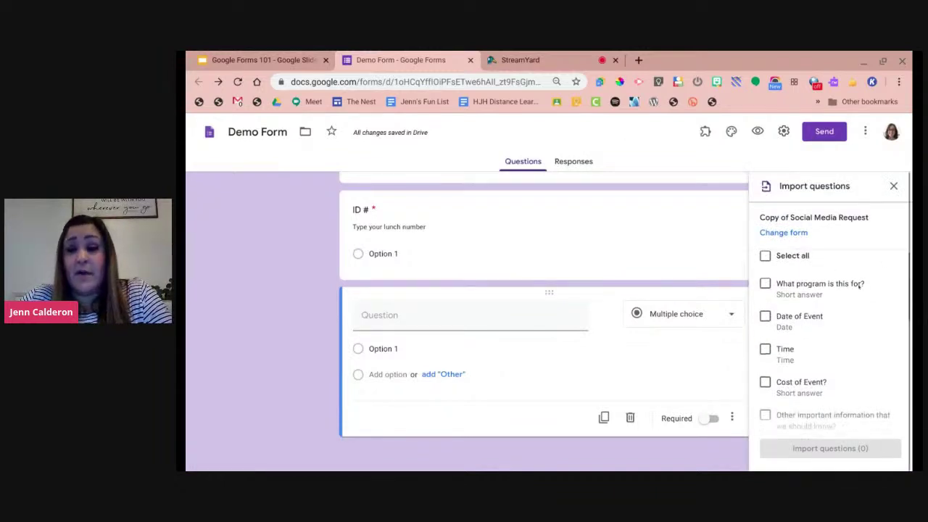
{"action": "scroll", "coordinate": [834, 326], "scroll_direction": "down", "scroll_amount": 1}
{"action": "left_click", "coordinate": [765, 307]}
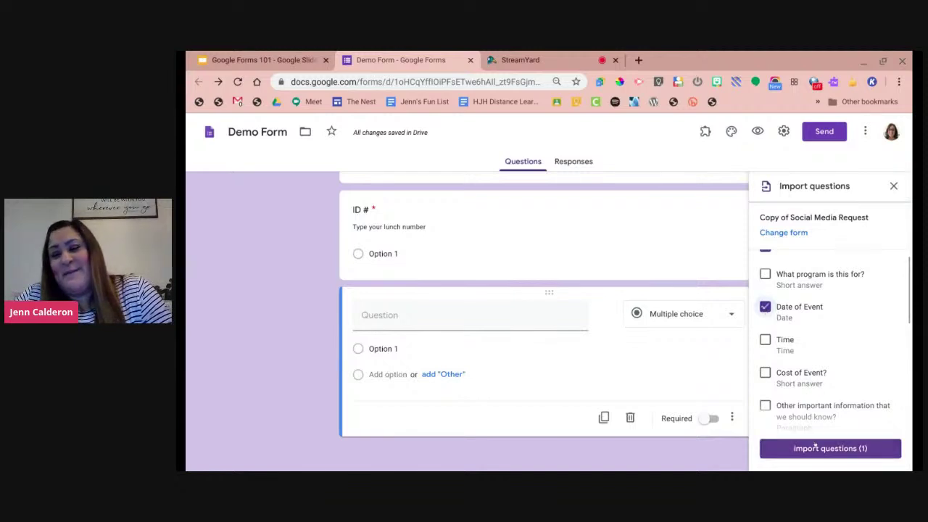
{"action": "left_click", "coordinate": [815, 447]}
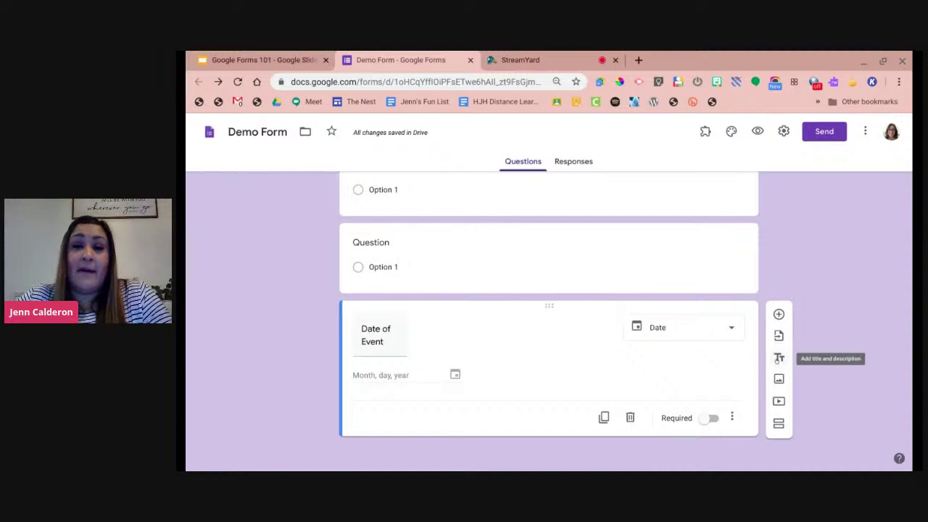
Add a 'Personal Information' block described 'Give us information about who you are...', then a question below it.
{"action": "left_click", "coordinate": [778, 358]}
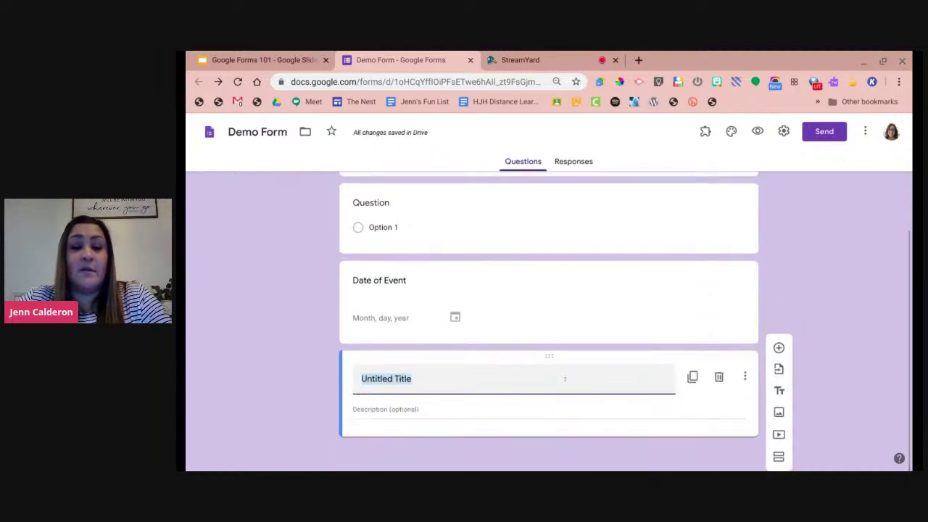
{"action": "type", "text": "Pers"}
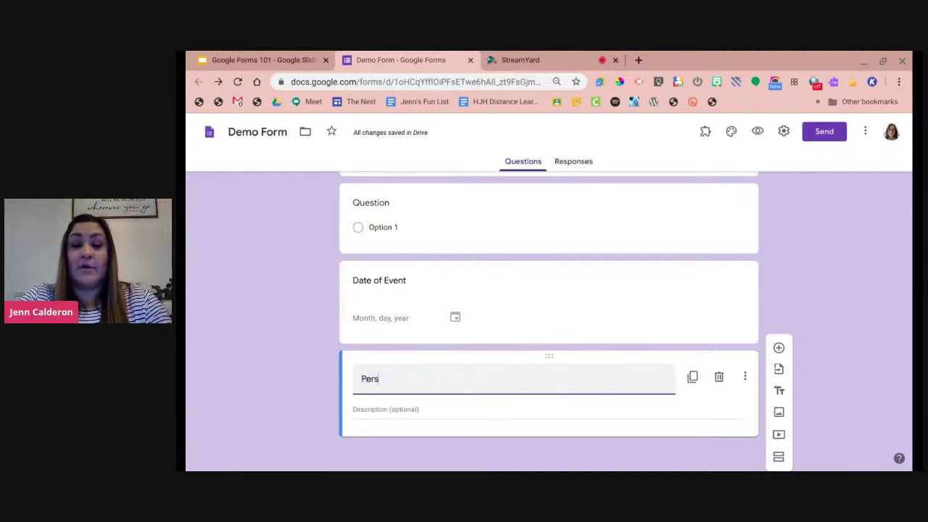
{"action": "type", "text": "onal Information"}
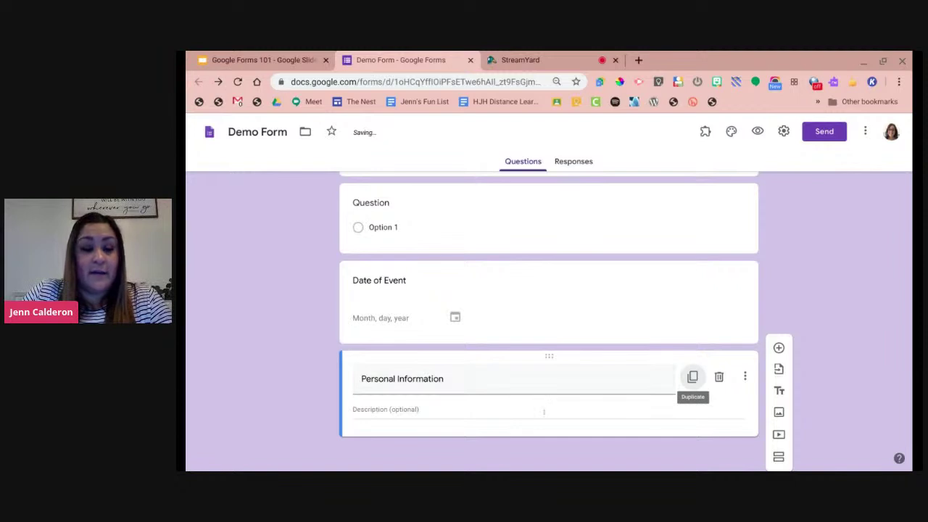
{"action": "left_click", "coordinate": [543, 412]}
{"action": "type", "text": "Gives us"}
{"action": "key", "text": "BackSpace"}
{"action": "key", "text": "BackSpace"}
{"action": "key", "text": "BackSpace"}
{"action": "type", "text": "us"}
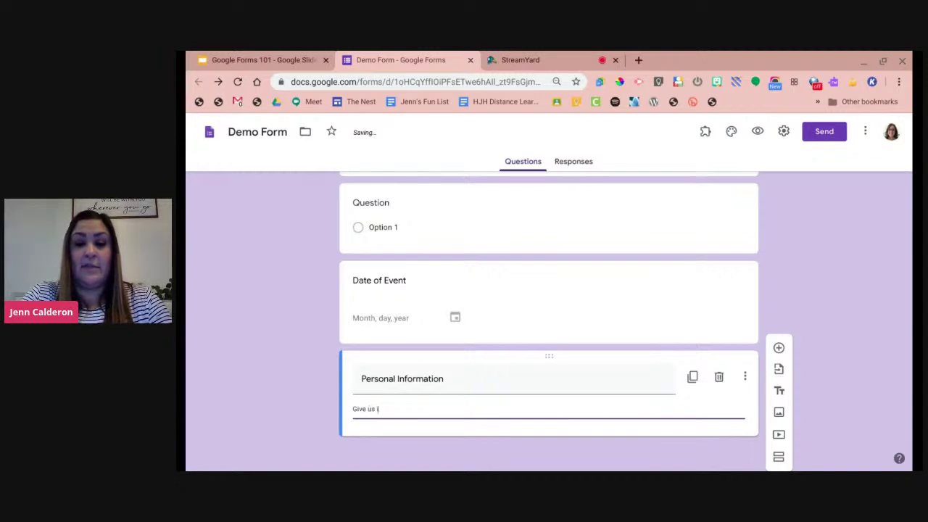
{"action": "type", "text": " information about "}
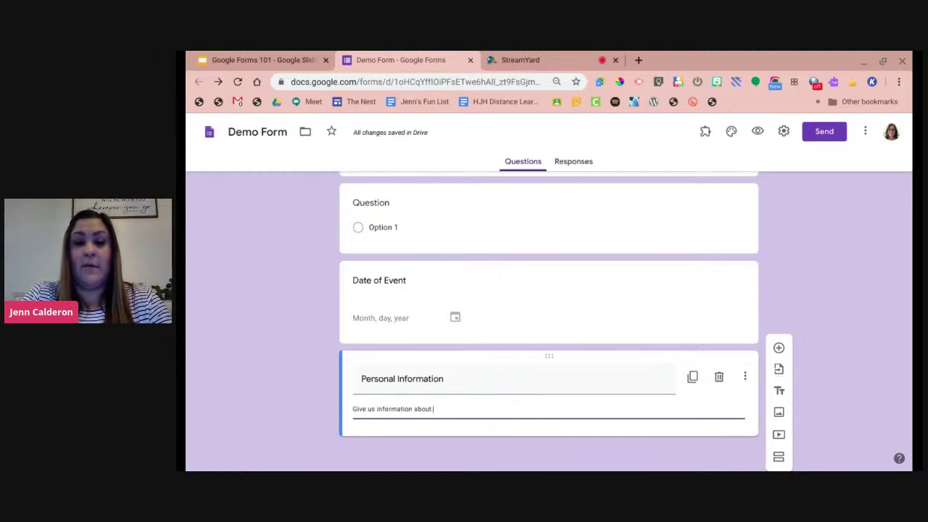
{"action": "type", "text": "who you are..."}
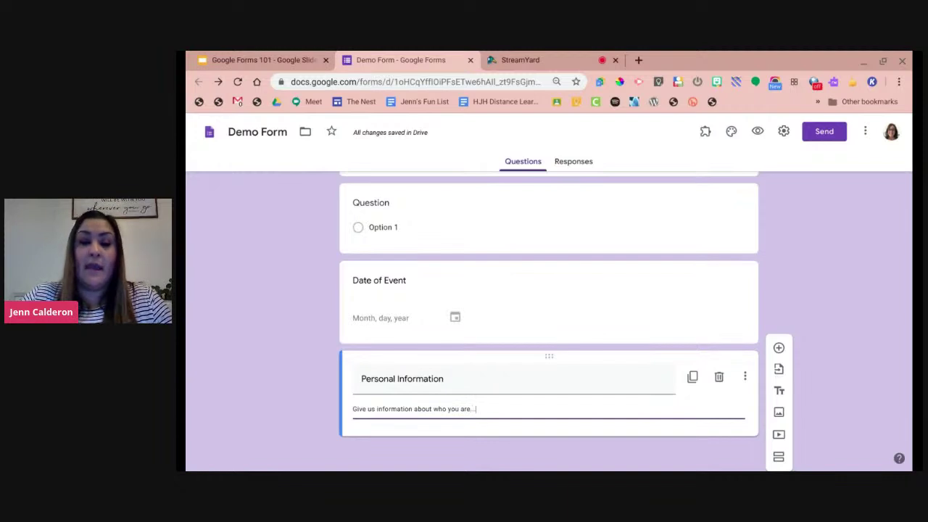
{"action": "left_click", "coordinate": [779, 348]}
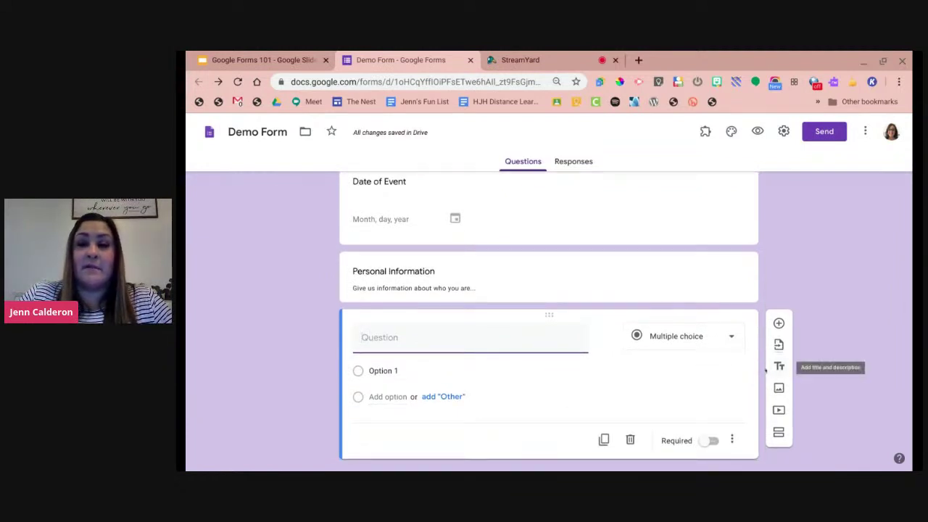
{"action": "left_click", "coordinate": [757, 131]}
{"action": "scroll", "coordinate": [766, 228], "scroll_direction": "down", "scroll_amount": 3}
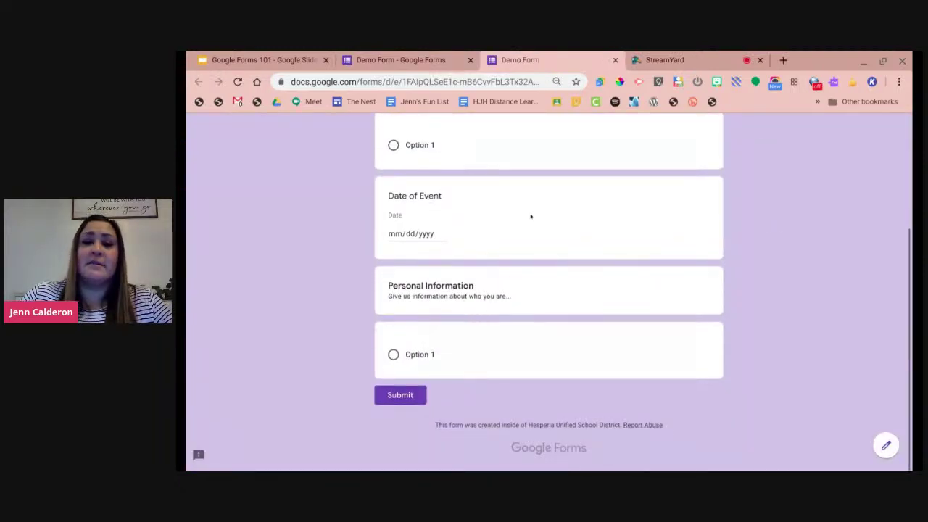
{"action": "left_click", "coordinate": [614, 60]}
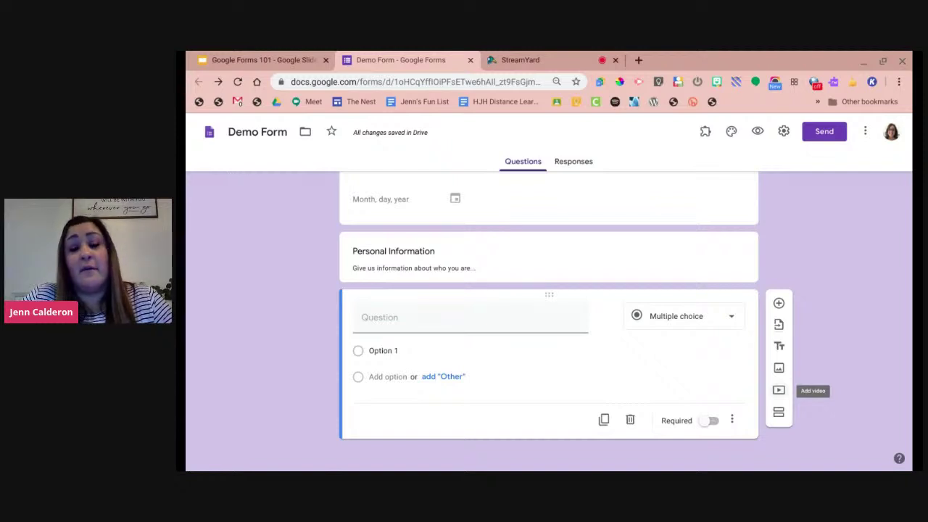
Skip adding a video and insert a new section after the blank question.
{"action": "left_click", "coordinate": [779, 390]}
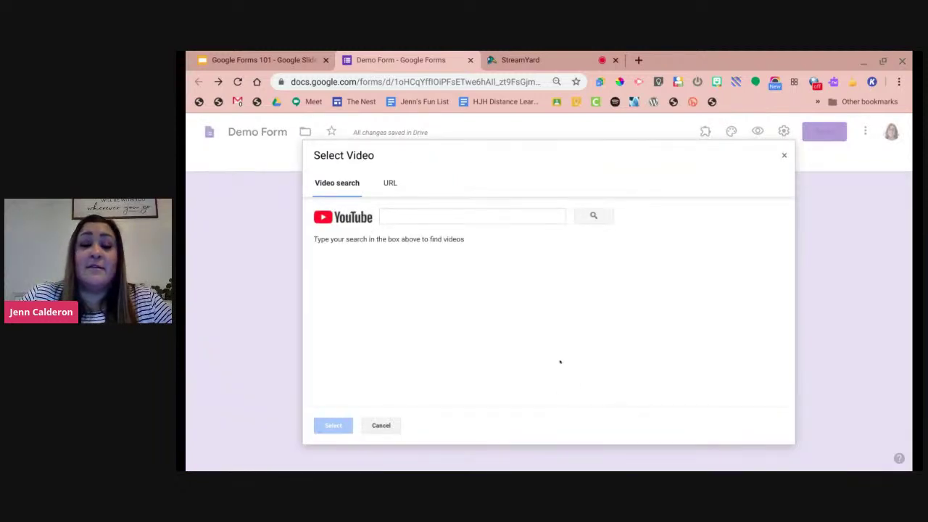
{"action": "left_click", "coordinate": [379, 425]}
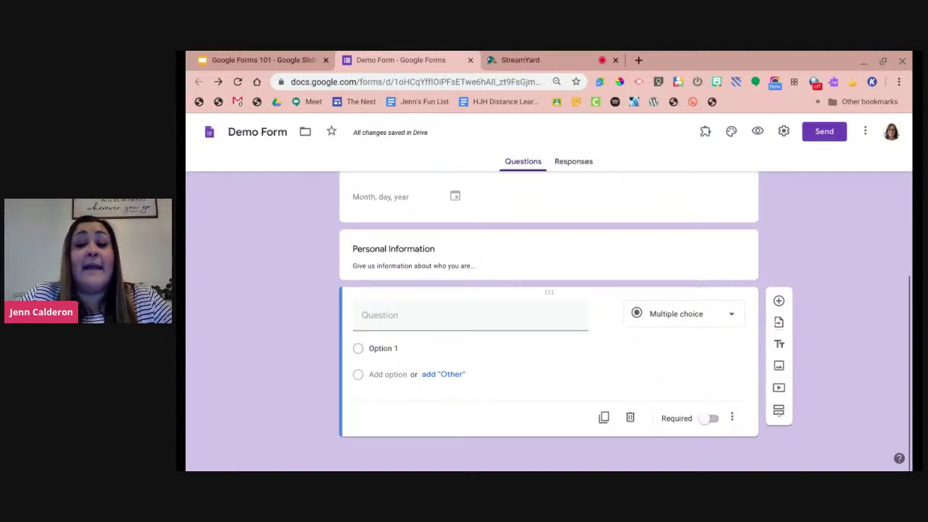
{"action": "left_click", "coordinate": [778, 410]}
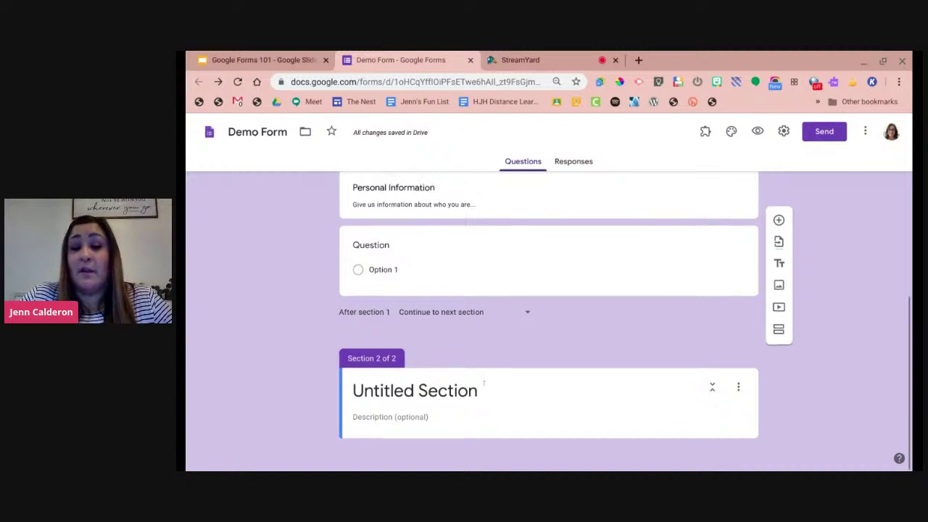
{"action": "scroll", "coordinate": [483, 383], "scroll_direction": "up", "scroll_amount": 5}
{"action": "scroll", "coordinate": [479, 388], "scroll_direction": "up", "scroll_amount": 3}
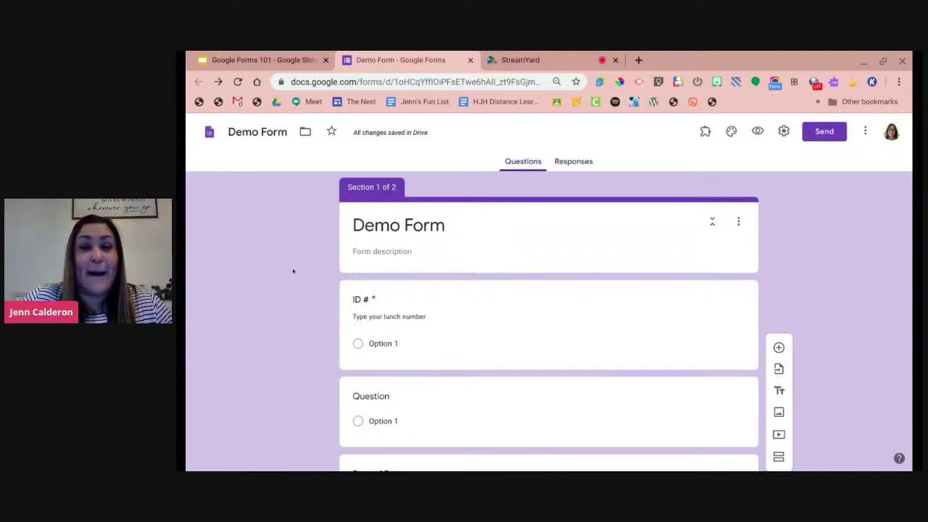
{"action": "left_click", "coordinate": [537, 59]}
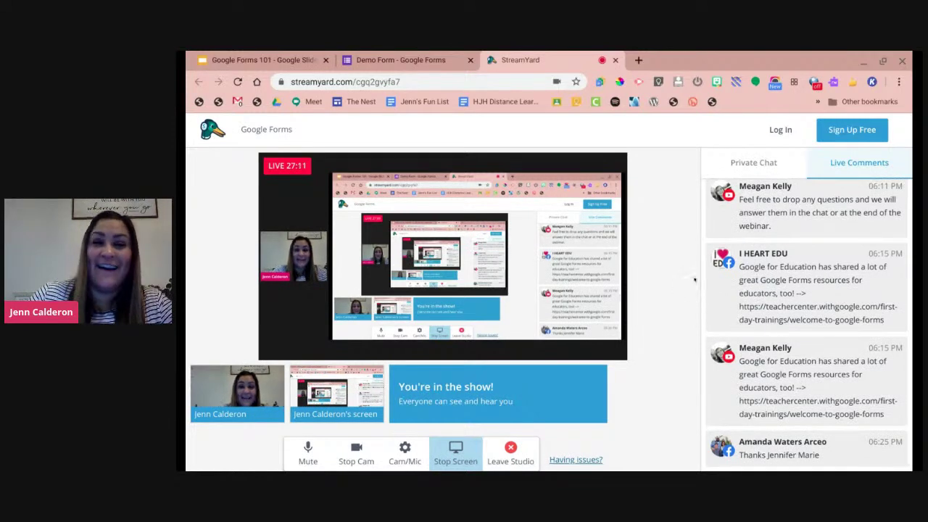
{"action": "left_click", "coordinate": [421, 59]}
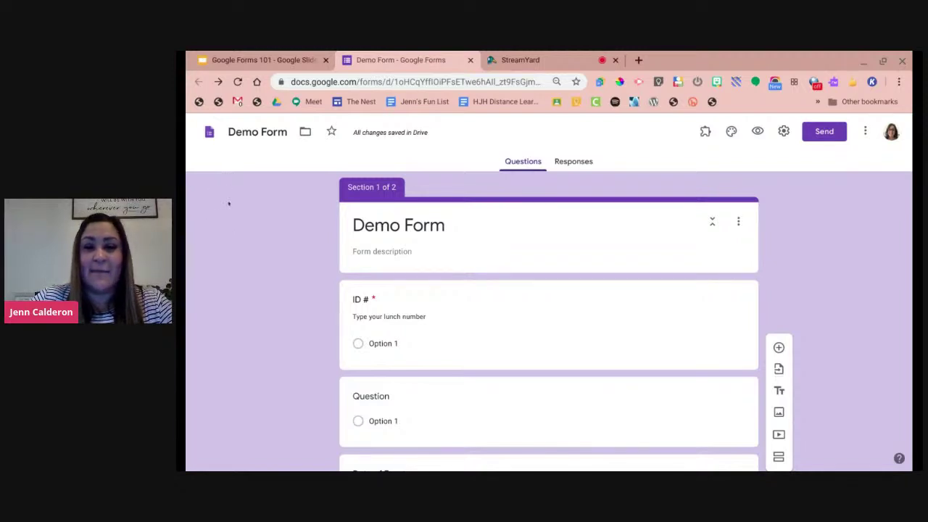
Delete the Date of Event question, the Personal Information block and the blank question.
{"action": "scroll", "coordinate": [488, 275], "scroll_direction": "down", "scroll_amount": 5}
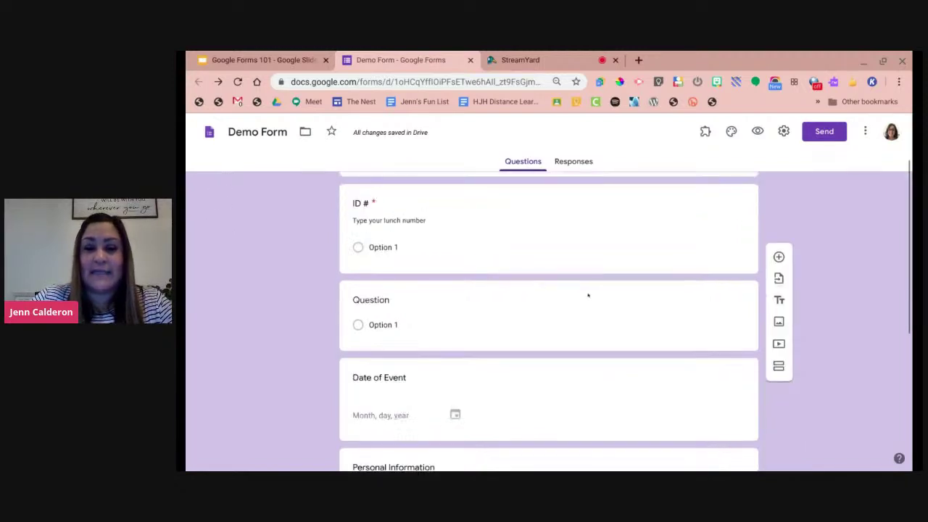
{"action": "left_click", "coordinate": [633, 322]}
{"action": "left_click", "coordinate": [630, 385]}
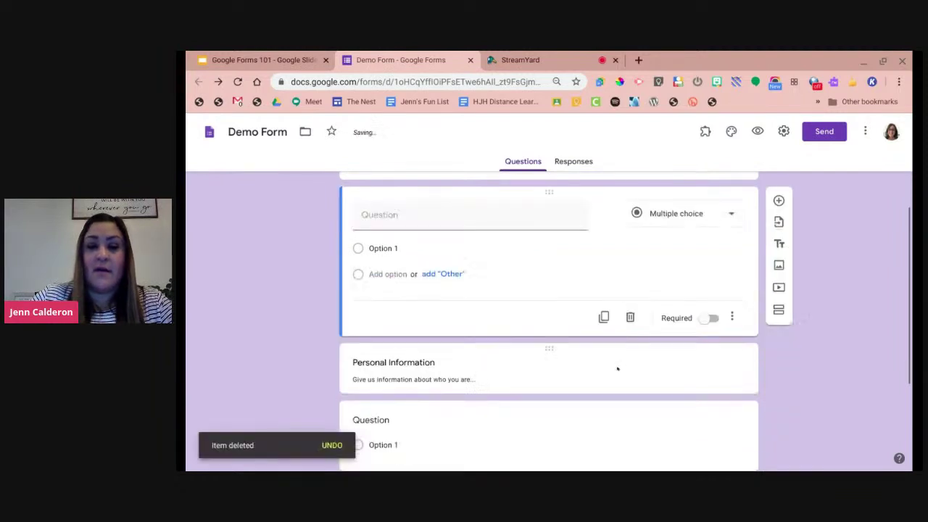
{"action": "left_click", "coordinate": [623, 375]}
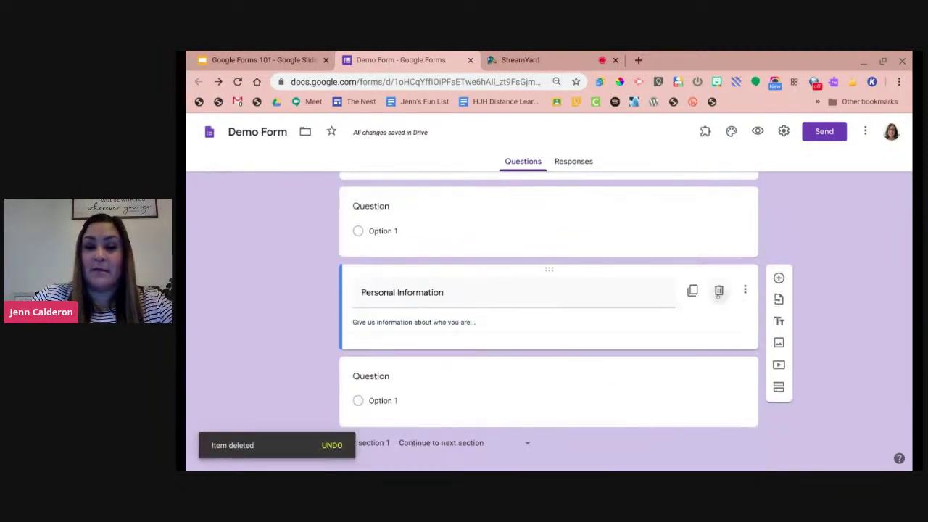
{"action": "left_click", "coordinate": [719, 291]}
{"action": "left_click", "coordinate": [628, 374]}
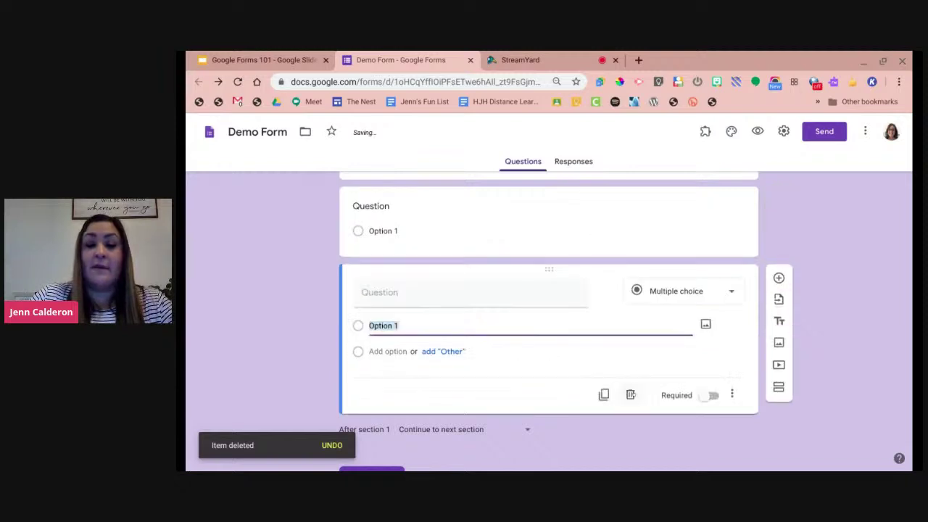
{"action": "left_click", "coordinate": [631, 395]}
Delete the Untitled Section from its menu.
{"action": "scroll", "coordinate": [653, 399], "scroll_direction": "down", "scroll_amount": 1}
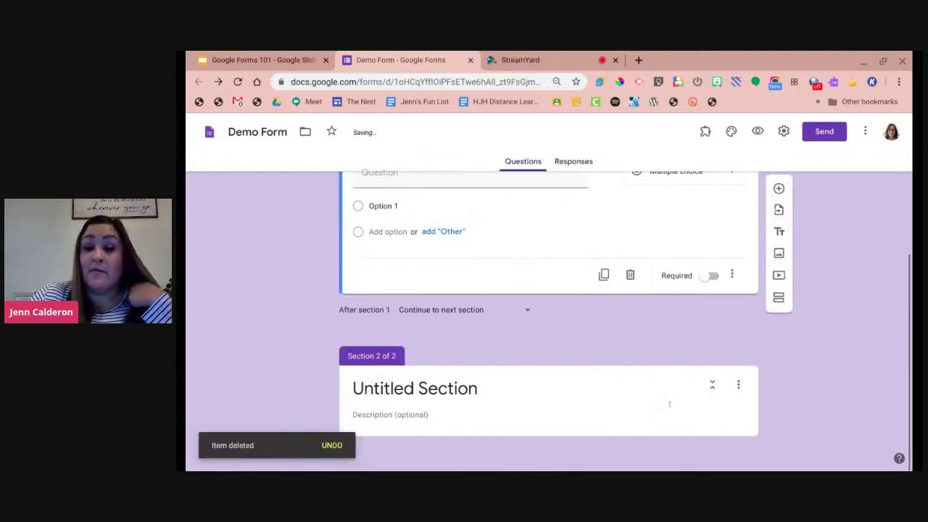
{"action": "left_click", "coordinate": [739, 384]}
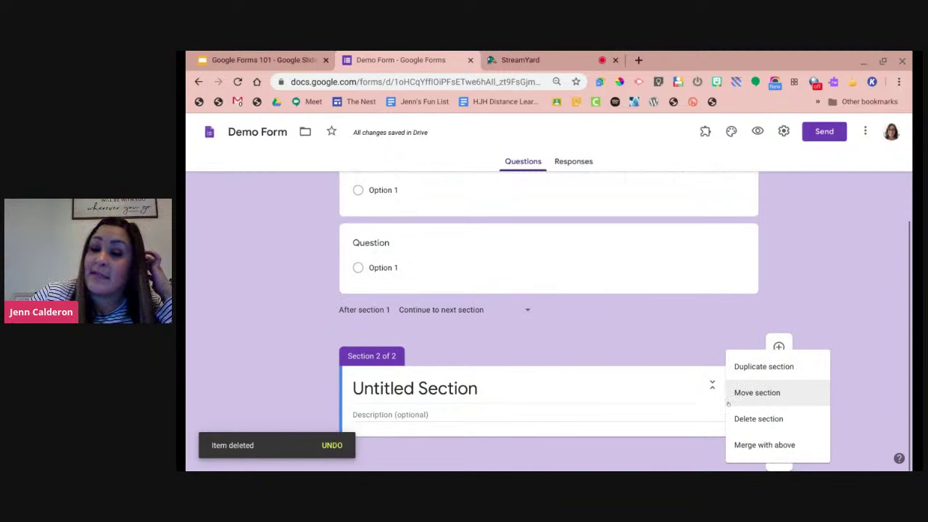
{"action": "left_click", "coordinate": [732, 418]}
{"action": "scroll", "coordinate": [630, 368], "scroll_direction": "up", "scroll_amount": 2}
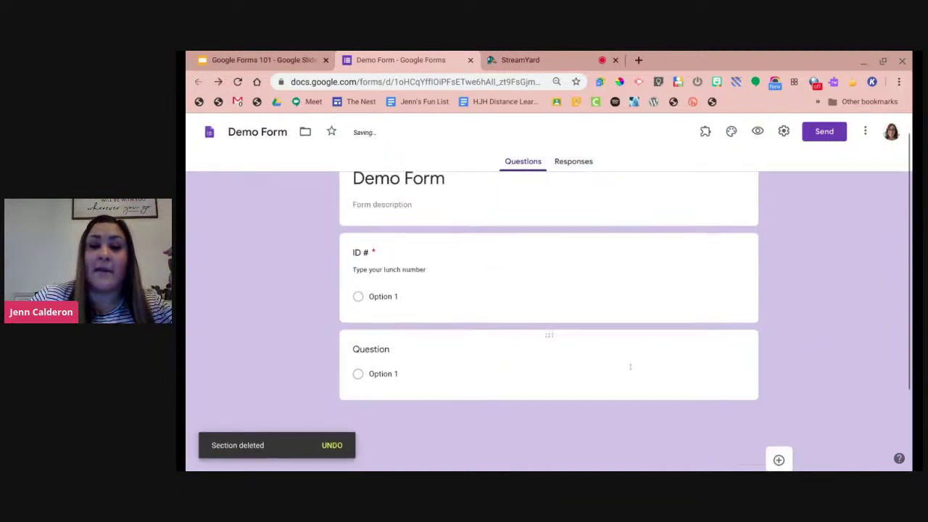
{"action": "scroll", "coordinate": [631, 367], "scroll_direction": "up", "scroll_amount": 1}
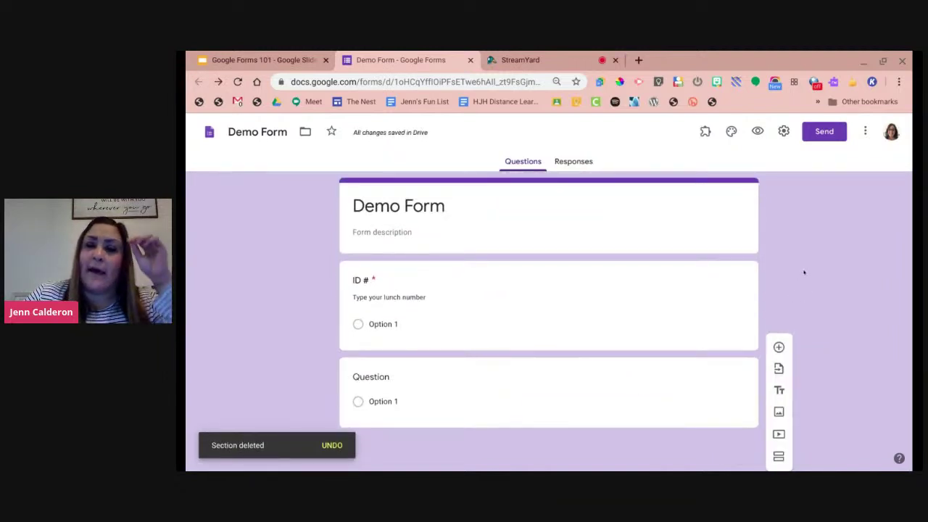
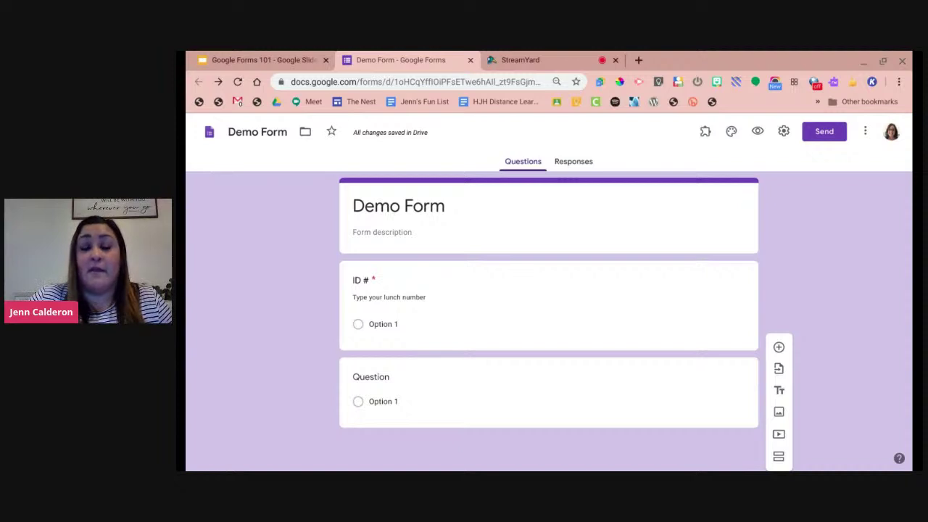
Title the blank question 'First Name', then duplicate it as 'Last Name'.
{"action": "left_click", "coordinate": [662, 311]}
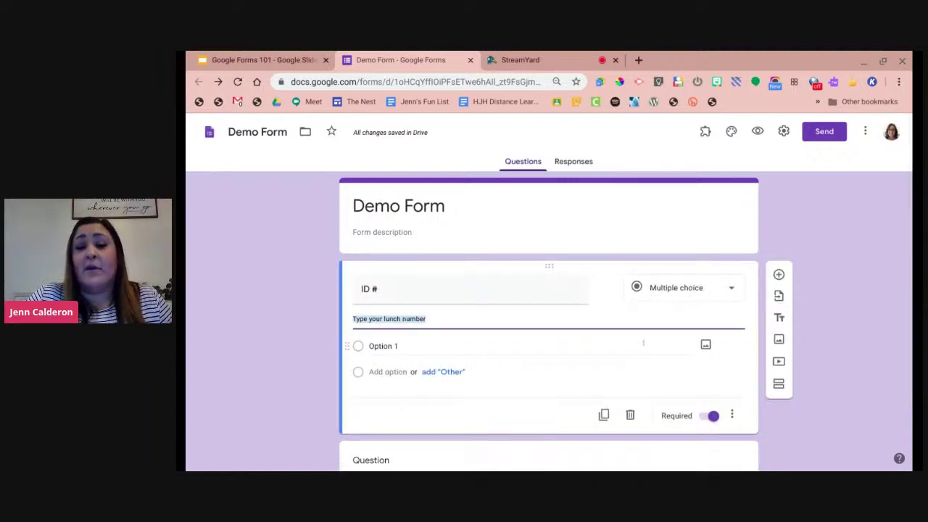
{"action": "scroll", "coordinate": [413, 341], "scroll_direction": "down", "scroll_amount": 2}
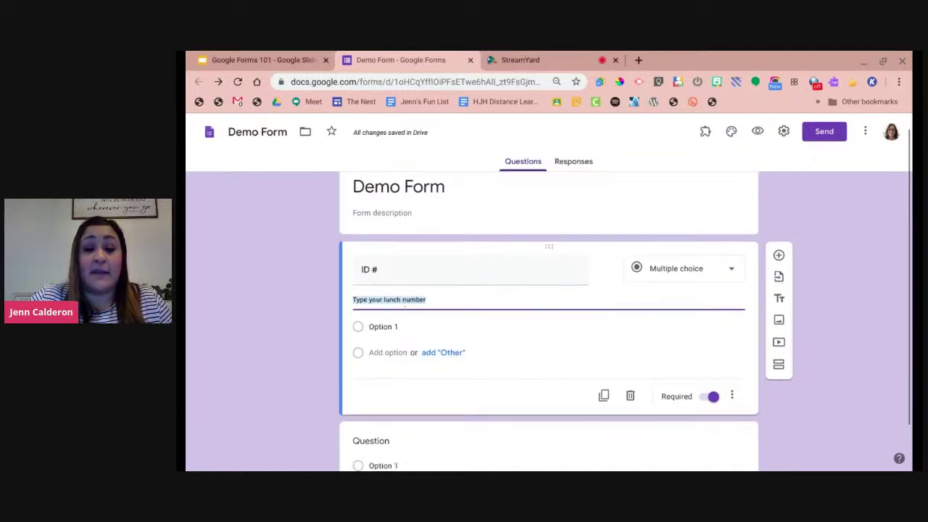
{"action": "left_click", "coordinate": [420, 392]}
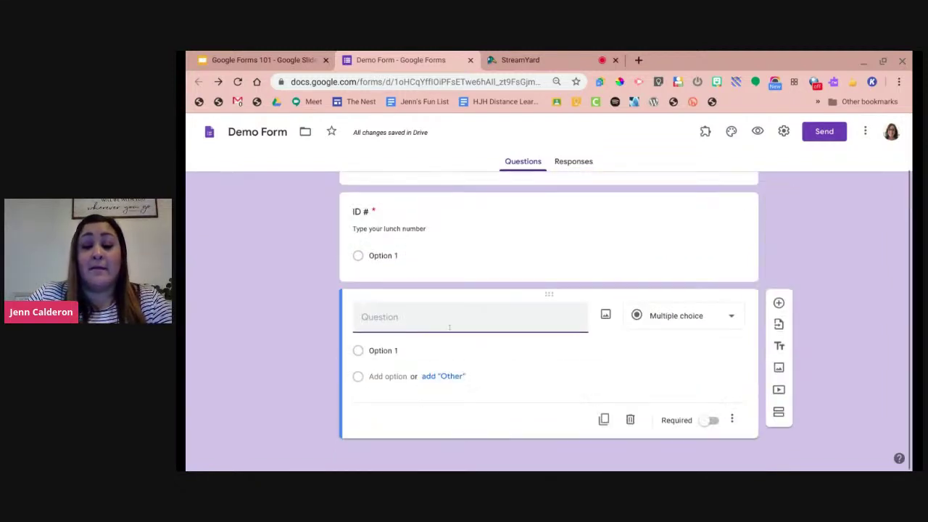
{"action": "type", "text": "First Nam"}
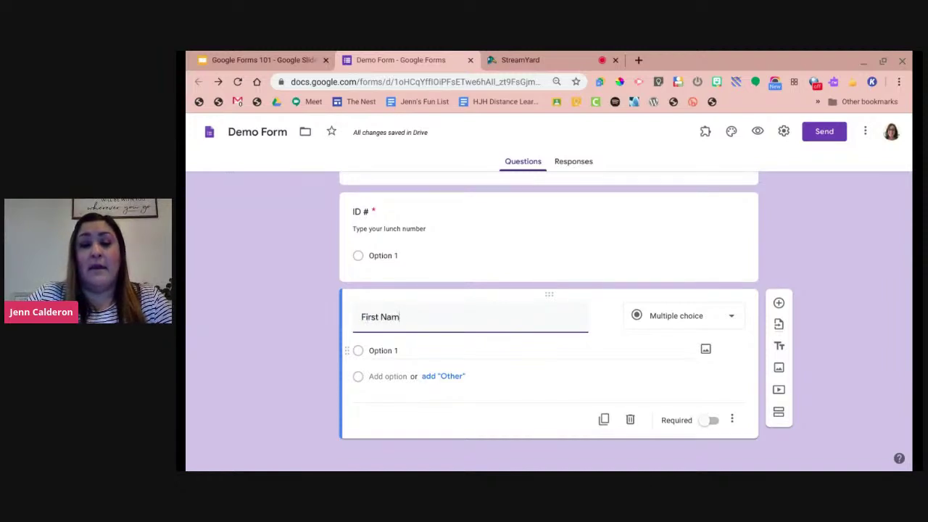
{"action": "type", "text": "e"}
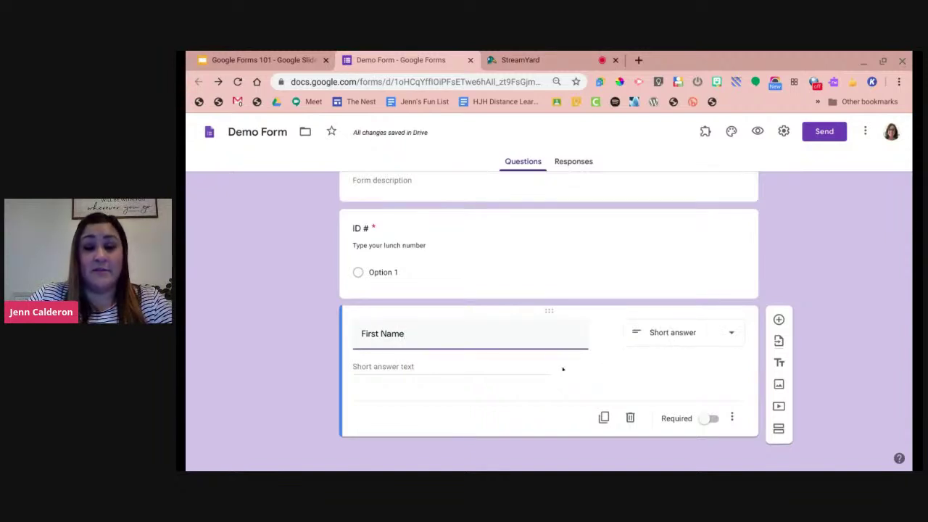
{"action": "left_click", "coordinate": [604, 418]}
{"action": "type", "text": "Last Name"}
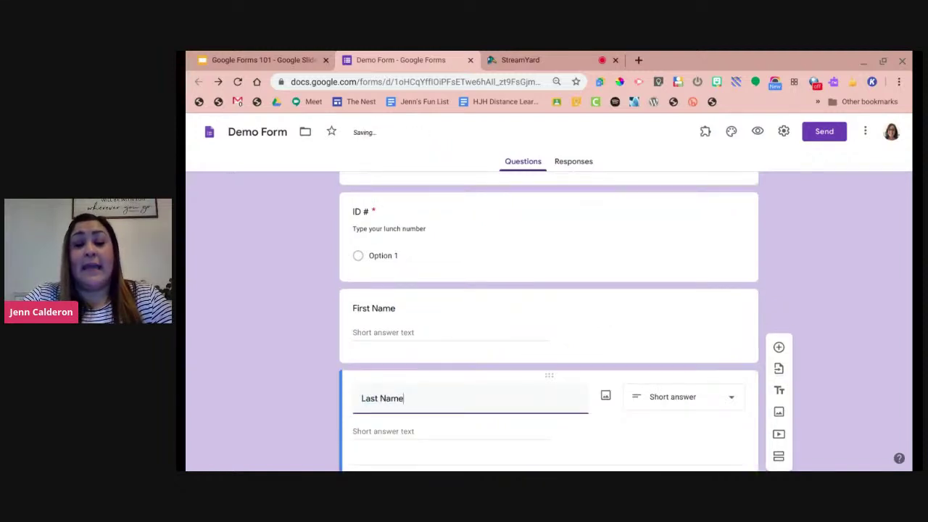
{"action": "left_click", "coordinate": [316, 389]}
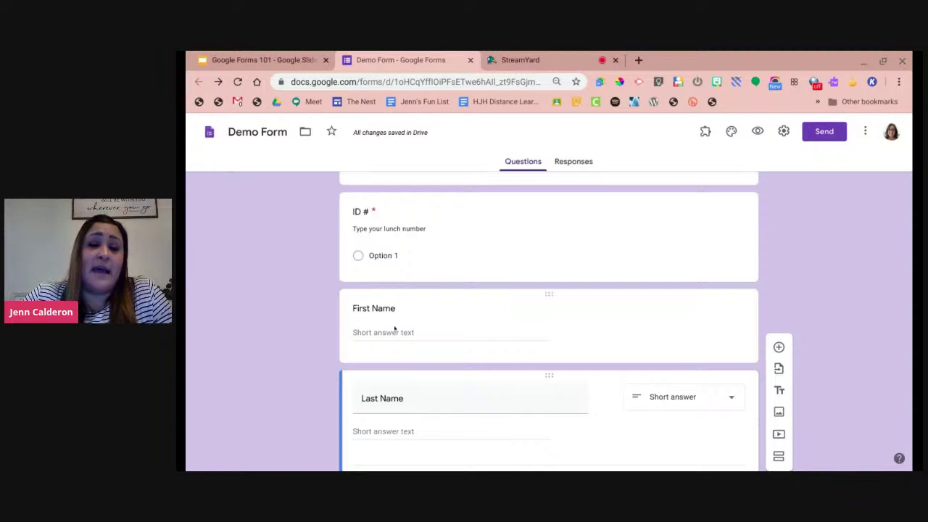
Make both the First Name and Last Name questions required.
{"action": "left_click", "coordinate": [496, 326]}
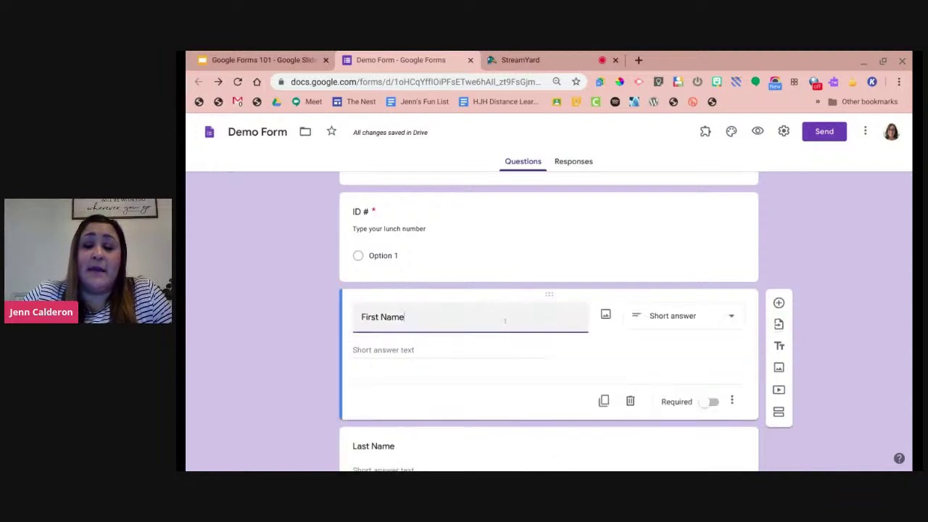
{"action": "scroll", "coordinate": [660, 359], "scroll_direction": "down", "scroll_amount": 1}
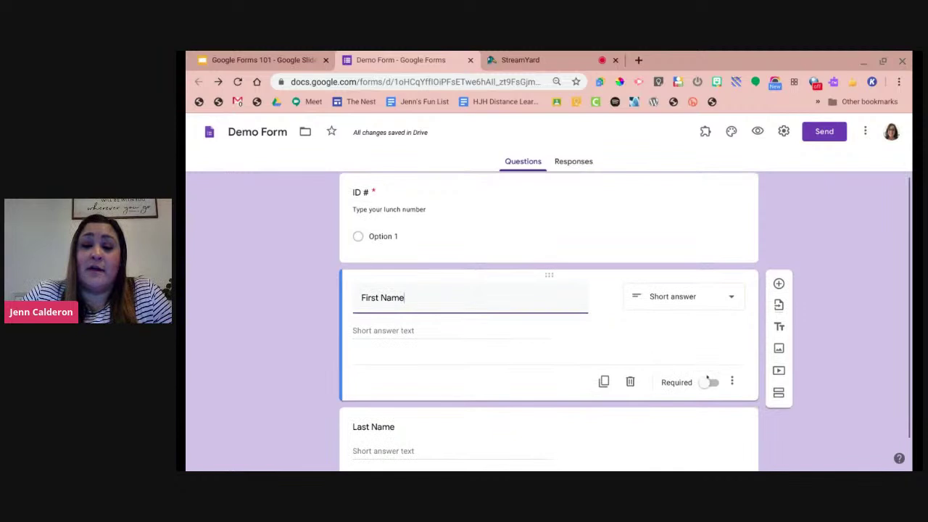
{"action": "left_click", "coordinate": [709, 382]}
{"action": "scroll", "coordinate": [686, 352], "scroll_direction": "down", "scroll_amount": 1}
{"action": "left_click", "coordinate": [661, 398]}
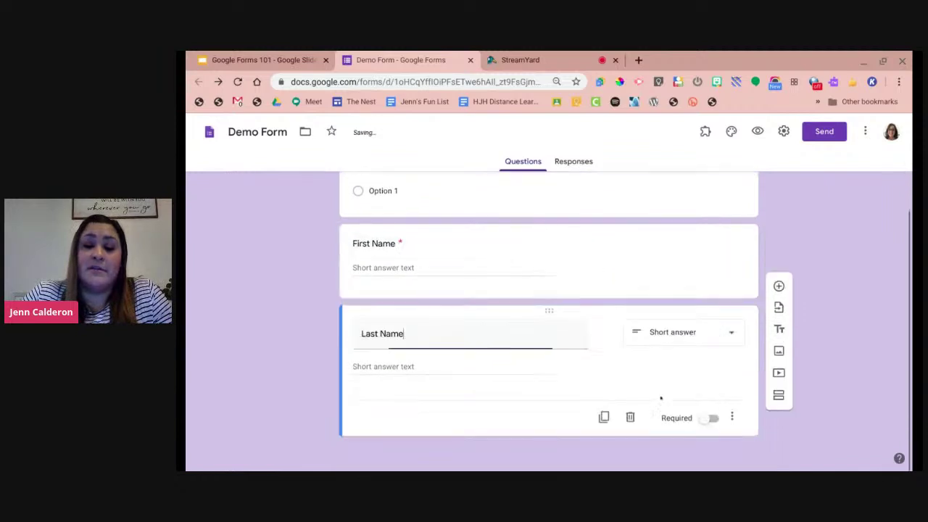
{"action": "left_click", "coordinate": [708, 419]}
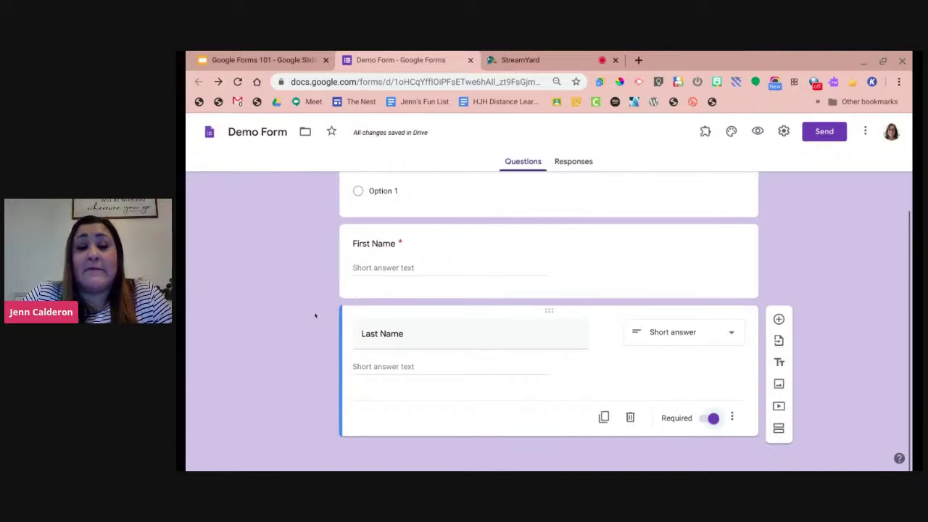
{"action": "scroll", "coordinate": [315, 315], "scroll_direction": "up", "scroll_amount": 1}
{"action": "scroll", "coordinate": [316, 315], "scroll_direction": "up", "scroll_amount": 2}
{"action": "scroll", "coordinate": [353, 307], "scroll_direction": "down", "scroll_amount": 3}
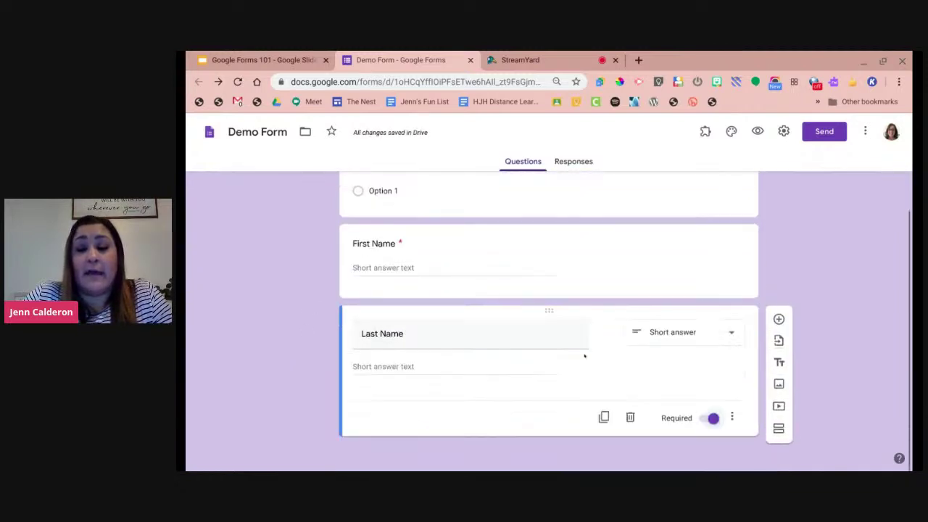
Add a new section with the question 'What is the smallest unit of life called?'.
{"action": "left_click", "coordinate": [778, 430]}
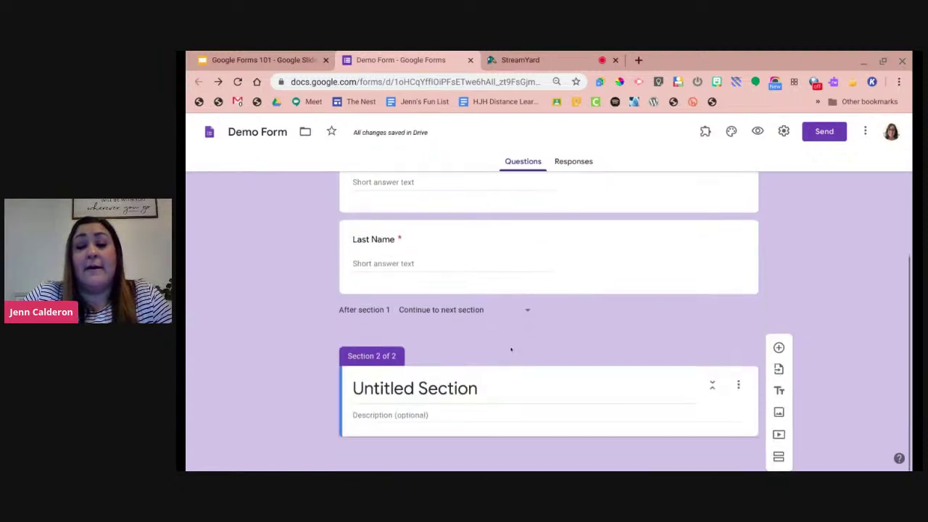
{"action": "left_click", "coordinate": [779, 348]}
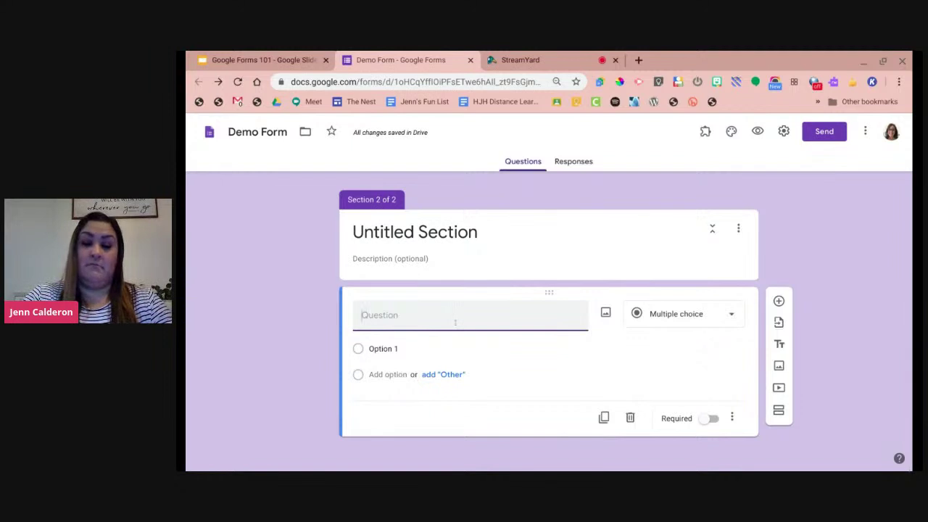
{"action": "type", "text": "Wha"}
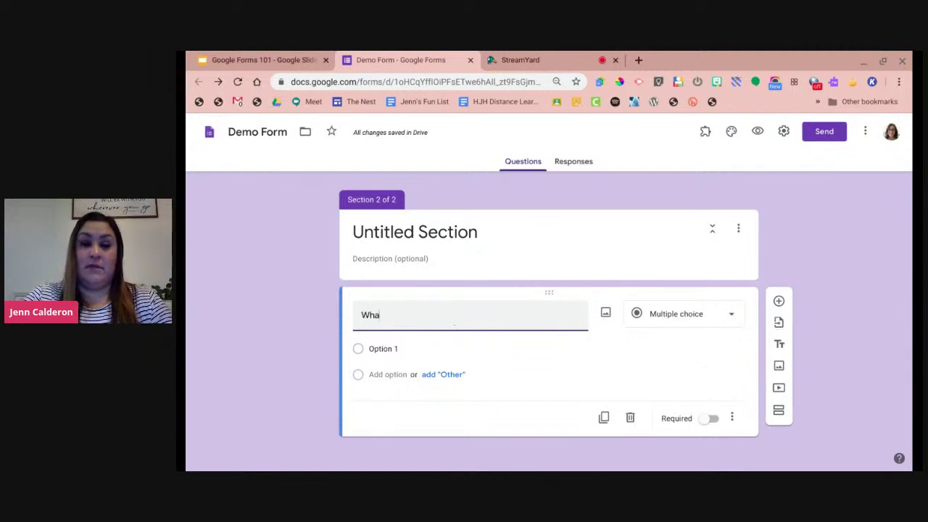
{"action": "type", "text": "t is the small"}
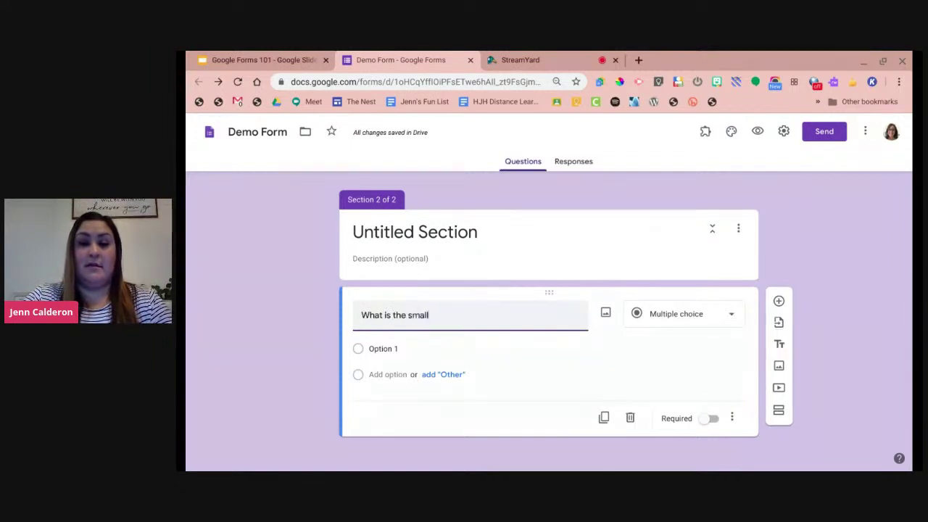
{"action": "type", "text": "est unit o"}
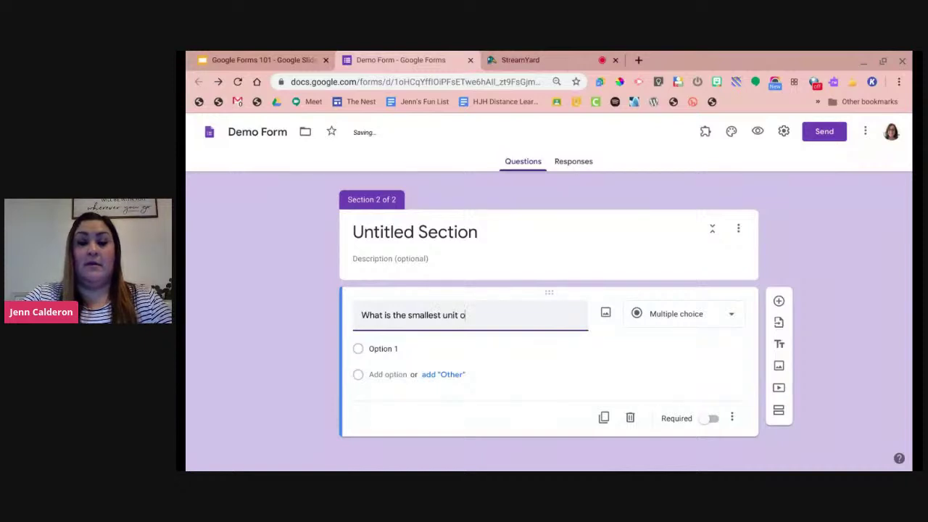
{"action": "type", "text": "f life called?"}
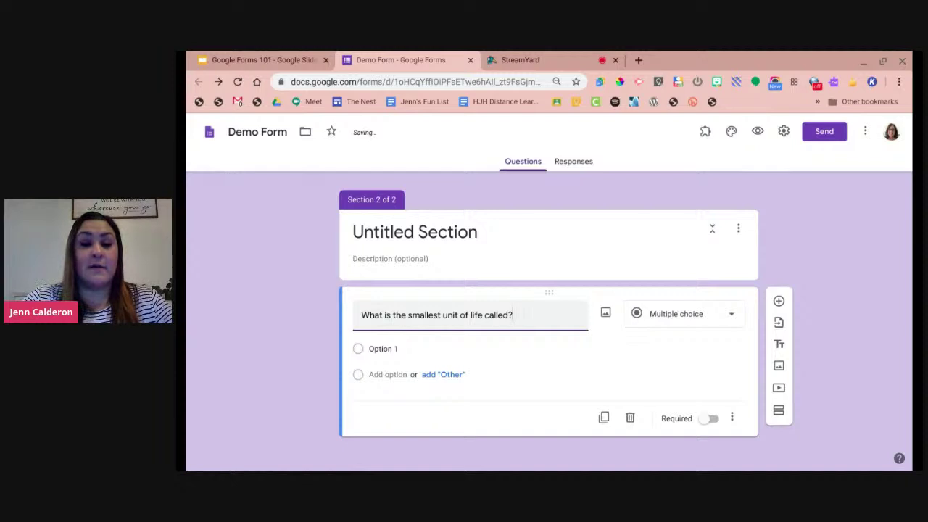
Give the question the answer choices atoms, elements and compounds.
{"action": "left_click", "coordinate": [454, 350]}
{"action": "type", "text": "atoms"}
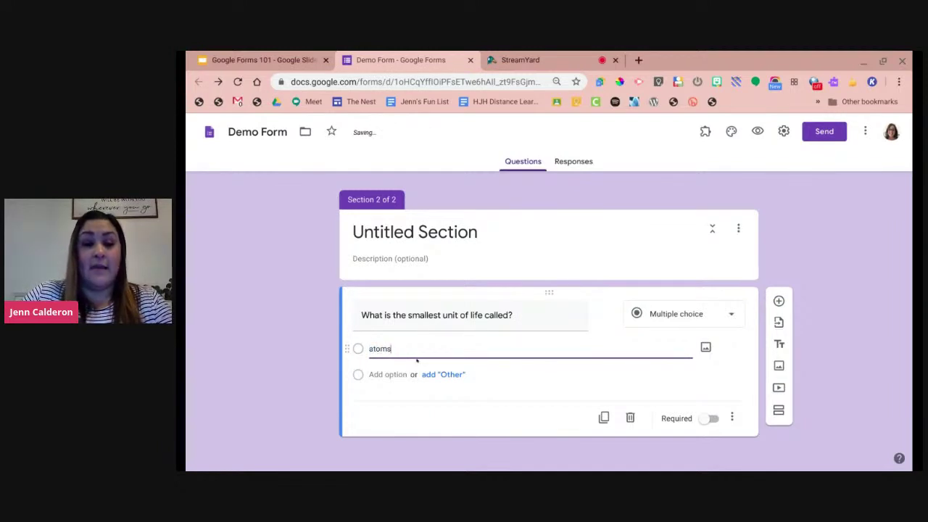
{"action": "key", "text": "Return"}
{"action": "type", "text": "elements"}
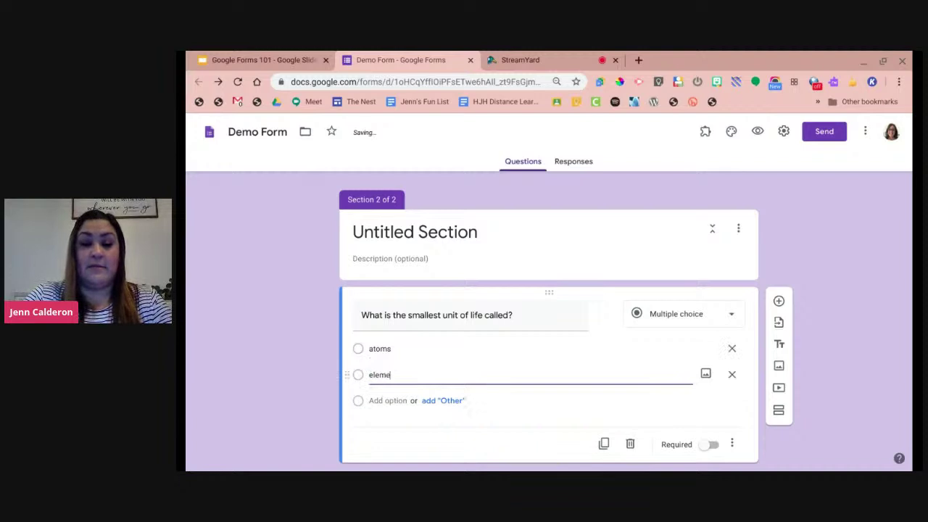
{"action": "key", "text": "Return"}
{"action": "type", "text": "compounds"}
{"action": "left_click", "coordinate": [281, 352]}
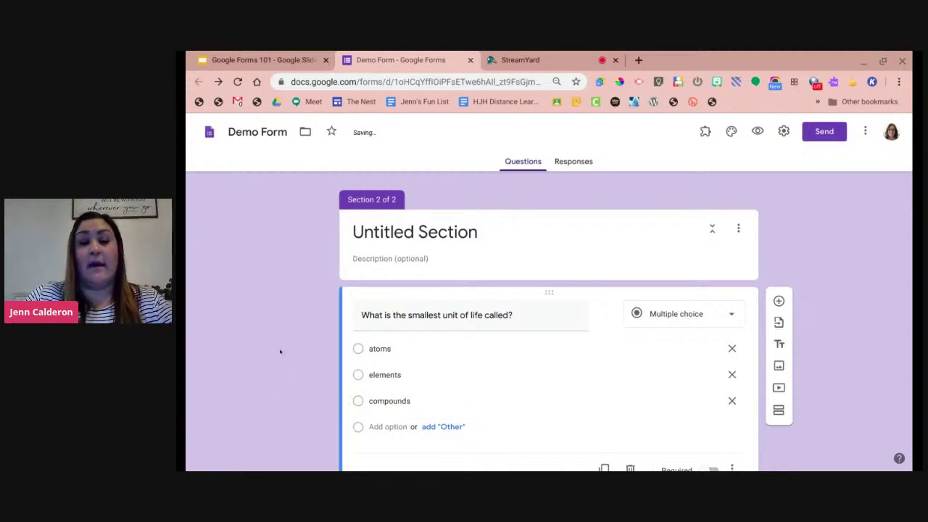
{"action": "scroll", "coordinate": [290, 338], "scroll_direction": "down", "scroll_amount": 1}
{"action": "scroll", "coordinate": [292, 337], "scroll_direction": "up", "scroll_amount": 2}
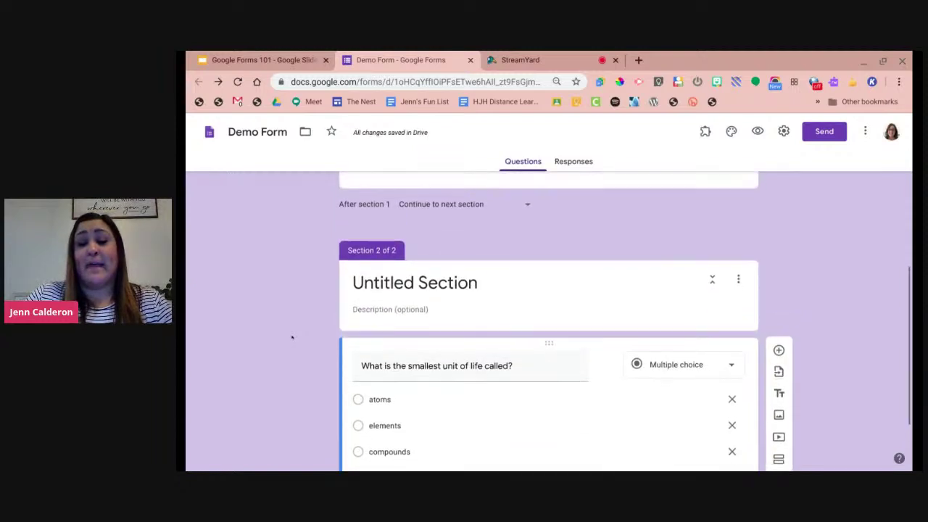
{"action": "scroll", "coordinate": [292, 338], "scroll_direction": "up", "scroll_amount": 1}
{"action": "scroll", "coordinate": [292, 338], "scroll_direction": "up", "scroll_amount": 4}
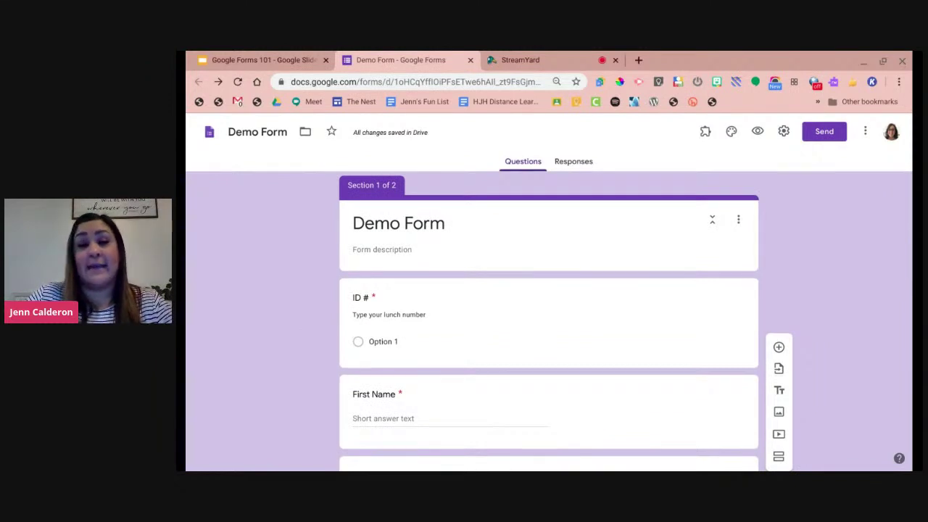
Preview the form, choosing Option 1 for ID # and entering a sample first and last name.
{"action": "left_click", "coordinate": [751, 134]}
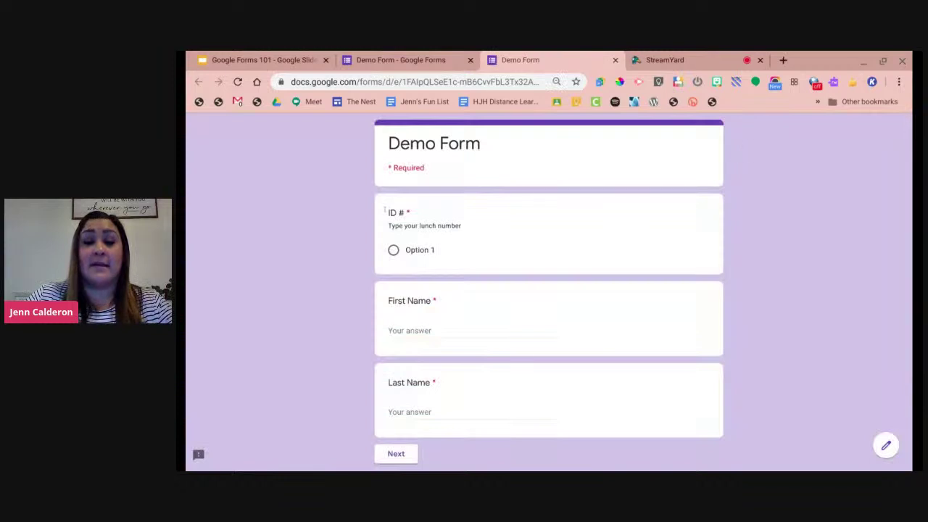
{"action": "left_click", "coordinate": [393, 250]}
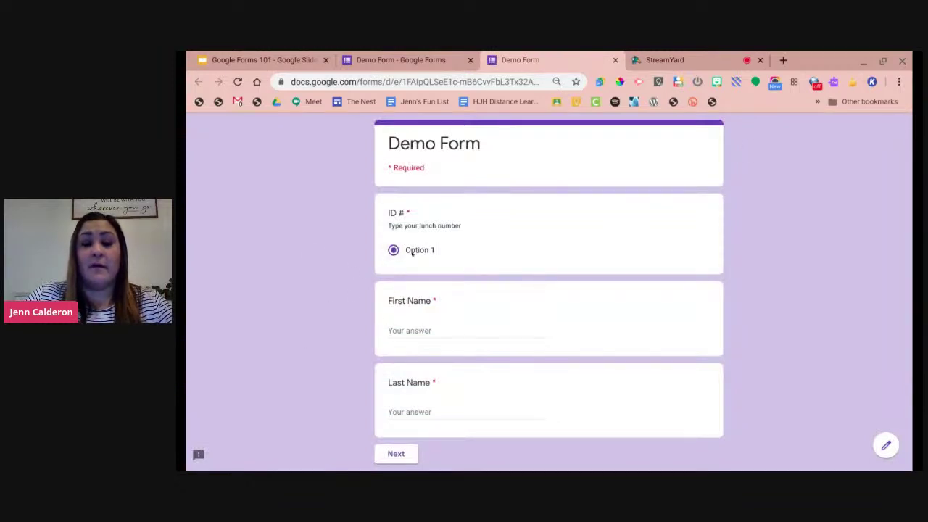
{"action": "scroll", "coordinate": [420, 271], "scroll_direction": "down", "scroll_amount": 1}
{"action": "left_click", "coordinate": [414, 284]}
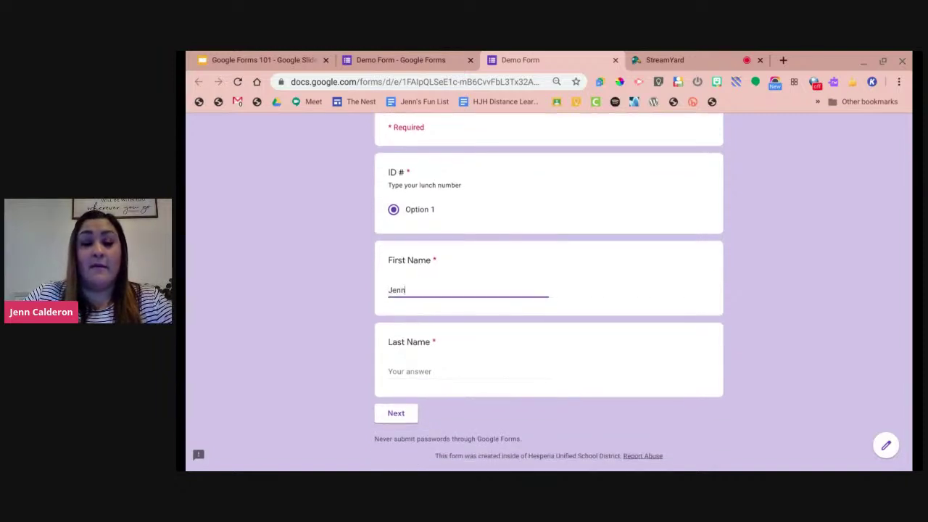
{"action": "left_click", "coordinate": [437, 368]}
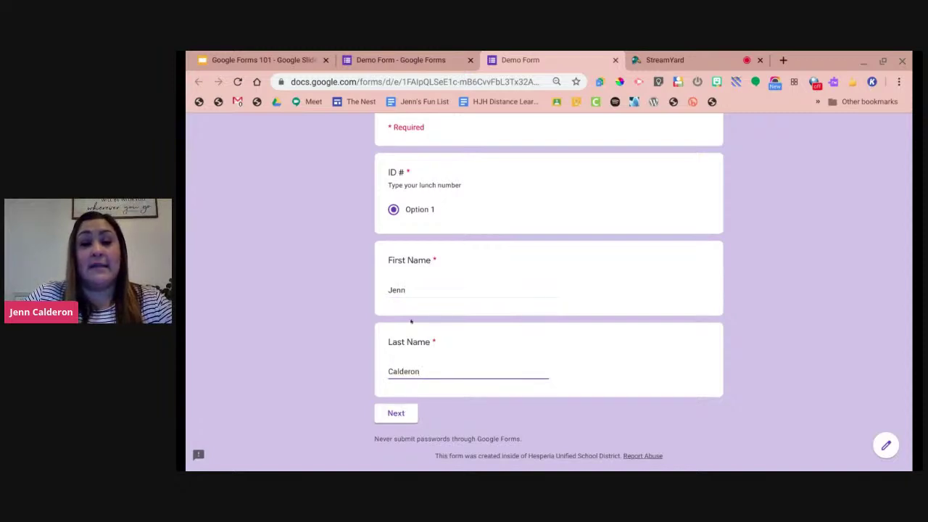
{"action": "scroll", "coordinate": [497, 244], "scroll_direction": "up", "scroll_amount": 1}
{"action": "scroll", "coordinate": [498, 245], "scroll_direction": "down", "scroll_amount": 2}
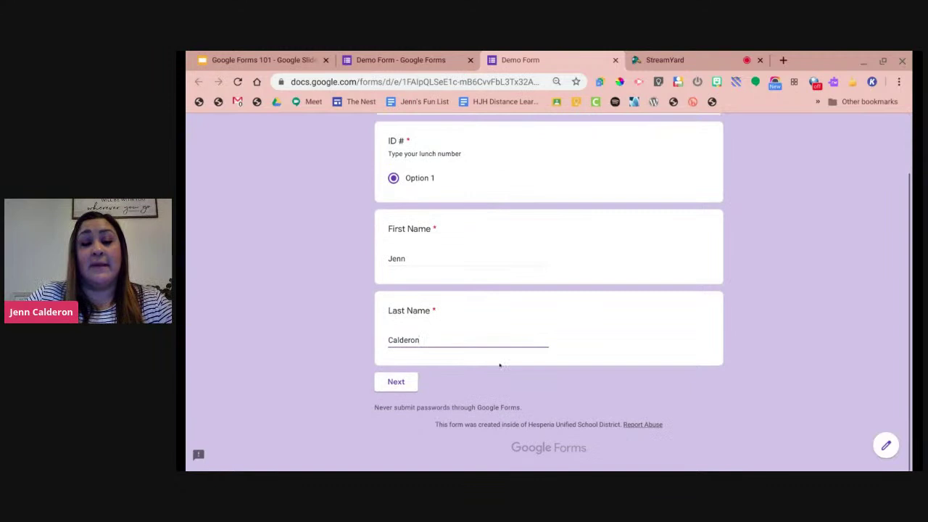
Advance the preview to the second section, then return to the editor's Section 2.
{"action": "left_click", "coordinate": [446, 58]}
{"action": "scroll", "coordinate": [263, 313], "scroll_direction": "down", "scroll_amount": 3}
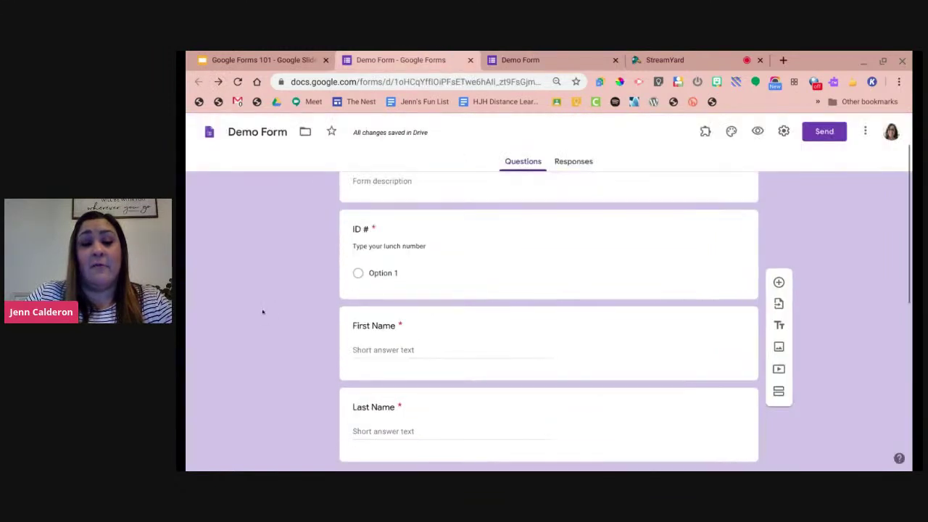
{"action": "scroll", "coordinate": [276, 319], "scroll_direction": "down", "scroll_amount": 2}
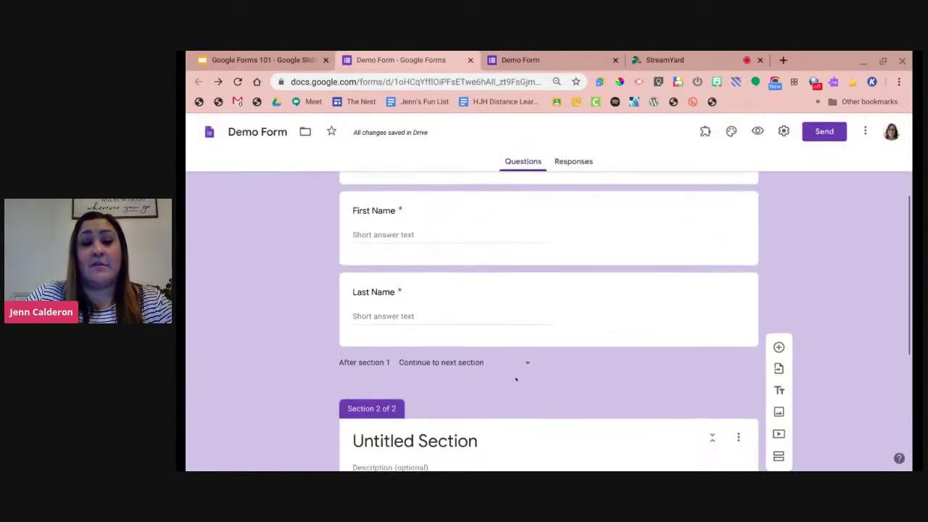
{"action": "left_click", "coordinate": [520, 60]}
{"action": "left_click", "coordinate": [392, 383]}
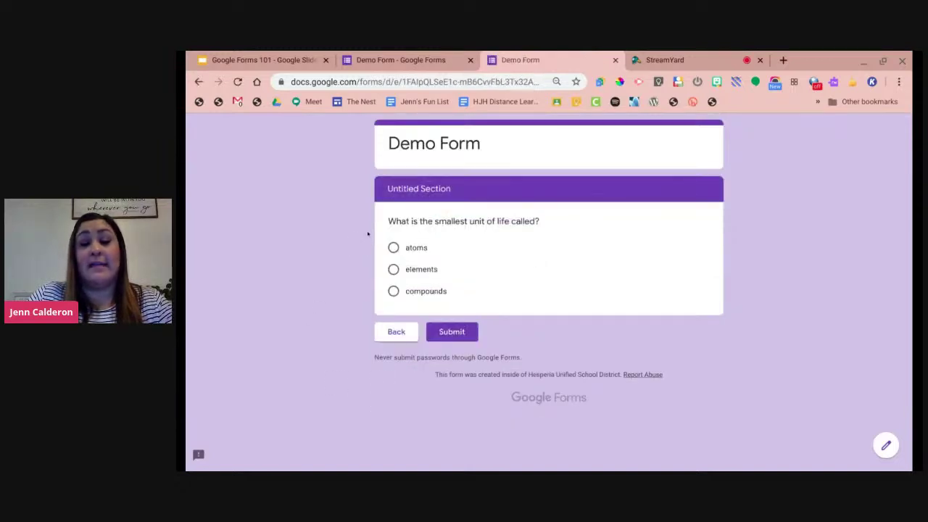
{"action": "left_click", "coordinate": [405, 50]}
{"action": "scroll", "coordinate": [282, 321], "scroll_direction": "down", "scroll_amount": 2}
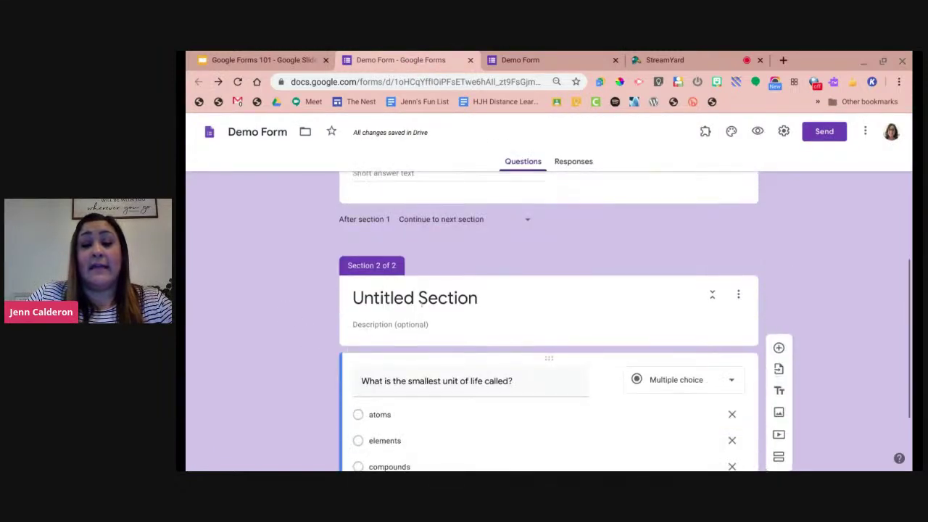
Title the second section 'Cells' and close the outdated form preview.
{"action": "left_click", "coordinate": [406, 298]}
{"action": "type", "text": "First Question"}
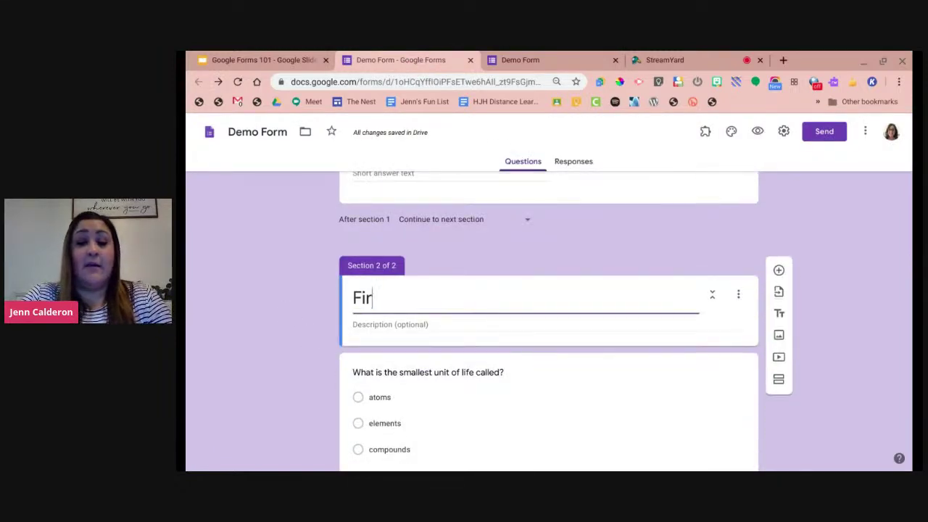
{"action": "key", "text": "BackSpace"}
{"action": "key", "text": "BackSpace"}
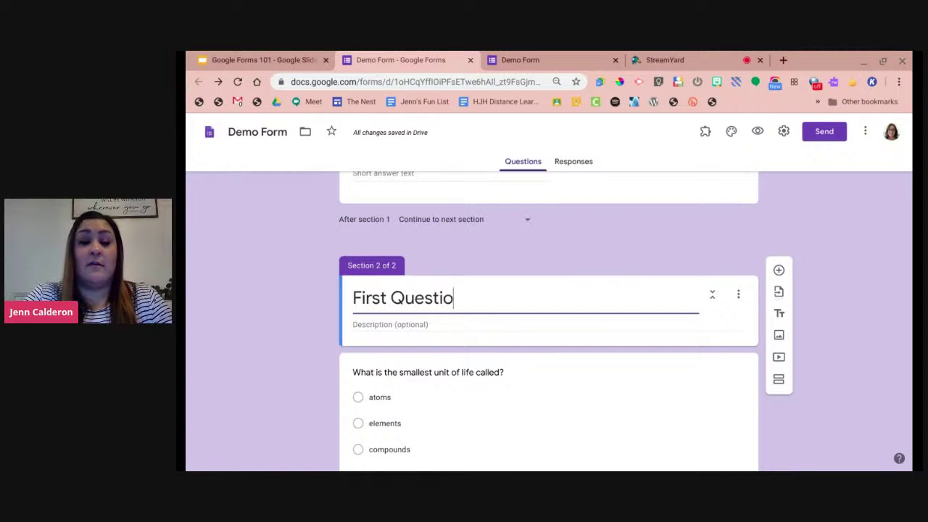
{"action": "type", "text": "on Set"}
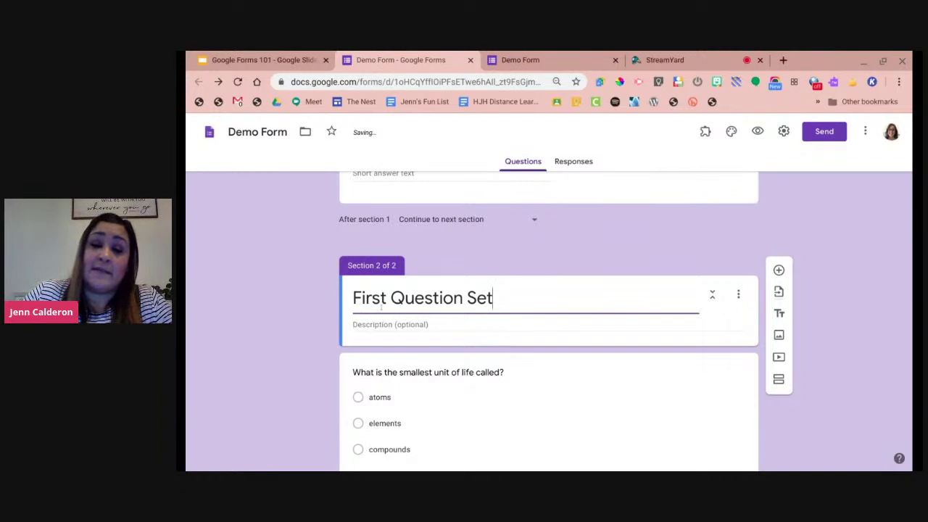
{"action": "key", "text": "ctrl+a"}
{"action": "type", "text": "Cells"}
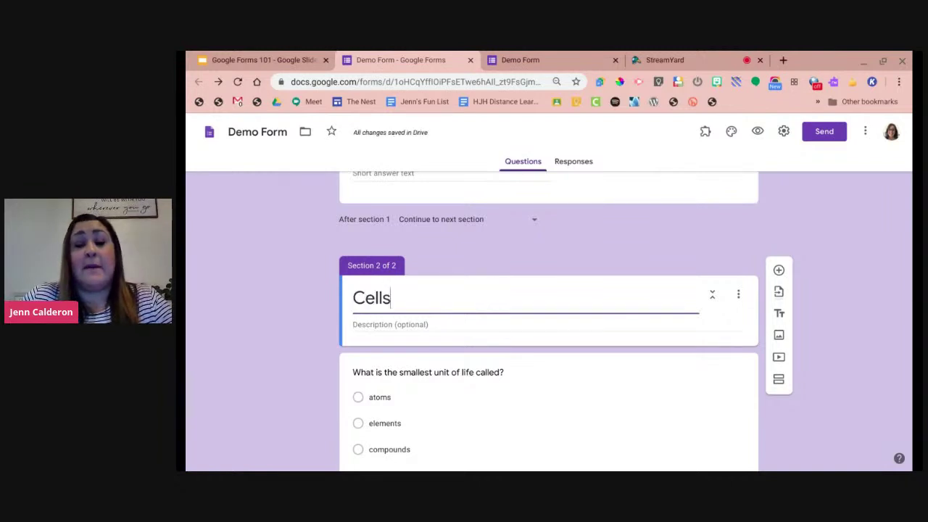
{"action": "left_click", "coordinate": [294, 313]}
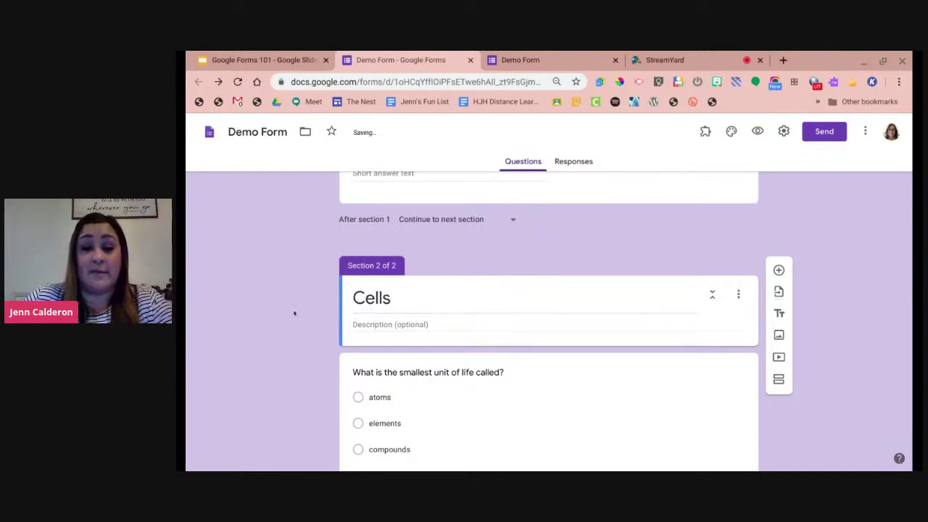
{"action": "scroll", "coordinate": [319, 363], "scroll_direction": "down", "scroll_amount": 1}
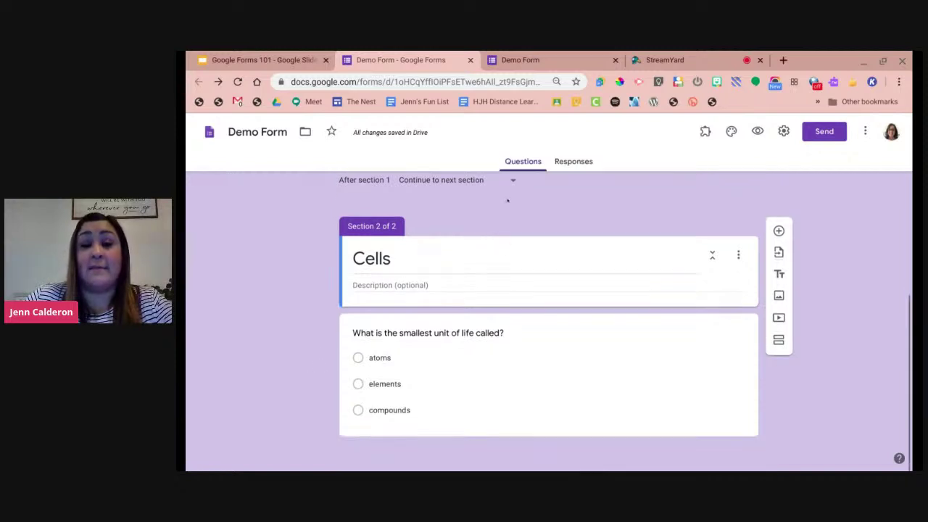
{"action": "left_click", "coordinate": [615, 60]}
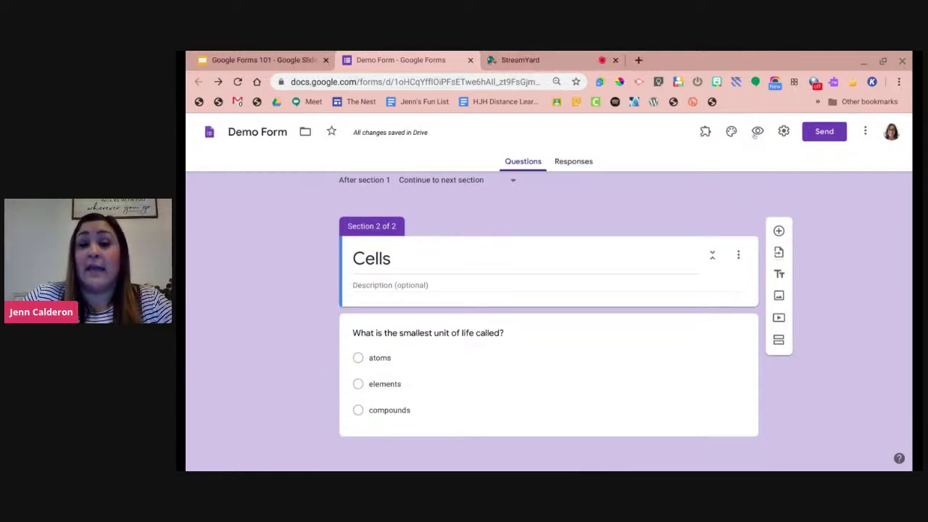
{"action": "left_click", "coordinate": [756, 133]}
{"action": "left_click", "coordinate": [394, 251]}
{"action": "left_click", "coordinate": [415, 327]}
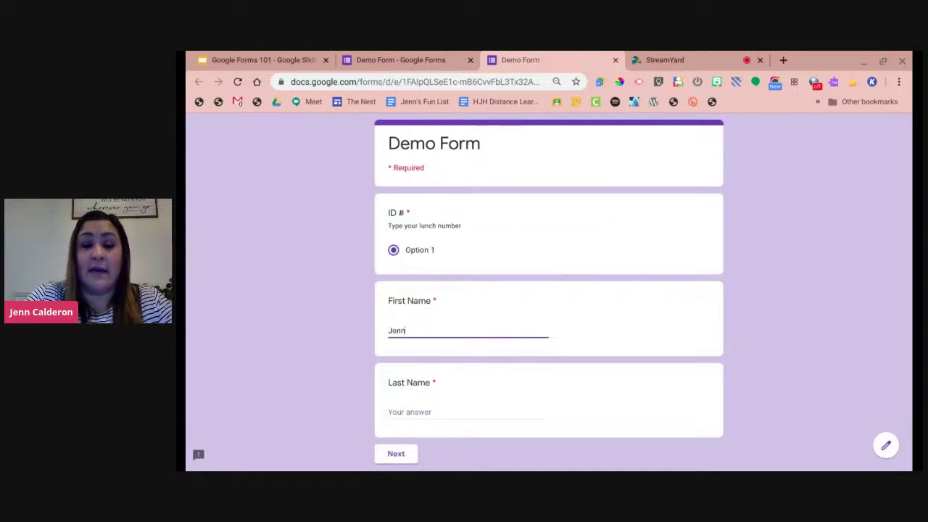
{"action": "left_click", "coordinate": [397, 404]}
{"action": "left_click", "coordinate": [396, 455]}
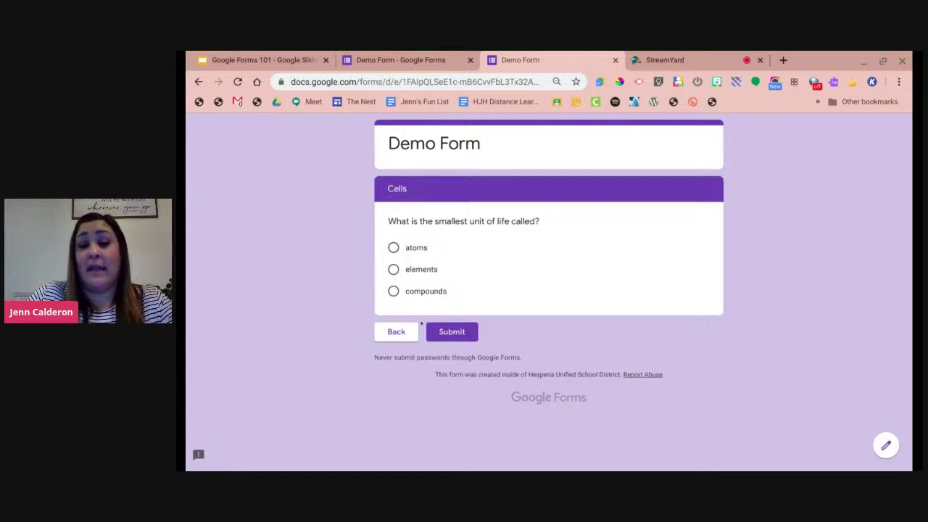
{"action": "left_click", "coordinate": [615, 60]}
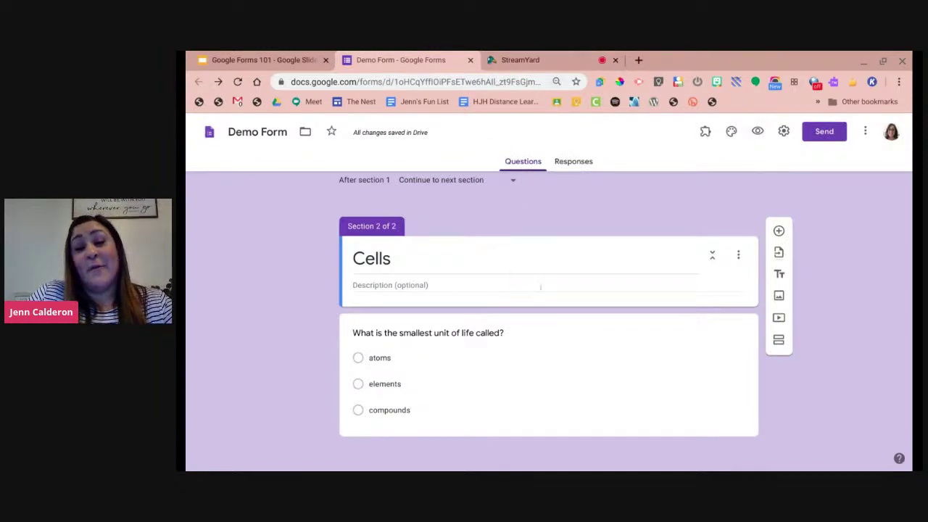
{"action": "scroll", "coordinate": [540, 290], "scroll_direction": "up", "scroll_amount": 5}
{"action": "scroll", "coordinate": [540, 293], "scroll_direction": "up", "scroll_amount": 2}
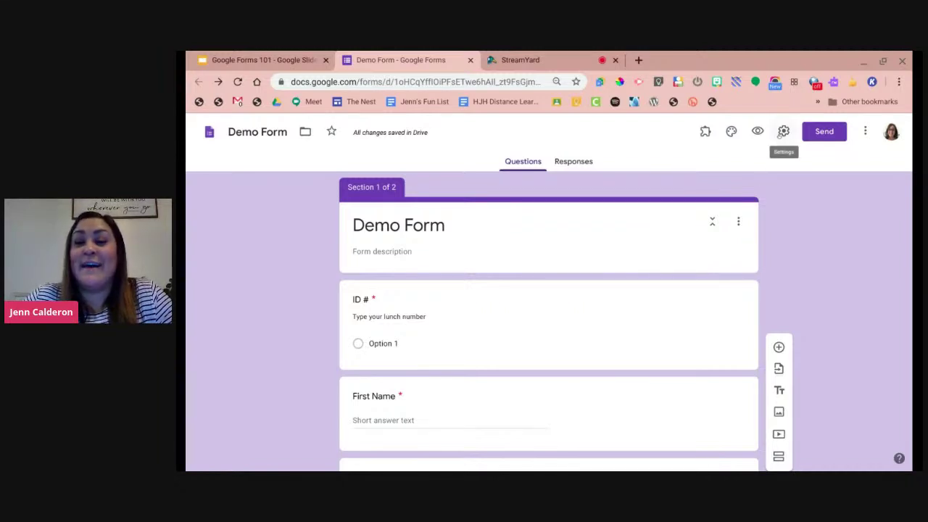
Open the form's Settings to the Quizzes options.
{"action": "left_click", "coordinate": [783, 132]}
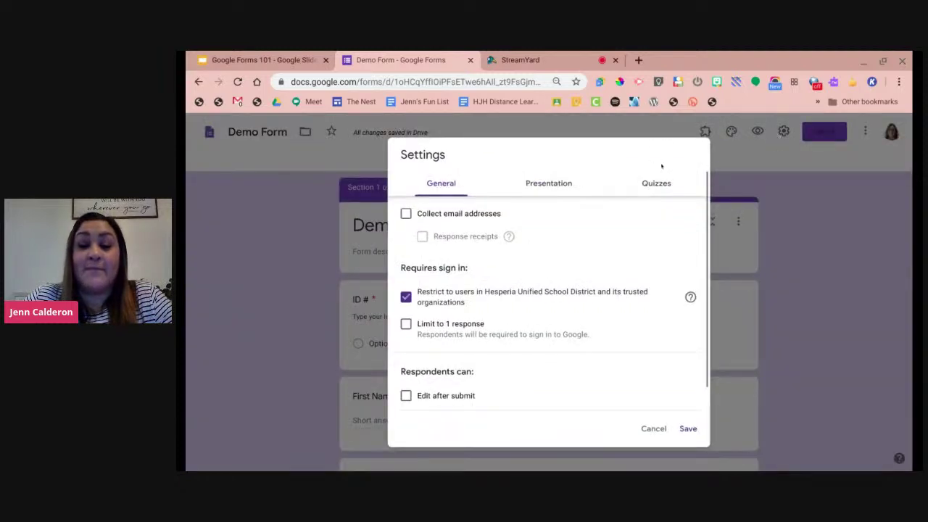
{"action": "left_click", "coordinate": [656, 182]}
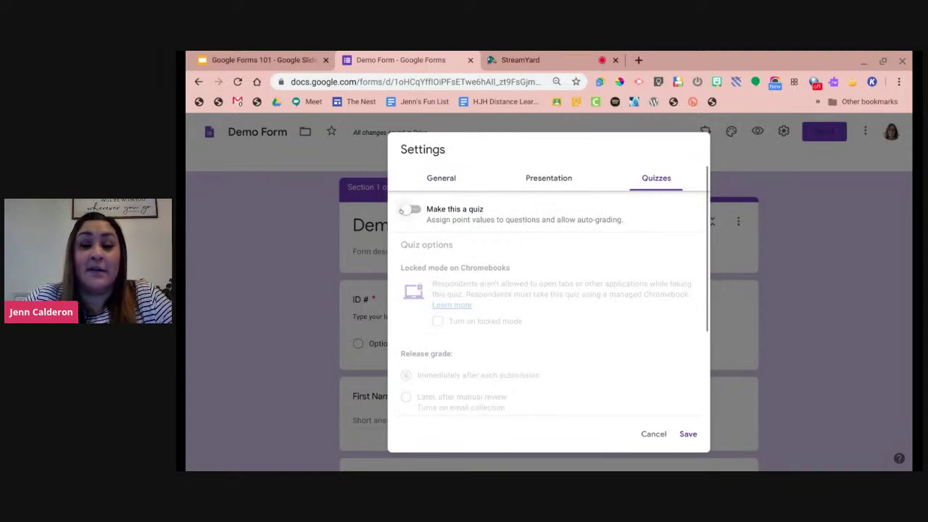
Turn on 'Make this a quiz' and review the quiz options.
{"action": "left_click", "coordinate": [411, 209]}
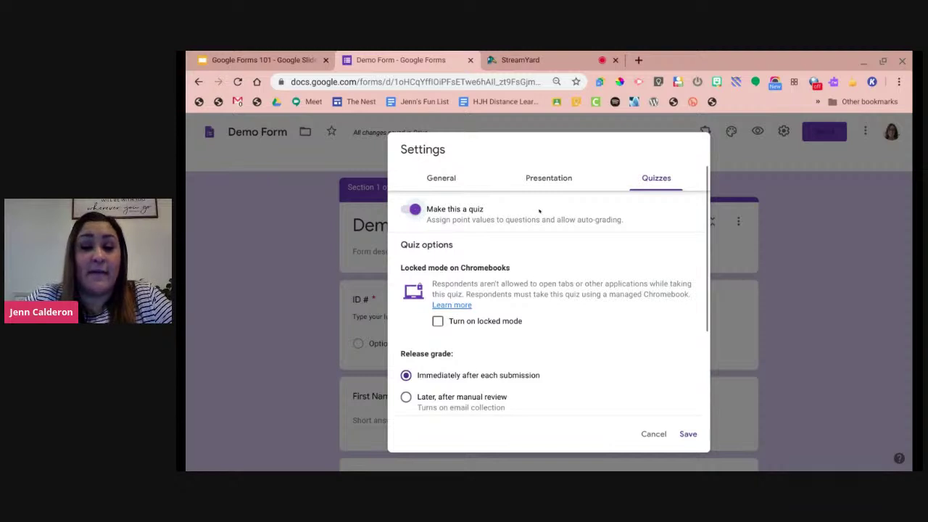
{"action": "scroll", "coordinate": [590, 258], "scroll_direction": "down", "scroll_amount": 2}
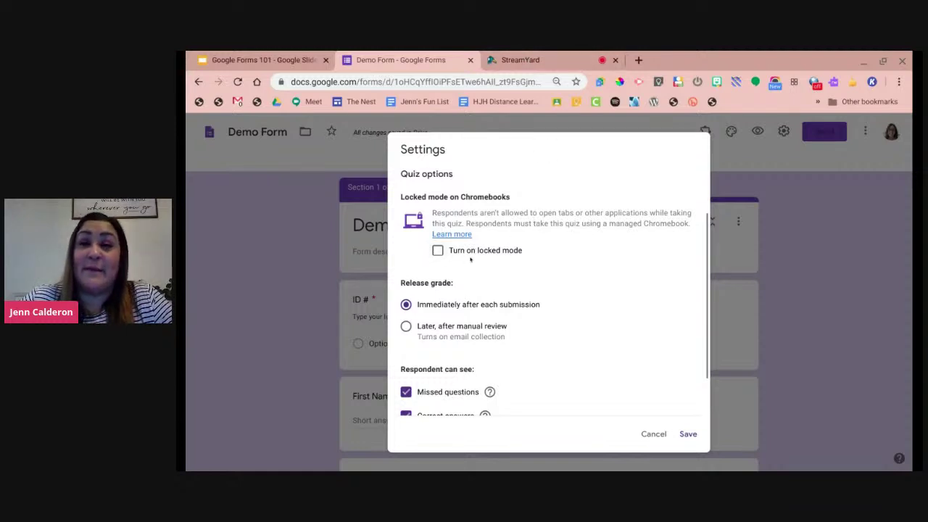
{"action": "scroll", "coordinate": [488, 234], "scroll_direction": "down", "scroll_amount": 2}
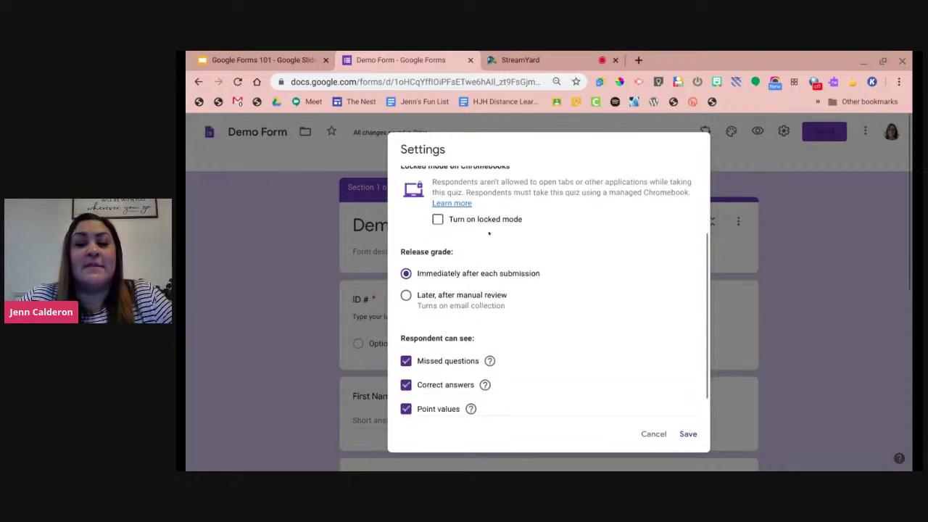
{"action": "scroll", "coordinate": [494, 217], "scroll_direction": "down", "scroll_amount": 1}
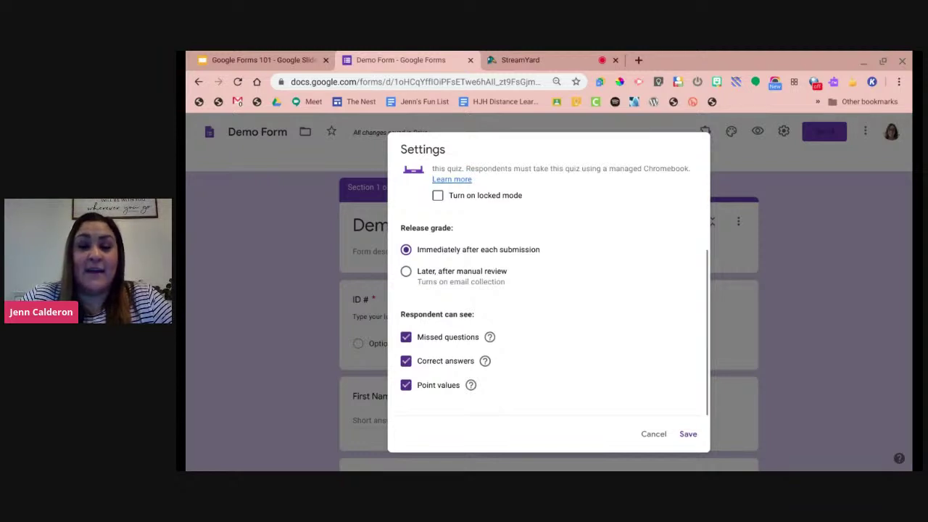
Release grades immediately, hide missed questions and correct answers, and save the quiz settings.
{"action": "left_click", "coordinate": [405, 271]}
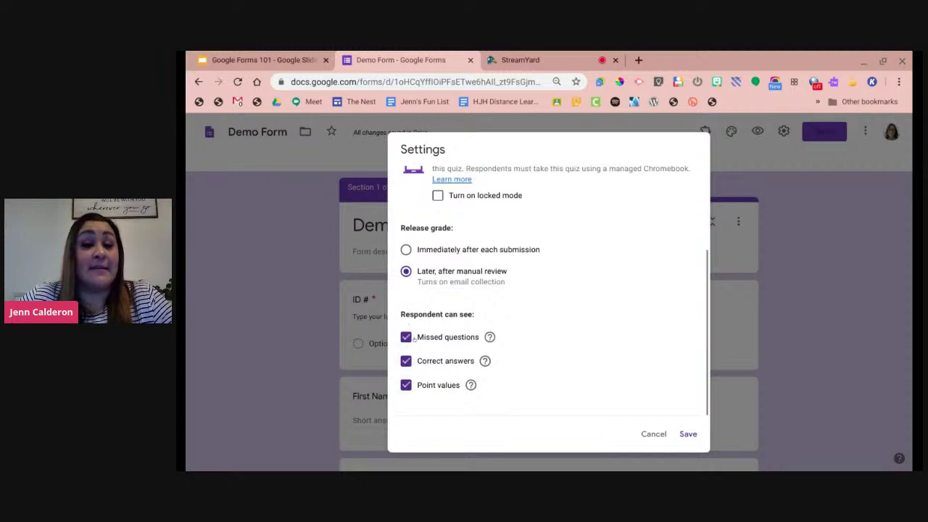
{"action": "left_click", "coordinate": [406, 249]}
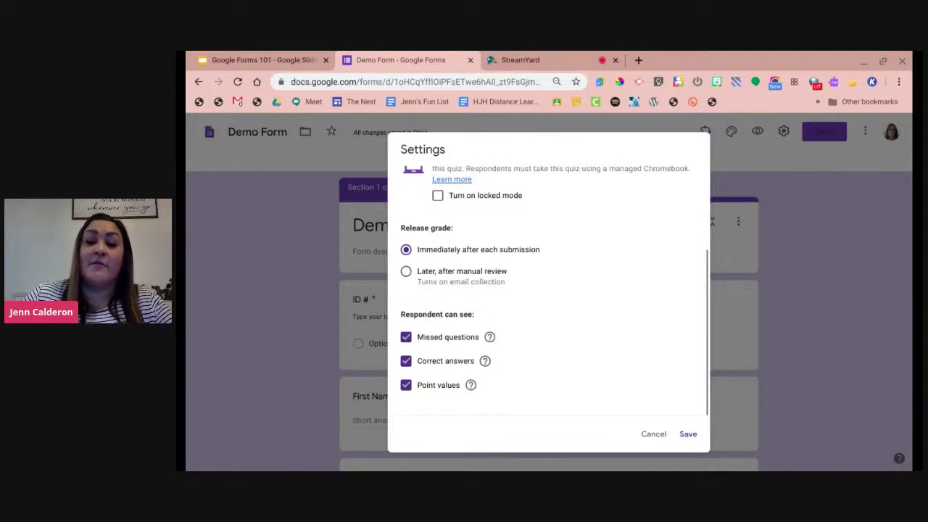
{"action": "left_click", "coordinate": [405, 338]}
{"action": "left_click", "coordinate": [405, 361]}
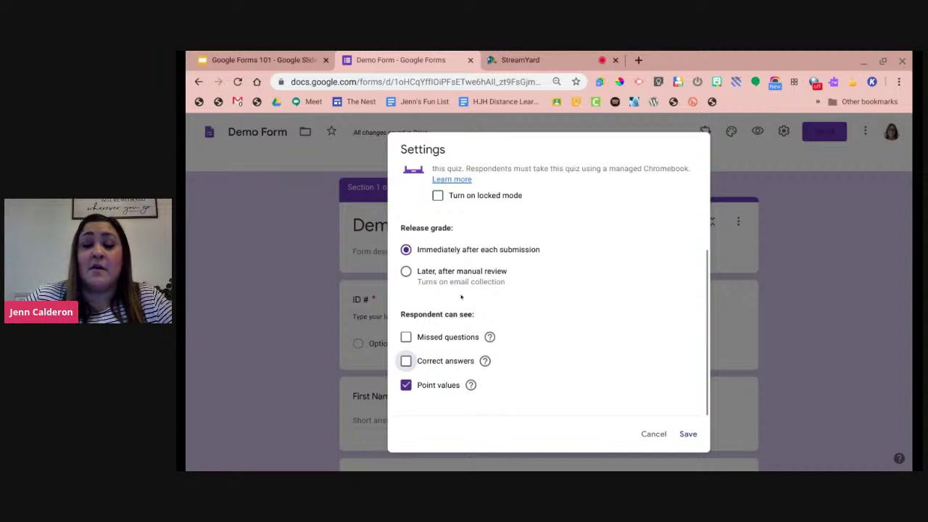
{"action": "scroll", "coordinate": [450, 363], "scroll_direction": "up", "scroll_amount": 3}
{"action": "scroll", "coordinate": [461, 342], "scroll_direction": "down", "scroll_amount": 1}
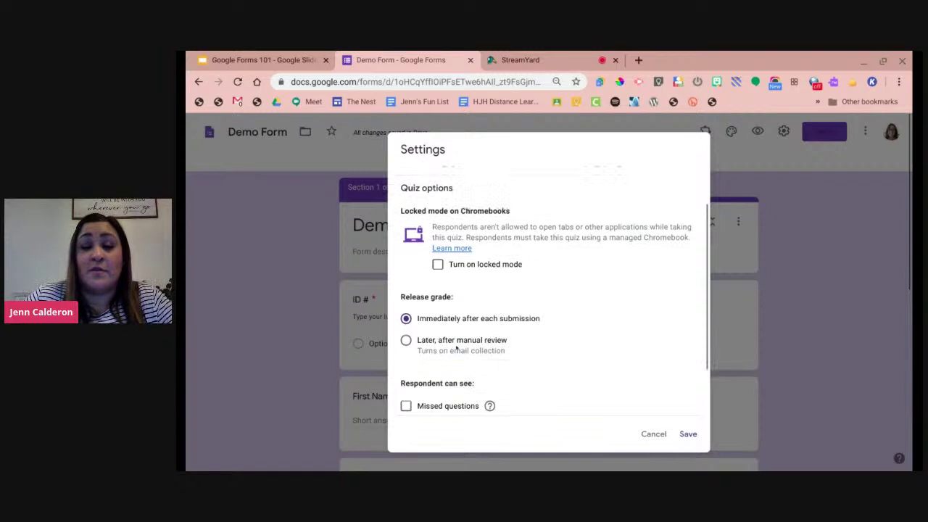
{"action": "scroll", "coordinate": [456, 348], "scroll_direction": "down", "scroll_amount": 1}
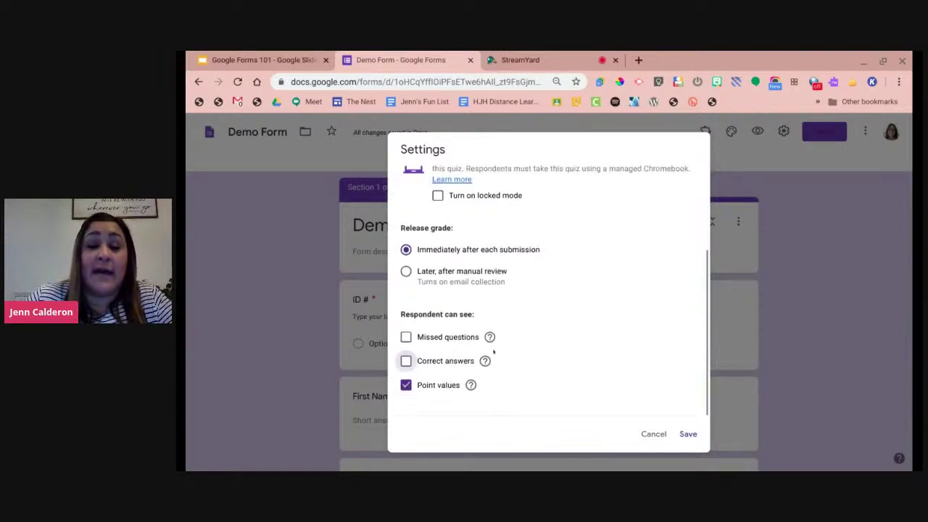
{"action": "scroll", "coordinate": [520, 208], "scroll_direction": "up", "scroll_amount": 3}
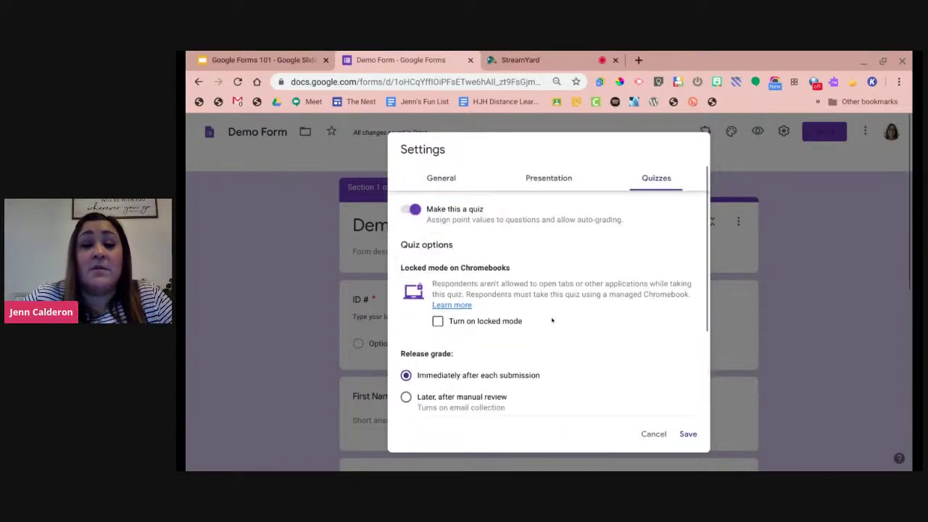
{"action": "scroll", "coordinate": [517, 232], "scroll_direction": "down", "scroll_amount": 1}
{"action": "scroll", "coordinate": [406, 396], "scroll_direction": "down", "scroll_amount": 1}
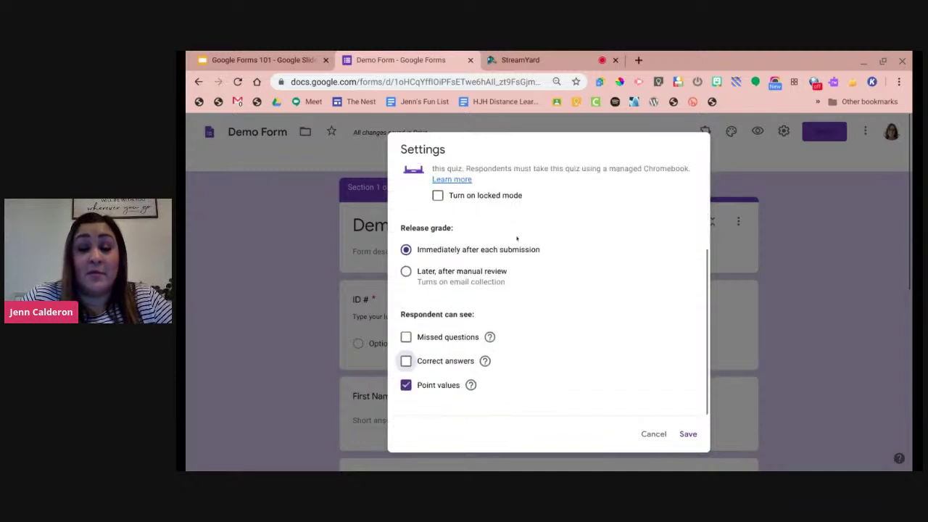
{"action": "left_click", "coordinate": [688, 433]}
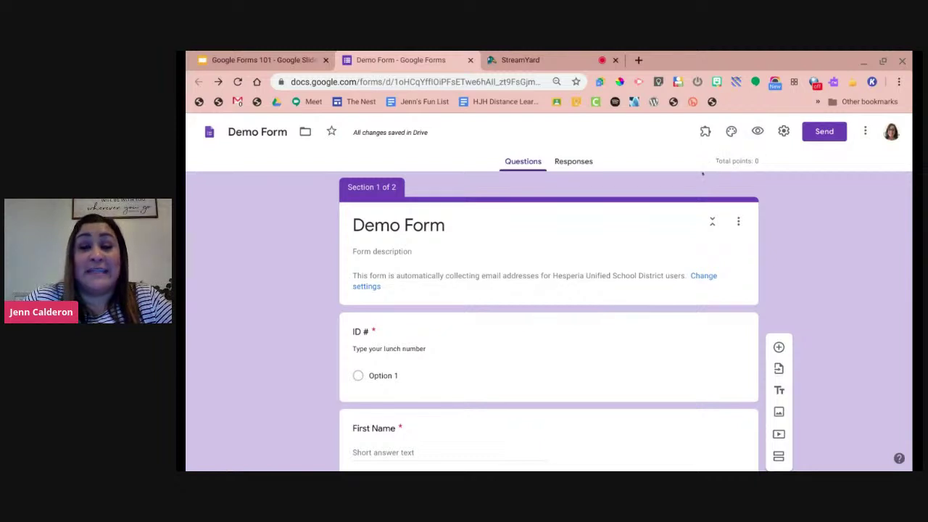
Open the smallest-unit-of-life question in Cells and start its answer key.
{"action": "scroll", "coordinate": [287, 323], "scroll_direction": "down", "scroll_amount": 4}
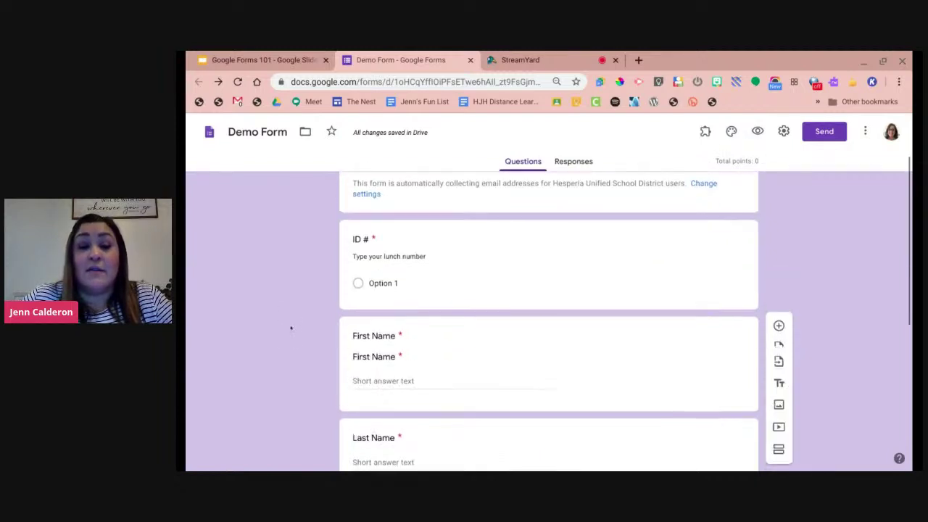
{"action": "scroll", "coordinate": [290, 328], "scroll_direction": "down", "scroll_amount": 3}
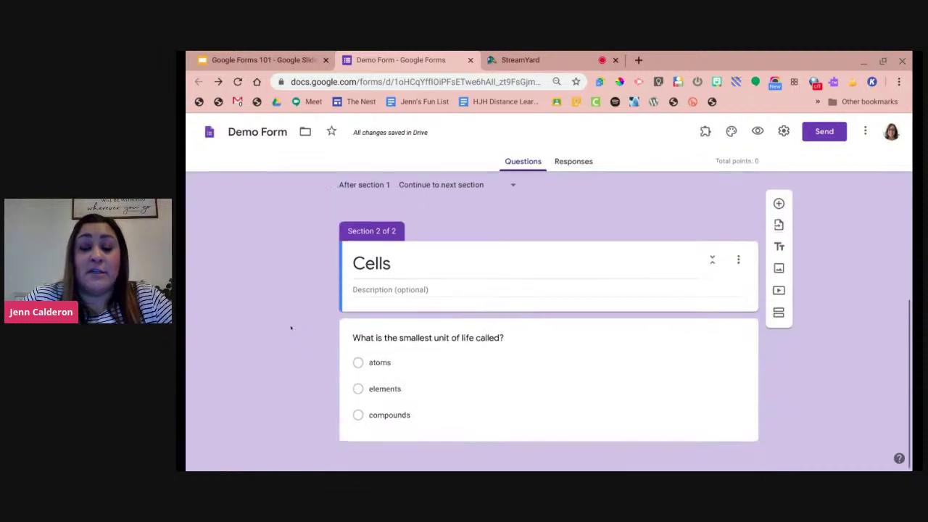
{"action": "left_click", "coordinate": [467, 333]}
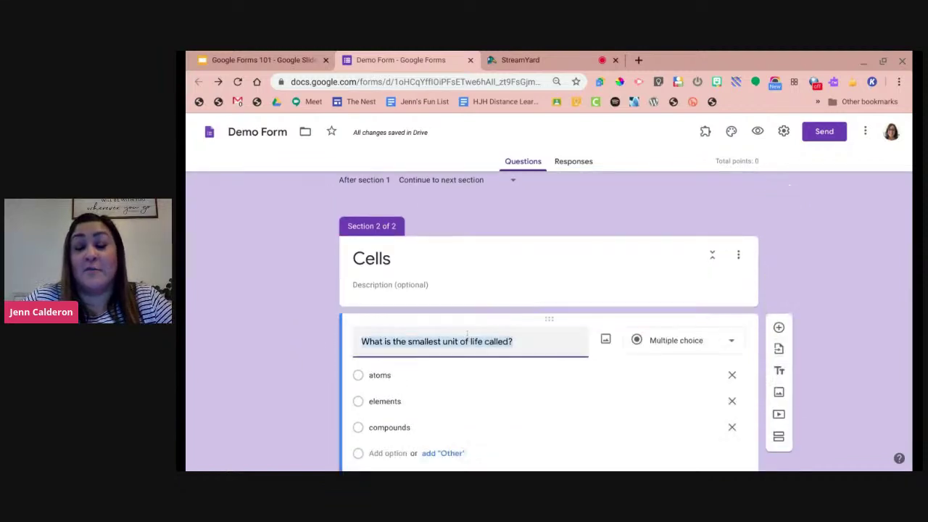
{"action": "scroll", "coordinate": [294, 352], "scroll_direction": "down", "scroll_amount": 2}
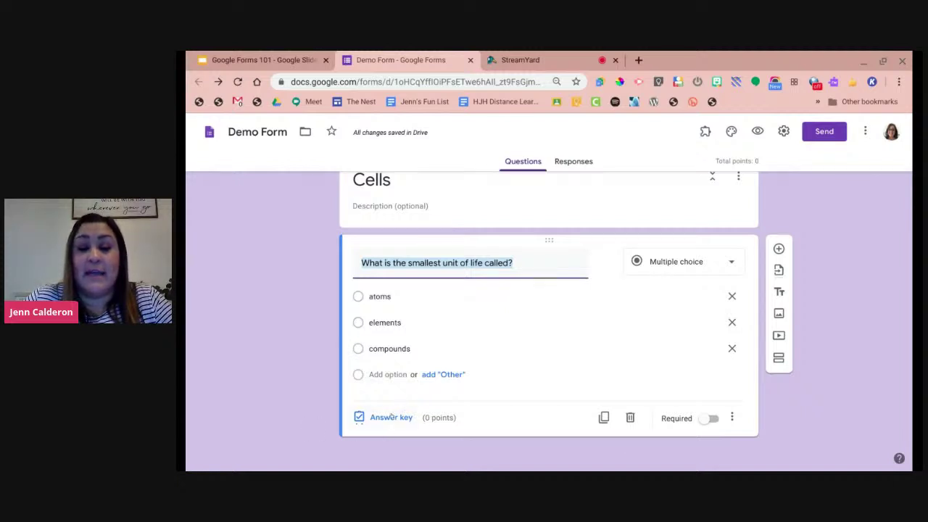
{"action": "left_click", "coordinate": [390, 418]}
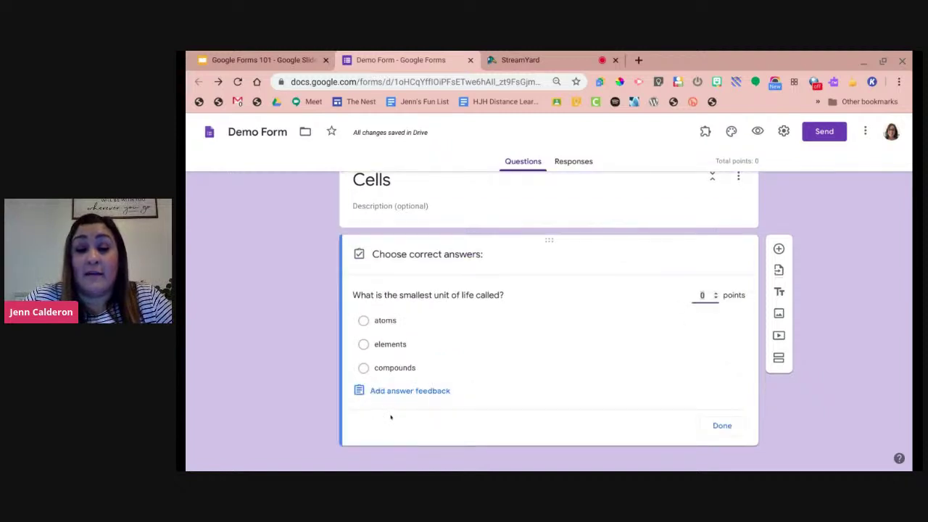
Mark atoms as the correct answer worth 2 points and open answer feedback.
{"action": "left_click", "coordinate": [382, 323]}
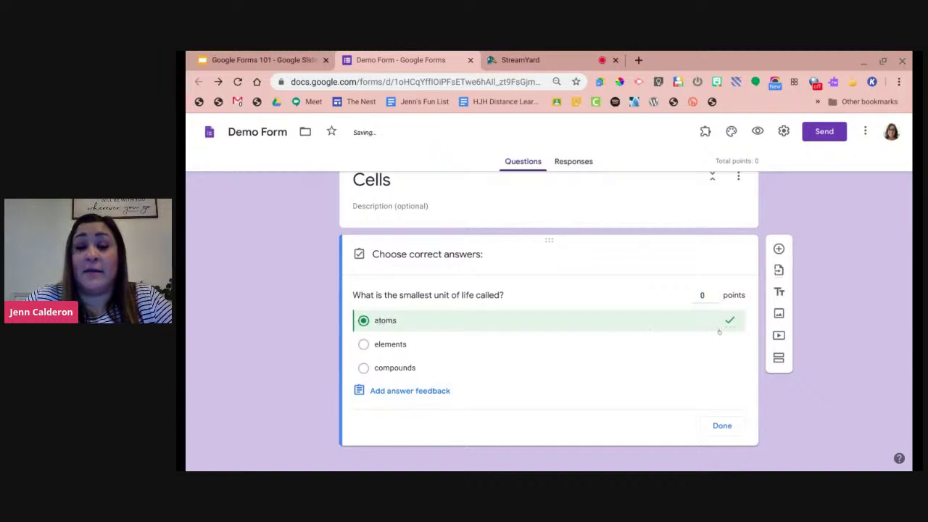
{"action": "left_click", "coordinate": [715, 295]}
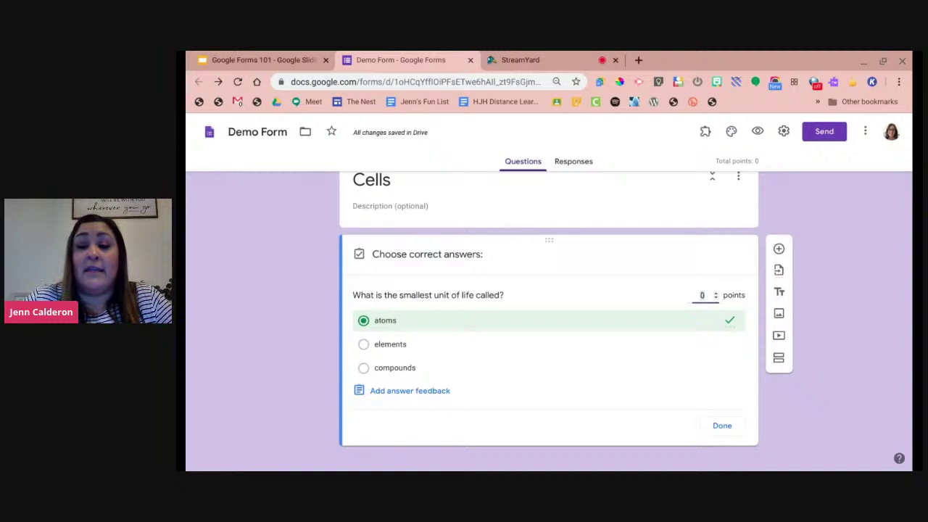
{"action": "type", "text": "2"}
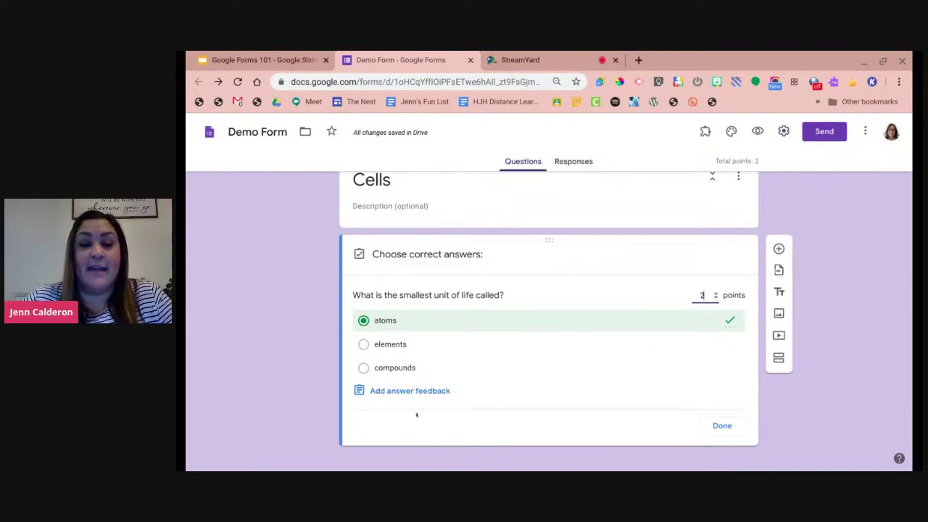
{"action": "left_click", "coordinate": [419, 392]}
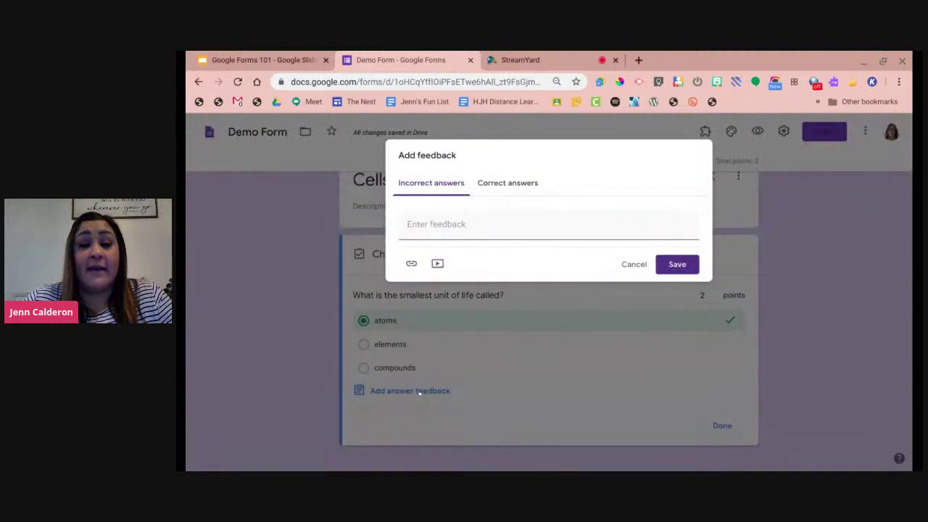
Look at the incorrect and correct answer feedback, then close the dialog without adding feedback.
{"action": "left_click", "coordinate": [438, 222]}
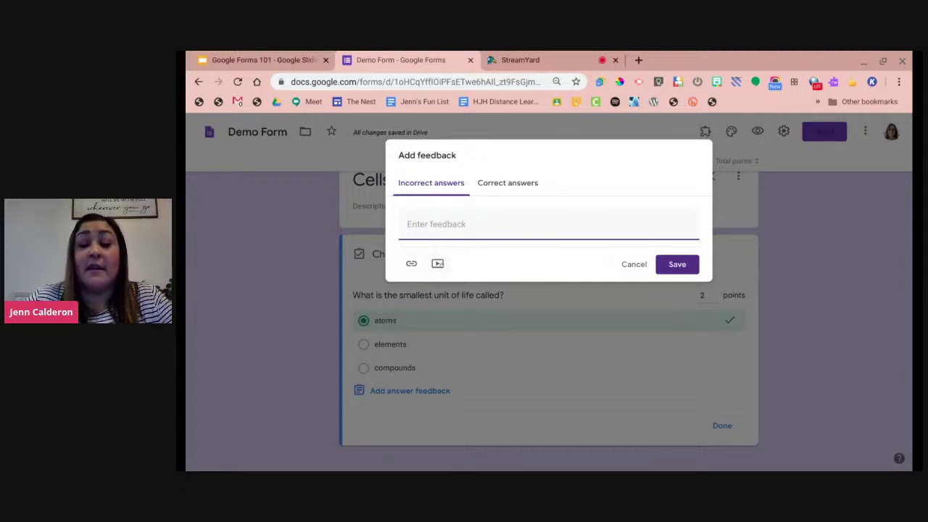
{"action": "left_click", "coordinate": [505, 184]}
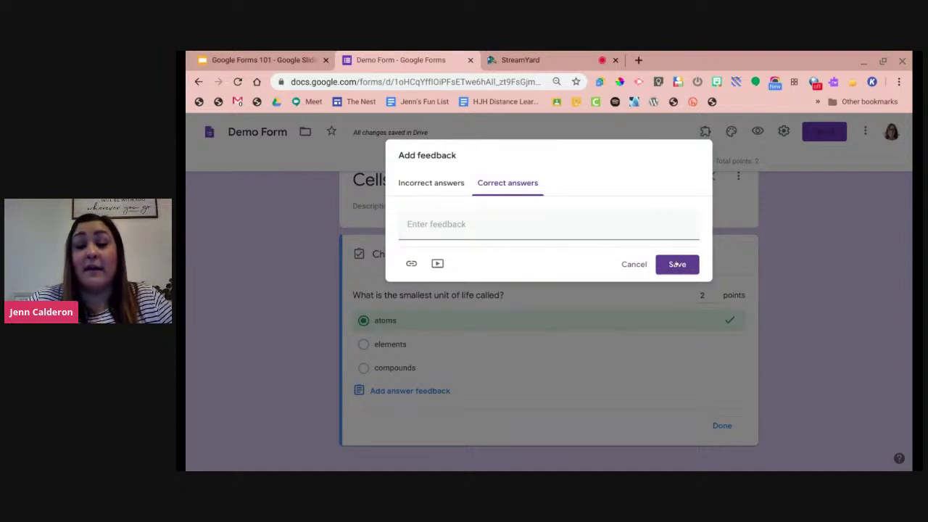
{"action": "left_click", "coordinate": [677, 265]}
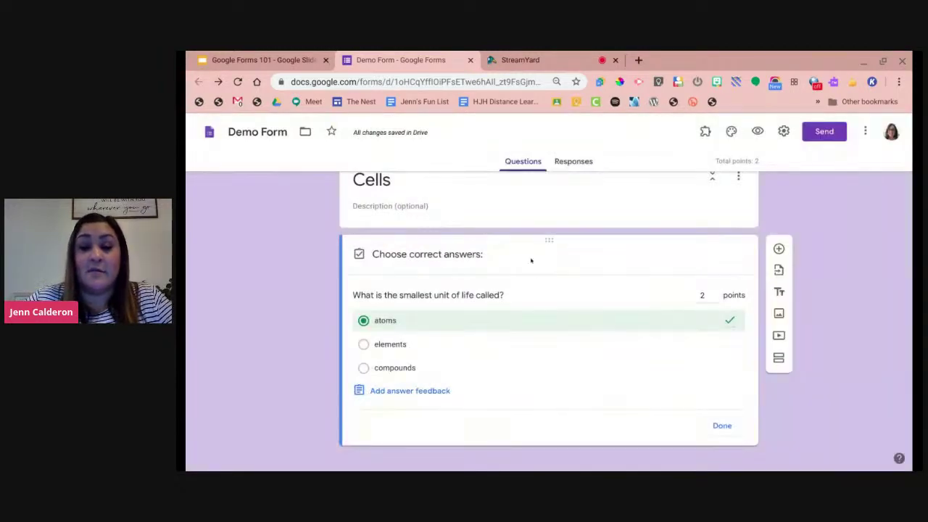
Finish the question's answer key at 2 points.
{"action": "double_click", "coordinate": [394, 367]}
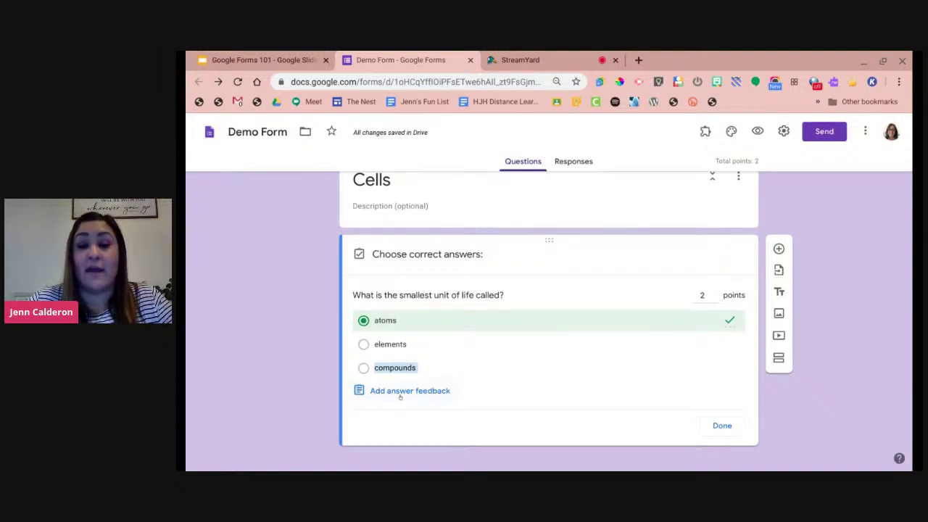
{"action": "left_click", "coordinate": [722, 426]}
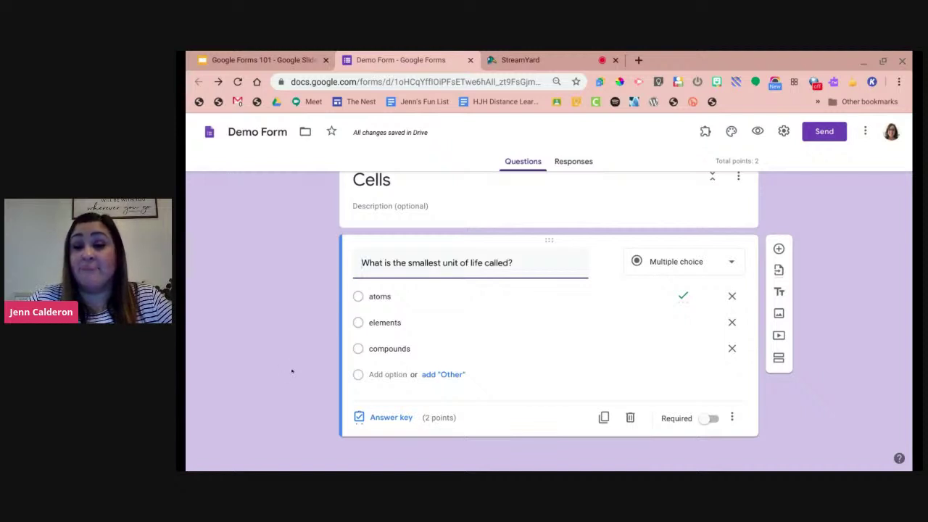
{"action": "scroll", "coordinate": [290, 364], "scroll_direction": "up", "scroll_amount": 1}
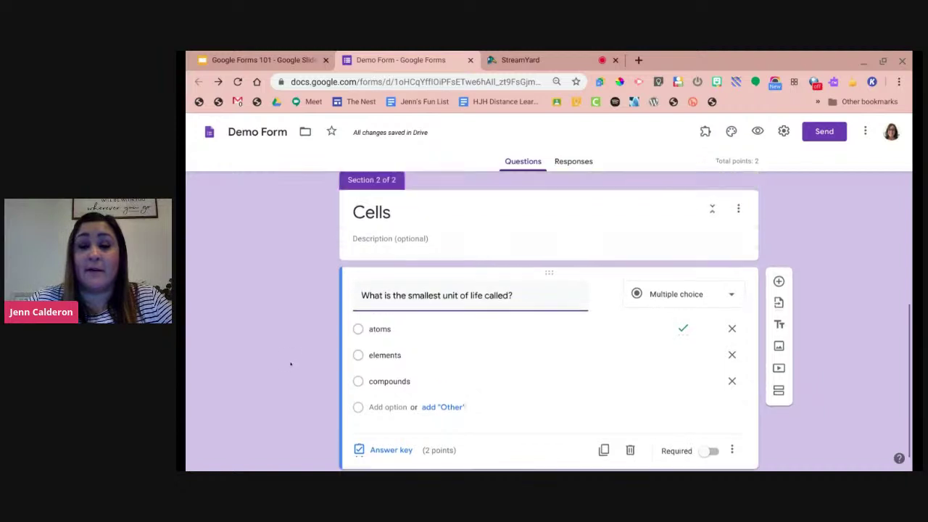
{"action": "scroll", "coordinate": [290, 364], "scroll_direction": "up", "scroll_amount": 7}
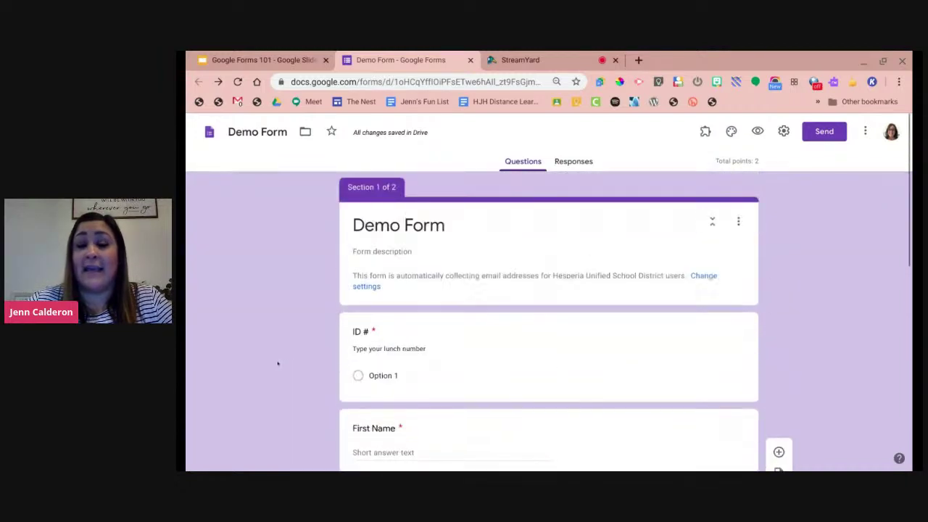
Preview Demo Form as a respondent and pick Option 1 for ID #.
{"action": "left_click", "coordinate": [556, 164]}
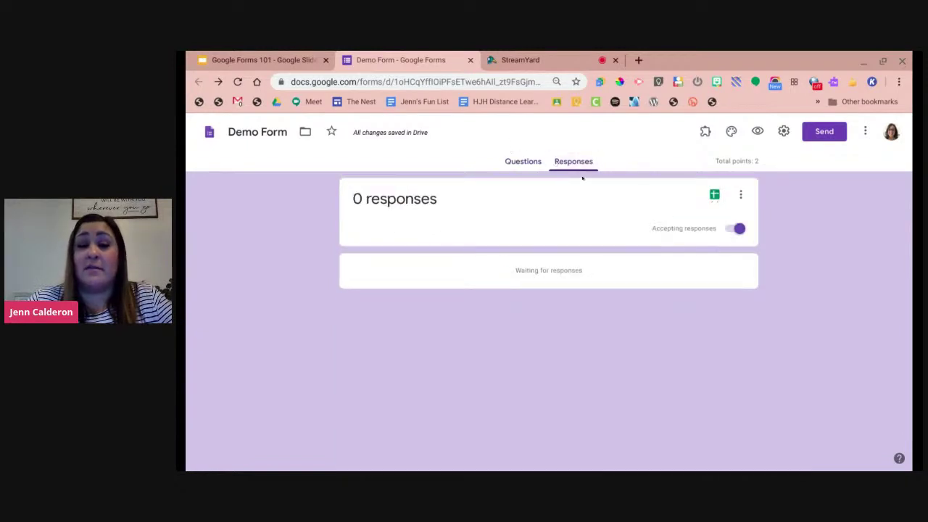
{"action": "left_click", "coordinate": [758, 131]}
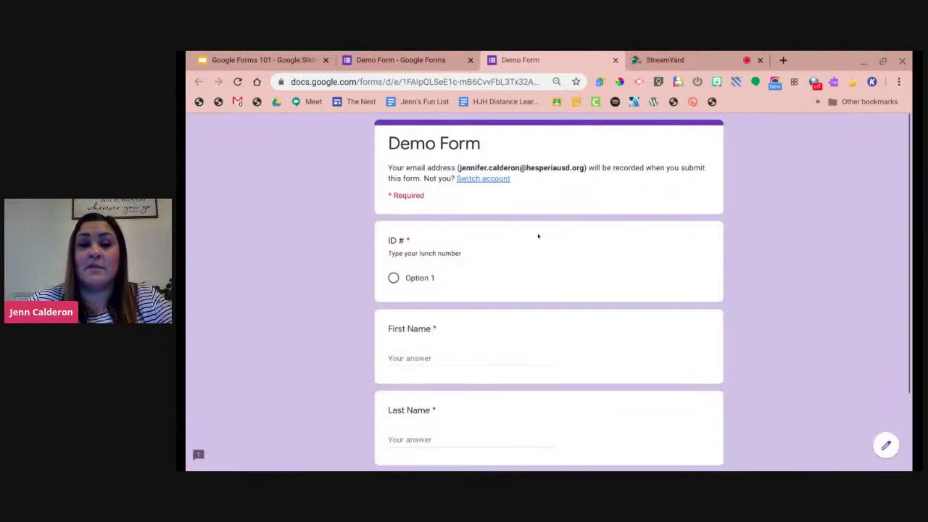
{"action": "left_click", "coordinate": [395, 279]}
Submit a first test response with a first name, last initial, and 'elements' as the Cells answer.
{"action": "scroll", "coordinate": [435, 290], "scroll_direction": "down", "scroll_amount": 1}
{"action": "left_click", "coordinate": [435, 314]}
{"action": "type", "text": "Jenn"}
{"action": "key", "text": "Tab"}
{"action": "type", "text": "C"}
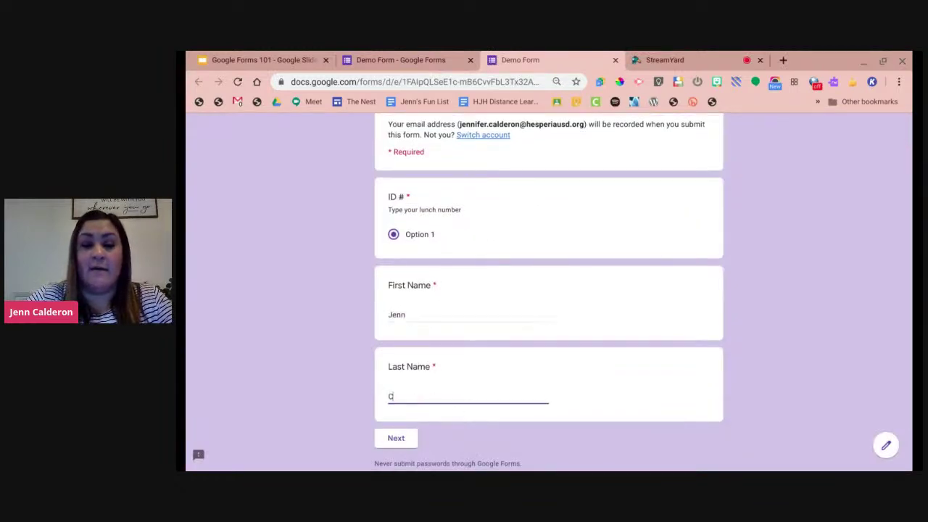
{"action": "left_click", "coordinate": [396, 438]}
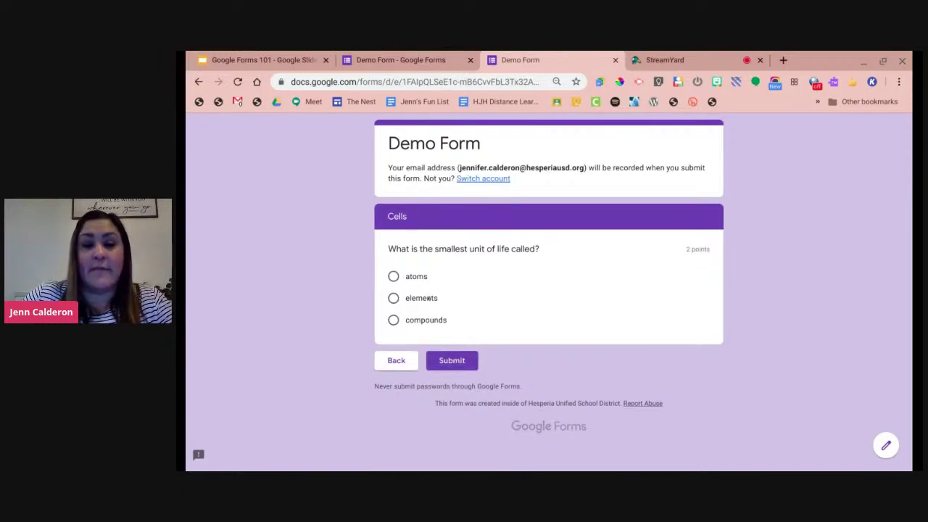
{"action": "left_click", "coordinate": [428, 298]}
{"action": "left_click", "coordinate": [451, 360]}
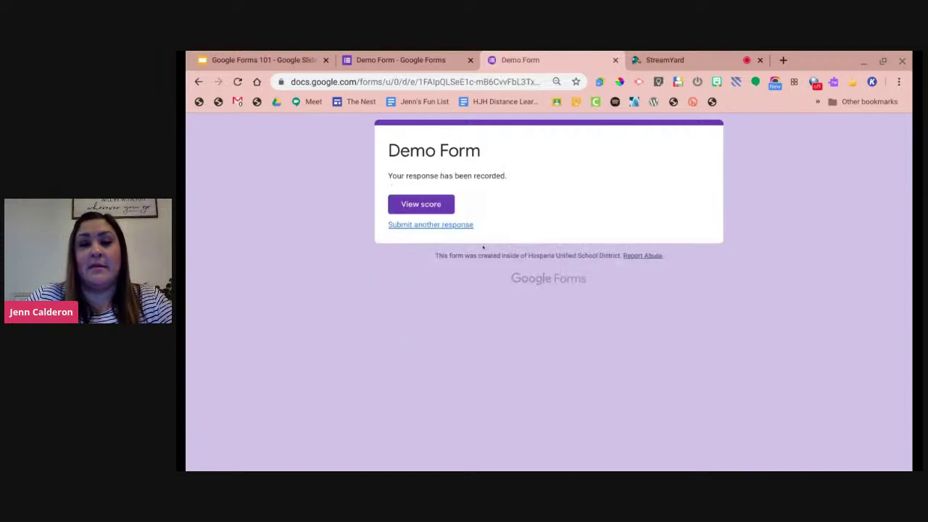
View the score for the submitted response, then close it.
{"action": "left_click", "coordinate": [419, 207]}
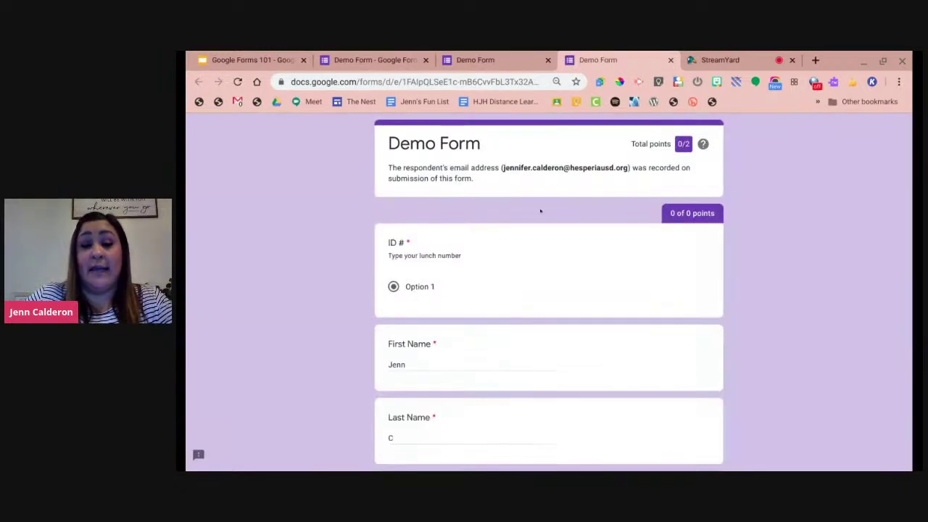
{"action": "scroll", "coordinate": [540, 211], "scroll_direction": "down", "scroll_amount": 3}
{"action": "scroll", "coordinate": [542, 215], "scroll_direction": "up", "scroll_amount": 3}
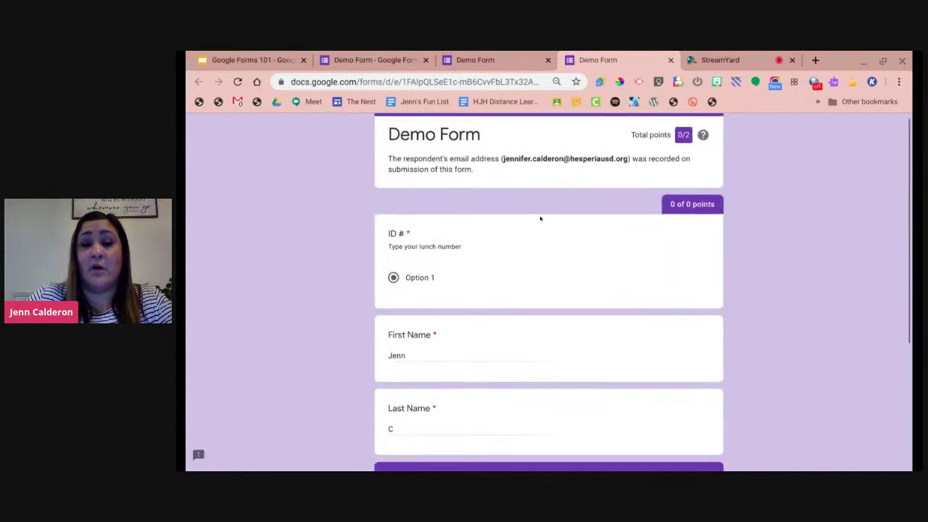
{"action": "left_click", "coordinate": [670, 59]}
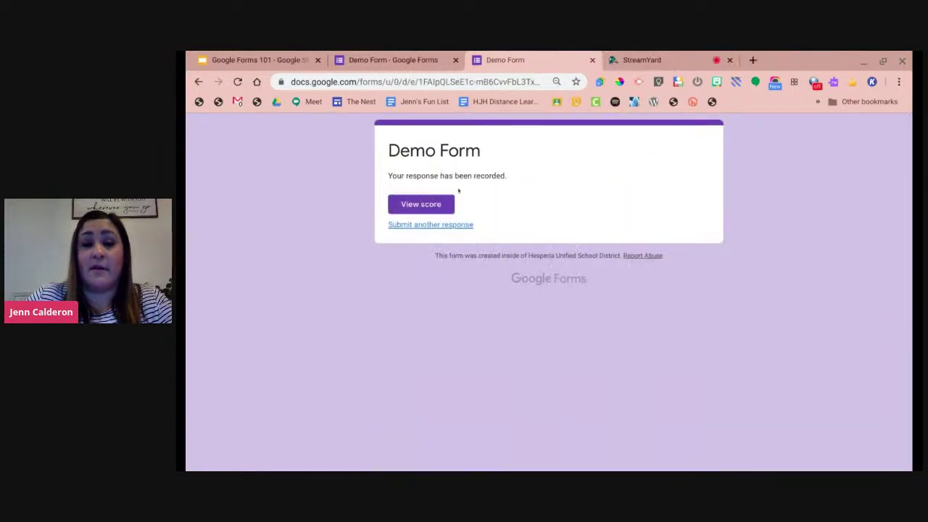
Submit a second response with Option 1, a full name, and 'atoms', then return to the editor.
{"action": "left_click", "coordinate": [437, 225]}
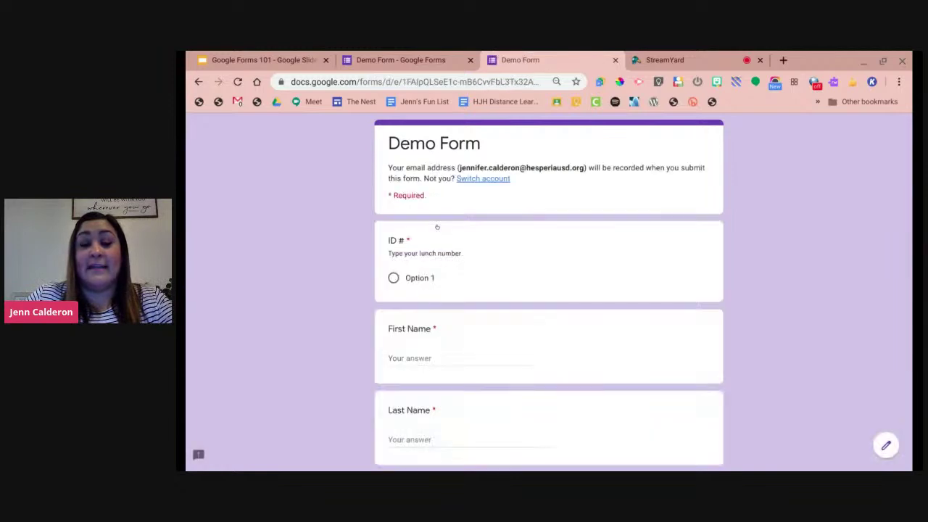
{"action": "scroll", "coordinate": [437, 231], "scroll_direction": "down", "scroll_amount": 3}
{"action": "left_click", "coordinate": [393, 185]}
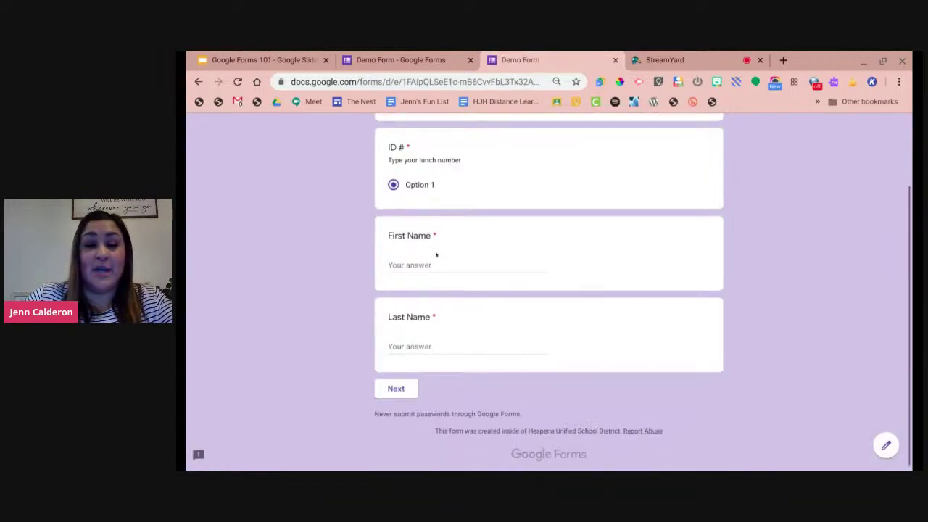
{"action": "left_click", "coordinate": [433, 259]}
{"action": "left_click", "coordinate": [435, 346]}
{"action": "left_click", "coordinate": [399, 384]}
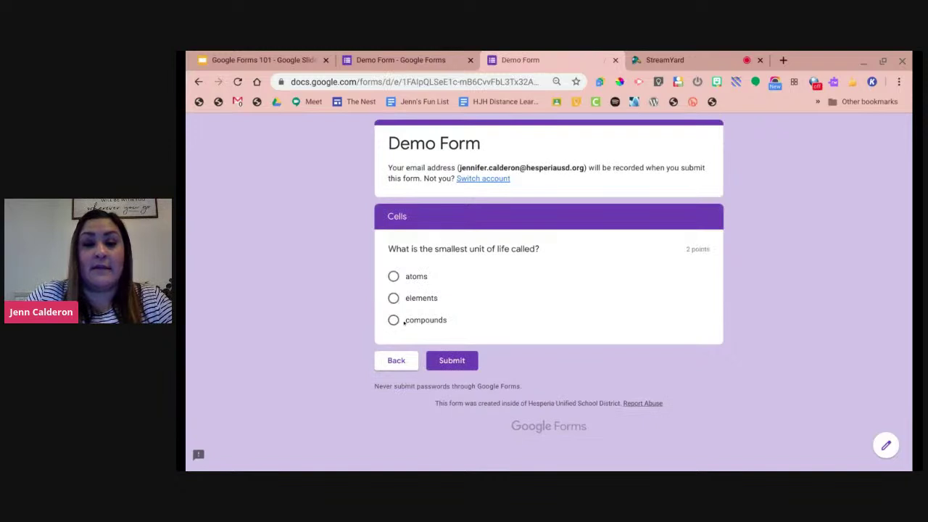
{"action": "left_click", "coordinate": [393, 277]}
{"action": "left_click", "coordinate": [429, 356]}
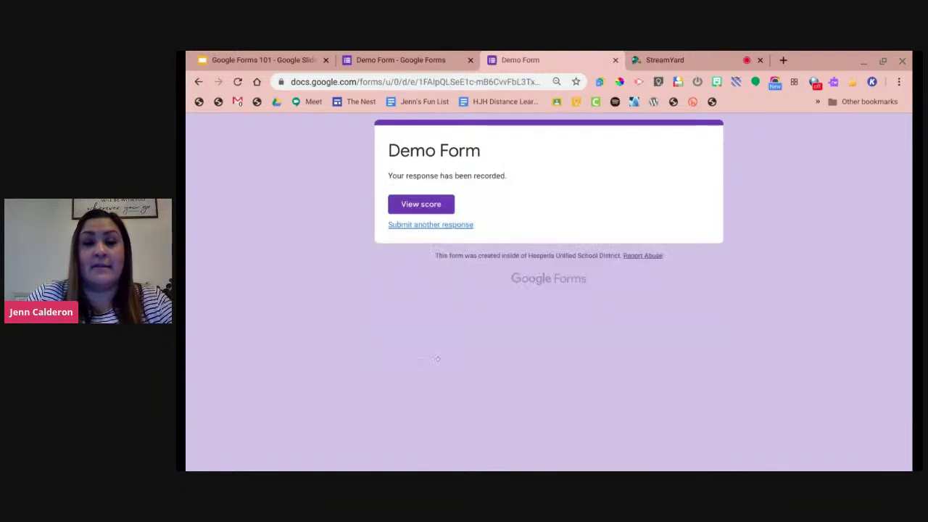
{"action": "left_click", "coordinate": [450, 61]}
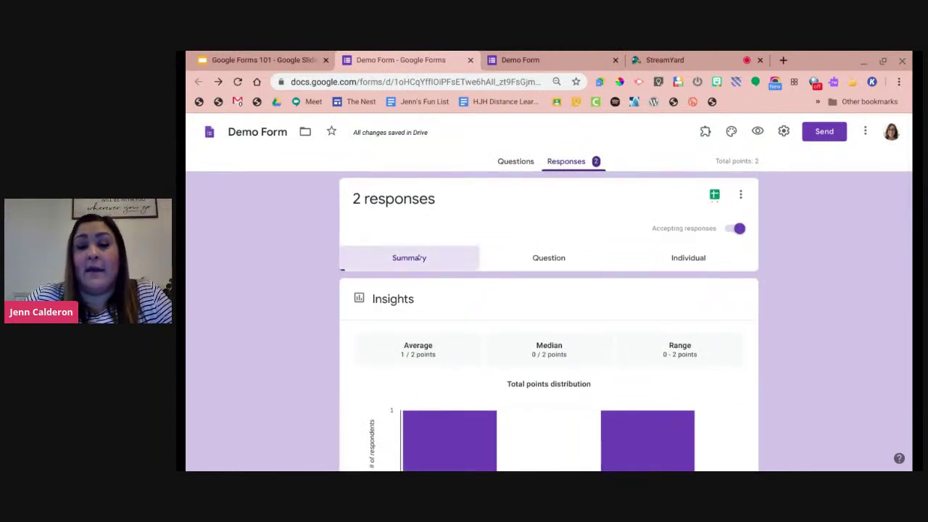
Check the Question and Individual response views, then return to the Summary points distribution.
{"action": "left_click", "coordinate": [549, 256]}
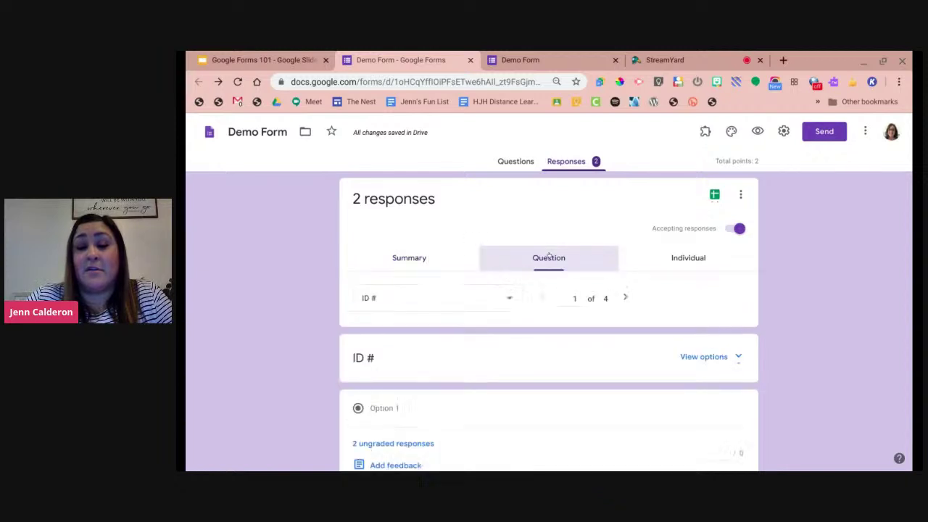
{"action": "left_click", "coordinate": [687, 264]}
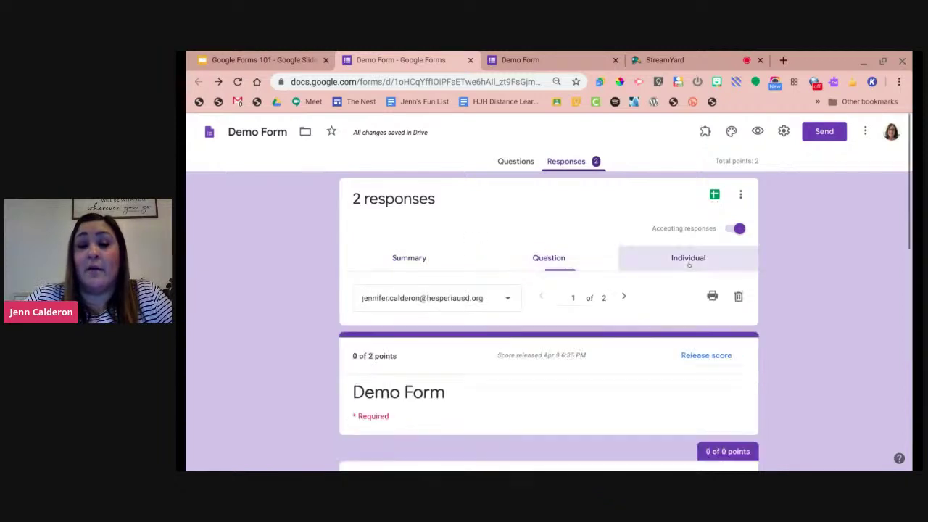
{"action": "left_click", "coordinate": [398, 260]}
{"action": "scroll", "coordinate": [300, 290], "scroll_direction": "down", "scroll_amount": 1}
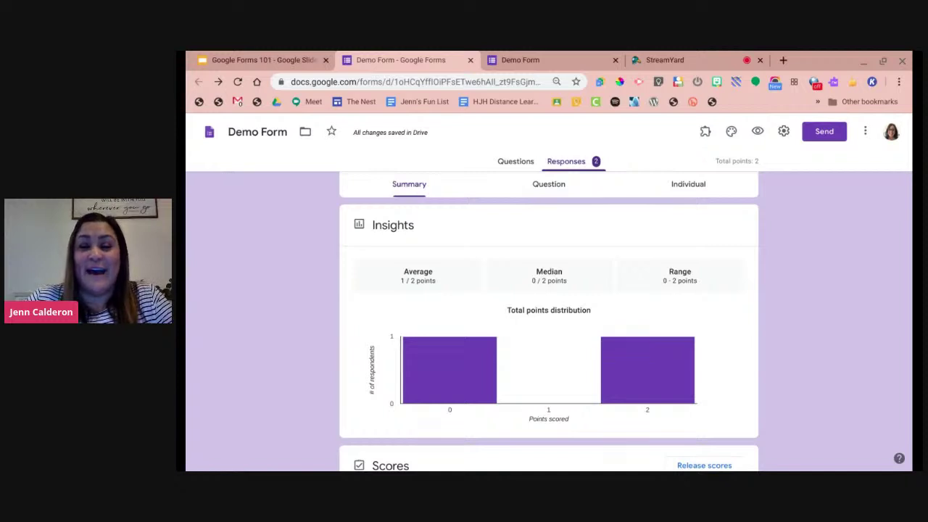
{"action": "scroll", "coordinate": [298, 295], "scroll_direction": "down", "scroll_amount": 1}
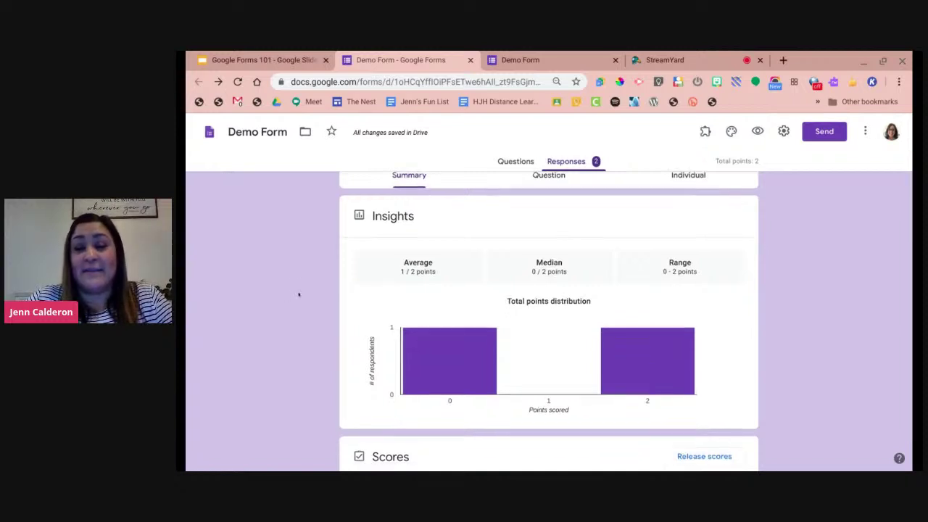
{"action": "mouse_move", "coordinate": [439, 327]}
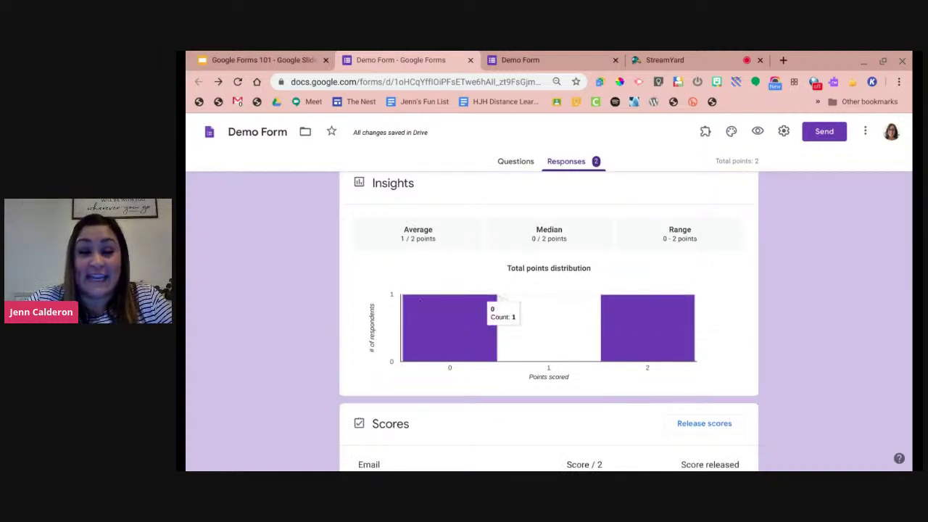
{"action": "mouse_move", "coordinate": [665, 328]}
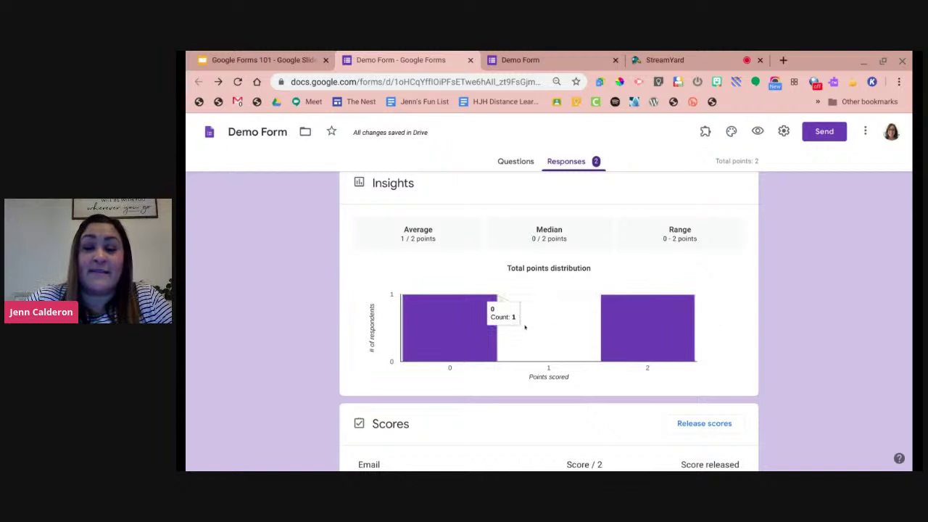
{"action": "mouse_move", "coordinate": [682, 326]}
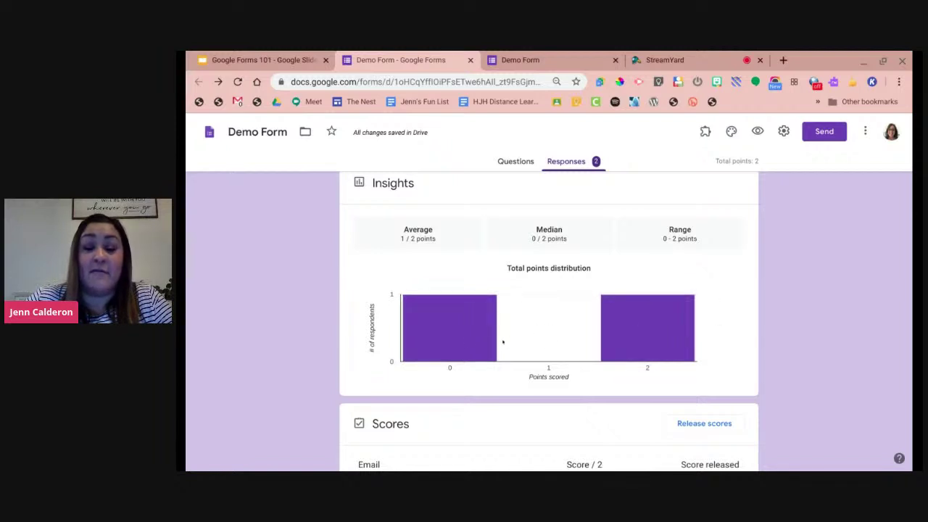
{"action": "mouse_move", "coordinate": [697, 300]}
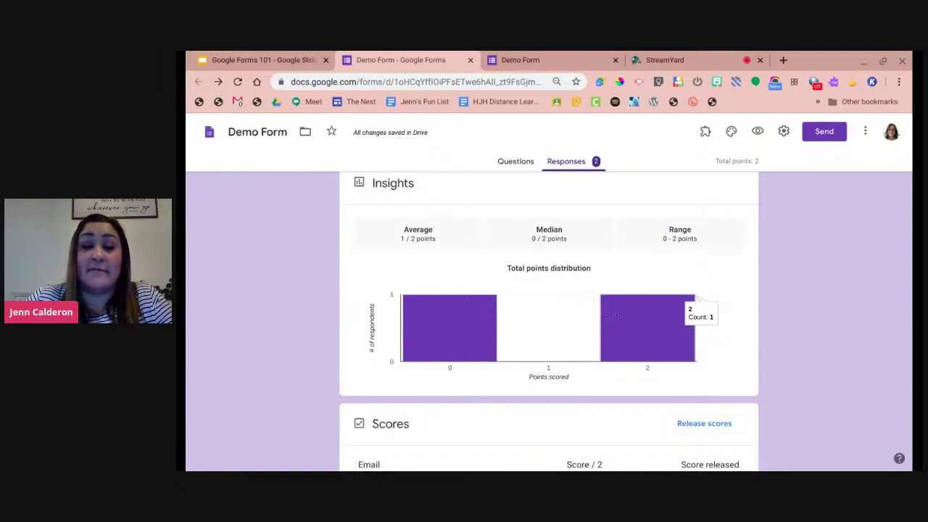
{"action": "scroll", "coordinate": [617, 315], "scroll_direction": "down", "scroll_amount": 2}
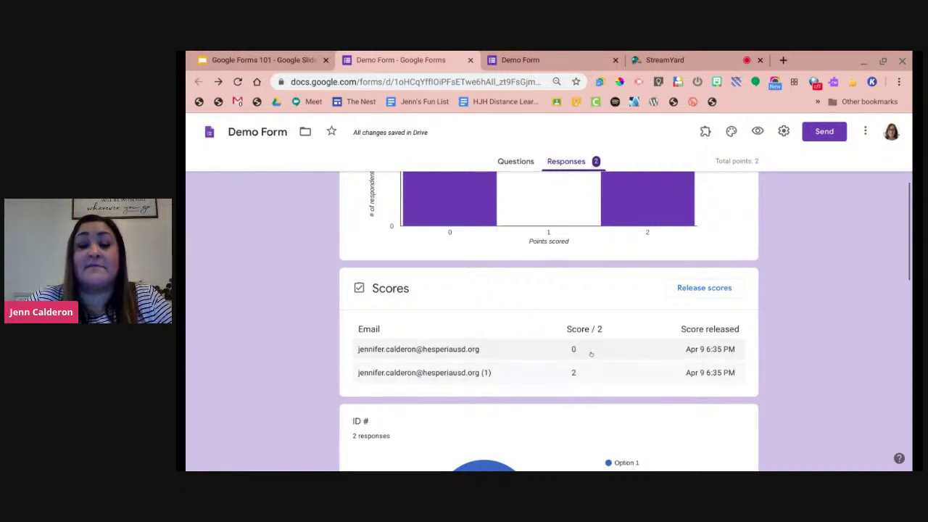
{"action": "scroll", "coordinate": [575, 388], "scroll_direction": "down", "scroll_amount": 3}
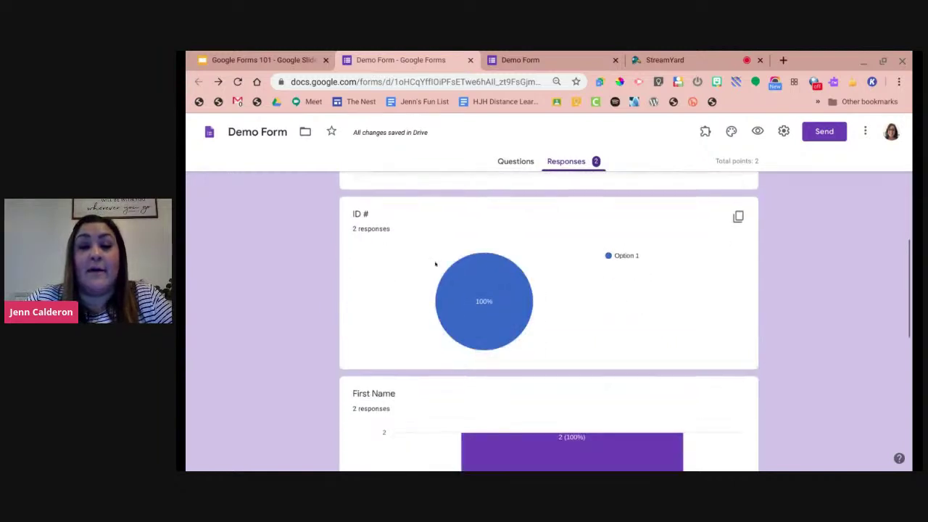
{"action": "scroll", "coordinate": [377, 304], "scroll_direction": "down", "scroll_amount": 2}
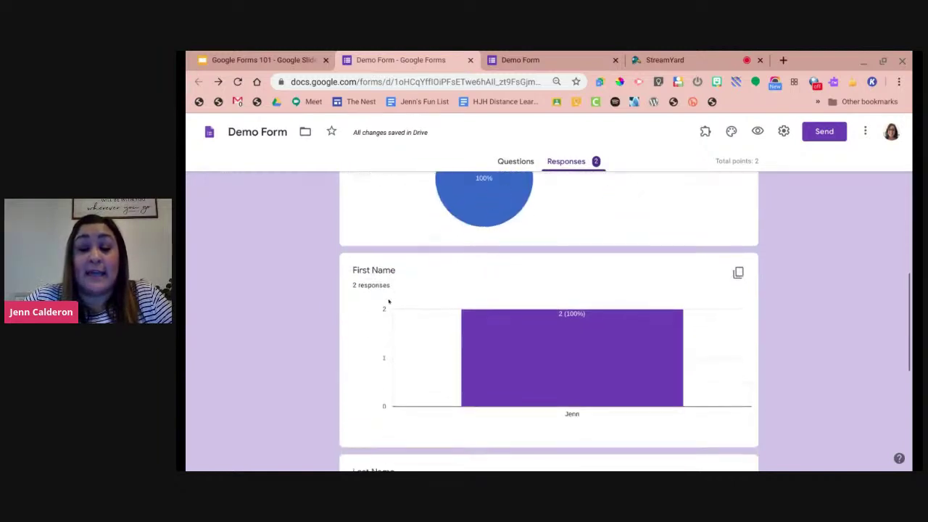
{"action": "scroll", "coordinate": [389, 301], "scroll_direction": "down", "scroll_amount": 2}
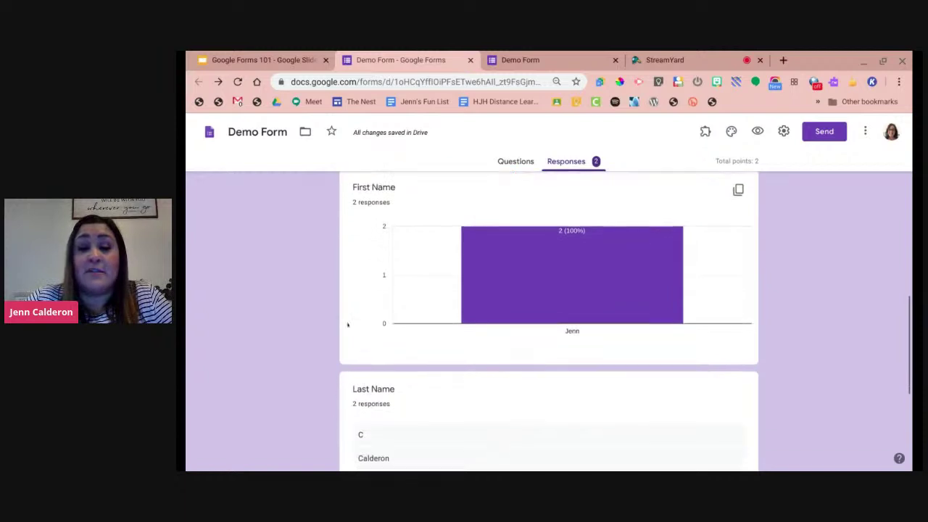
{"action": "scroll", "coordinate": [348, 324], "scroll_direction": "down", "scroll_amount": 5}
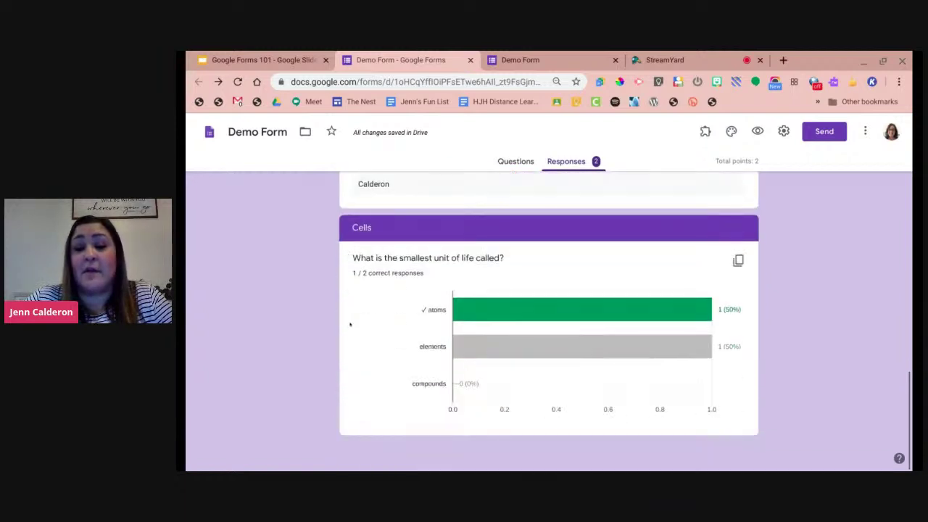
{"action": "scroll", "coordinate": [356, 317], "scroll_direction": "down", "scroll_amount": 1}
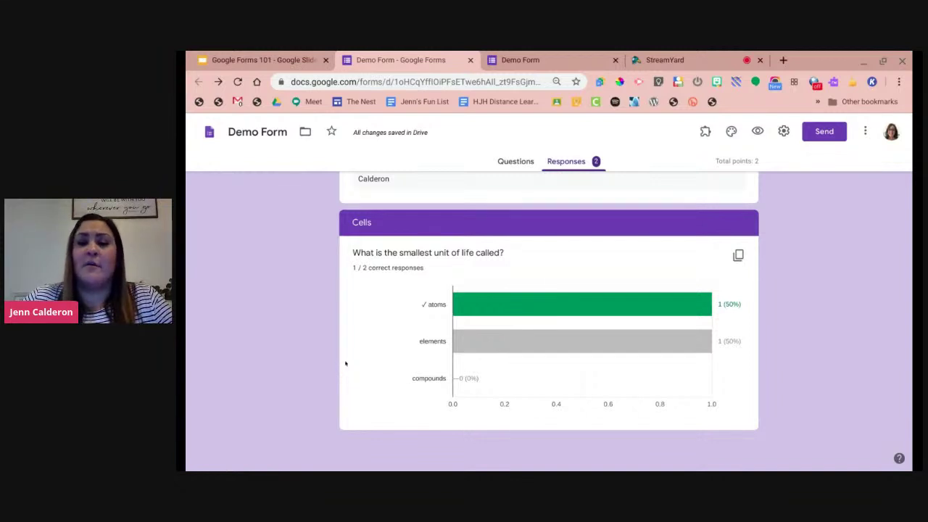
{"action": "scroll", "coordinate": [345, 363], "scroll_direction": "up", "scroll_amount": 4}
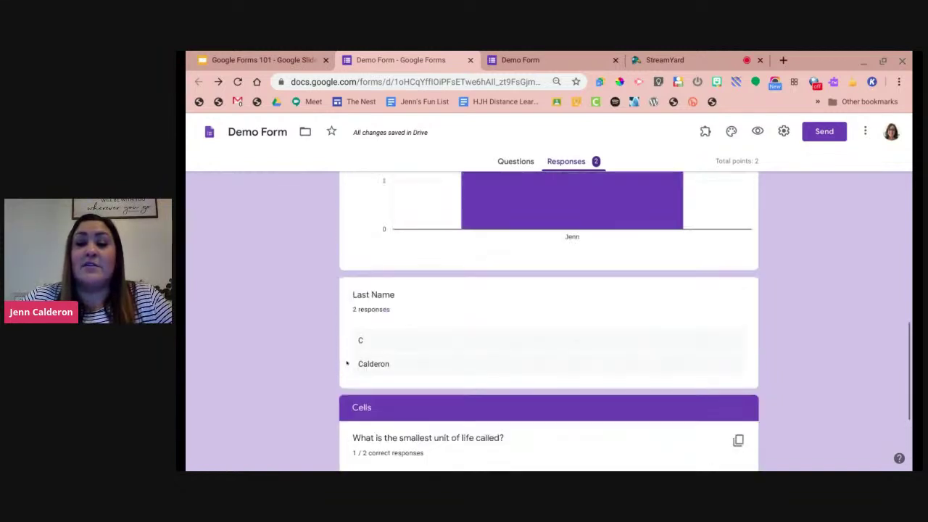
{"action": "scroll", "coordinate": [345, 365], "scroll_direction": "up", "scroll_amount": 2}
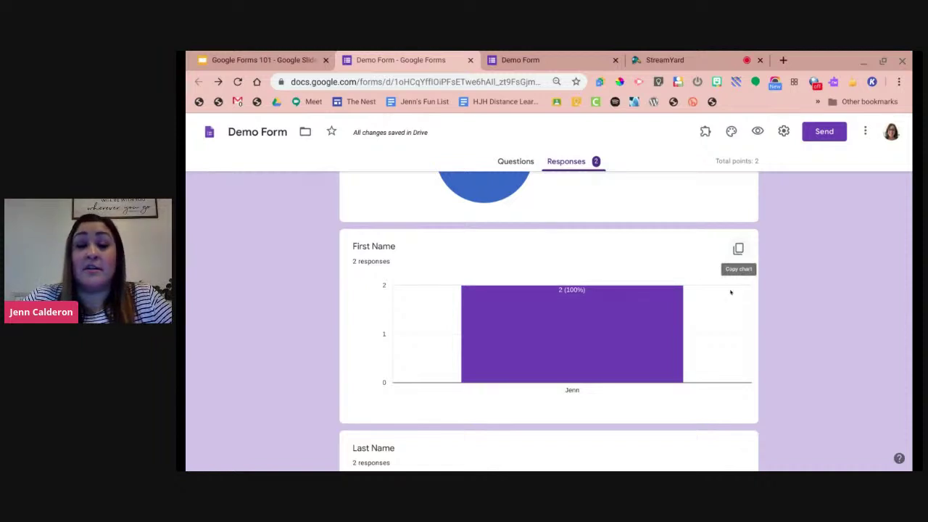
{"action": "scroll", "coordinate": [730, 293], "scroll_direction": "down", "scroll_amount": 5}
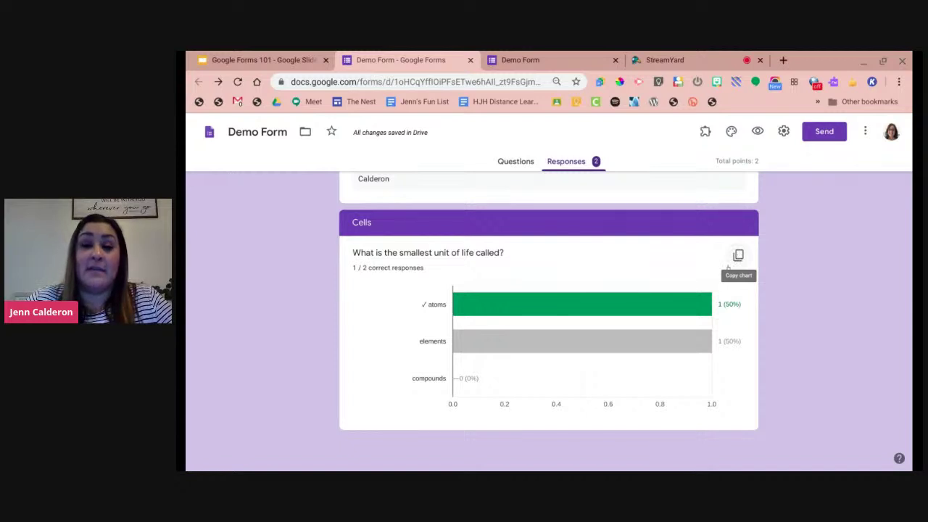
{"action": "scroll", "coordinate": [728, 270], "scroll_direction": "up", "scroll_amount": 15}
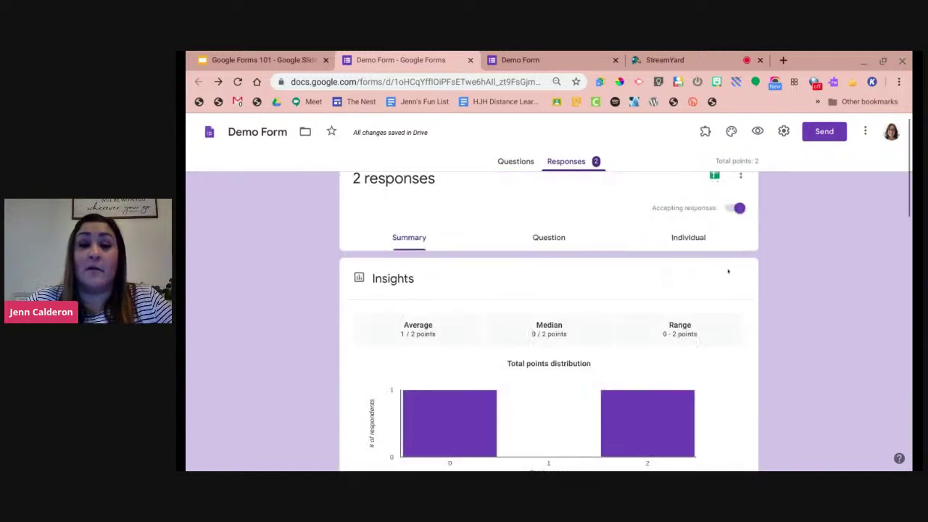
Link the responses to a new spreadsheet named Demo Form (Responses).
{"action": "scroll", "coordinate": [728, 271], "scroll_direction": "up", "scroll_amount": 1}
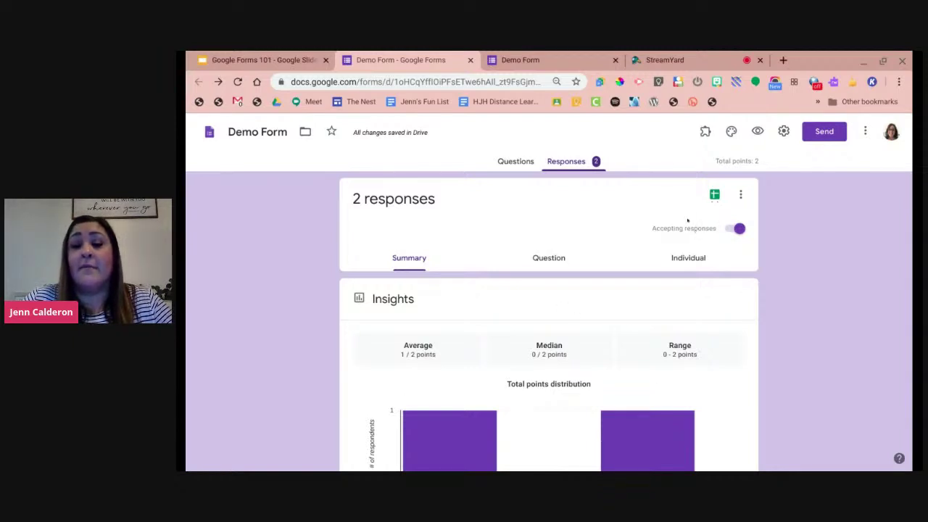
{"action": "left_click", "coordinate": [715, 195]}
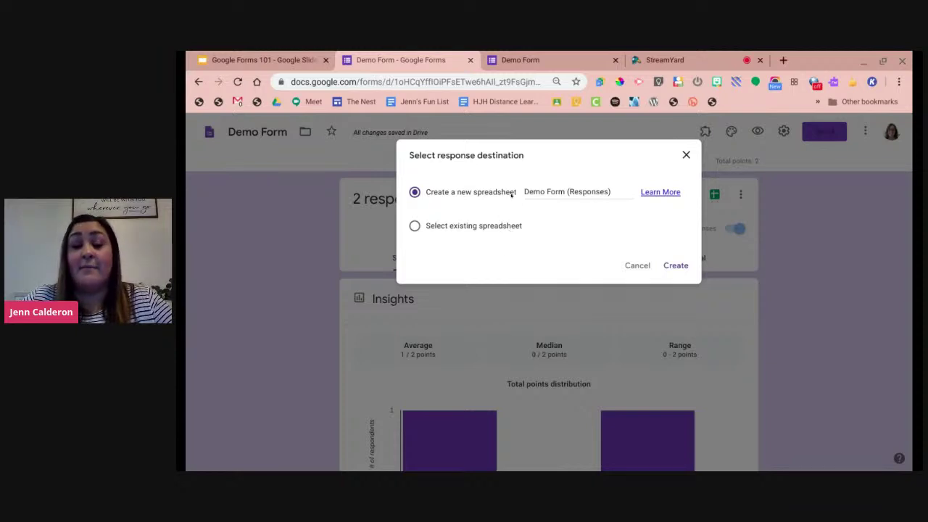
{"action": "left_click", "coordinate": [675, 267]}
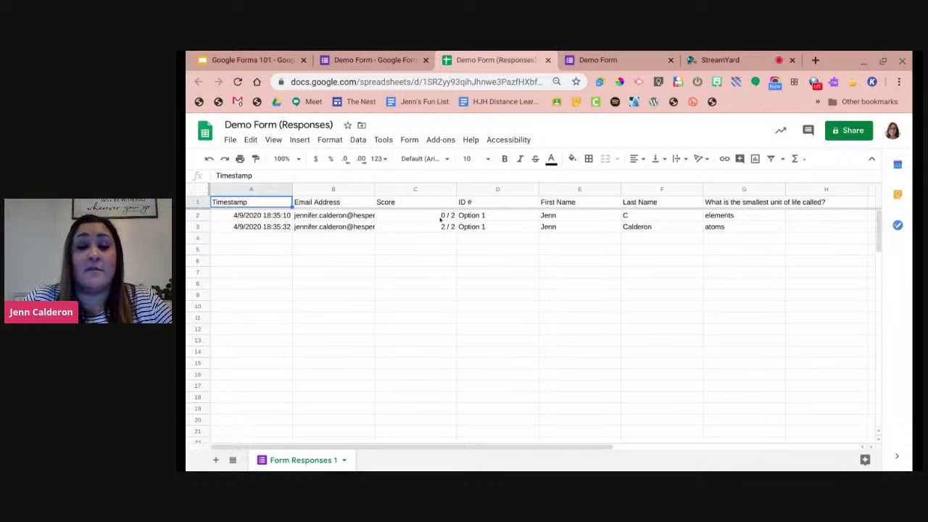
Switch between browser tabs back to the Demo Form responses summary.
{"action": "left_click", "coordinate": [352, 58]}
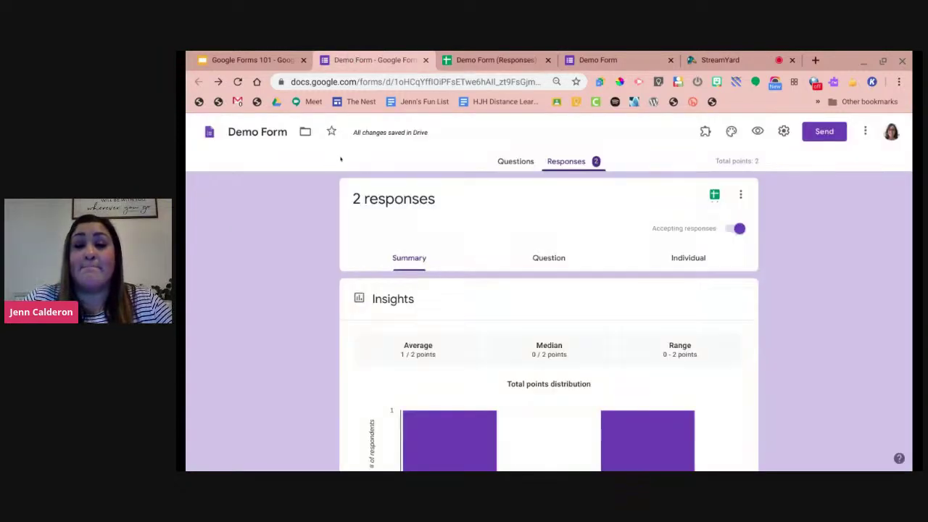
{"action": "left_click", "coordinate": [656, 62]}
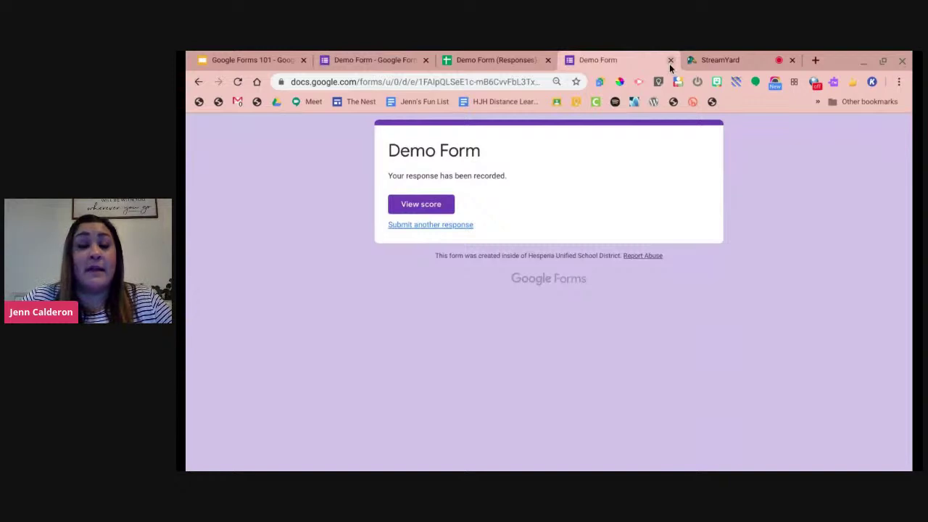
{"action": "left_click", "coordinate": [670, 60]}
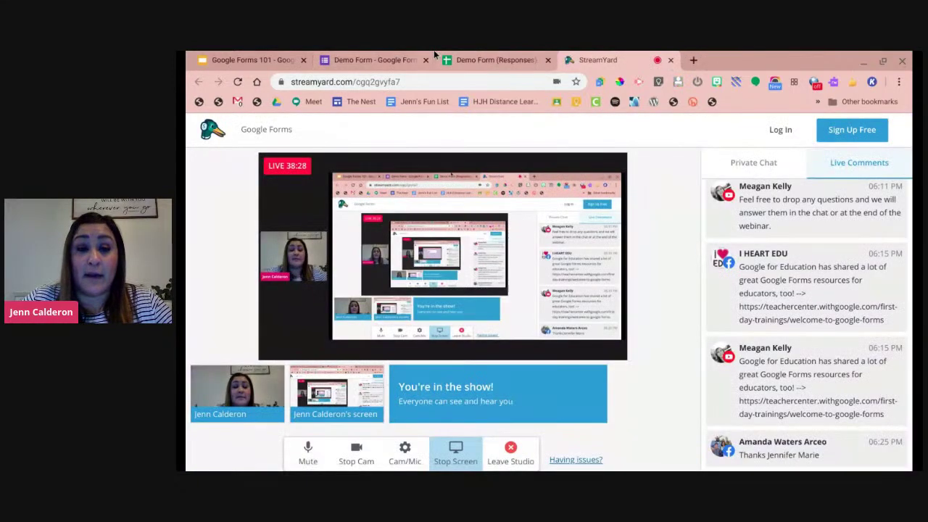
{"action": "left_click", "coordinate": [468, 58]}
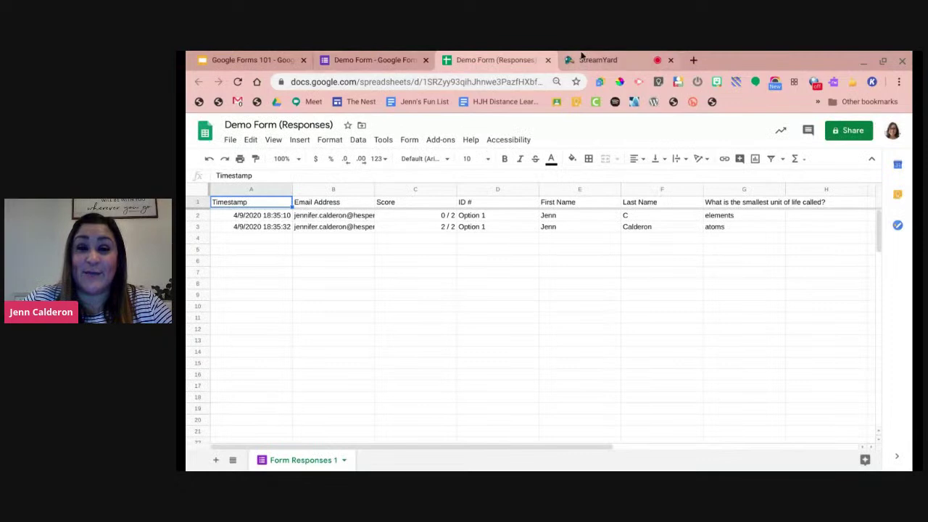
{"action": "left_click", "coordinate": [580, 58]}
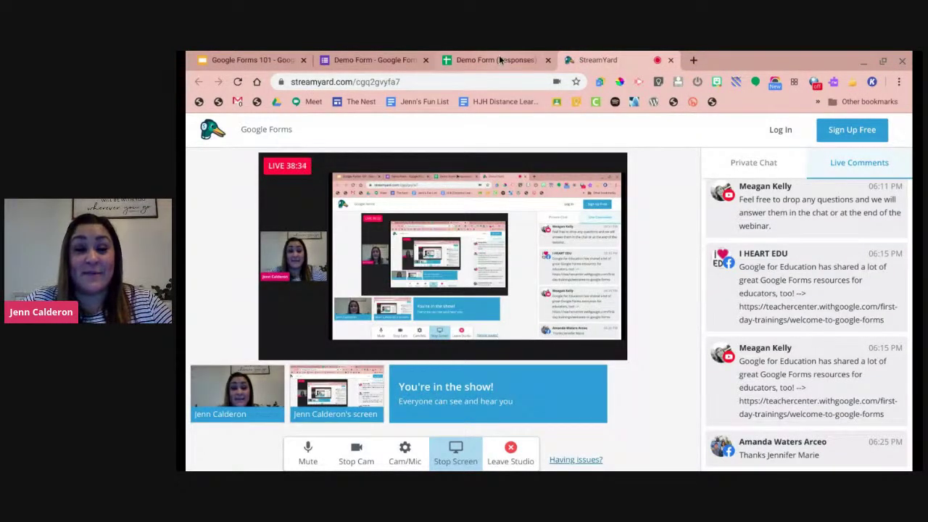
{"action": "left_click", "coordinate": [392, 55]}
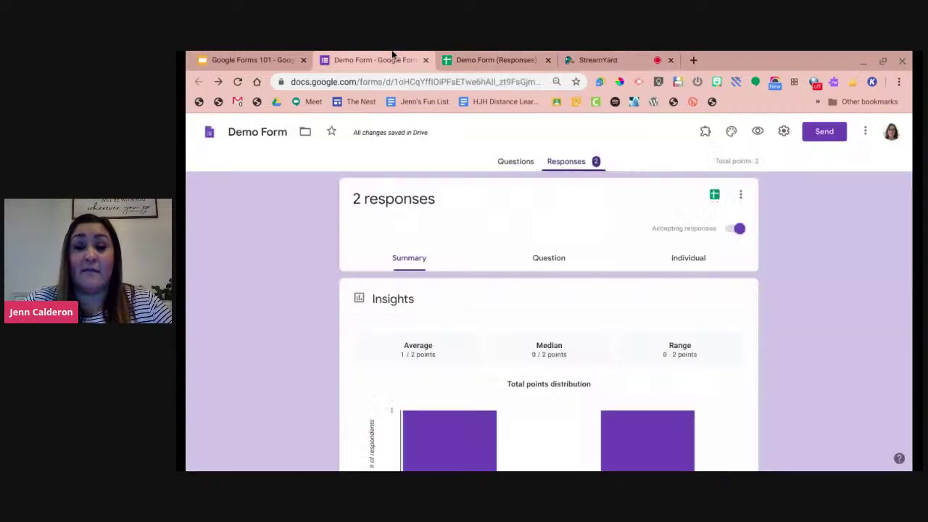
{"action": "scroll", "coordinate": [573, 339], "scroll_direction": "down", "scroll_amount": 1}
{"action": "scroll", "coordinate": [574, 339], "scroll_direction": "up", "scroll_amount": 1}
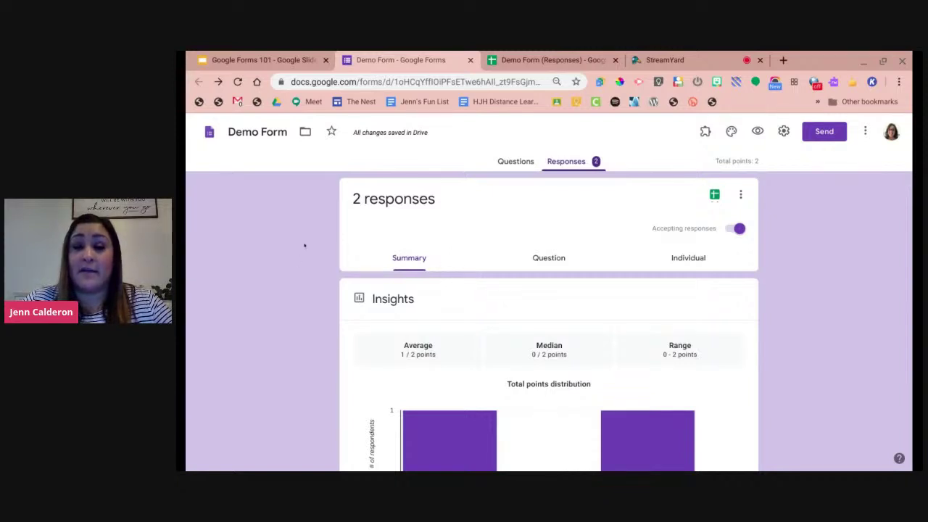
Close the Demo Form (Responses) spreadsheet tab and start a new blank form.
{"action": "left_click", "coordinate": [545, 60]}
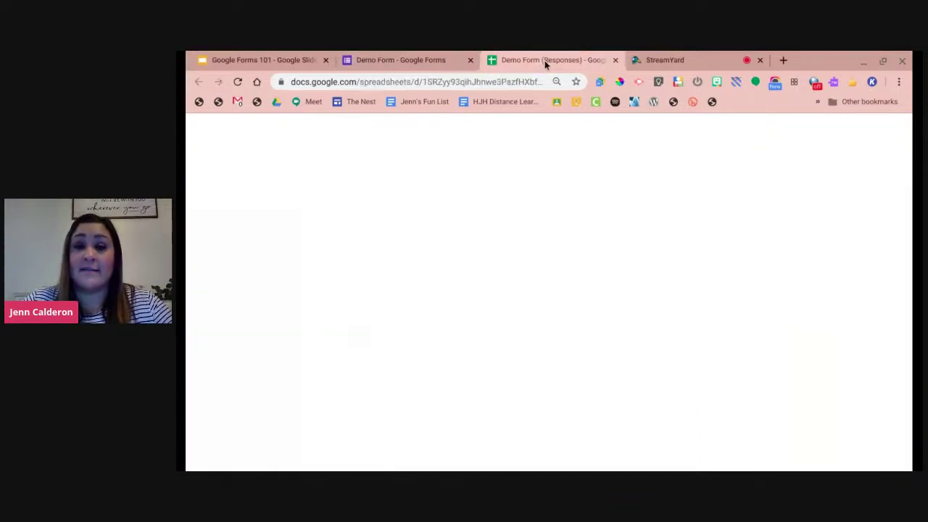
{"action": "key", "text": "ctrl+Tab"}
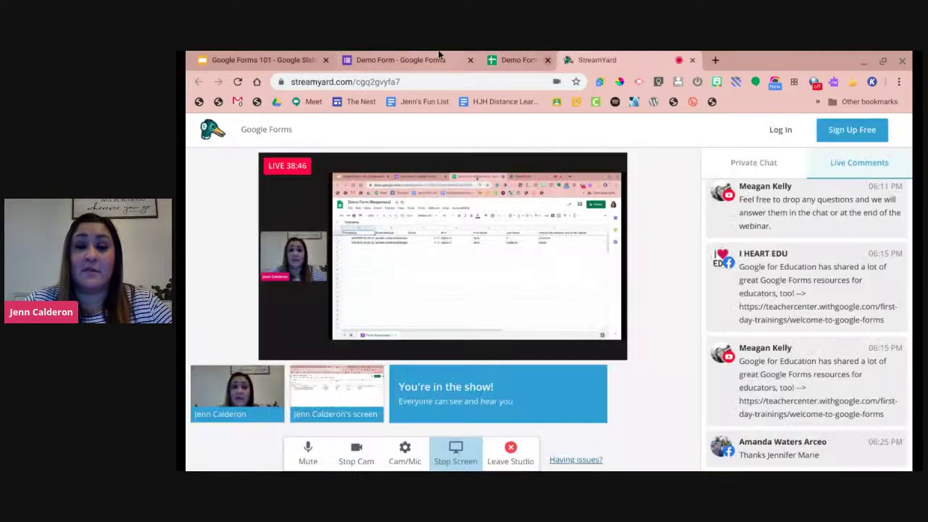
{"action": "left_click", "coordinate": [428, 60]}
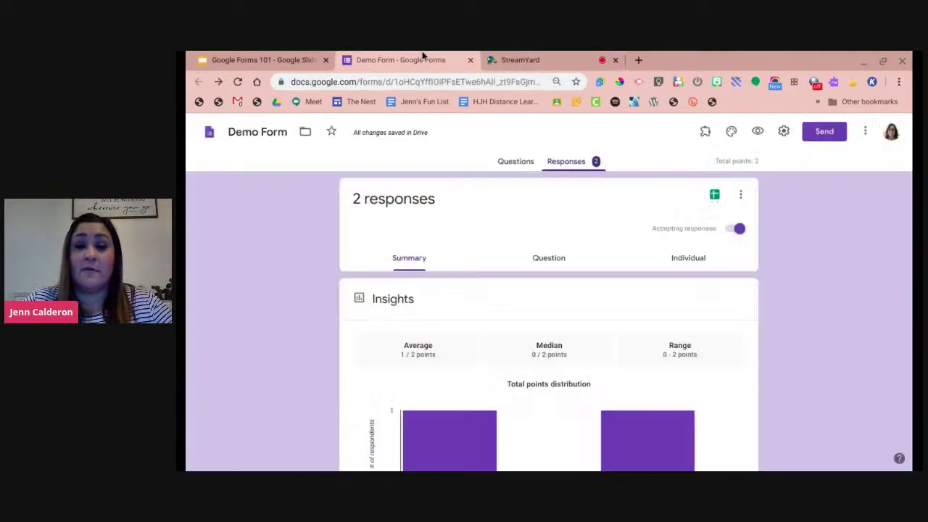
{"action": "left_click", "coordinate": [601, 84]}
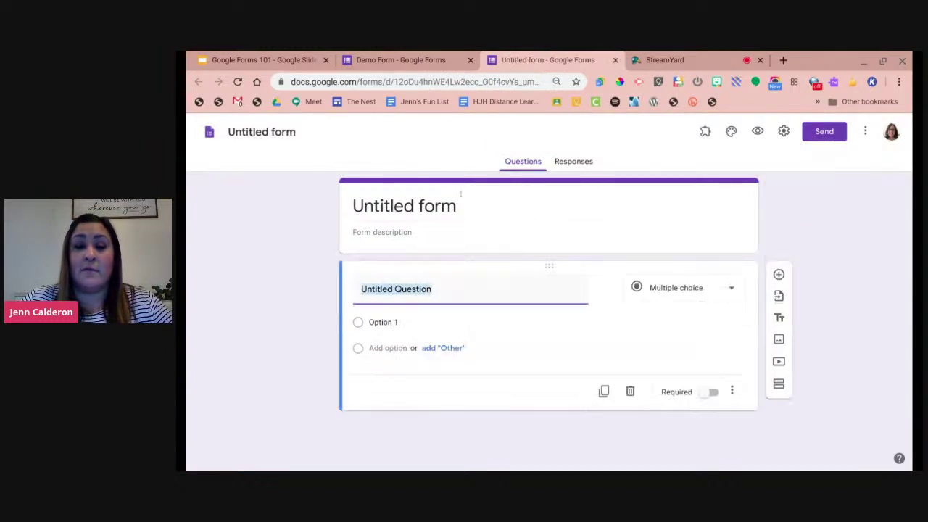
Rename the new blank form from Untitled form to 'Awards'.
{"action": "left_click", "coordinate": [293, 128]}
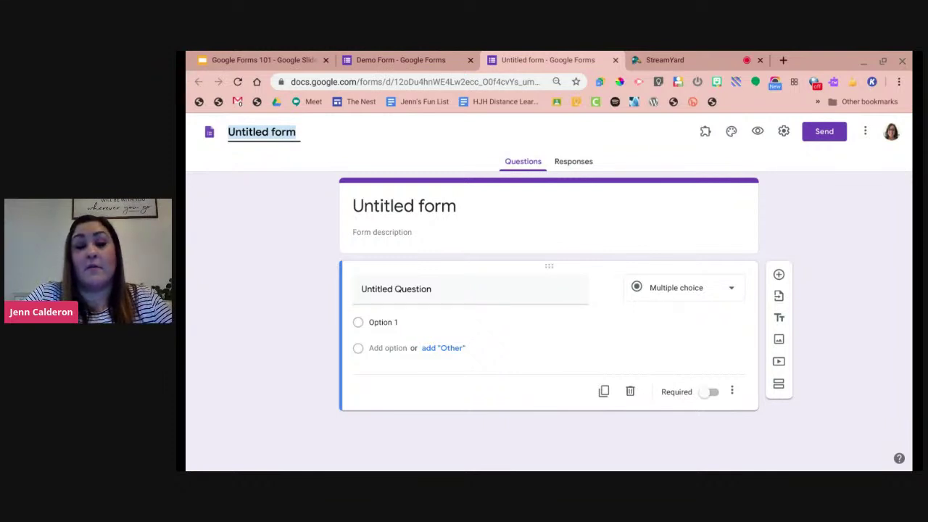
{"action": "type", "text": "Awards"}
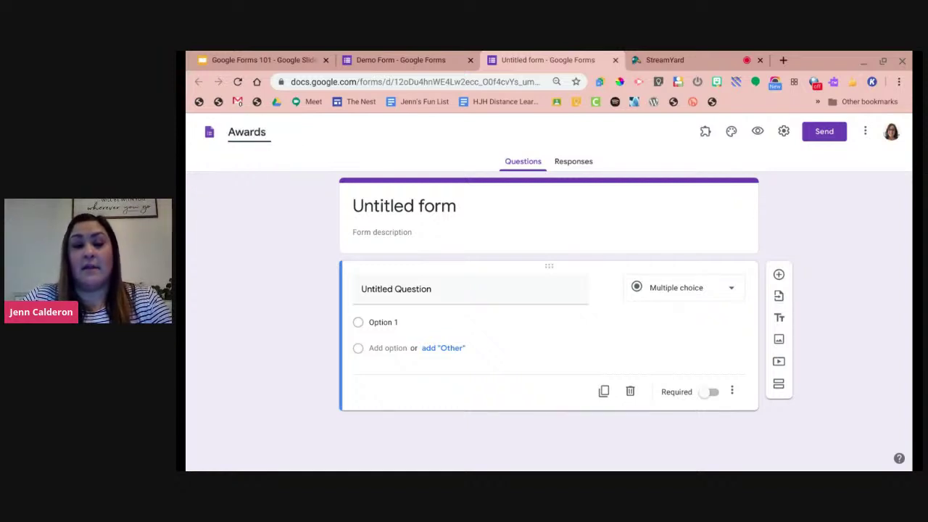
{"action": "left_click", "coordinate": [236, 207]}
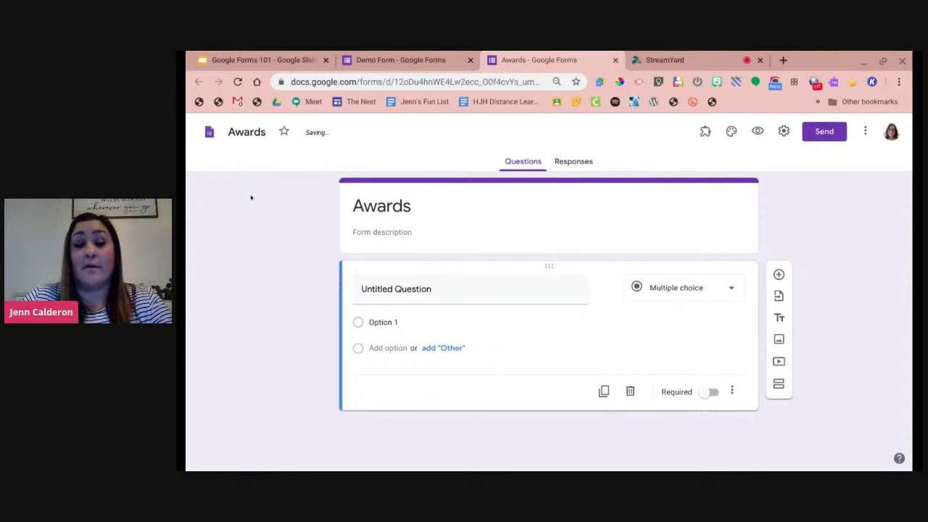
{"action": "left_click", "coordinate": [396, 288]}
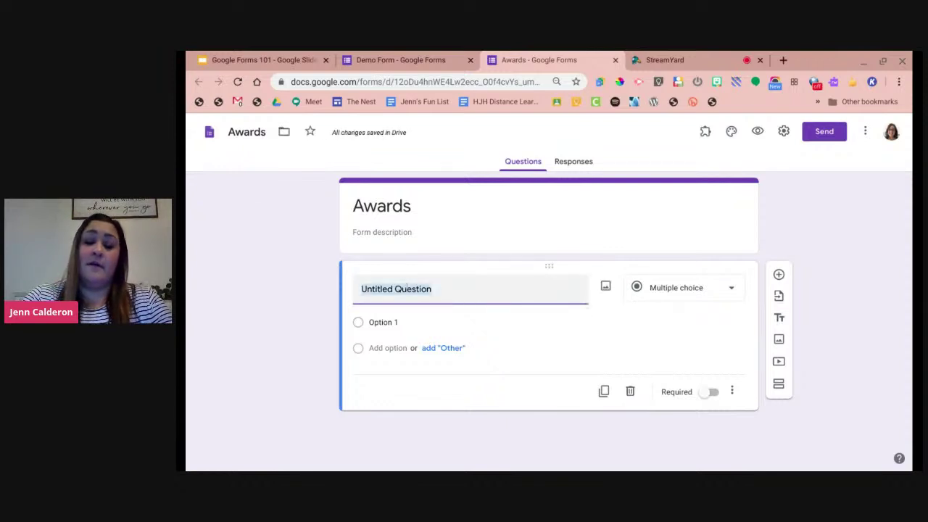
Title the first question 'First Name' and duplicate it as 'Last Name'.
{"action": "type", "text": "First Name"}
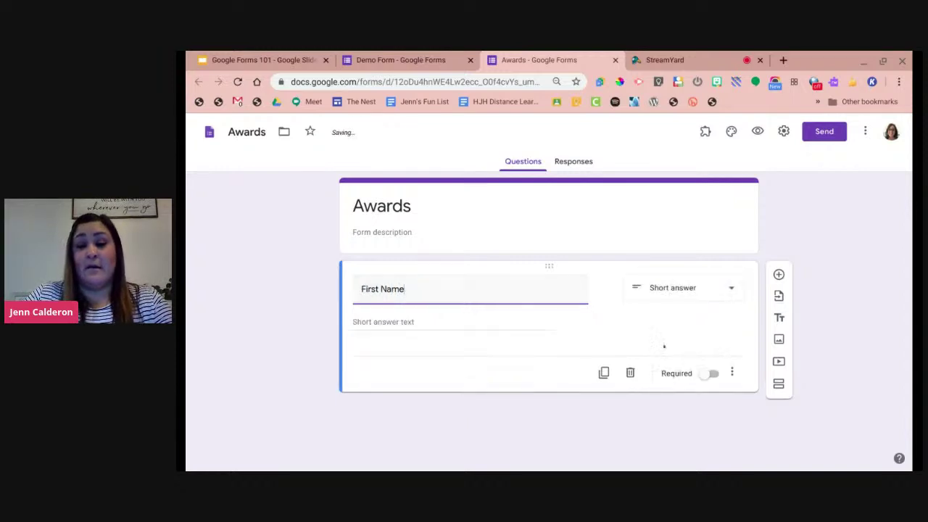
{"action": "left_click", "coordinate": [603, 391]}
{"action": "type", "text": "Last Name"}
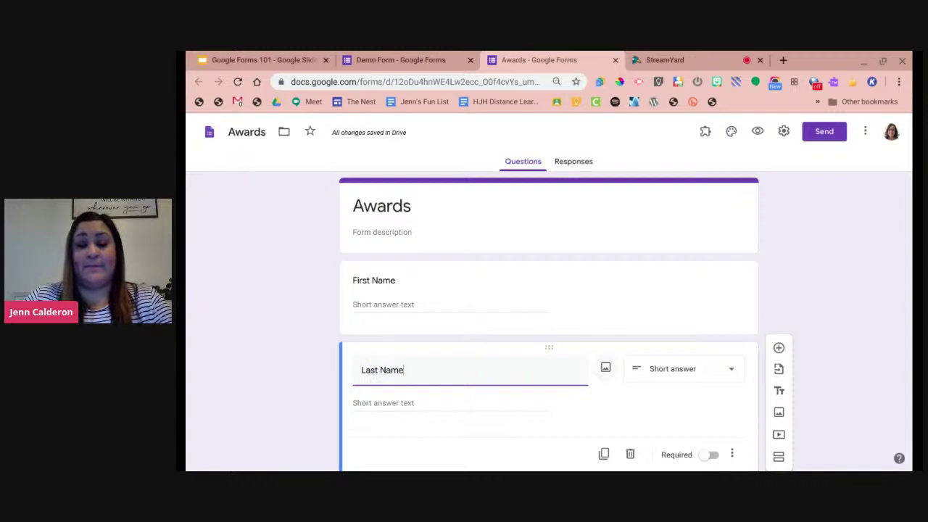
Duplicate Last Name into a question titled 'Name of the Award'.
{"action": "scroll", "coordinate": [546, 428], "scroll_direction": "down", "scroll_amount": 1}
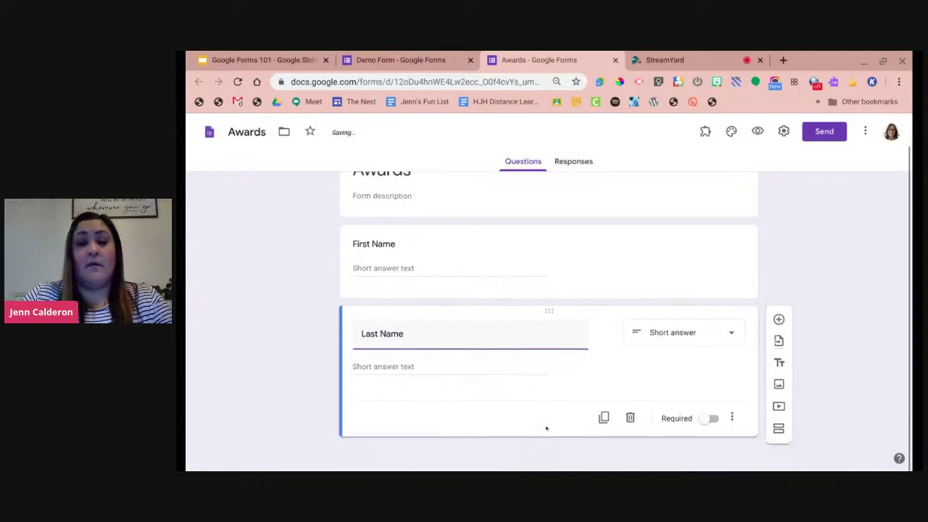
{"action": "left_click", "coordinate": [604, 418]}
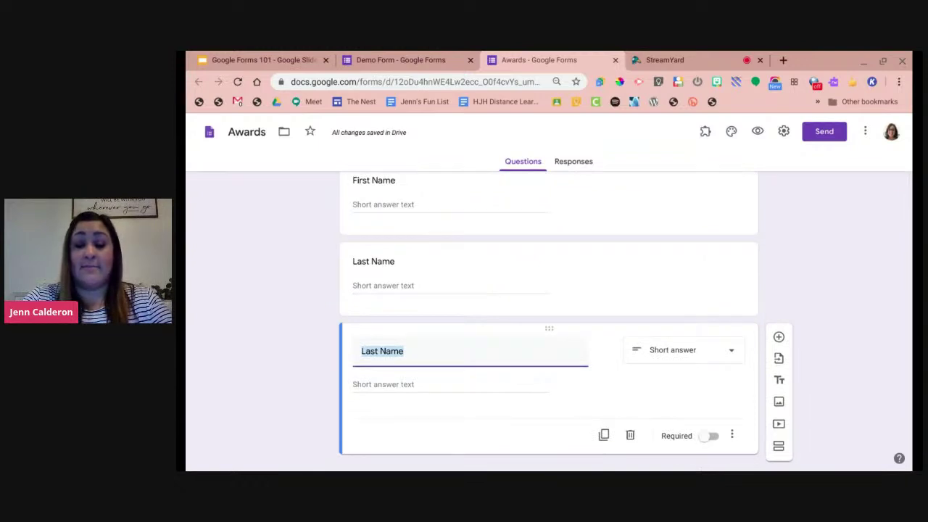
{"action": "type", "text": "Team"}
{"action": "key", "text": "BackSpace"}
{"action": "key", "text": "BackSpace"}
{"action": "key", "text": "BackSpace"}
{"action": "key", "text": "BackSpace"}
{"action": "type", "text": "Name of the"}
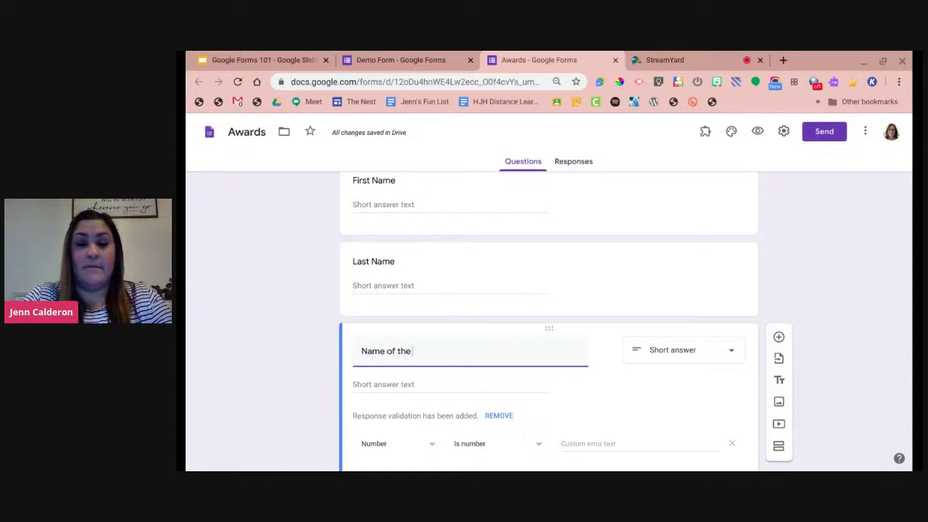
{"action": "type", "text": " Award"}
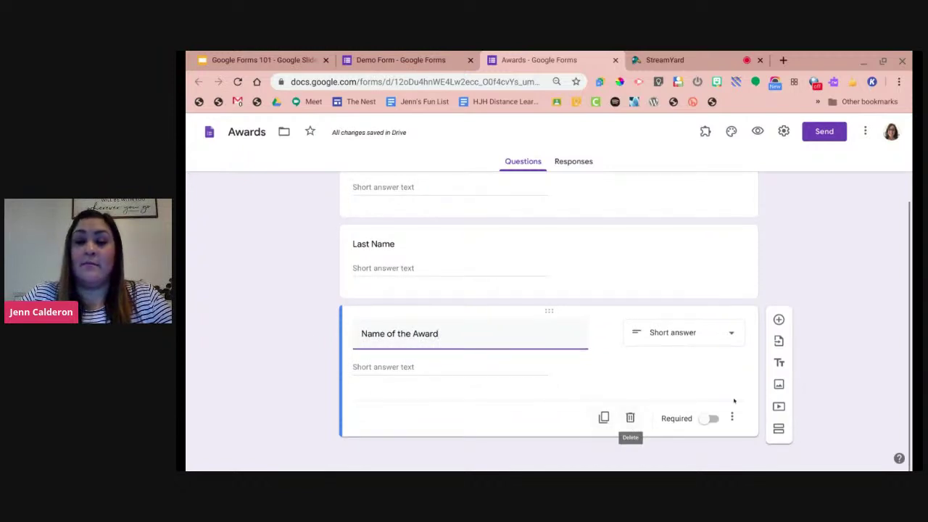
Add a 'Date' question below it, then return to the Google Forms 101 slides.
{"action": "left_click", "coordinate": [778, 319]}
{"action": "type", "text": "Date"}
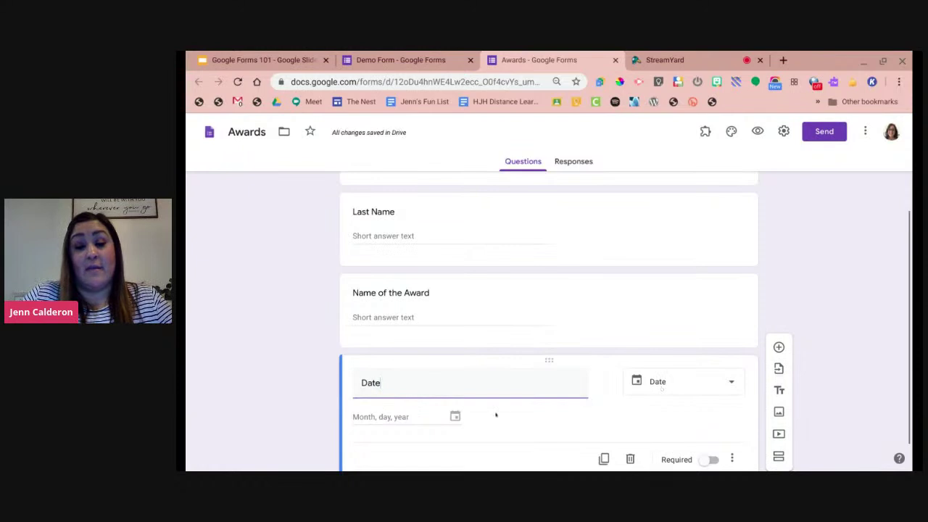
{"action": "scroll", "coordinate": [511, 424], "scroll_direction": "up", "scroll_amount": 3}
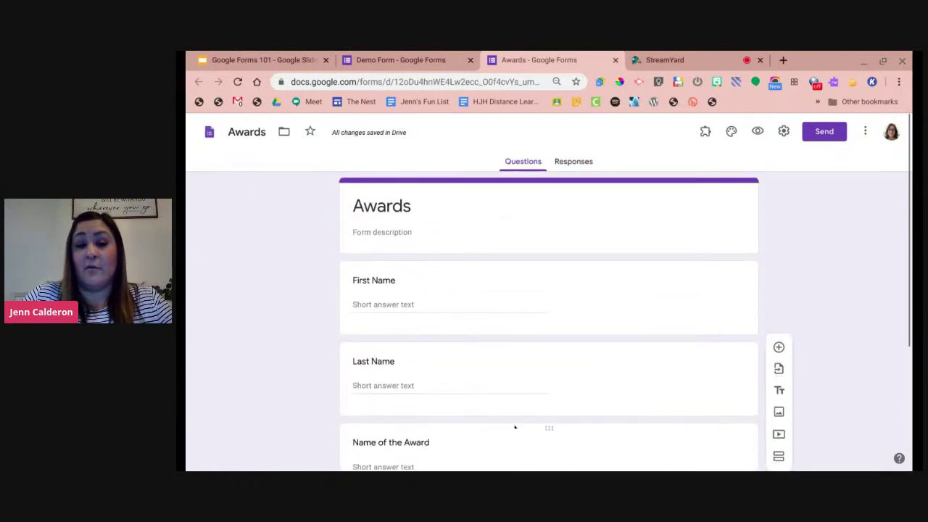
{"action": "scroll", "coordinate": [516, 418], "scroll_direction": "down", "scroll_amount": 3}
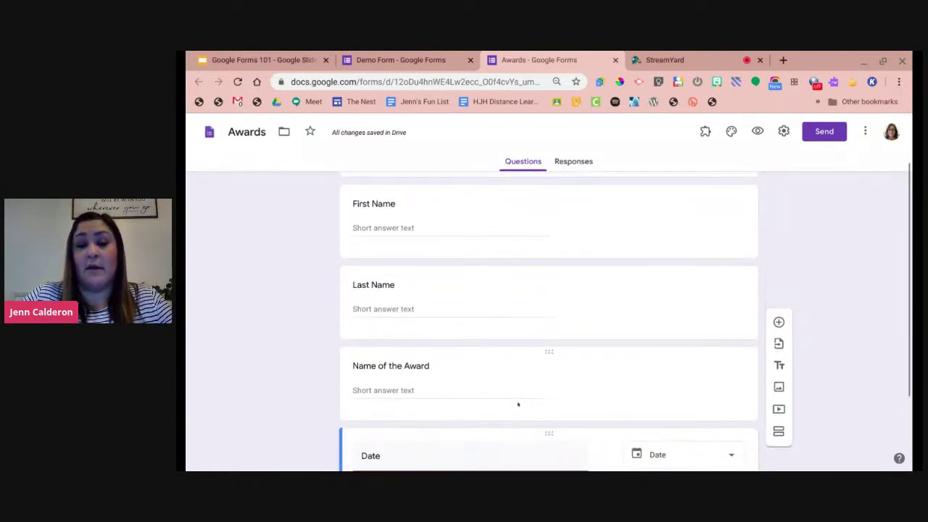
{"action": "scroll", "coordinate": [517, 404], "scroll_direction": "up", "scroll_amount": 2}
{"action": "left_click", "coordinate": [286, 58]}
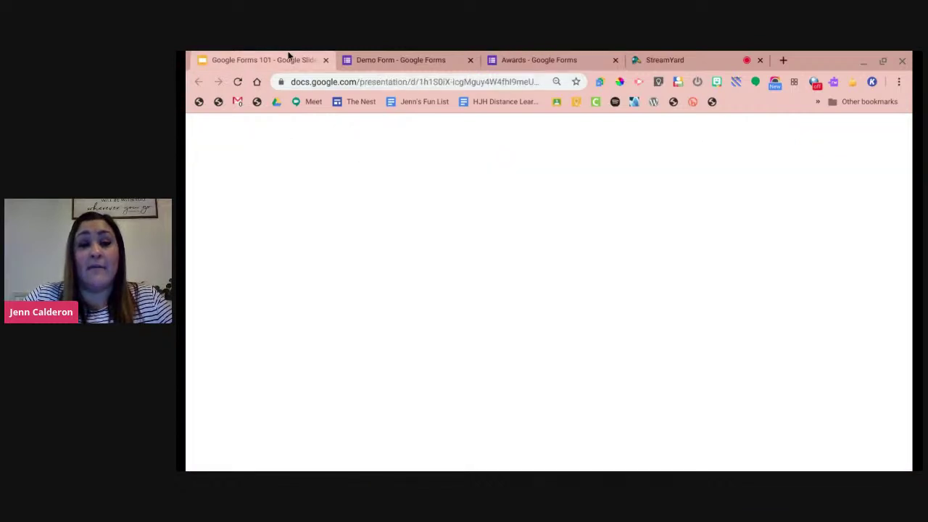
Review slide 26's Award Template example and its form link, then return to Awards.
{"action": "scroll", "coordinate": [250, 305], "scroll_direction": "down", "scroll_amount": 6}
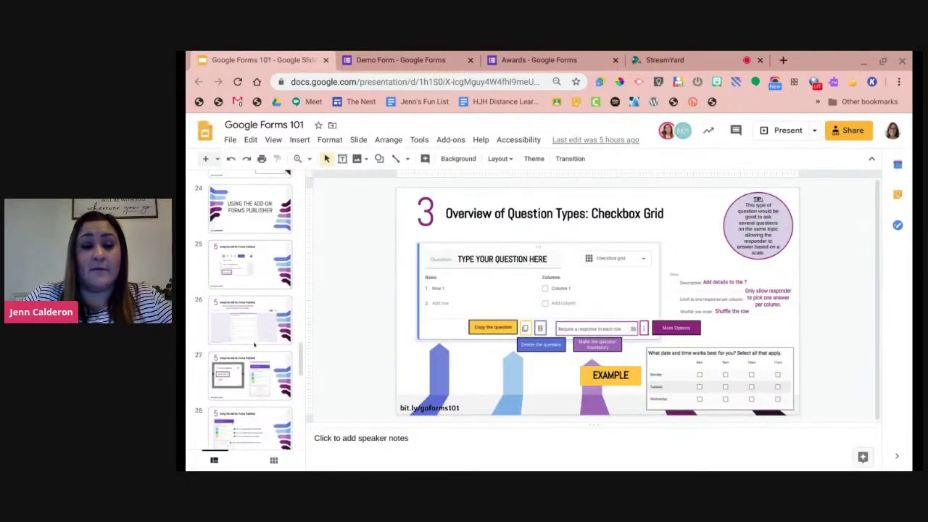
{"action": "scroll", "coordinate": [254, 345], "scroll_direction": "down", "scroll_amount": 2}
{"action": "left_click", "coordinate": [258, 329]}
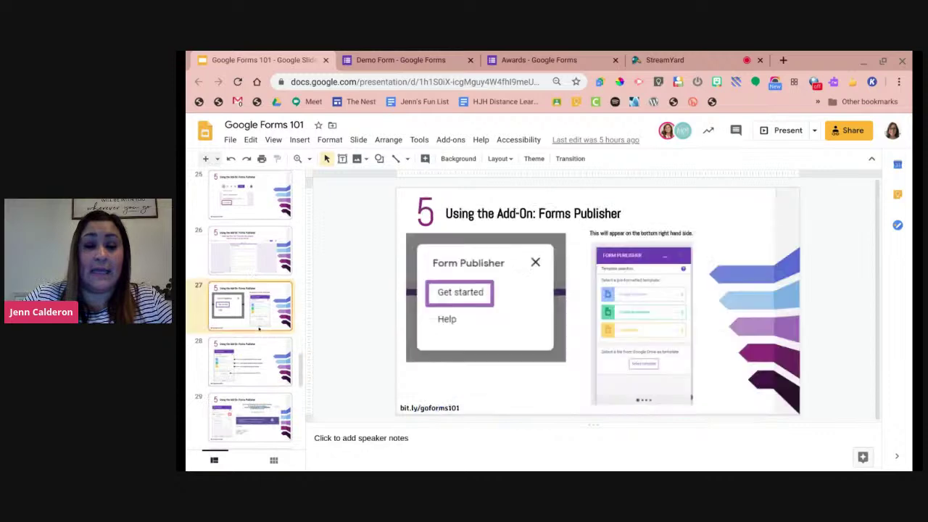
{"action": "left_click", "coordinate": [251, 248]}
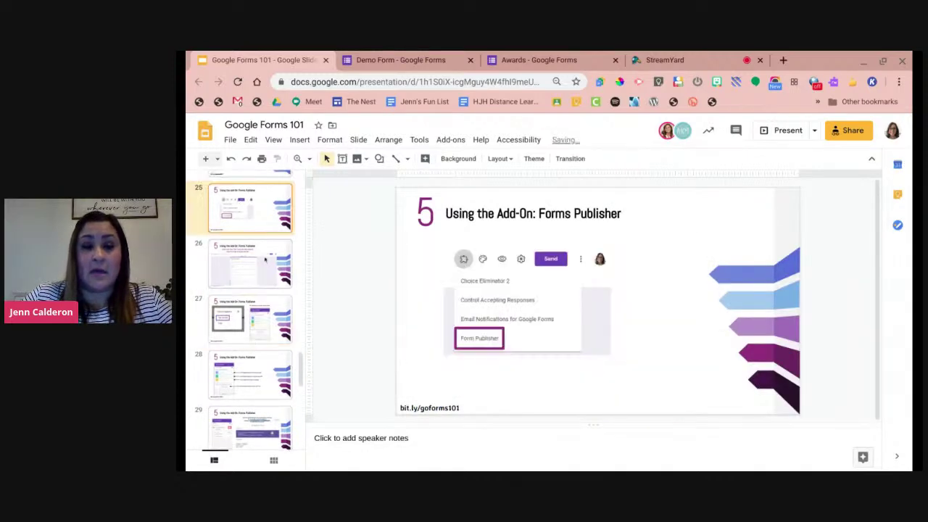
{"action": "left_click", "coordinate": [517, 299]}
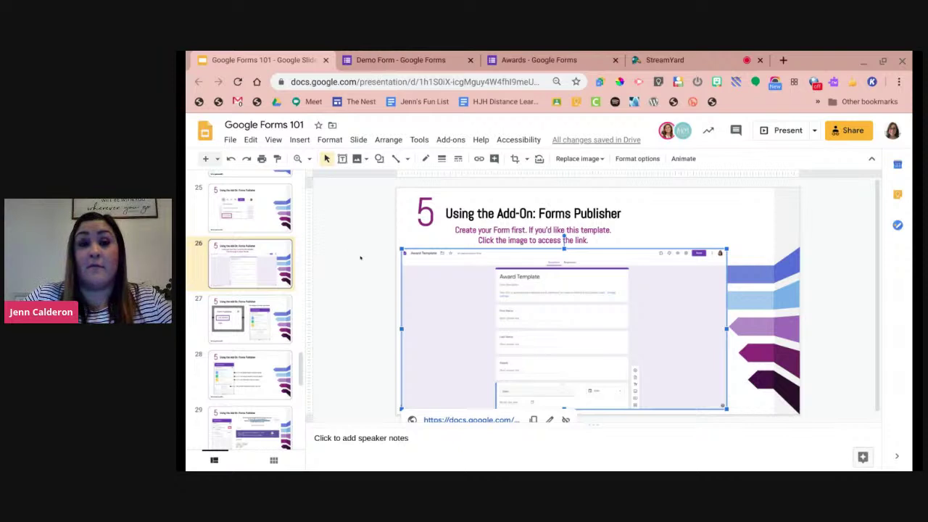
{"action": "left_click", "coordinate": [539, 59]}
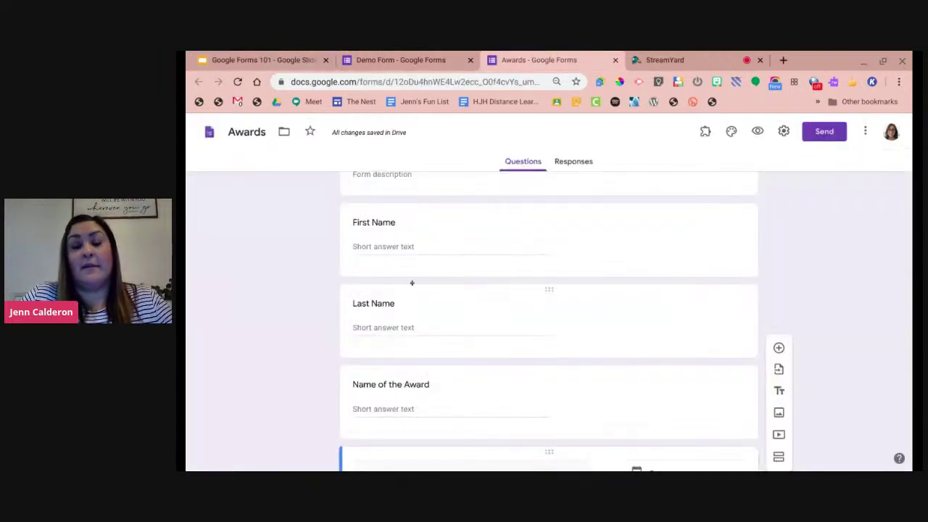
{"action": "scroll", "coordinate": [412, 283], "scroll_direction": "up", "scroll_amount": 1}
{"action": "scroll", "coordinate": [278, 296], "scroll_direction": "down", "scroll_amount": 1}
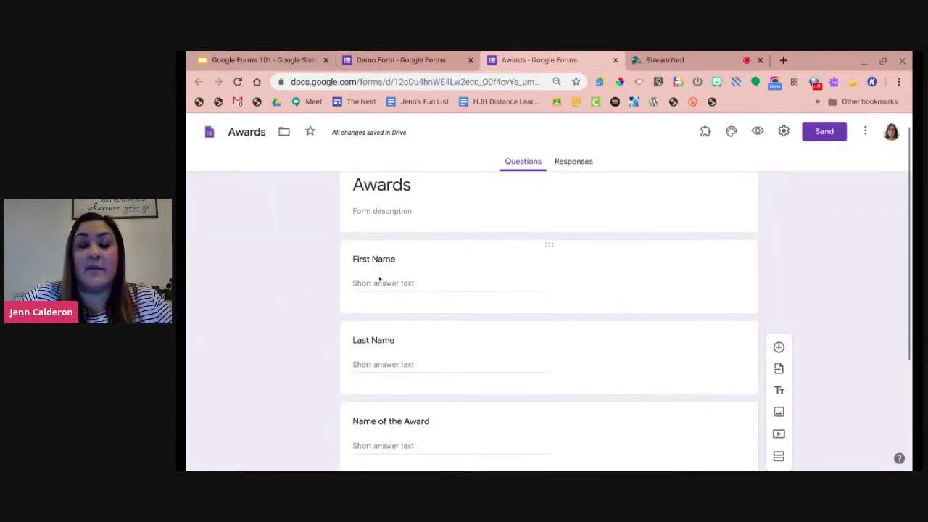
{"action": "scroll", "coordinate": [412, 264], "scroll_direction": "down", "scroll_amount": 2}
{"action": "scroll", "coordinate": [454, 347], "scroll_direction": "down", "scroll_amount": 1}
{"action": "scroll", "coordinate": [643, 398], "scroll_direction": "down", "scroll_amount": 1}
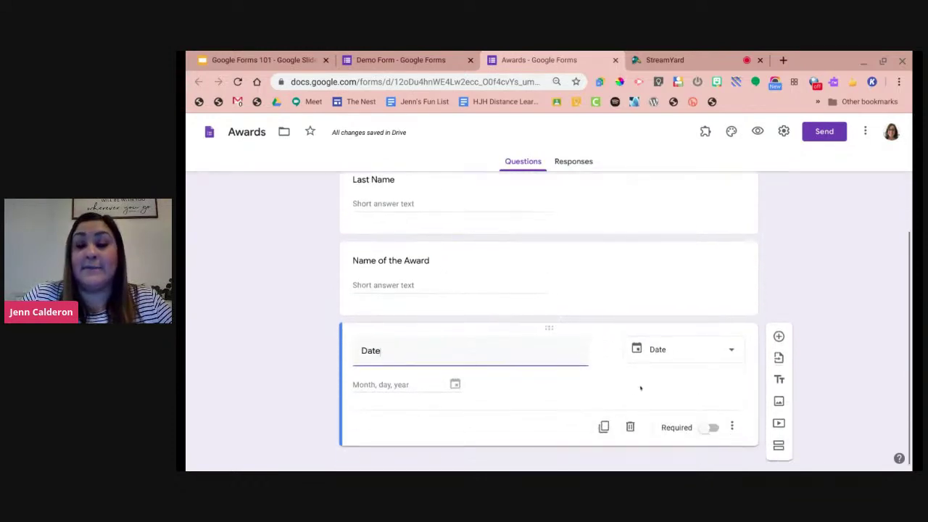
{"action": "scroll", "coordinate": [292, 232], "scroll_direction": "up", "scroll_amount": 5}
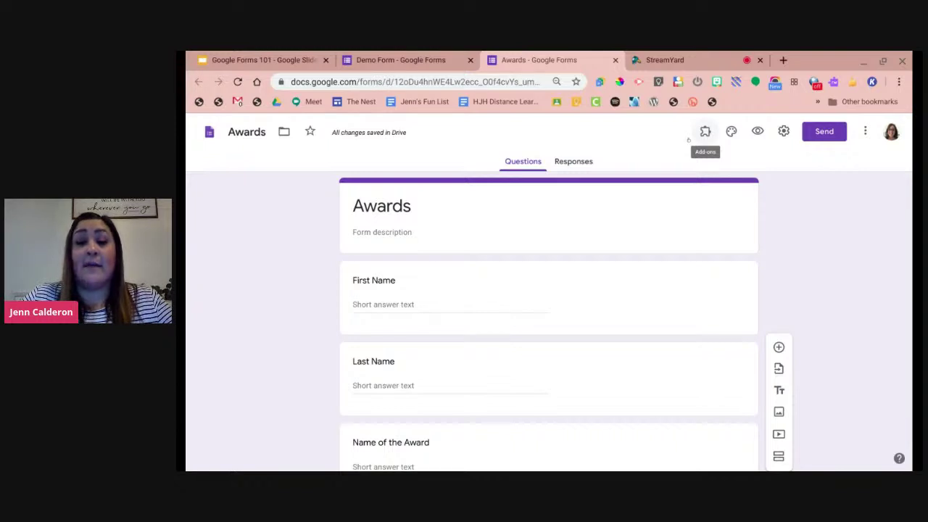
{"action": "left_click", "coordinate": [705, 131]}
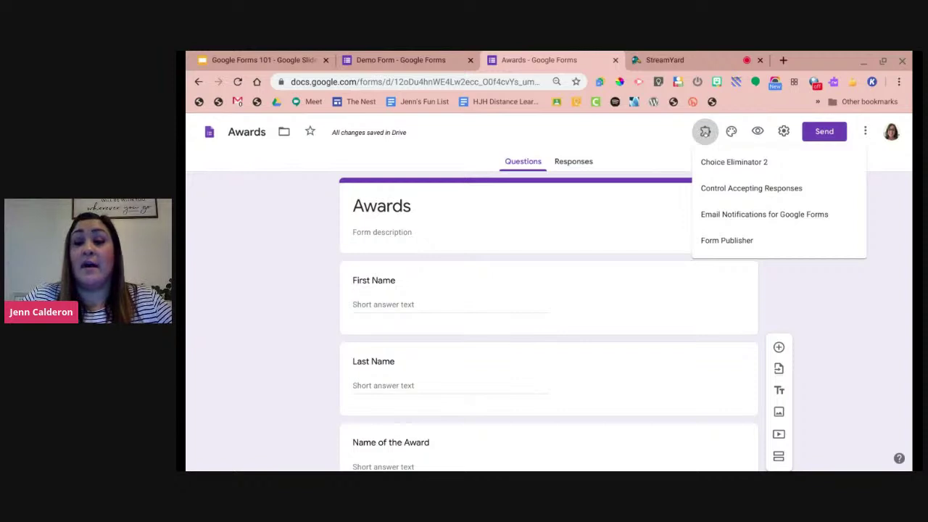
Close the installed add-ons list and open the Forms add-on marketplace from More.
{"action": "left_click", "coordinate": [864, 131]}
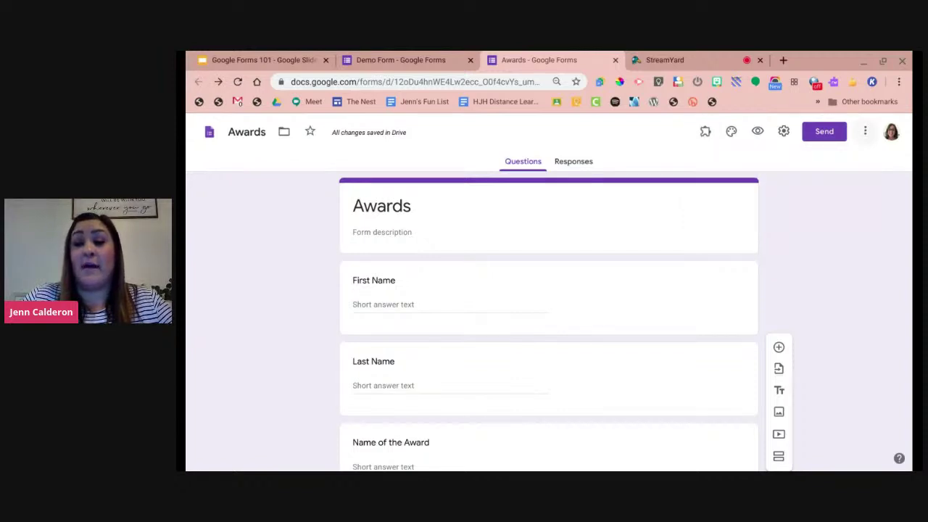
{"action": "left_click", "coordinate": [865, 131]}
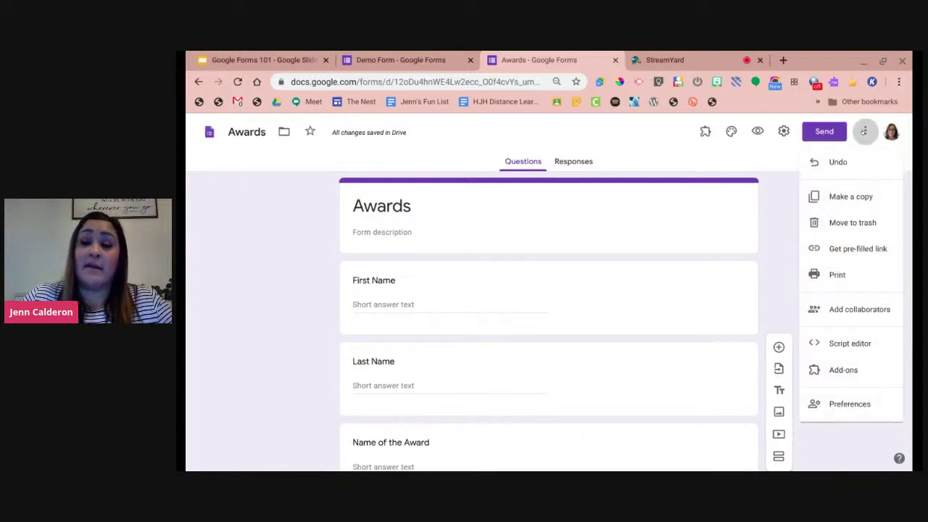
{"action": "left_click", "coordinate": [844, 370]}
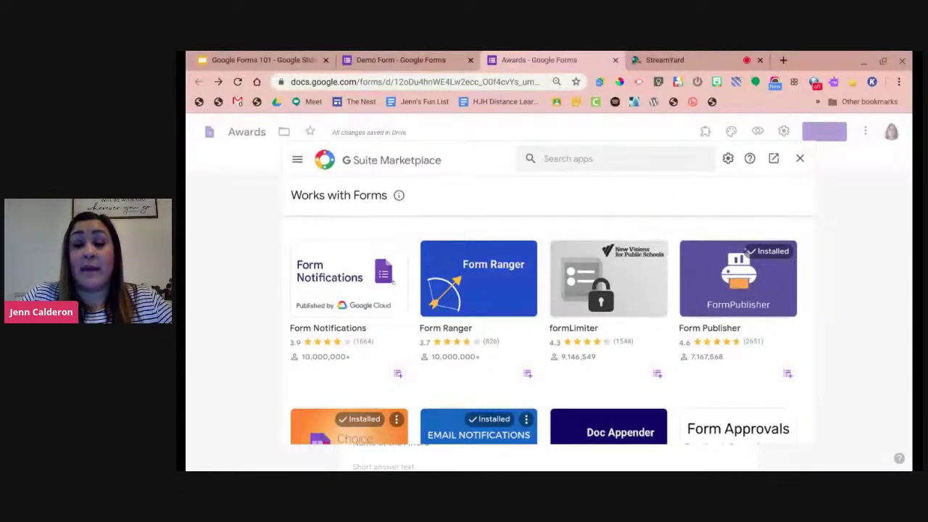
Search the Marketplace for 'form publisher', confirm it's installed, and close the panel.
{"action": "scroll", "coordinate": [406, 348], "scroll_direction": "down", "scroll_amount": 1}
{"action": "scroll", "coordinate": [406, 348], "scroll_direction": "up", "scroll_amount": 1}
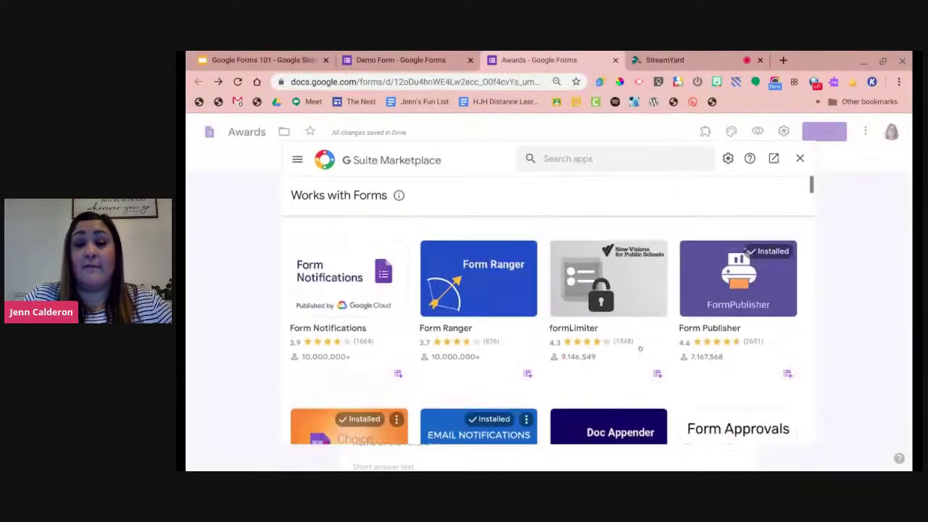
{"action": "left_click", "coordinate": [596, 160]}
{"action": "type", "text": "form"}
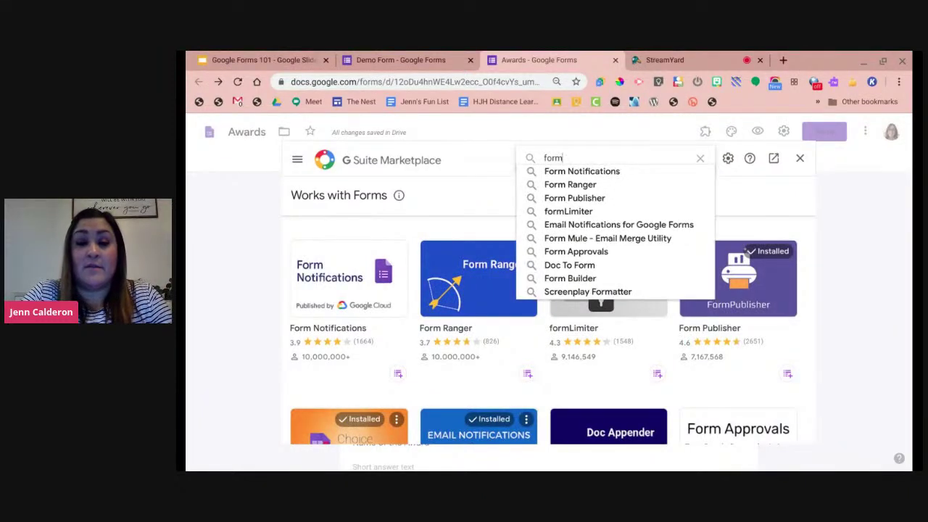
{"action": "type", "text": " publish"}
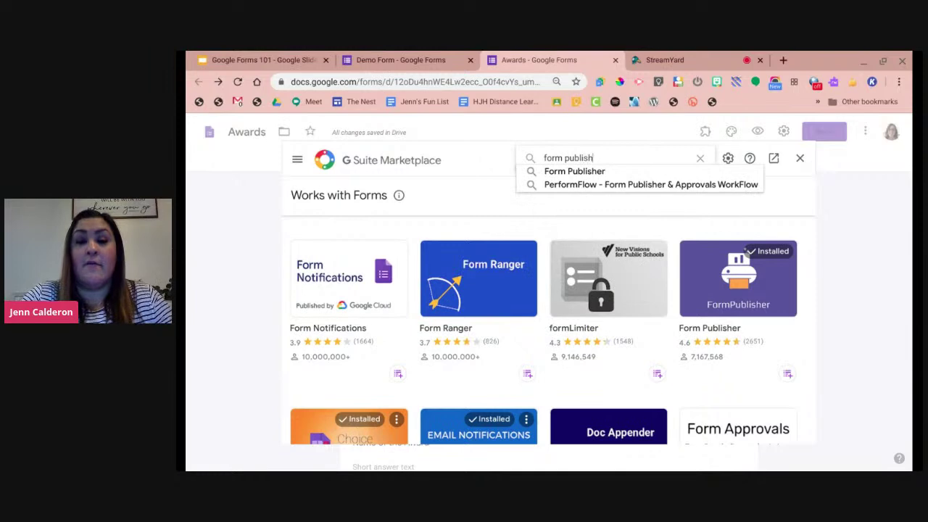
{"action": "type", "text": "er"}
{"action": "key", "text": "Return"}
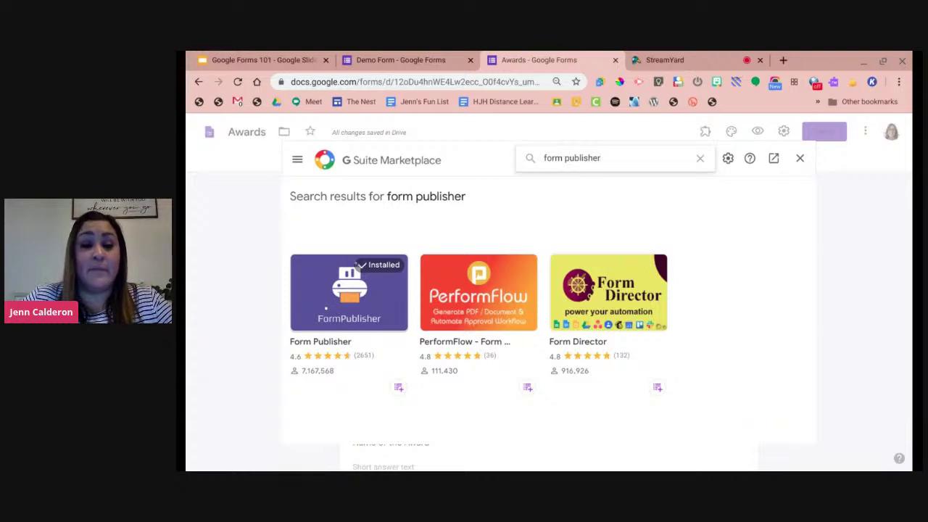
{"action": "left_click", "coordinate": [347, 290]}
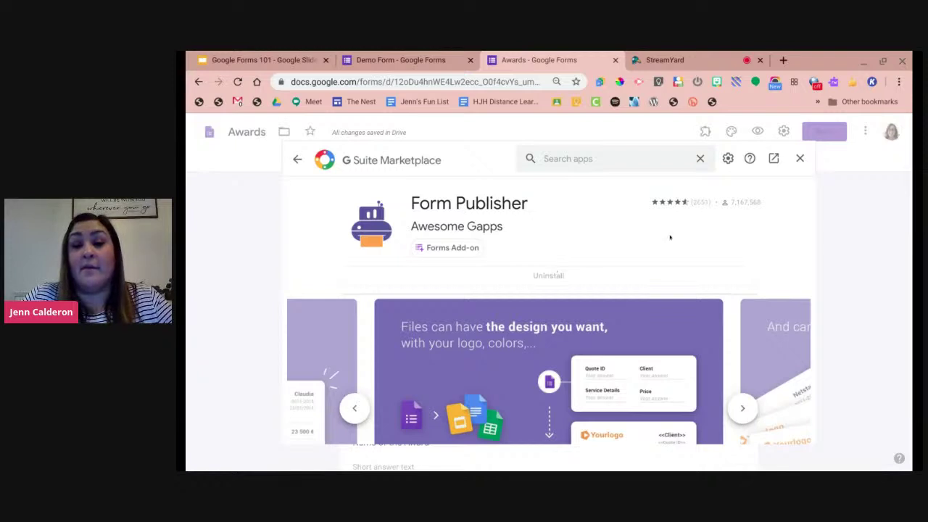
{"action": "left_click", "coordinate": [799, 158]}
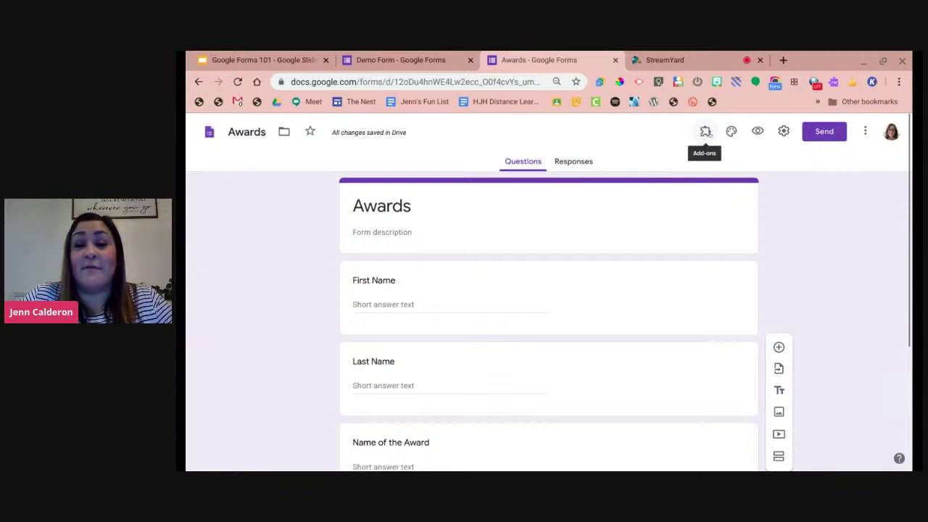
Launch Form Publisher from Add-ons on the Awards form three times, closing its panel each time.
{"action": "left_click", "coordinate": [705, 131]}
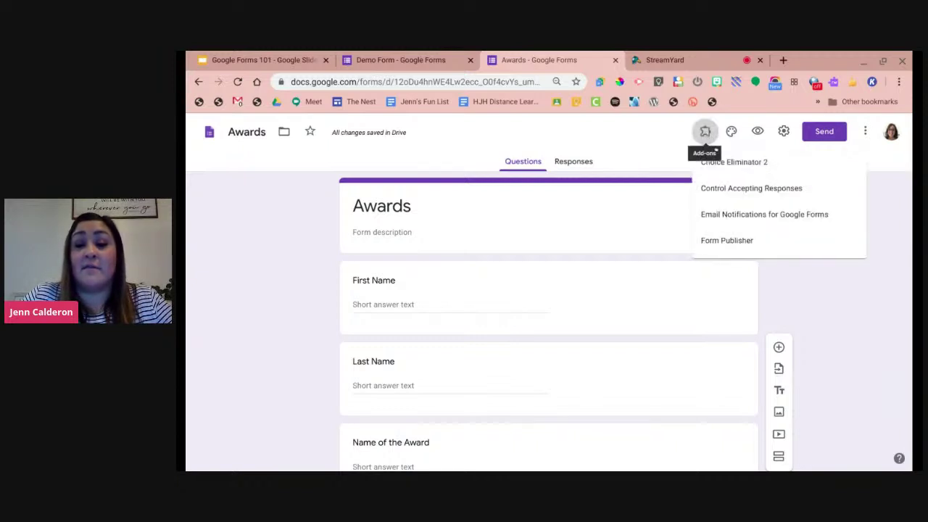
{"action": "left_click", "coordinate": [737, 241]}
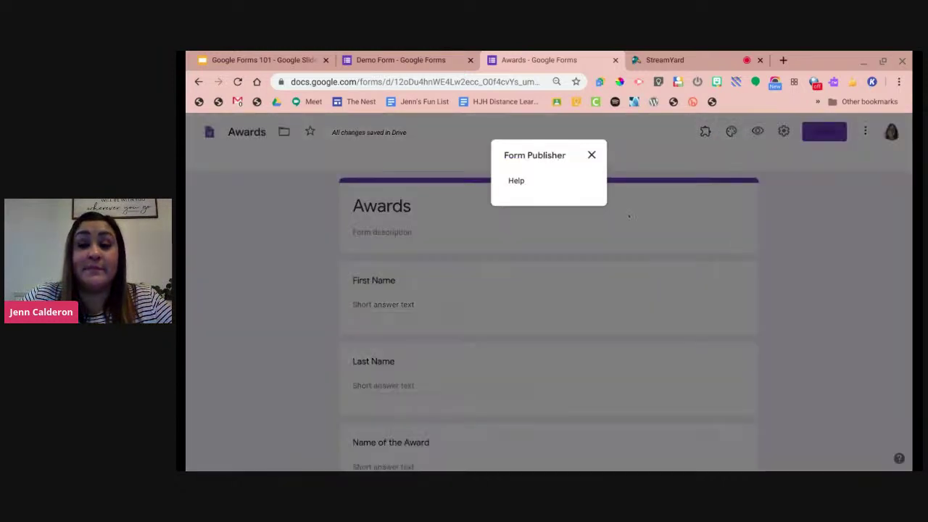
{"action": "left_click", "coordinate": [591, 154]}
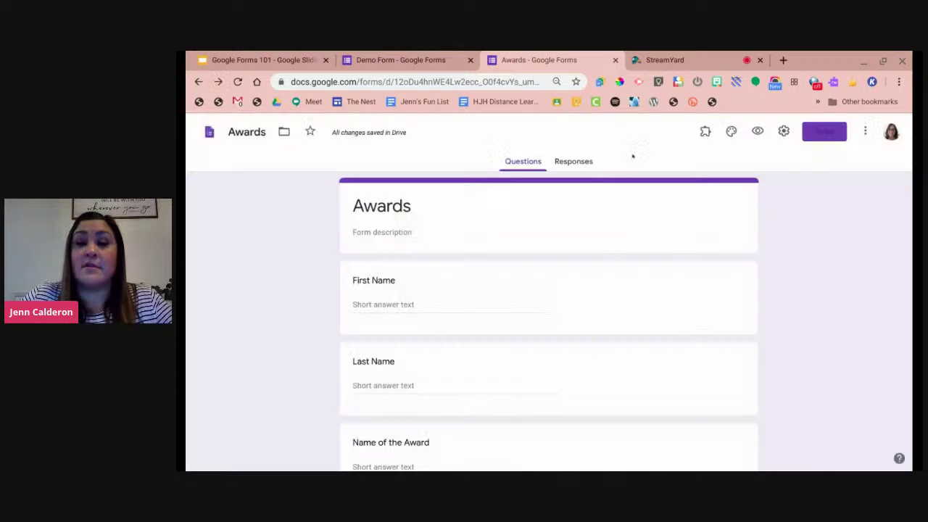
{"action": "left_click", "coordinate": [705, 134]}
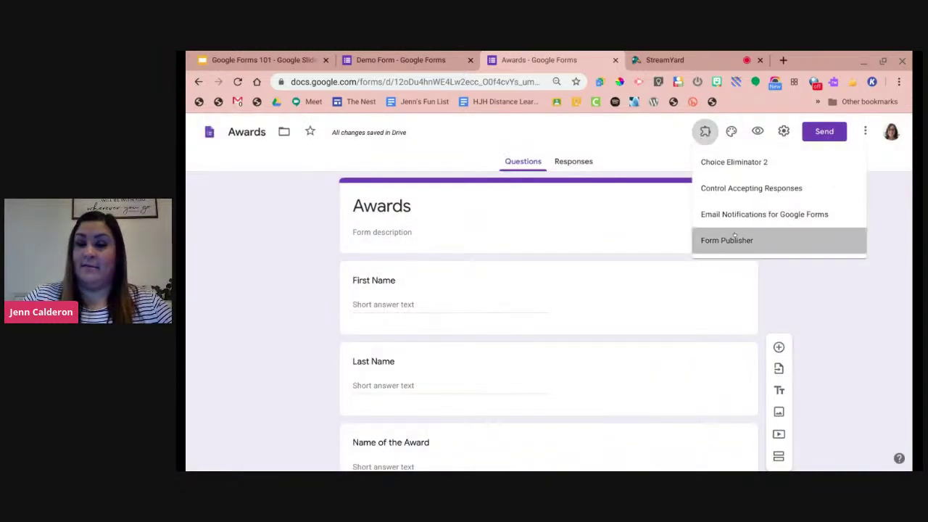
{"action": "left_click", "coordinate": [735, 239]}
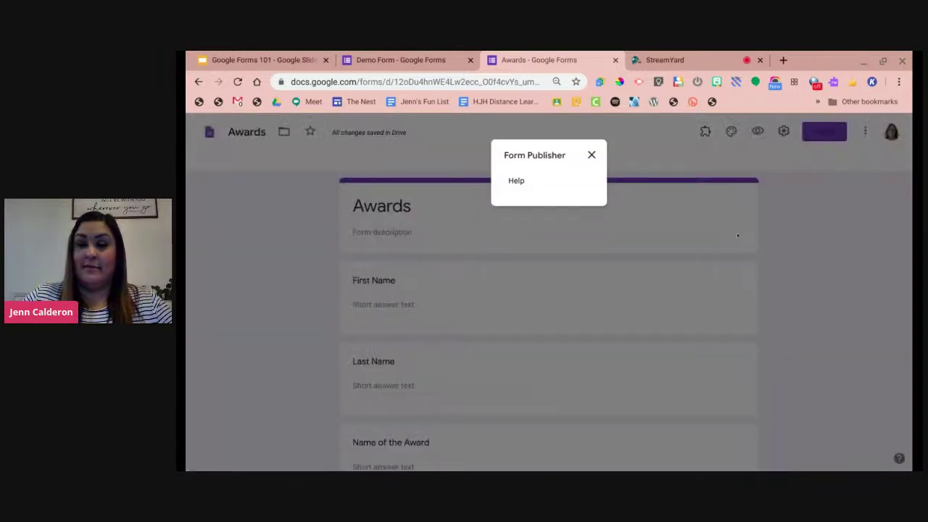
{"action": "left_click", "coordinate": [590, 155]}
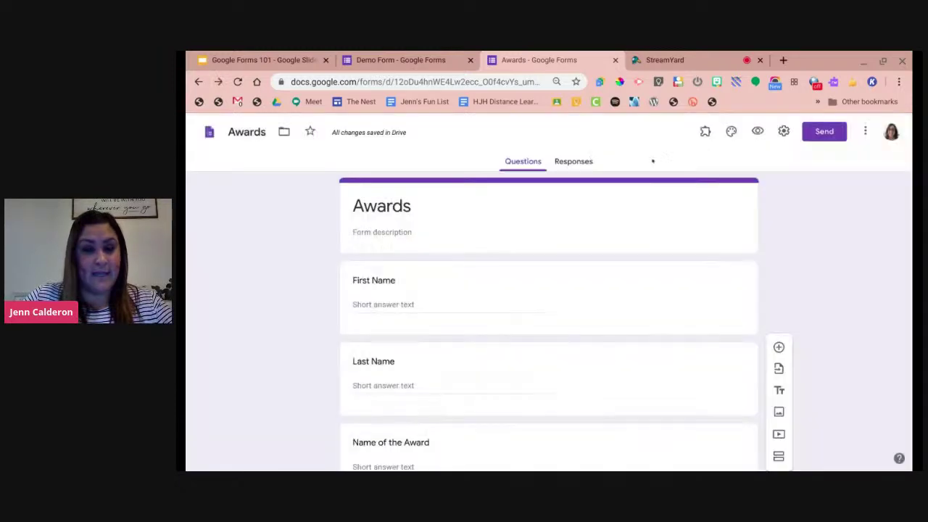
{"action": "left_click", "coordinate": [705, 133]}
{"action": "left_click", "coordinate": [742, 240]}
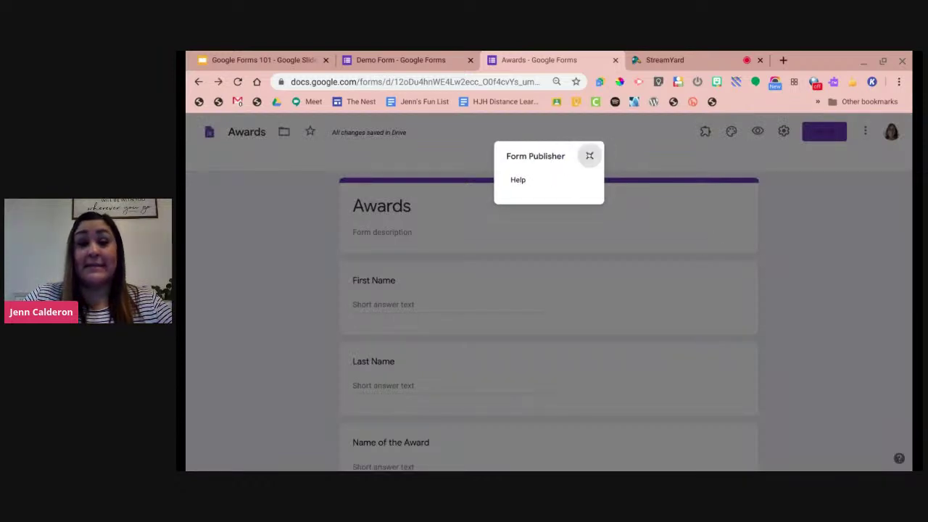
{"action": "left_click", "coordinate": [592, 155]}
Check the Demo Form tab, return to Awards, then open a new browser tab.
{"action": "left_click", "coordinate": [395, 60]}
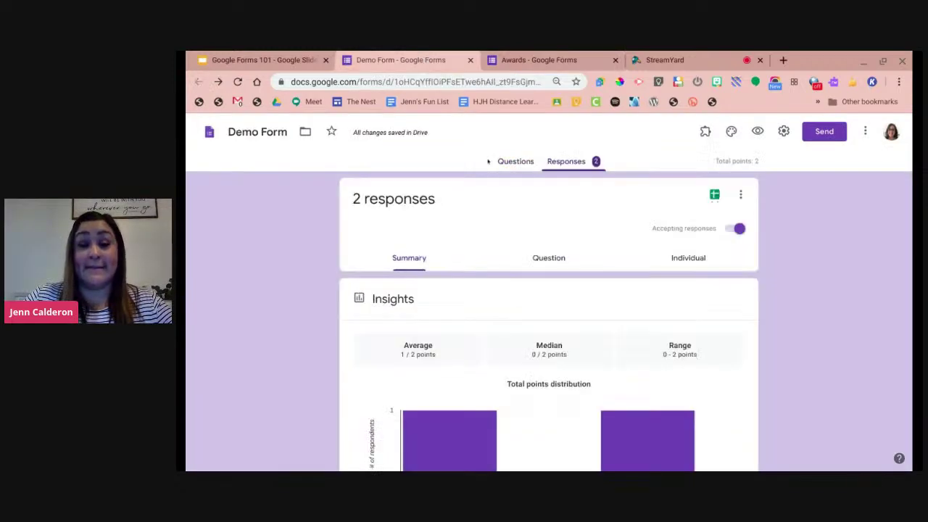
{"action": "left_click", "coordinate": [535, 58]}
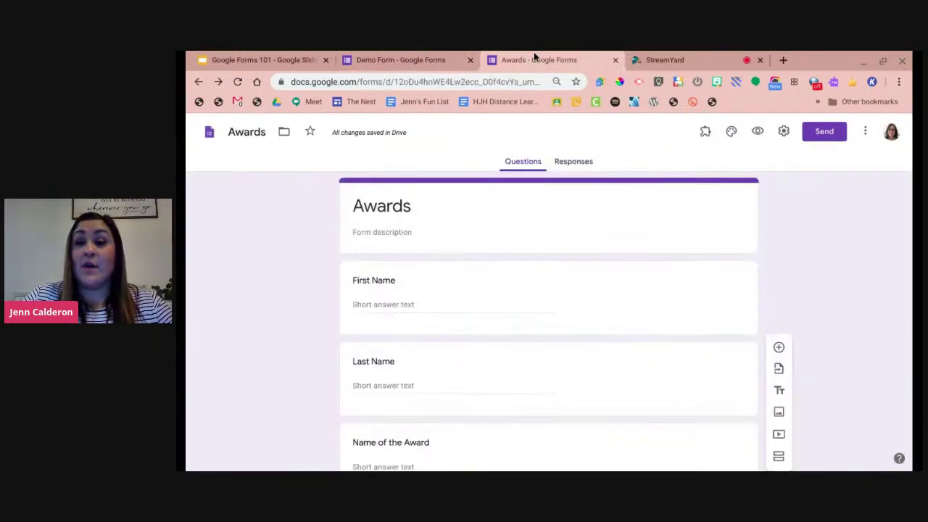
{"action": "left_click", "coordinate": [784, 61]}
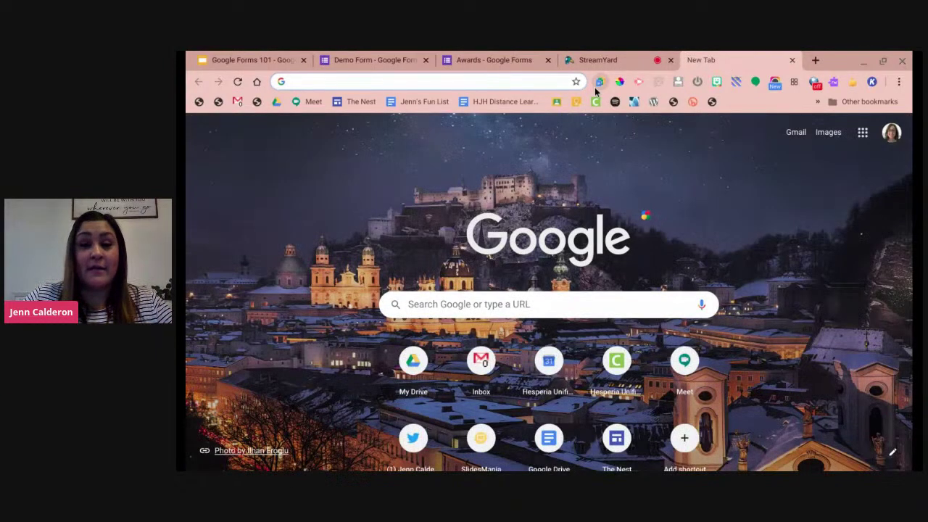
Create a blank Untitled form, close the empty new tab, and return to the form after checking StreamYard.
{"action": "left_click", "coordinate": [596, 84]}
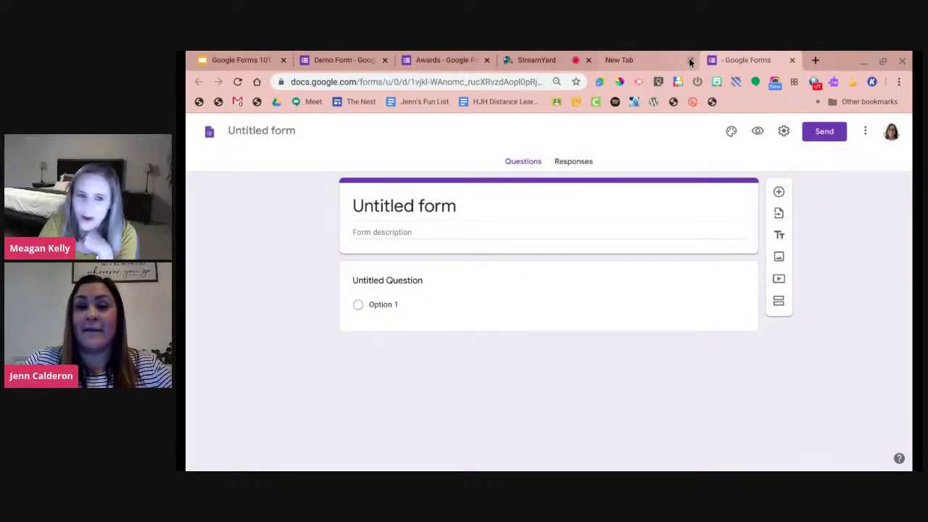
{"action": "left_click", "coordinate": [689, 59]}
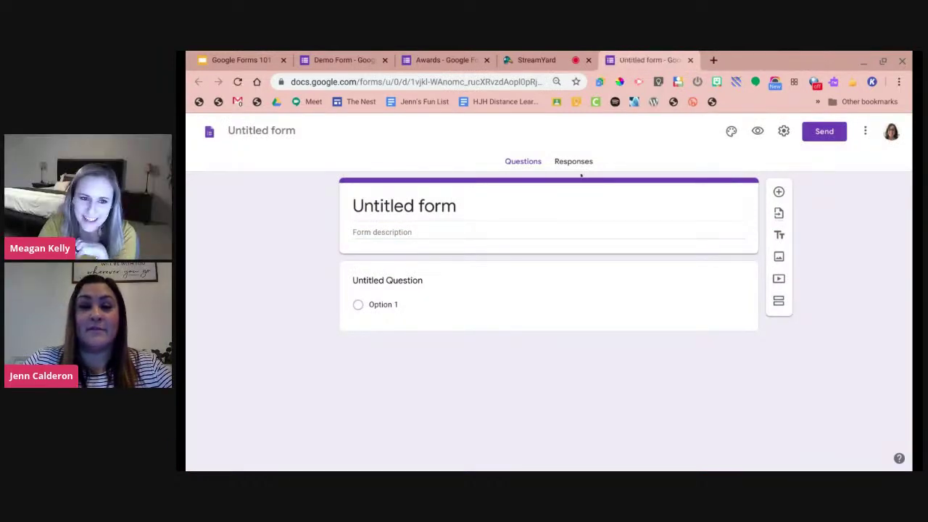
{"action": "left_click", "coordinate": [593, 66]}
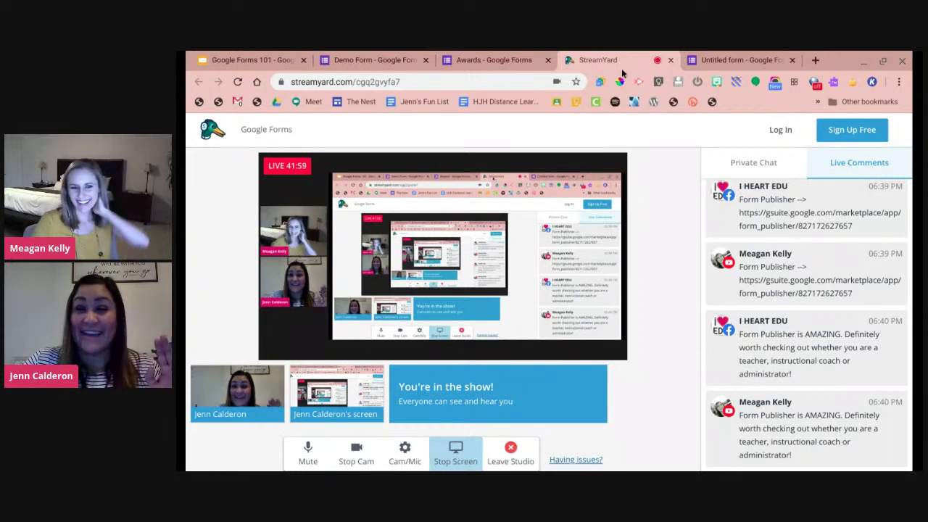
{"action": "left_click", "coordinate": [739, 60]}
{"action": "left_click", "coordinate": [549, 210]}
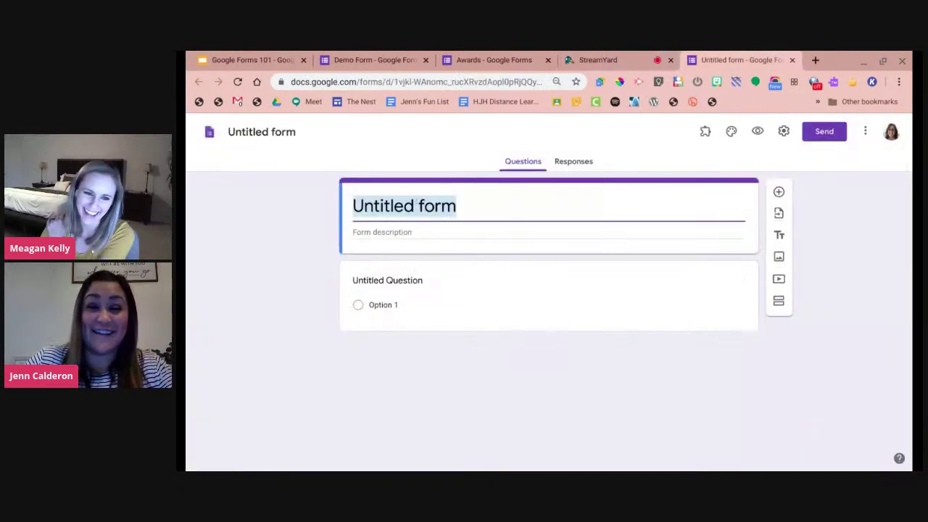
Title the form 'Award Template' and add 'First Name' and 'Last Name' questions.
{"action": "type", "text": "Award Templ"}
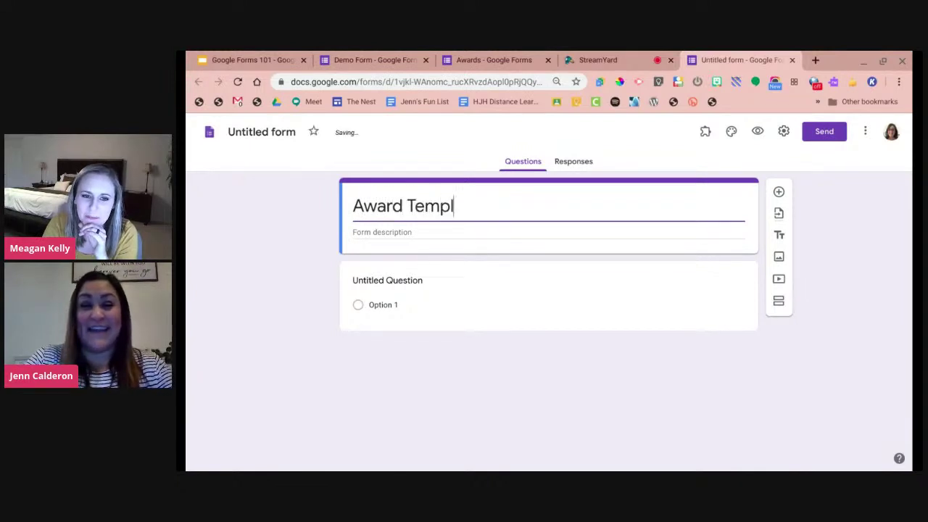
{"action": "type", "text": "ate"}
{"action": "left_click", "coordinate": [387, 271]}
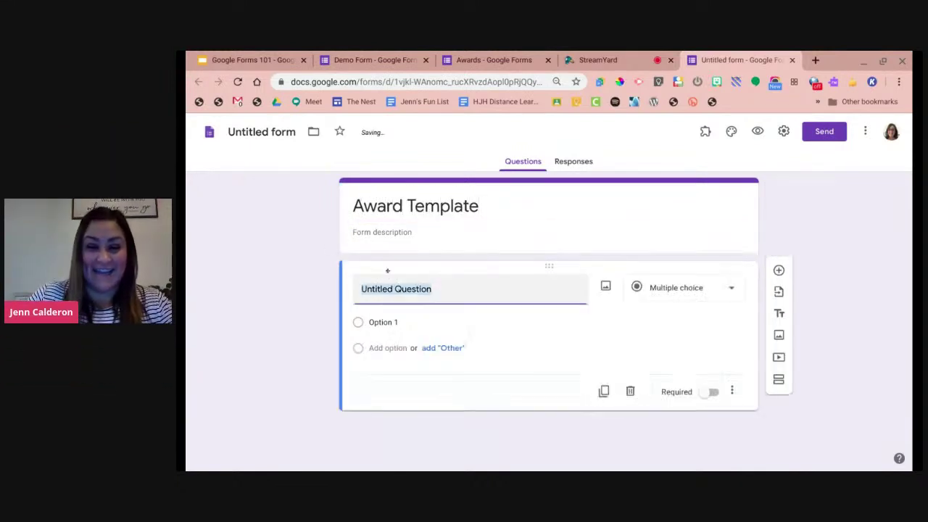
{"action": "type", "text": "First"}
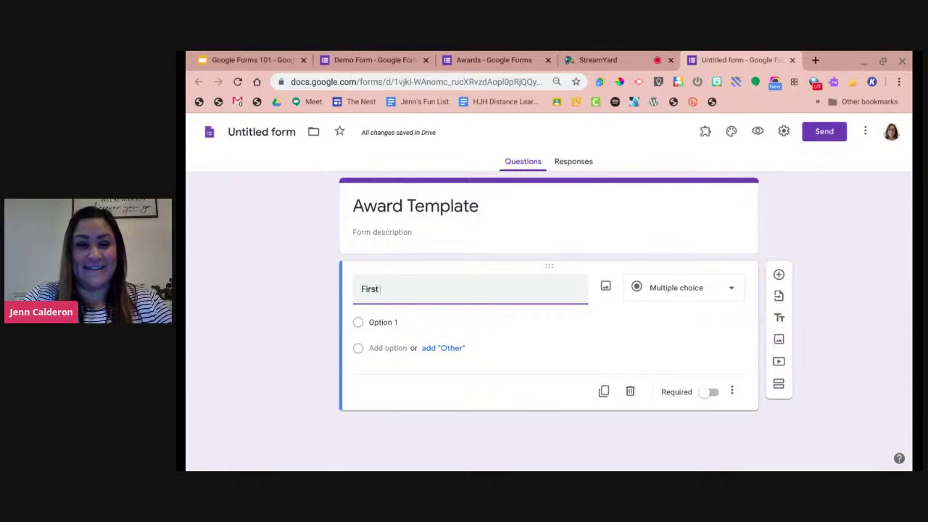
{"action": "type", "text": " Name"}
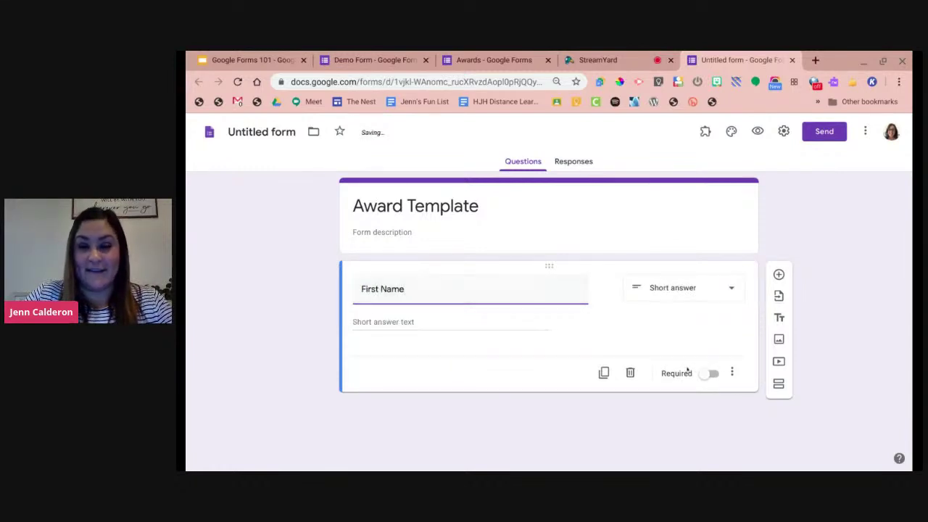
{"action": "left_click", "coordinate": [603, 373]}
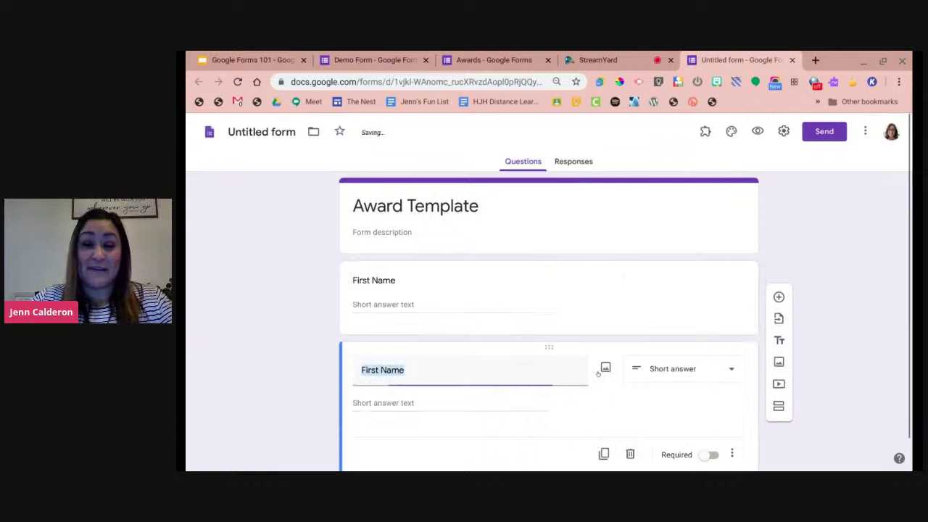
{"action": "type", "text": "Ca"}
{"action": "key", "text": "BackSpace"}
{"action": "key", "text": "BackSpace"}
{"action": "type", "text": "Last Name"}
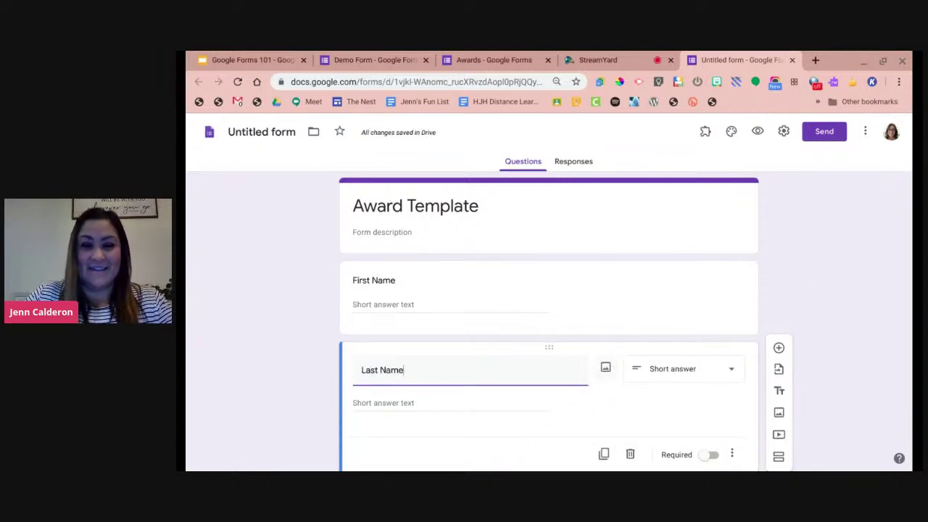
Duplicate questions to add 'Name of Award' and 'Date'.
{"action": "scroll", "coordinate": [615, 408], "scroll_direction": "down", "scroll_amount": 1}
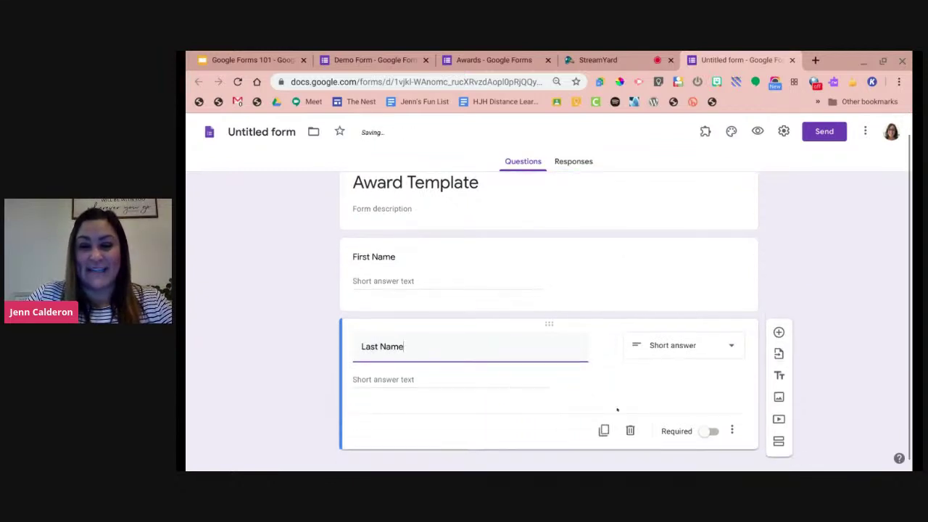
{"action": "left_click", "coordinate": [603, 431]}
{"action": "type", "text": "Name of Award"}
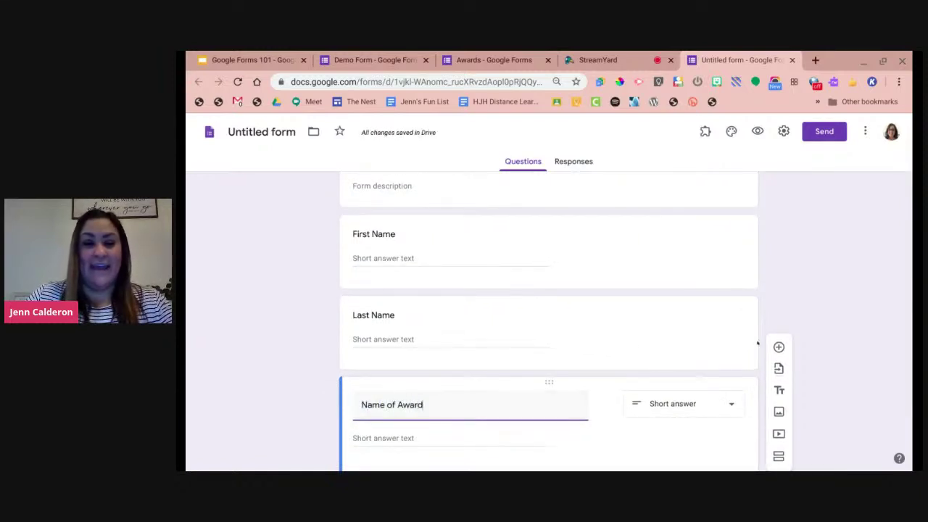
{"action": "scroll", "coordinate": [549, 326], "scroll_direction": "down", "scroll_amount": 1}
{"action": "left_click", "coordinate": [604, 417]}
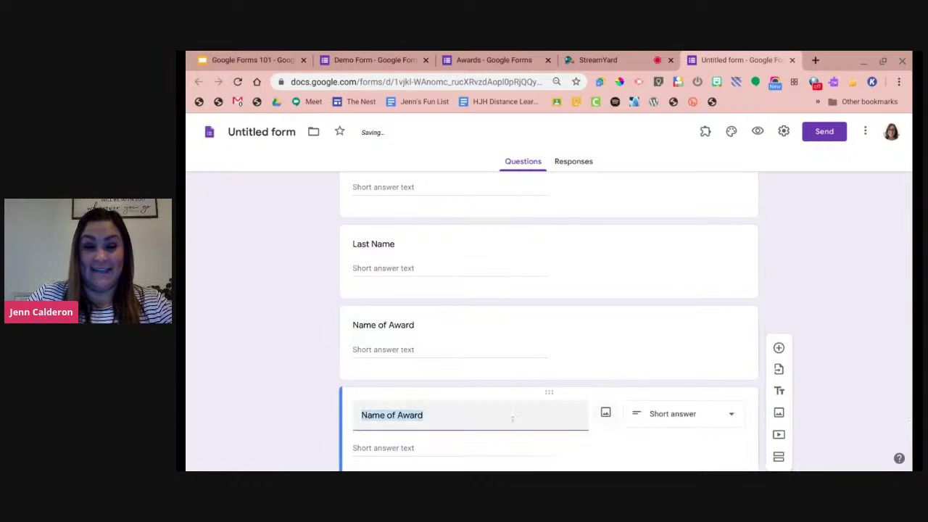
{"action": "type", "text": "Date"}
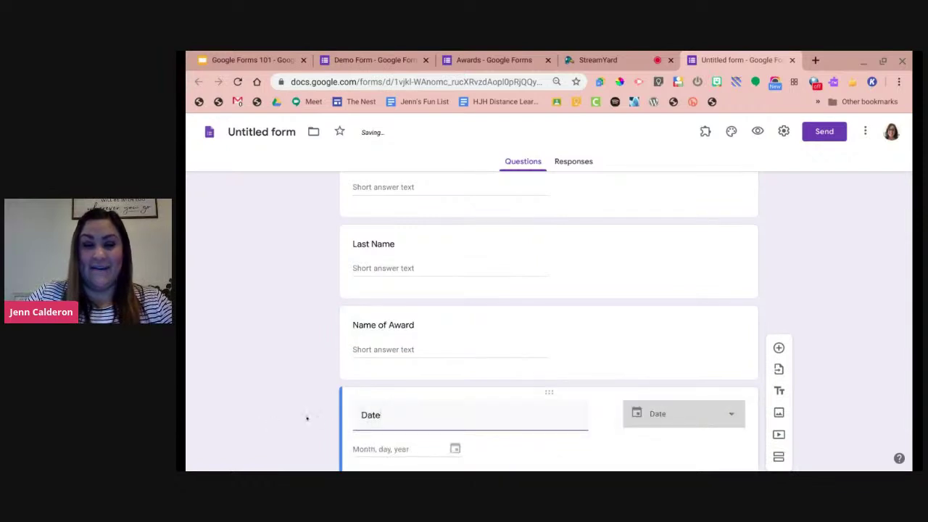
{"action": "scroll", "coordinate": [348, 346], "scroll_direction": "up", "scroll_amount": 5}
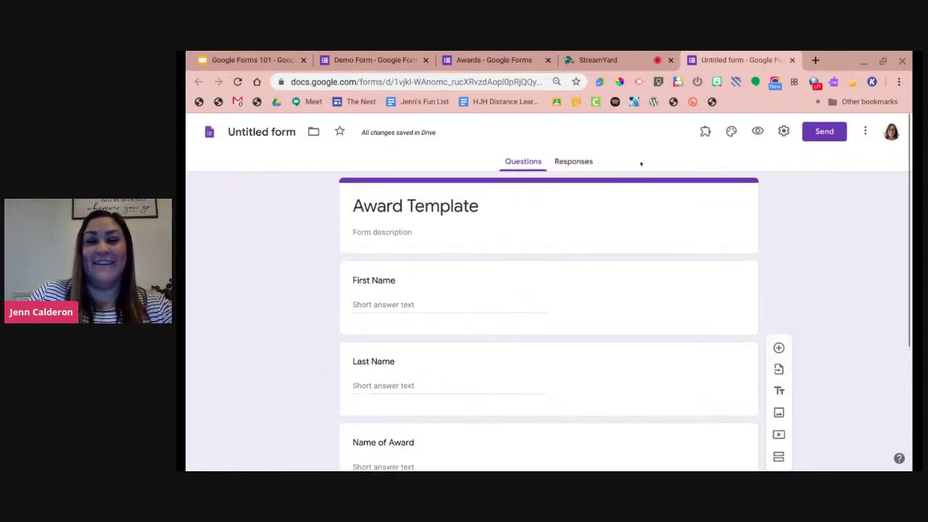
Rename the form file to 'Award Template 2'.
{"action": "left_click", "coordinate": [269, 132]}
{"action": "left_click", "coordinate": [311, 132]}
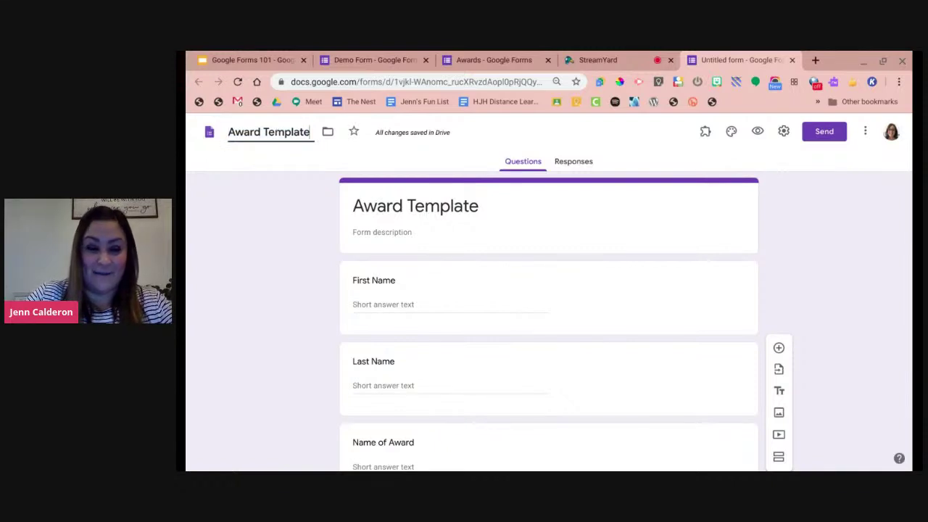
{"action": "type", "text": "2"}
{"action": "left_click", "coordinate": [315, 209]}
{"action": "left_click", "coordinate": [705, 131]}
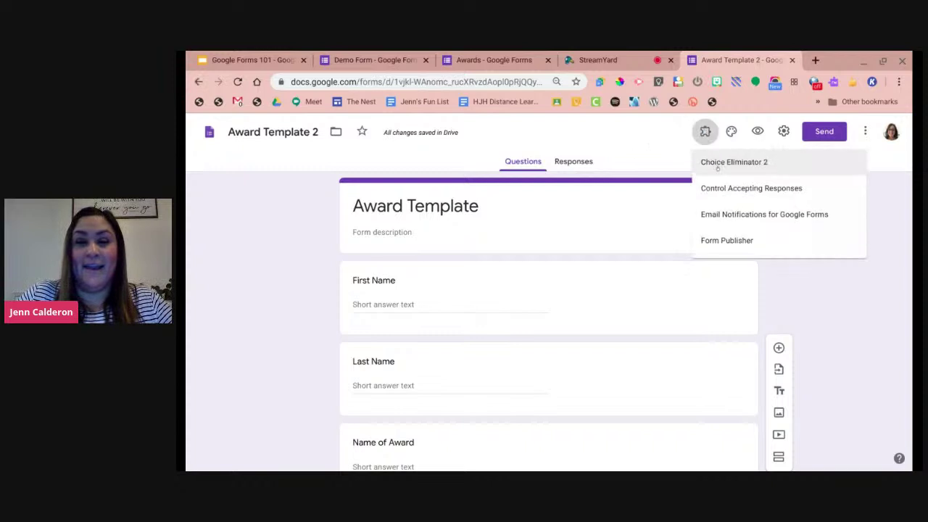
Launch Form Publisher, close the Awards tab, start setup and choose a Google Document template.
{"action": "left_click", "coordinate": [725, 241]}
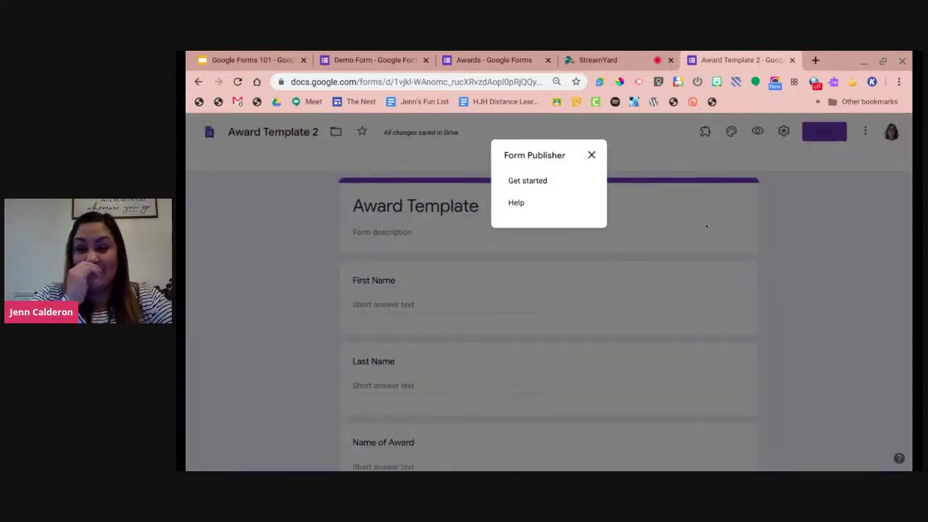
{"action": "left_click", "coordinate": [548, 60]}
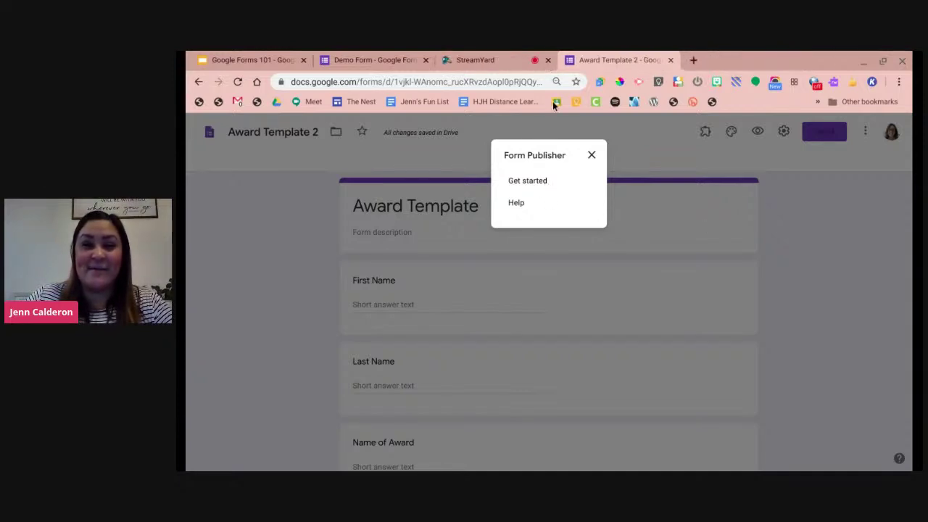
{"action": "left_click", "coordinate": [528, 181]}
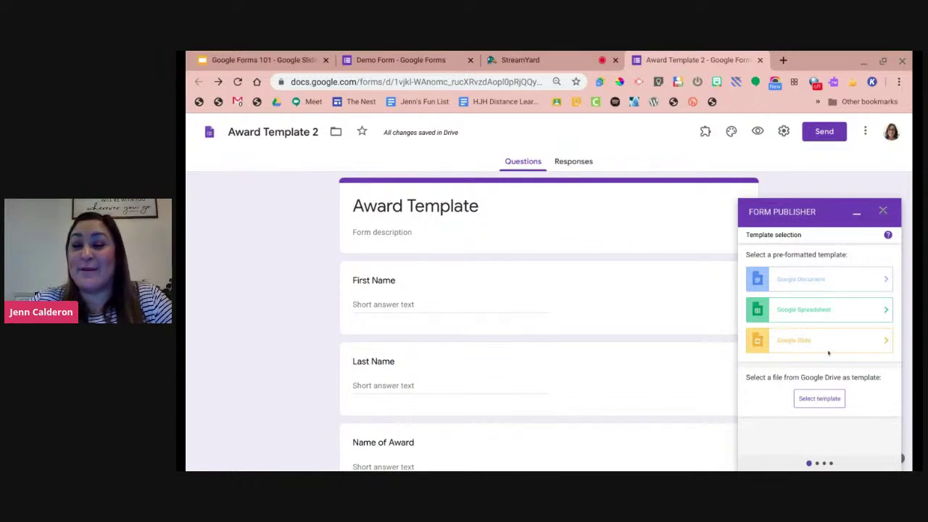
{"action": "left_click", "coordinate": [841, 286]}
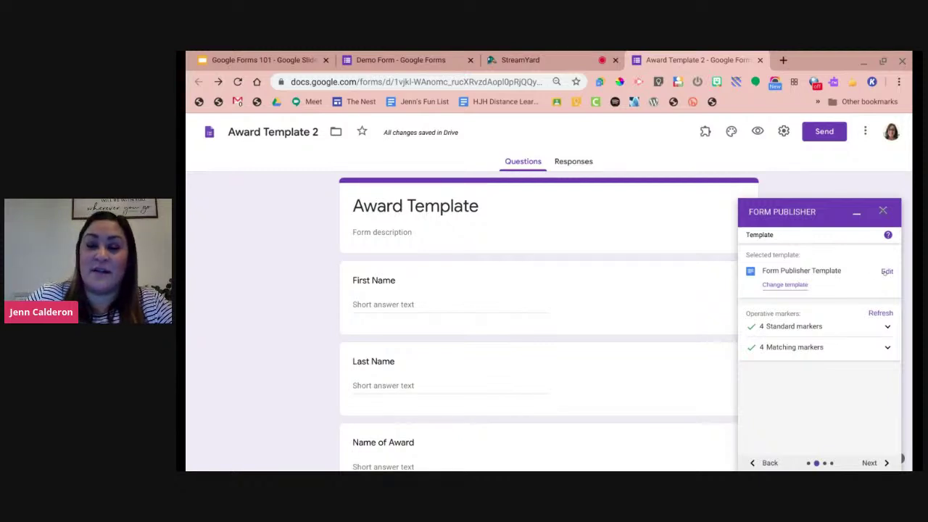
Open the linked Form Publisher Template document for editing.
{"action": "left_click", "coordinate": [886, 272]}
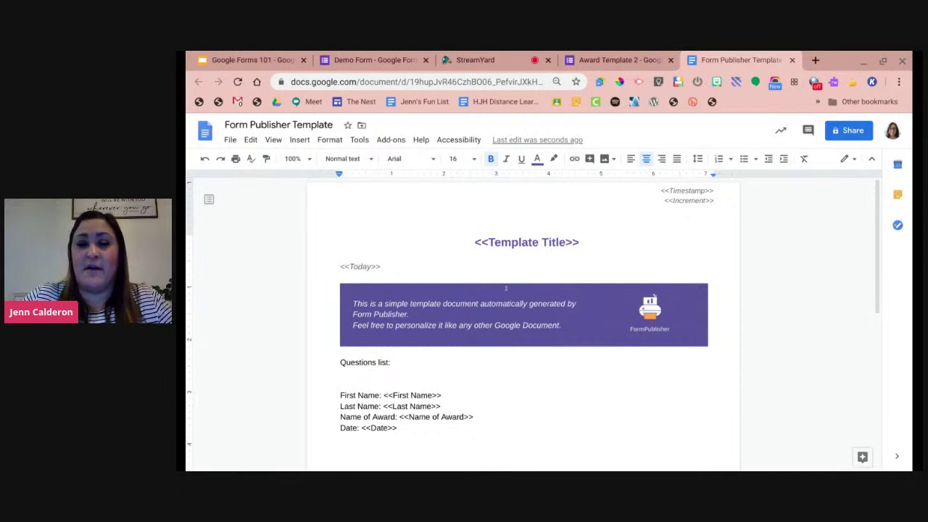
Delete the <<Timestamp>> and <<Increment>> markers from the document header.
{"action": "triple_click", "coordinate": [689, 200]}
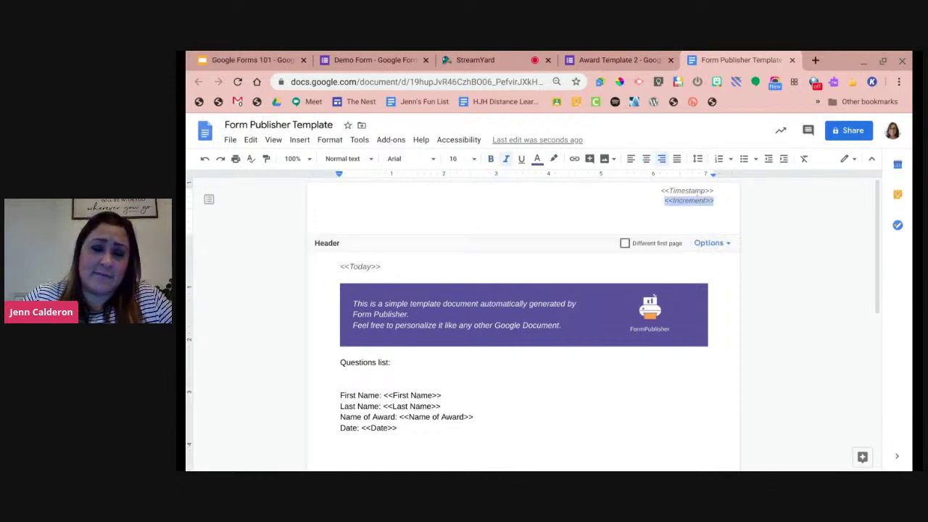
{"action": "left_click", "coordinate": [715, 193]}
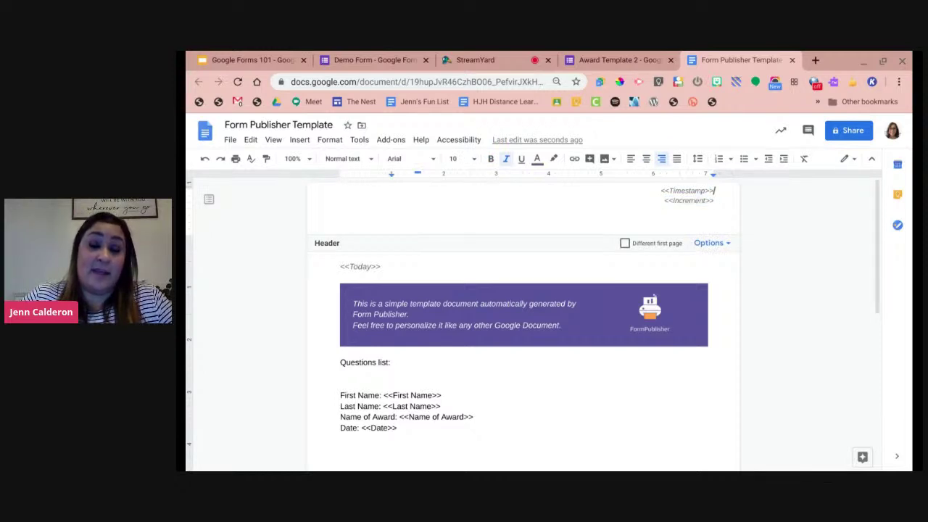
{"action": "left_click", "coordinate": [717, 201]}
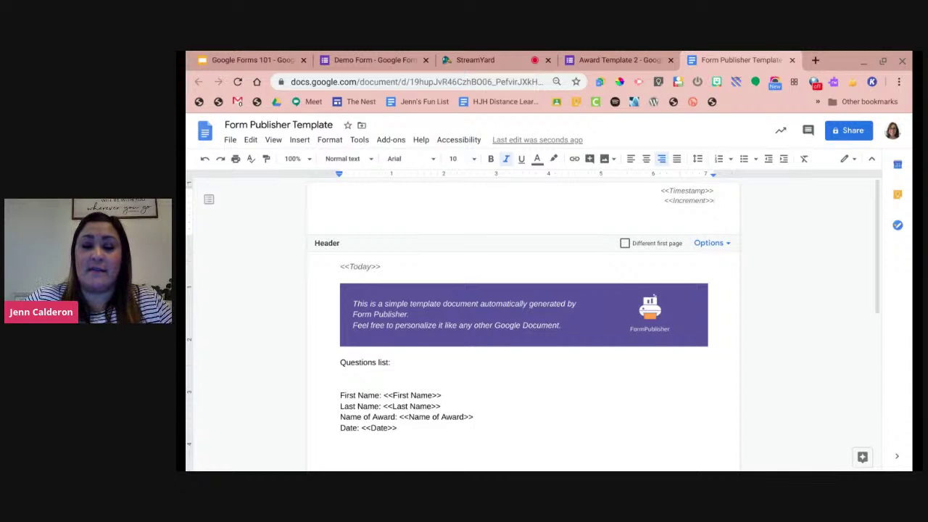
{"action": "left_click_drag", "start_coordinate": [714, 200], "coordinate": [649, 186]}
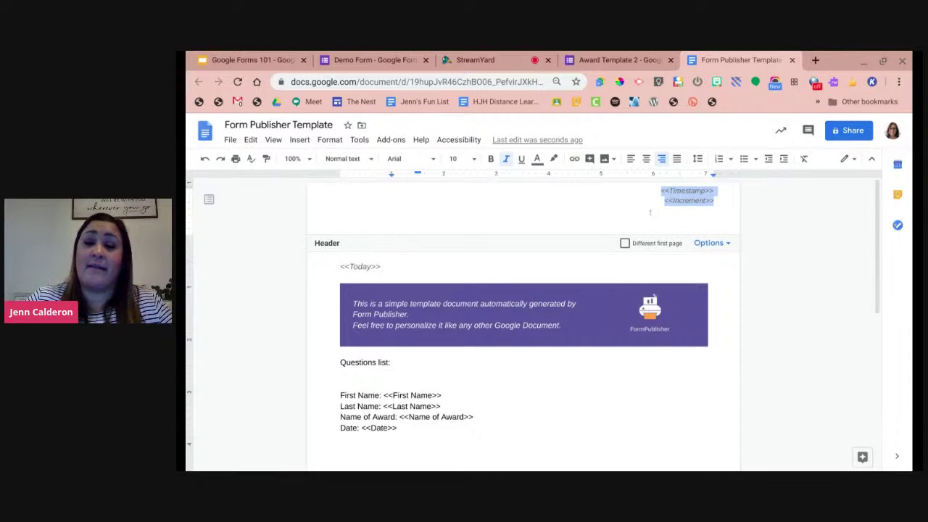
{"action": "key", "text": "BackSpace"}
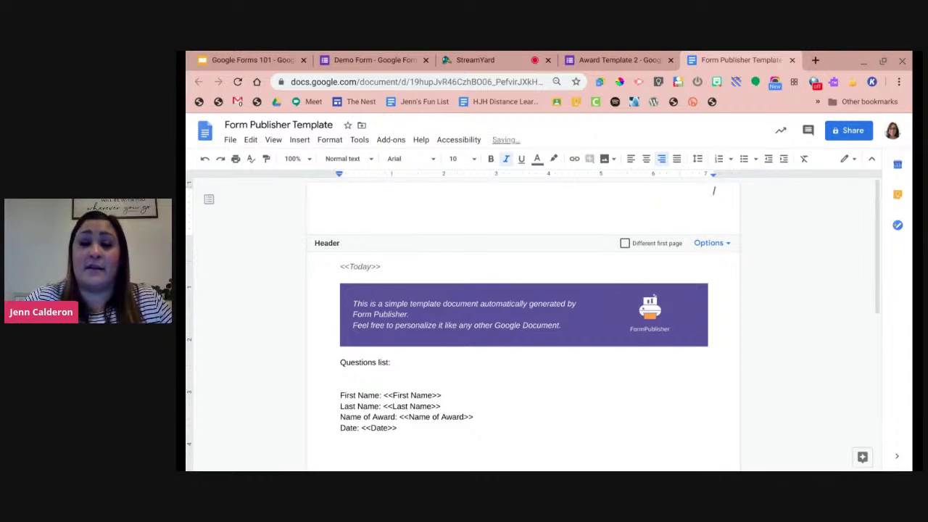
{"action": "key", "text": "BackSpace"}
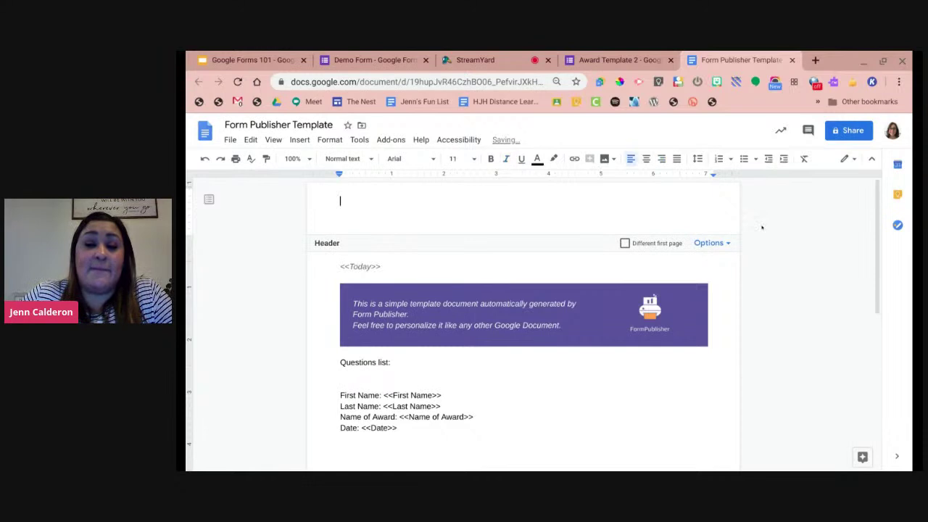
Return to the body and delete the <<Today>> marker line.
{"action": "left_click", "coordinate": [375, 266]}
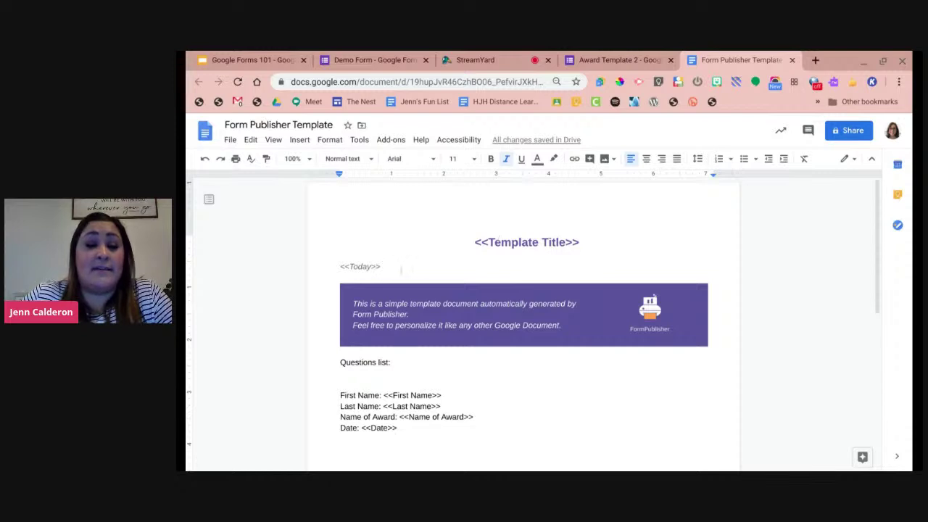
{"action": "left_click_drag", "start_coordinate": [377, 266], "coordinate": [320, 253]}
{"action": "key", "text": "BackSpace"}
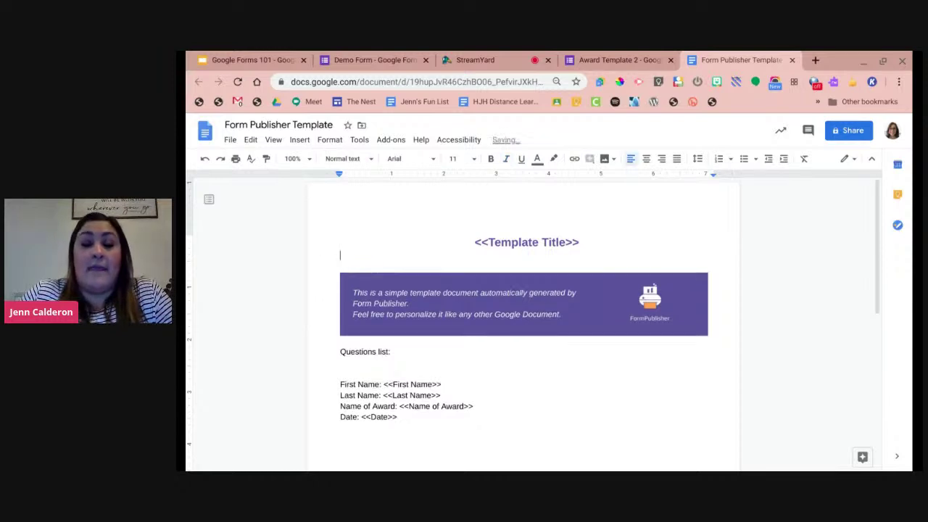
{"action": "left_click", "coordinate": [481, 278]}
Delete the purple banner table and the FormPublisher logo image.
{"action": "mouse_move", "coordinate": [480, 279]}
{"action": "left_mouse_down"}
{"action": "mouse_move", "coordinate": [546, 317]}
{"action": "mouse_move", "coordinate": [517, 316]}
{"action": "mouse_move", "coordinate": [566, 317]}
{"action": "mouse_move", "coordinate": [475, 285]}
{"action": "left_mouse_up"}
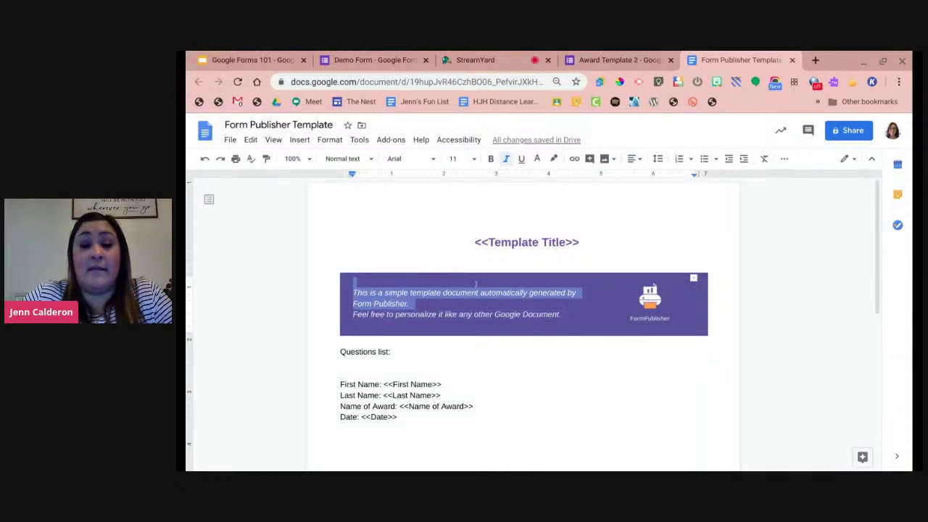
{"action": "right_click", "coordinate": [476, 285]}
{"action": "scroll", "coordinate": [555, 338], "scroll_direction": "down", "scroll_amount": 2}
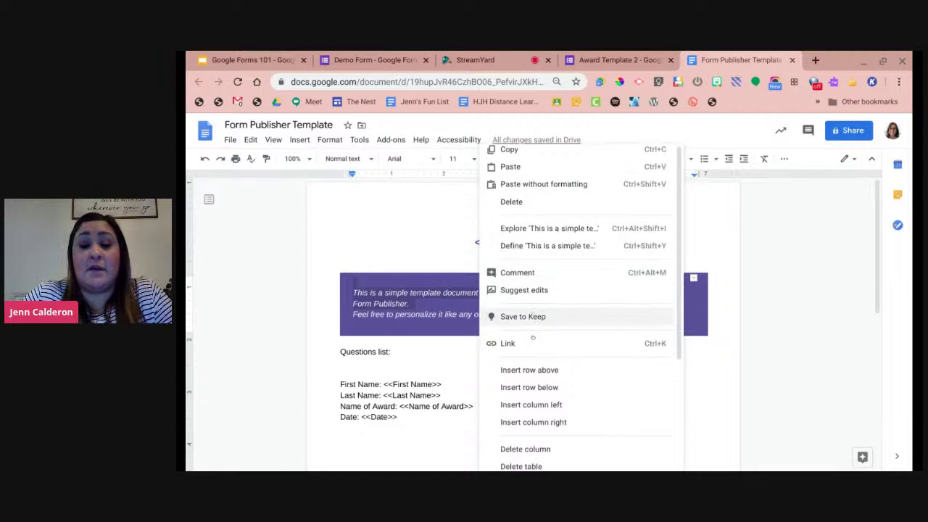
{"action": "scroll", "coordinate": [556, 338], "scroll_direction": "down", "scroll_amount": 1}
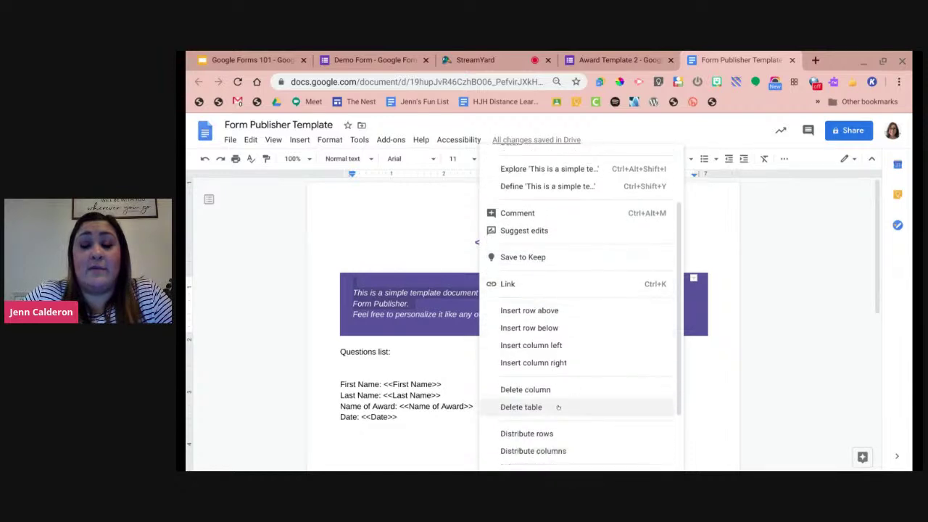
{"action": "left_click", "coordinate": [558, 407]}
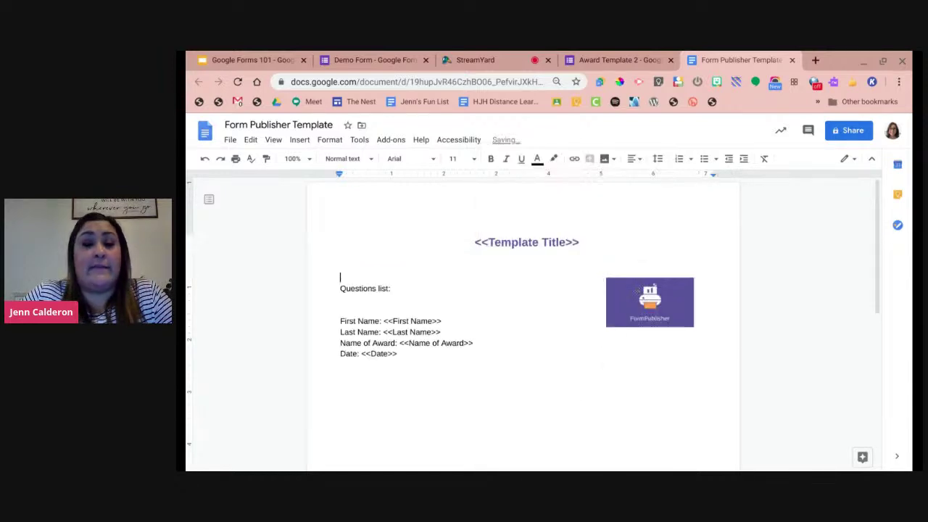
{"action": "left_click", "coordinate": [641, 295]}
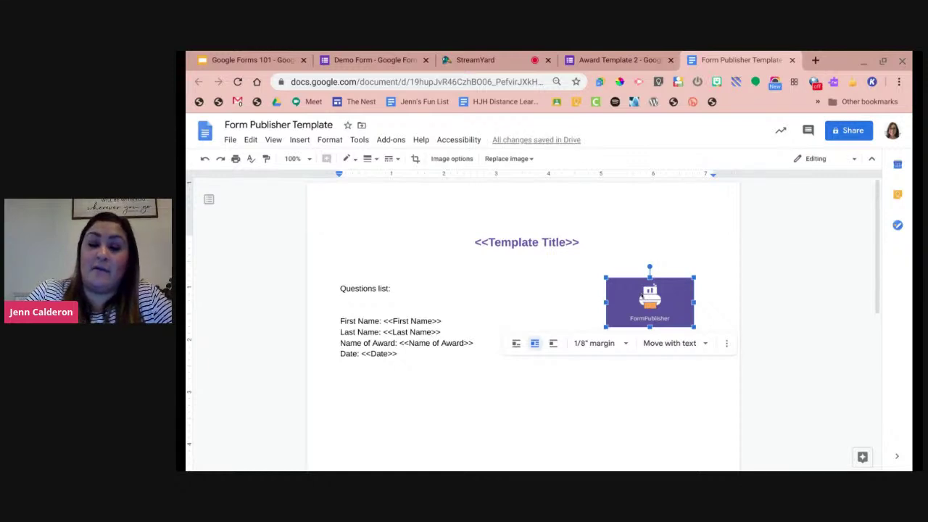
{"action": "key", "text": "Delete"}
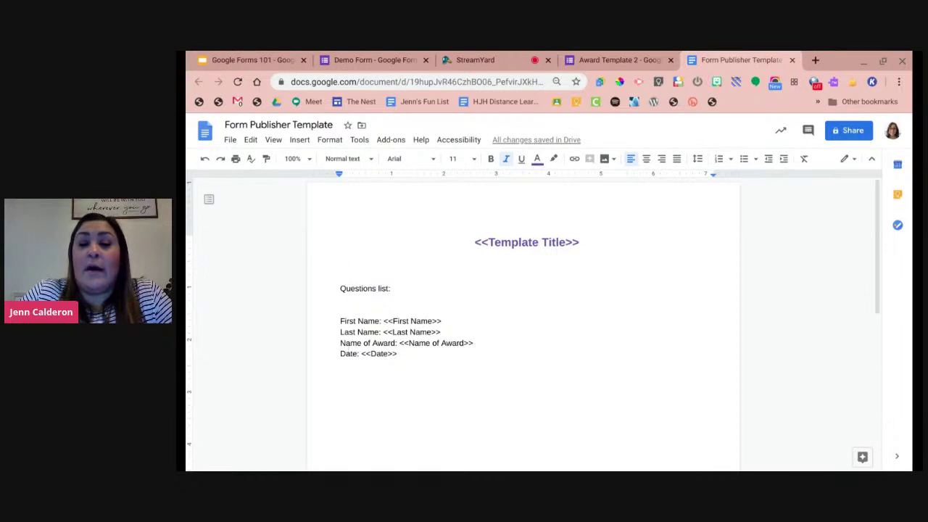
Delete the 'Questions list:' heading, the blank lines above First Name, and the <<Template Title>> marker.
{"action": "left_click_drag", "start_coordinate": [390, 289], "coordinate": [325, 288]}
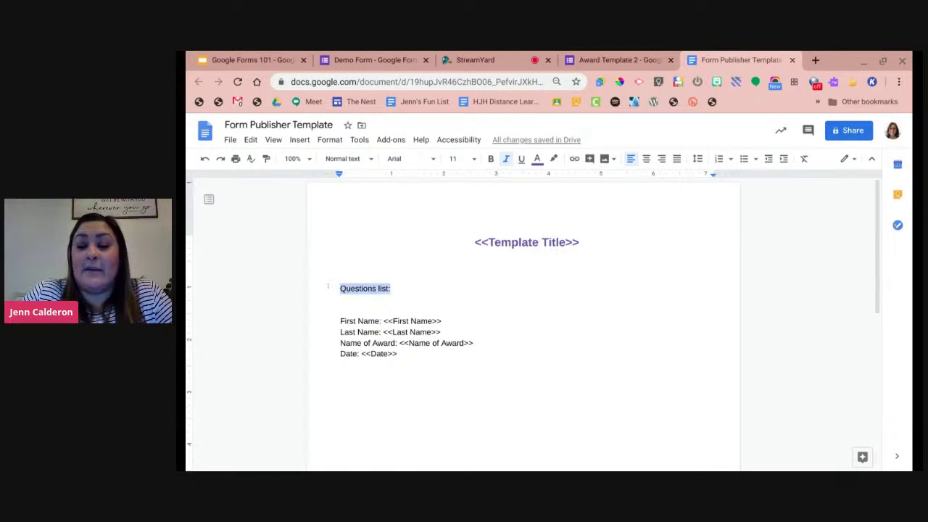
{"action": "key", "text": "Delete"}
{"action": "key", "text": "Down"}
{"action": "key", "text": "Down"}
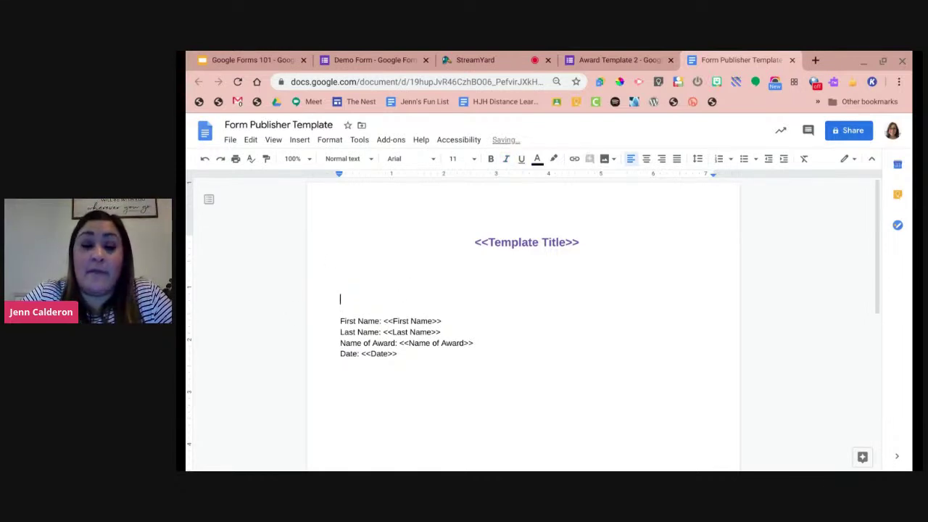
{"action": "type", "text": "W"}
{"action": "key", "text": "BackSpace"}
{"action": "key", "text": "BackSpace"}
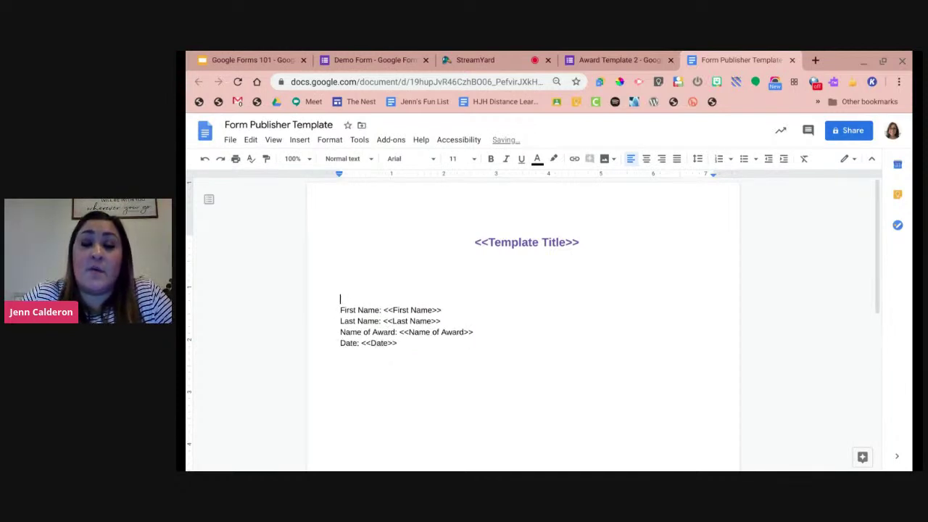
{"action": "key", "text": "BackSpace"}
{"action": "left_click", "coordinate": [538, 242]}
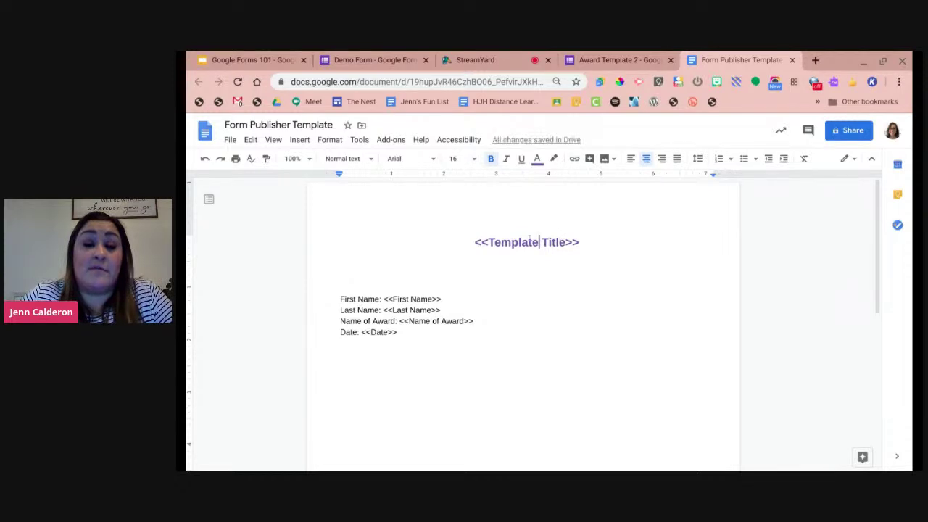
{"action": "left_click_drag", "start_coordinate": [579, 242], "coordinate": [471, 239]}
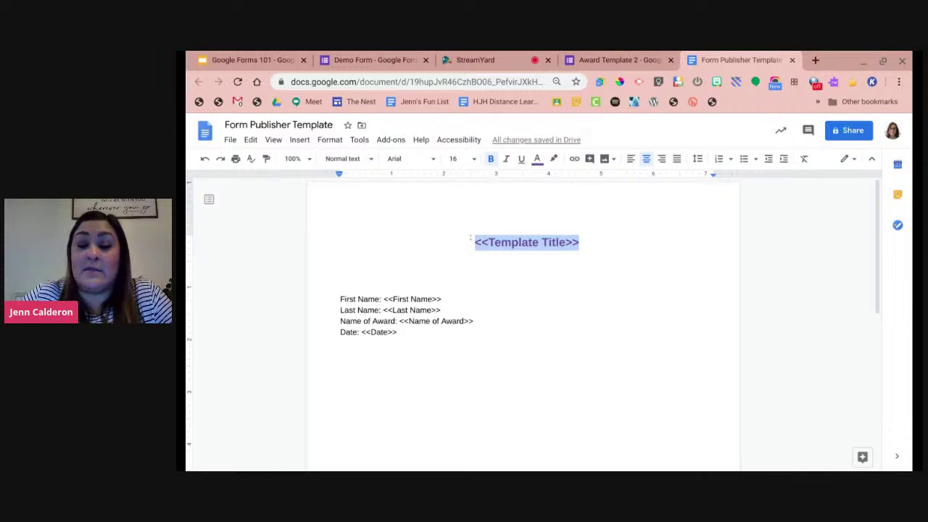
{"action": "key", "text": "BackSpace"}
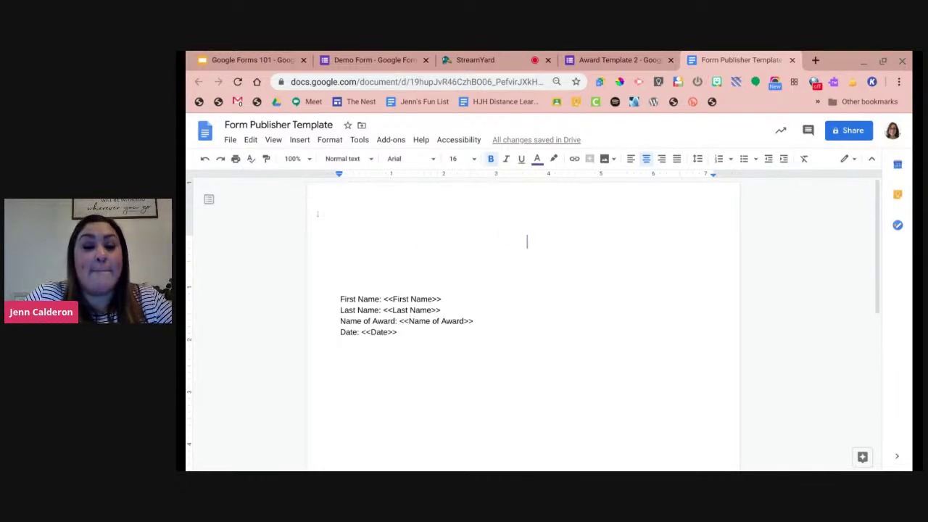
Strip the 'First Name:', 'Last Name:', 'Name of Award:' and 'Date:' labels, leaving bare markers.
{"action": "left_click", "coordinate": [382, 299]}
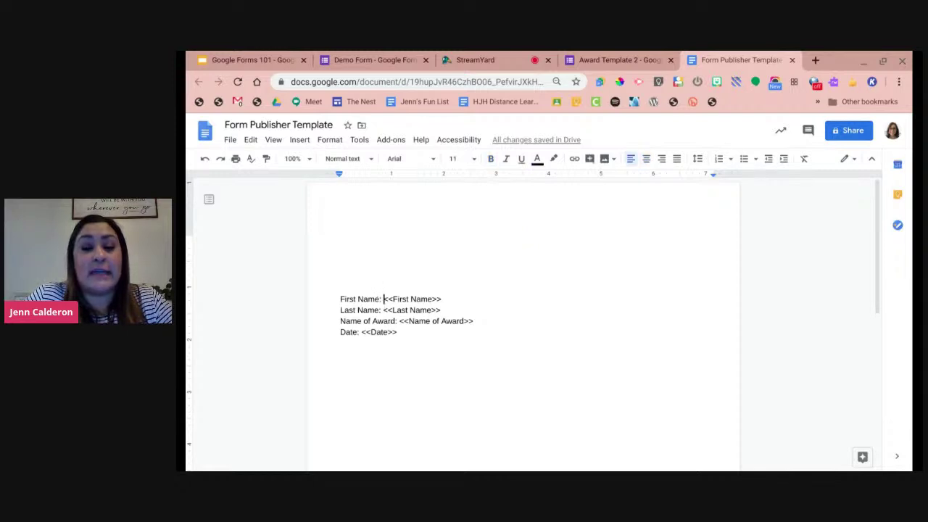
{"action": "left_click_drag", "start_coordinate": [383, 299], "coordinate": [335, 297]}
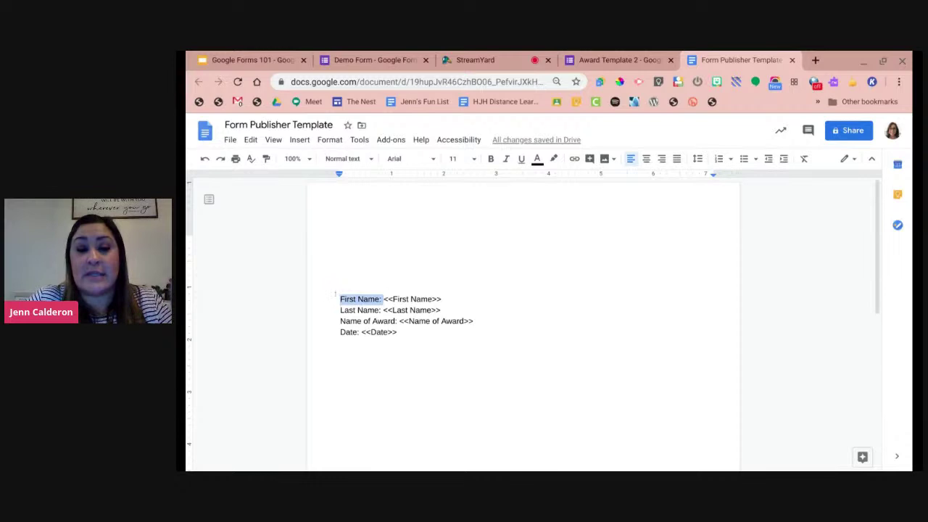
{"action": "key", "text": "BackSpace"}
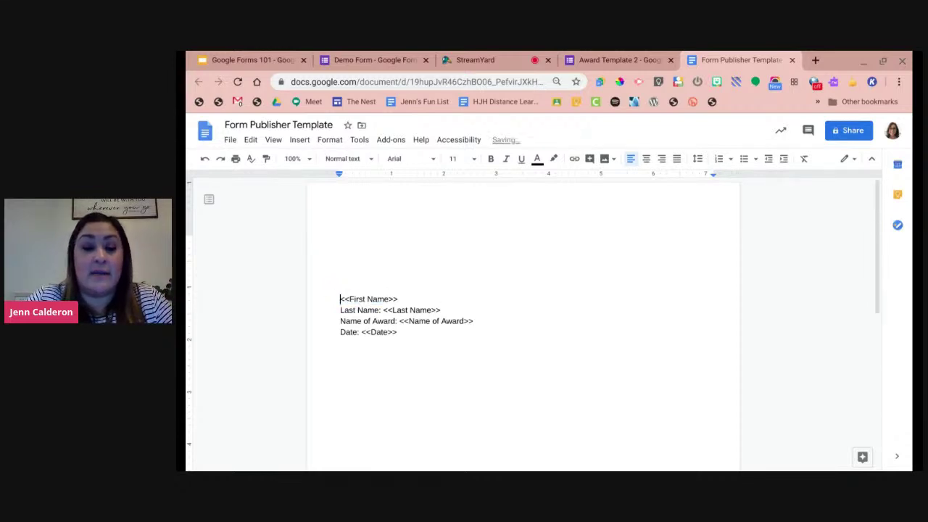
{"action": "left_click_drag", "start_coordinate": [382, 310], "coordinate": [336, 311]}
{"action": "key", "text": "BackSpace"}
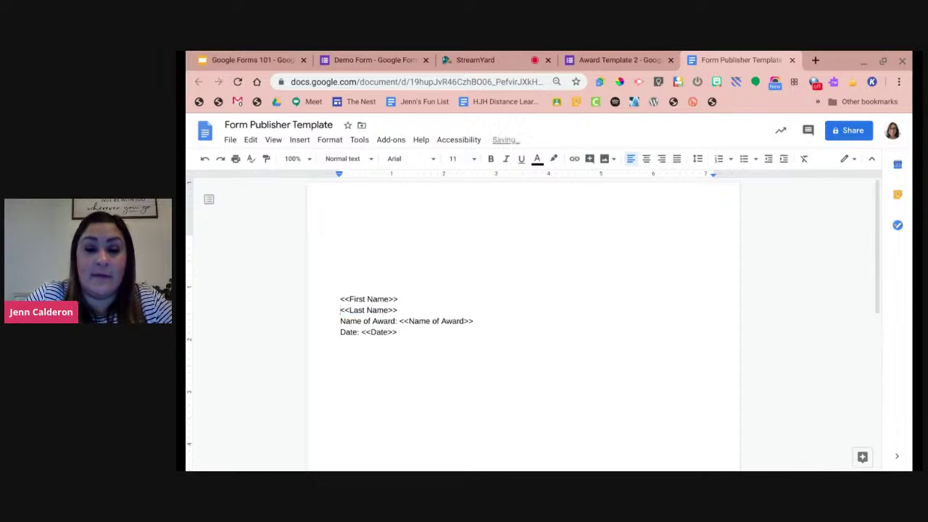
{"action": "left_click_drag", "start_coordinate": [398, 321], "coordinate": [334, 332]}
{"action": "key", "text": "BackSpace"}
{"action": "left_click", "coordinate": [361, 332]}
{"action": "key", "text": "BackSpace"}
{"action": "left_click", "coordinate": [392, 332]}
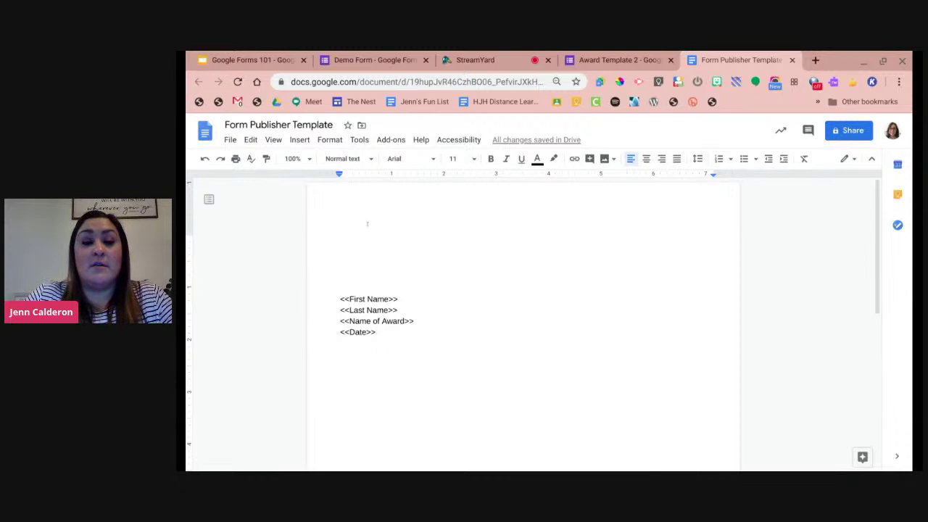
In Page setup, switch to landscape orientation and set a light lavender page colour.
{"action": "left_click", "coordinate": [229, 141]}
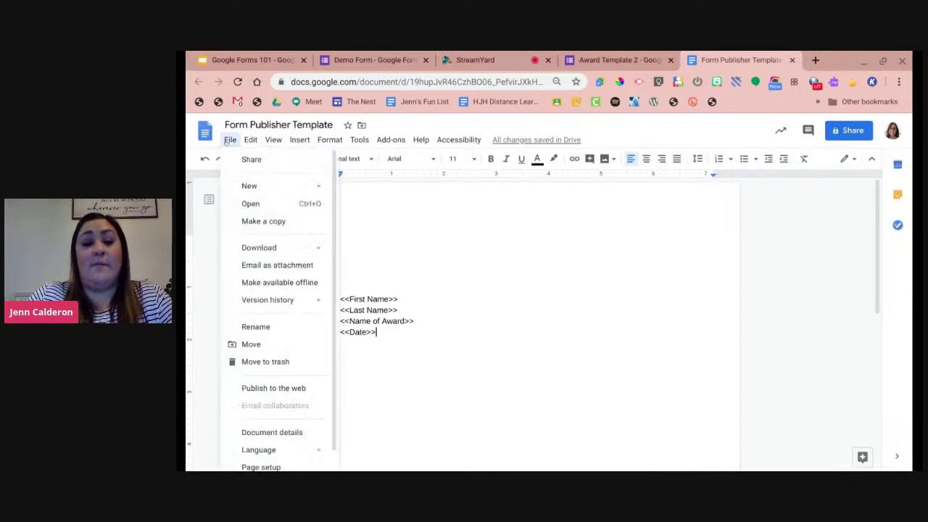
{"action": "scroll", "coordinate": [290, 320], "scroll_direction": "down", "scroll_amount": 1}
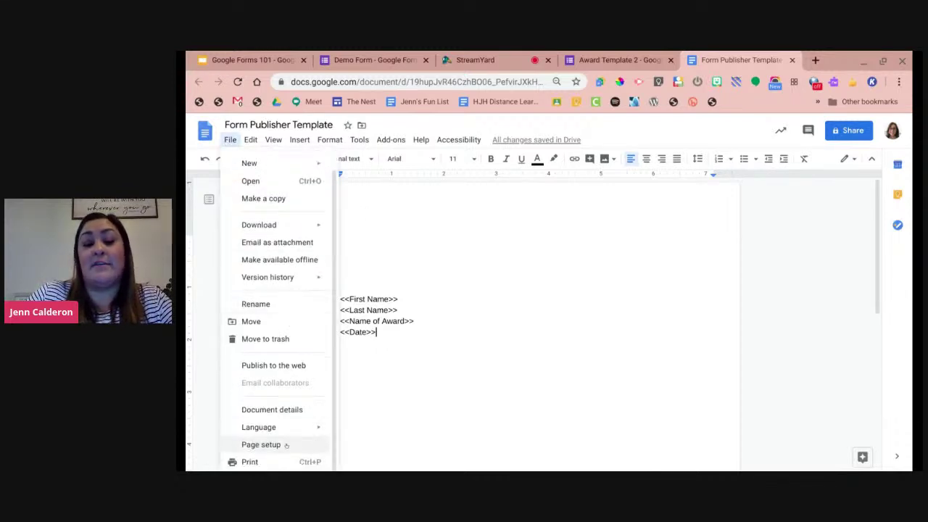
{"action": "left_click", "coordinate": [261, 444]}
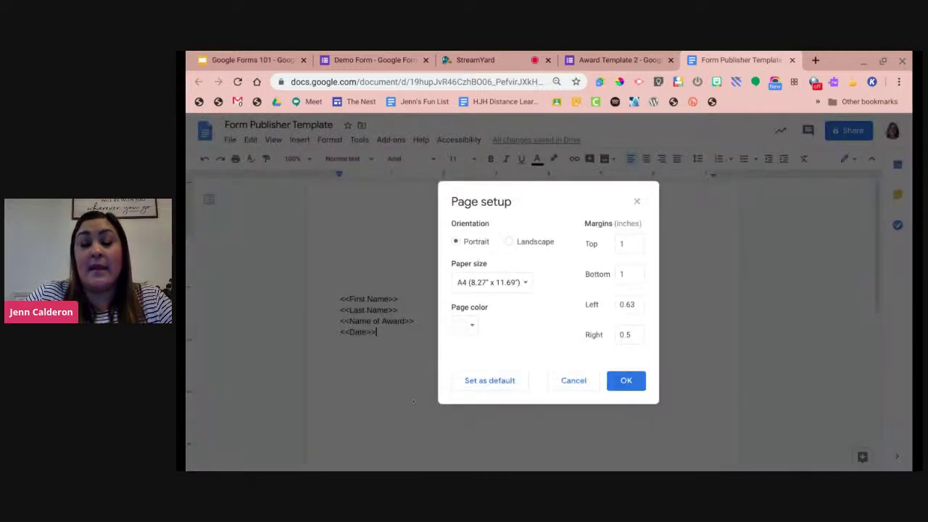
{"action": "left_click", "coordinate": [529, 244]}
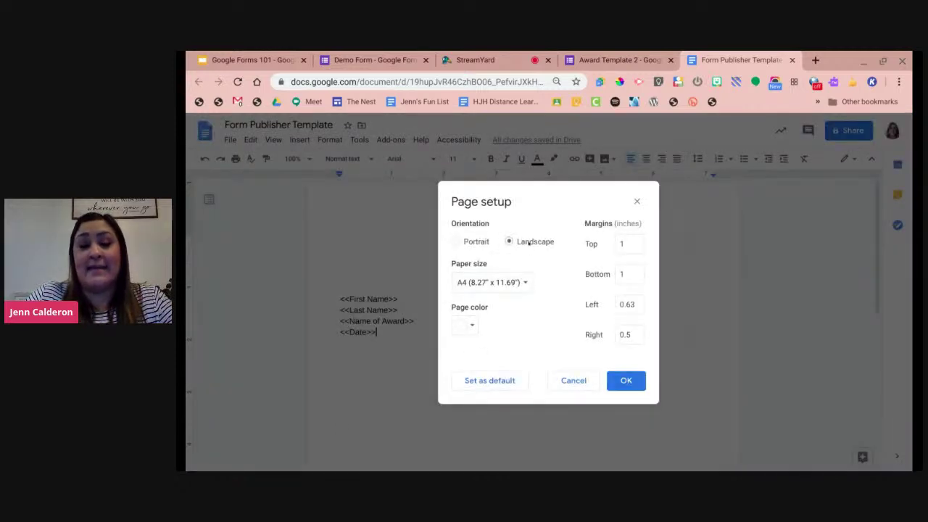
{"action": "left_click", "coordinate": [471, 327]}
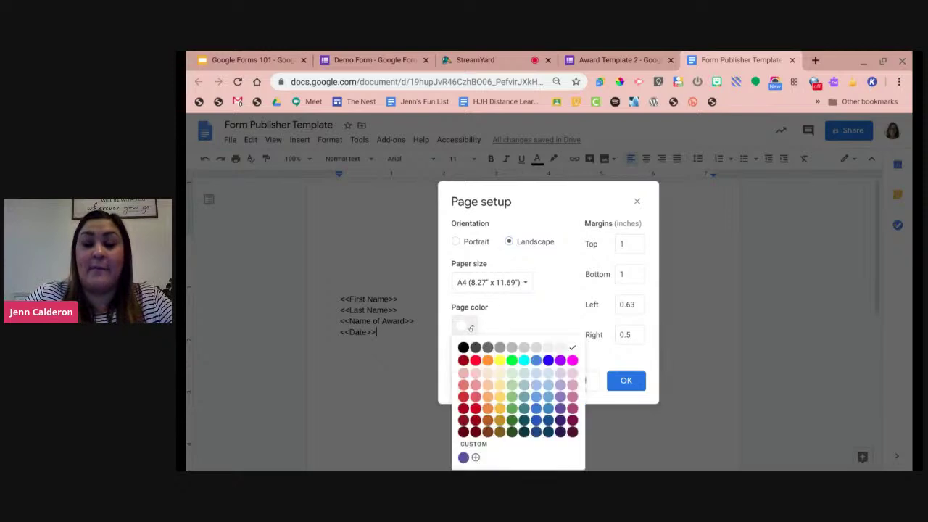
{"action": "left_click", "coordinate": [559, 373]}
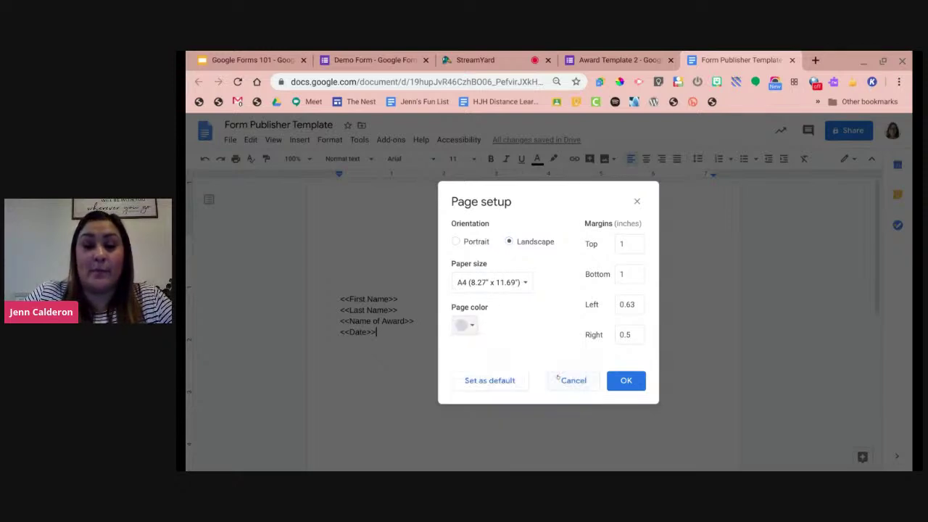
{"action": "left_click", "coordinate": [626, 381]}
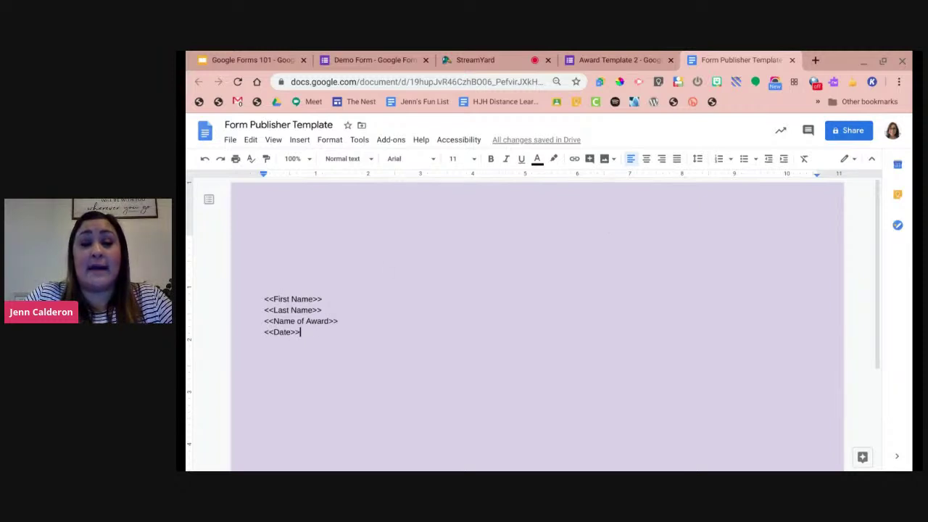
Remove the blank line above the markers and insert a 2 x 3 table there.
{"action": "left_click", "coordinate": [264, 256]}
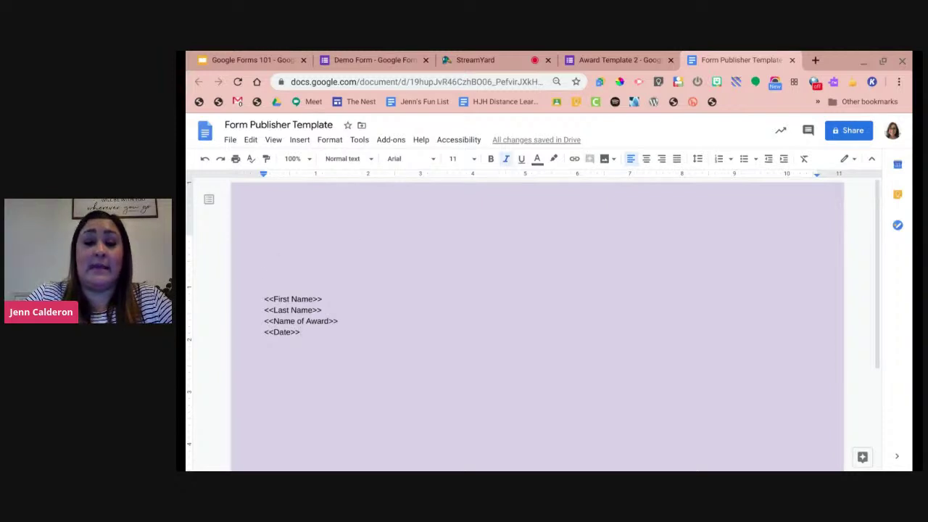
{"action": "key", "text": "BackSpace"}
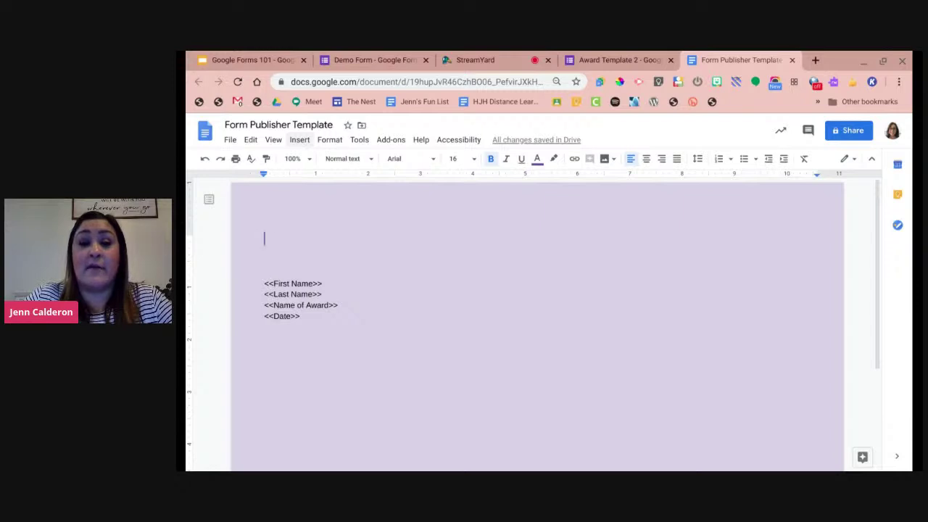
{"action": "left_click", "coordinate": [294, 143]}
{"action": "mouse_move", "coordinate": [311, 174]}
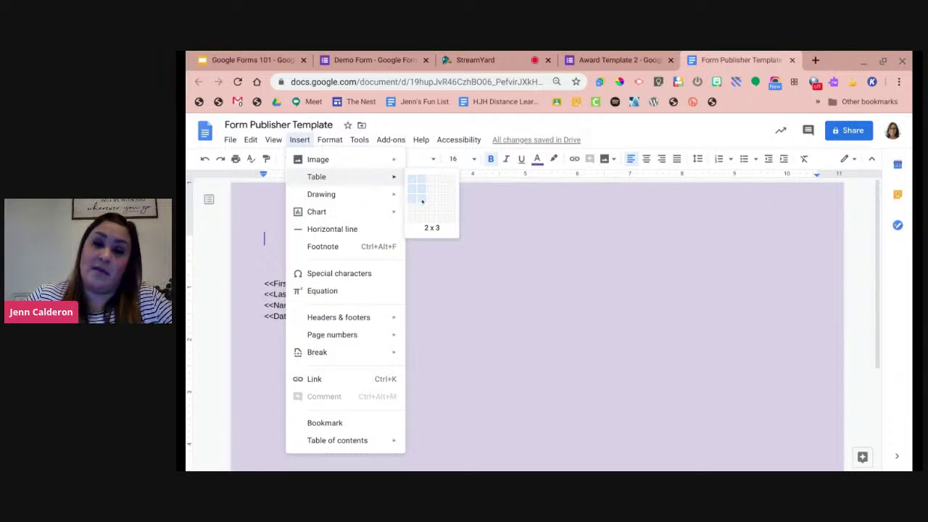
{"action": "left_click", "coordinate": [423, 201]}
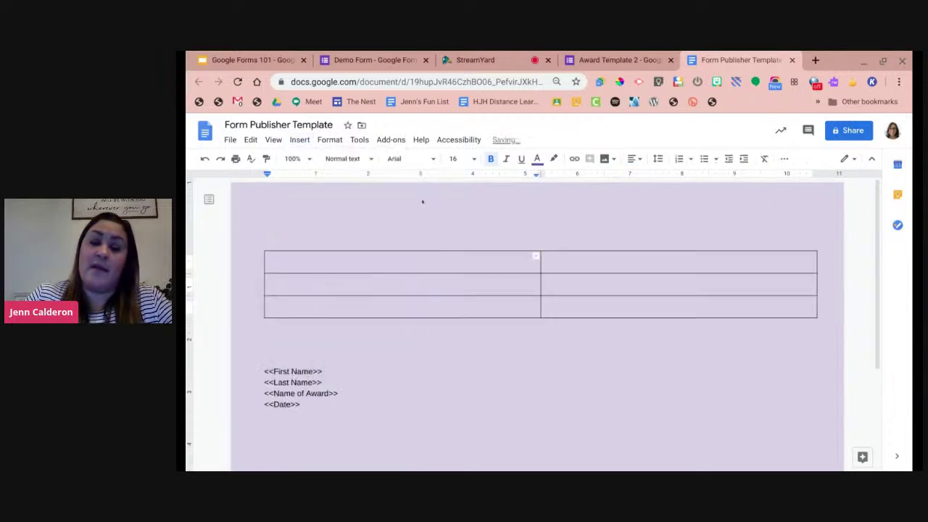
{"action": "left_click_drag", "start_coordinate": [323, 371], "coordinate": [259, 368]}
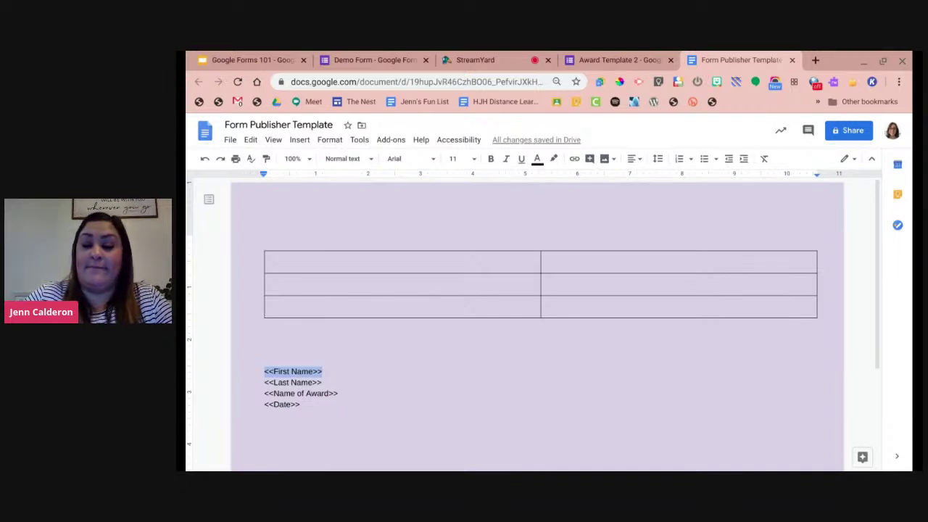
Move the <<First Name>> and <<Last Name>> markers into the table's two top cells.
{"action": "key", "text": "ctrl+x"}
{"action": "left_click", "coordinate": [535, 255]}
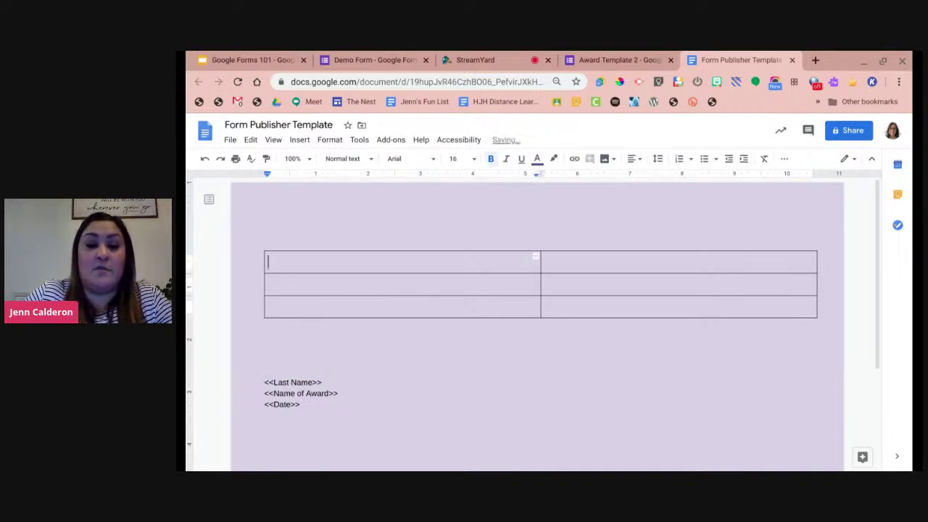
{"action": "key", "text": "ctrl+v"}
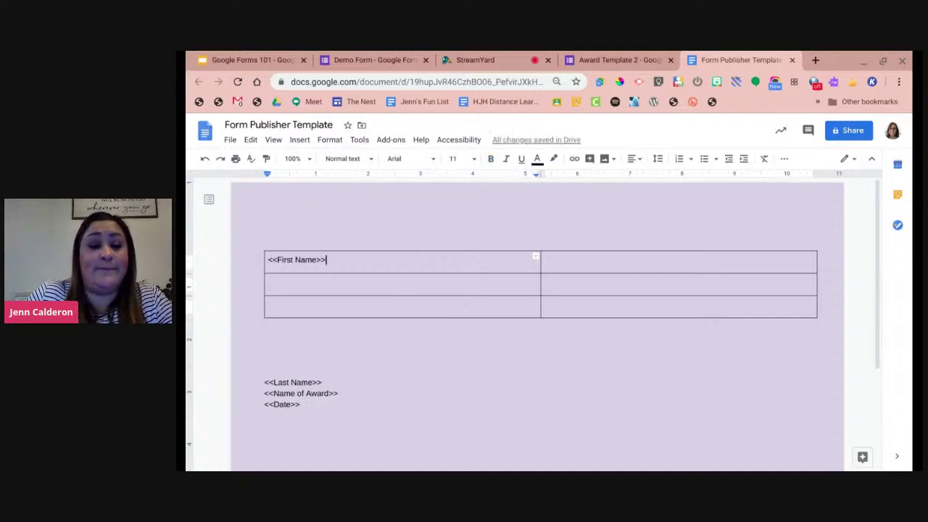
{"action": "left_click_drag", "start_coordinate": [321, 382], "coordinate": [251, 380]}
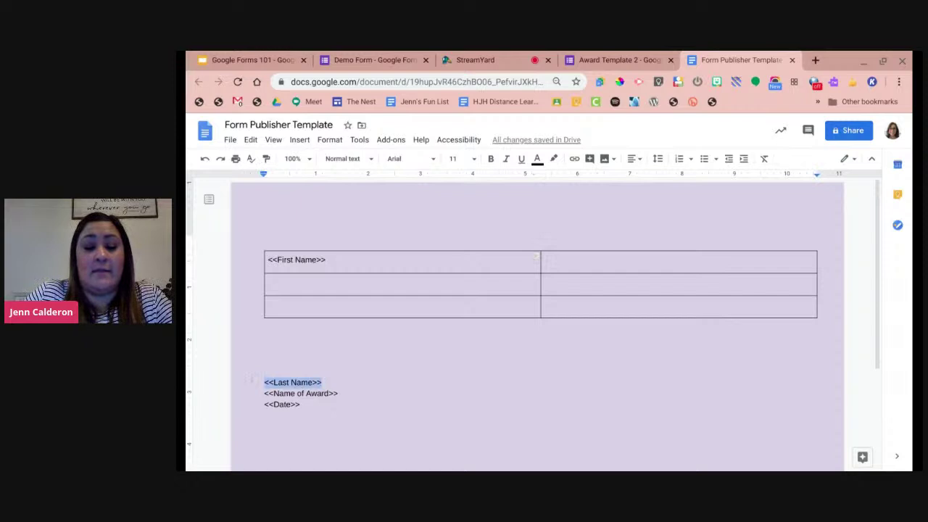
{"action": "key", "text": "ctrl+x"}
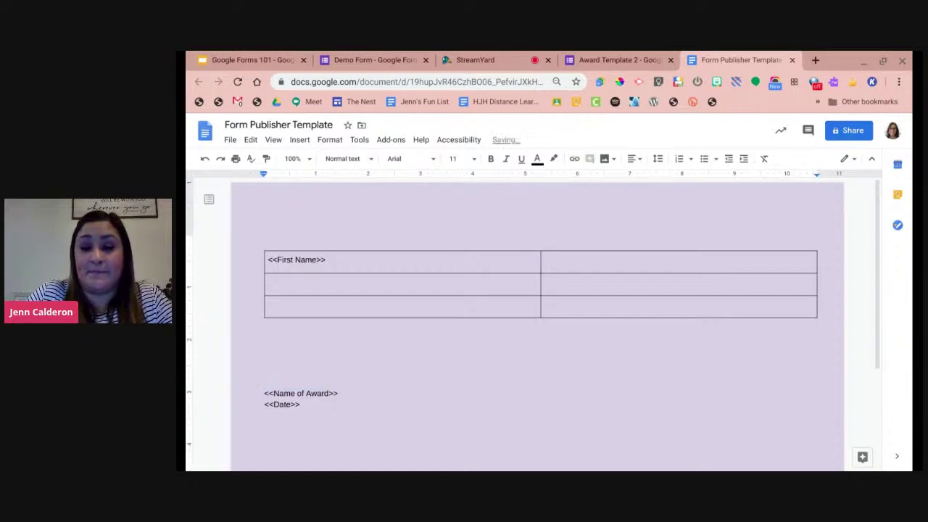
{"action": "left_click", "coordinate": [545, 261]}
{"action": "key", "text": "ctrl+v"}
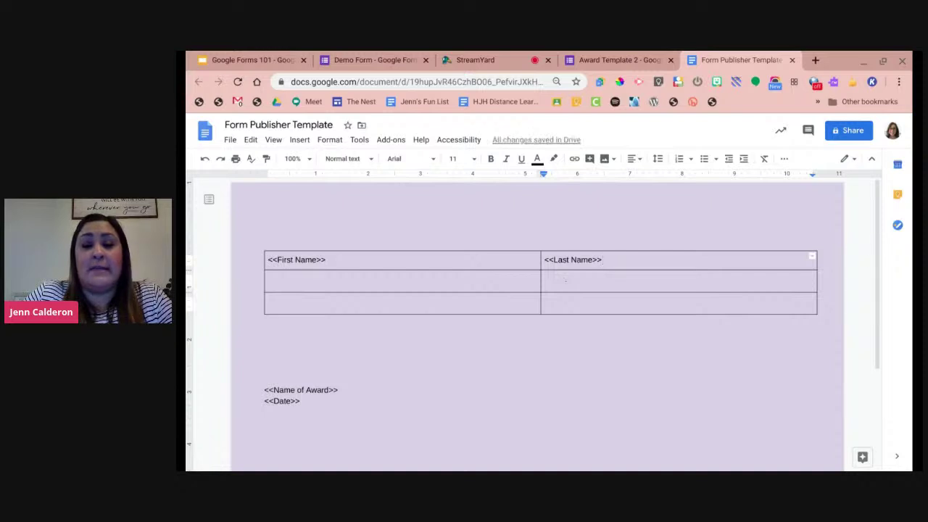
Merge the table's second row into one cell and move <<Name of Award>> into it.
{"action": "left_click", "coordinate": [547, 280]}
{"action": "left_click_drag", "start_coordinate": [547, 280], "coordinate": [533, 281]}
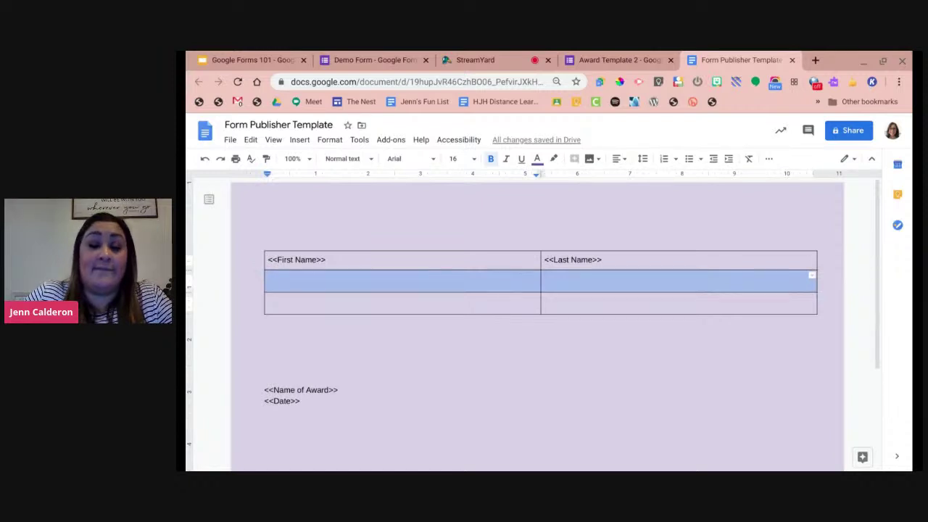
{"action": "right_click", "coordinate": [517, 280]}
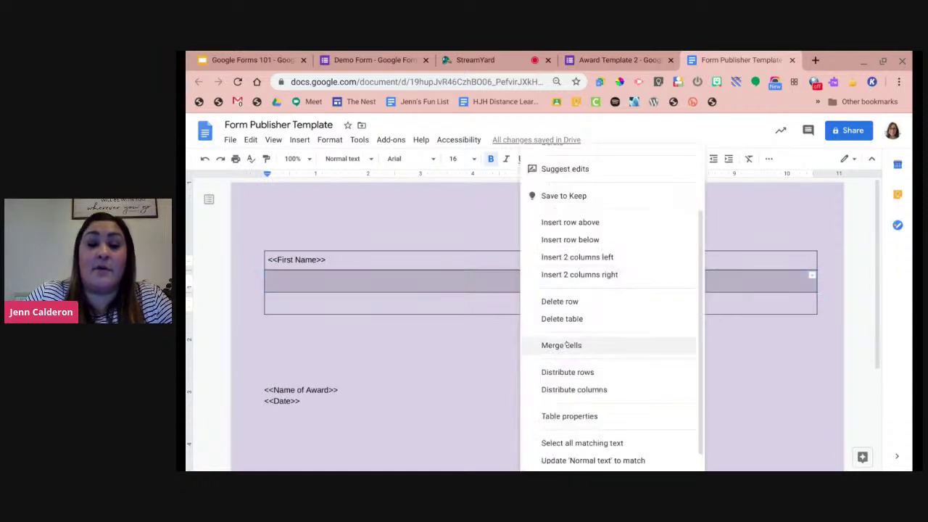
{"action": "left_click", "coordinate": [564, 343]}
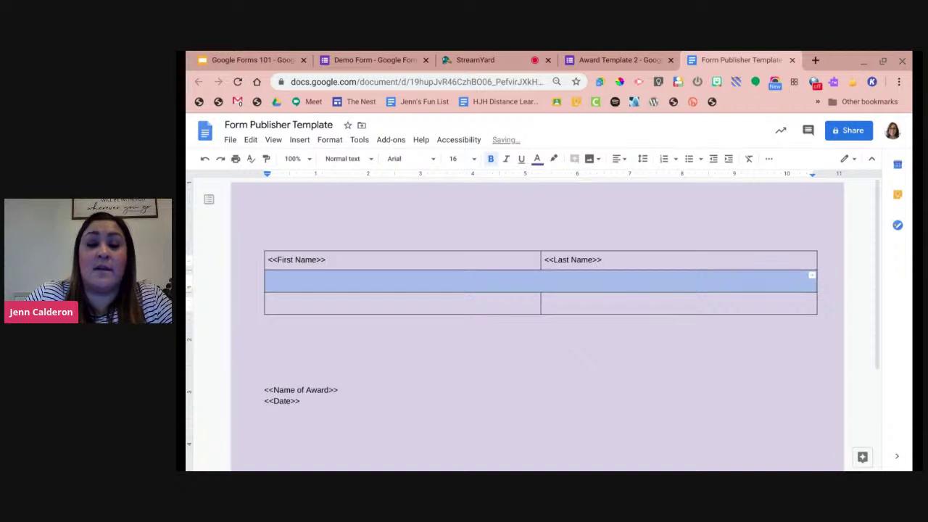
{"action": "left_click_drag", "start_coordinate": [337, 390], "coordinate": [235, 391]}
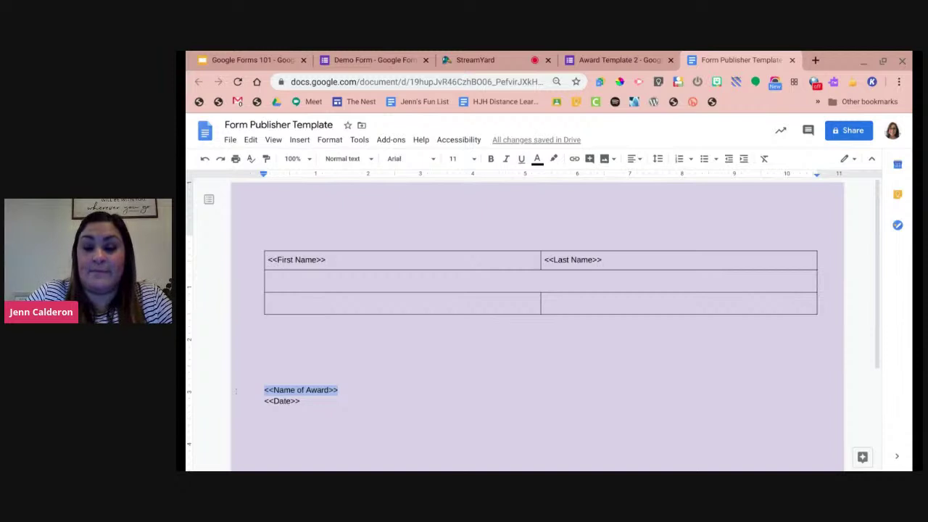
{"action": "key", "text": "BackSpace"}
{"action": "left_click", "coordinate": [563, 276]}
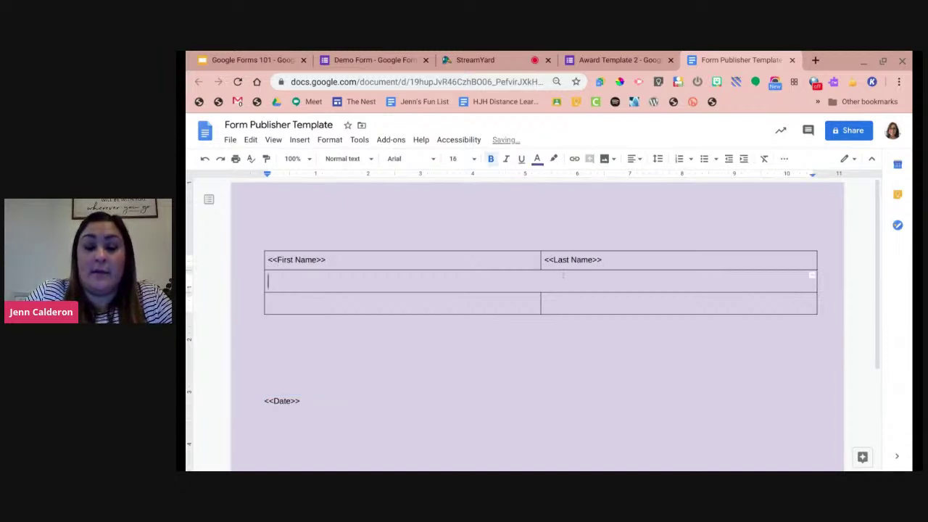
{"action": "key", "text": "ctrl+v"}
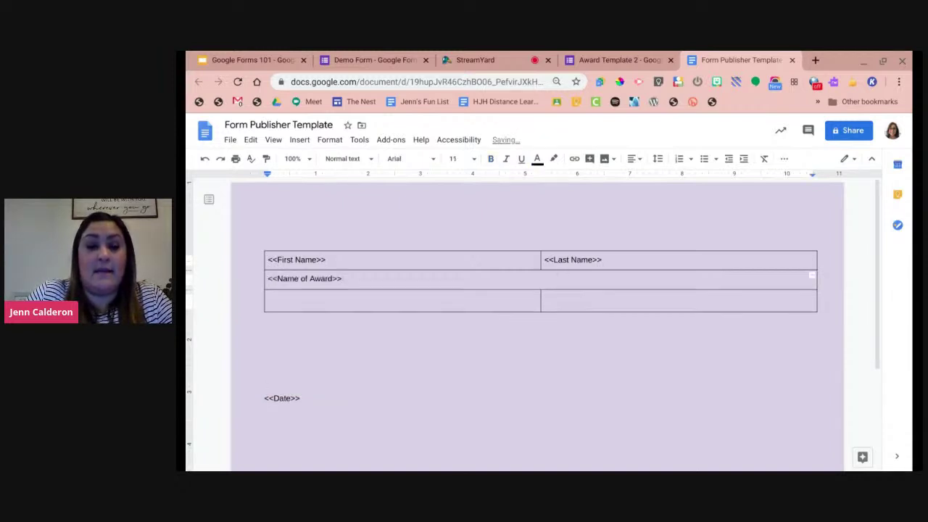
Move <<Date>> into the bottom-right cell, then select the first row's name markers.
{"action": "left_click_drag", "start_coordinate": [301, 398], "coordinate": [264, 398]}
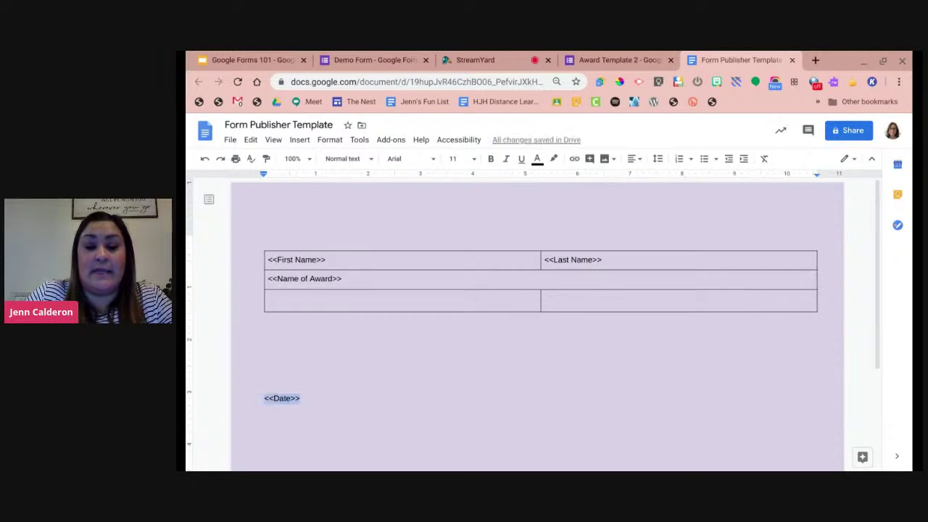
{"action": "key", "text": "ctrl+x"}
{"action": "left_click", "coordinate": [547, 300]}
{"action": "key", "text": "ctrl+v"}
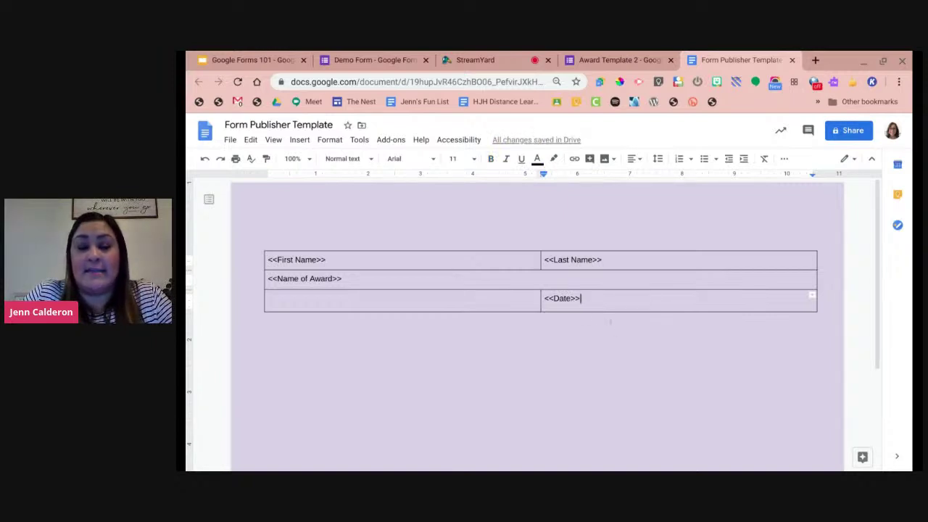
{"action": "double_click", "coordinate": [625, 261]}
{"action": "left_click_drag", "start_coordinate": [624, 260], "coordinate": [305, 261]}
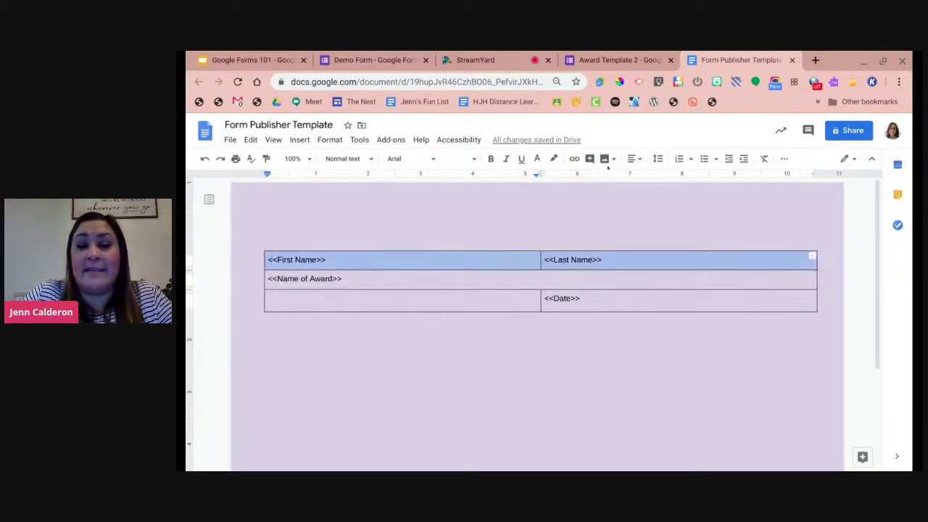
Center the name markers and set them in 36 pt Autour One.
{"action": "left_click", "coordinate": [635, 159]}
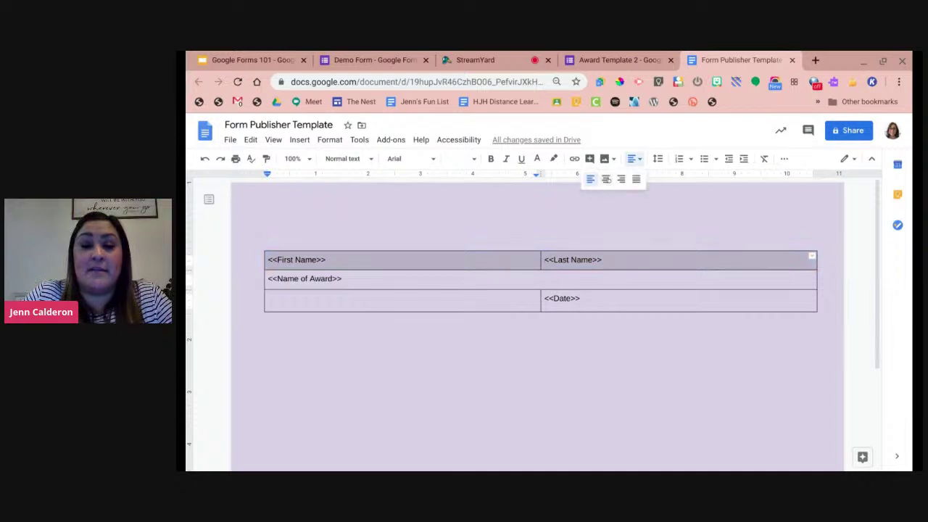
{"action": "left_click", "coordinate": [610, 179]}
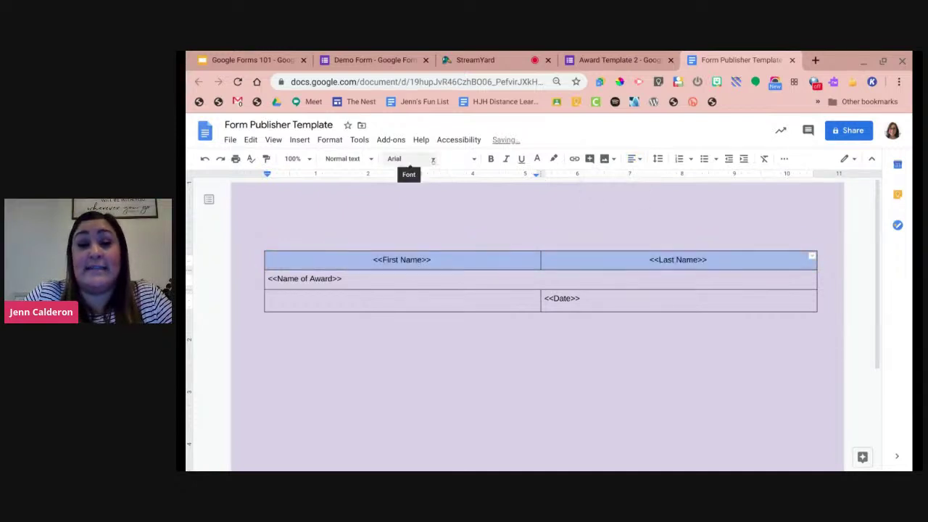
{"action": "left_click", "coordinate": [410, 159]}
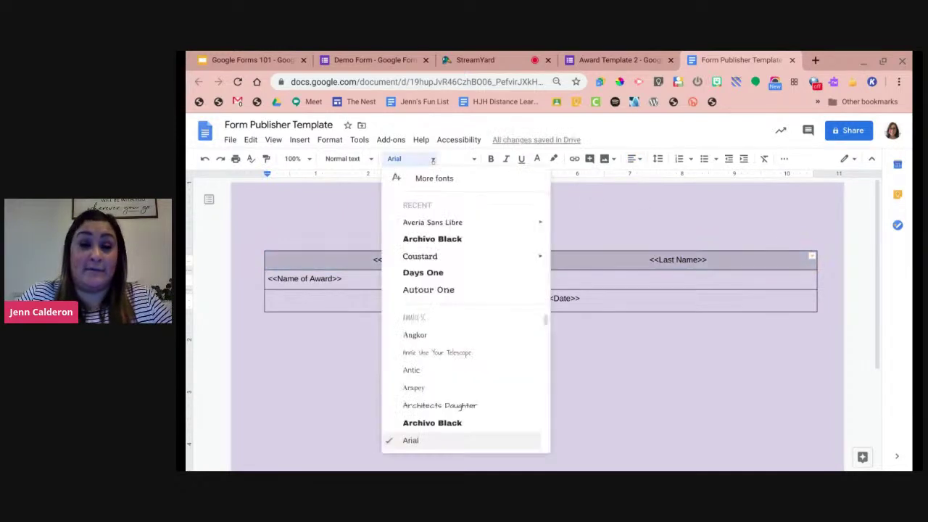
{"action": "left_click", "coordinate": [490, 290]}
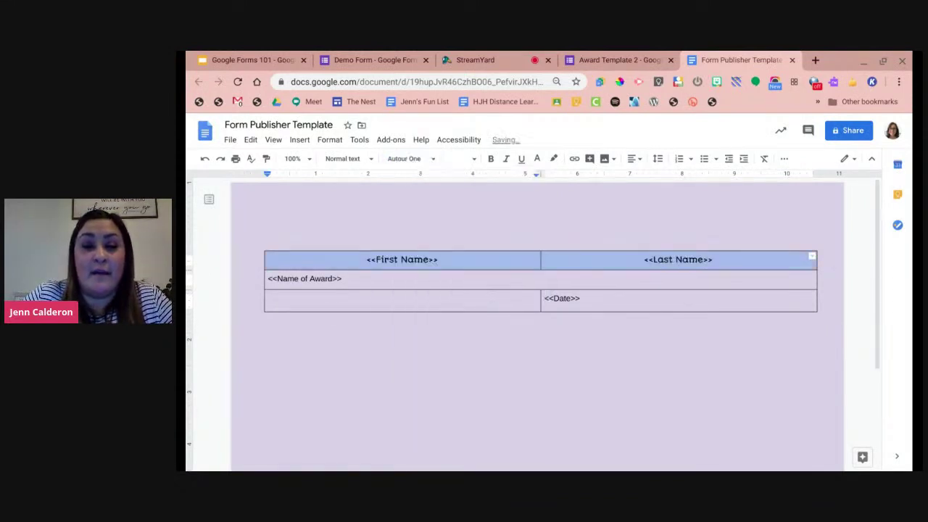
{"action": "left_click", "coordinate": [464, 158]}
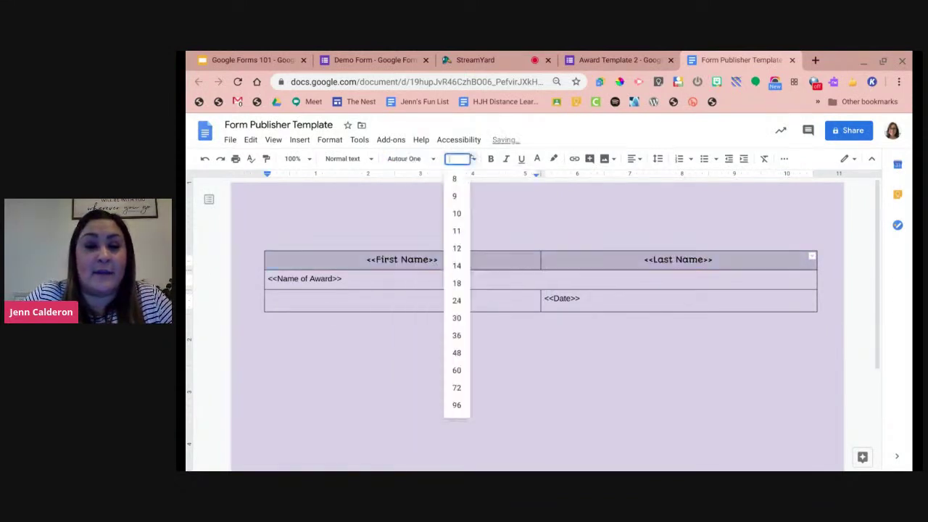
{"action": "left_click", "coordinate": [448, 334]}
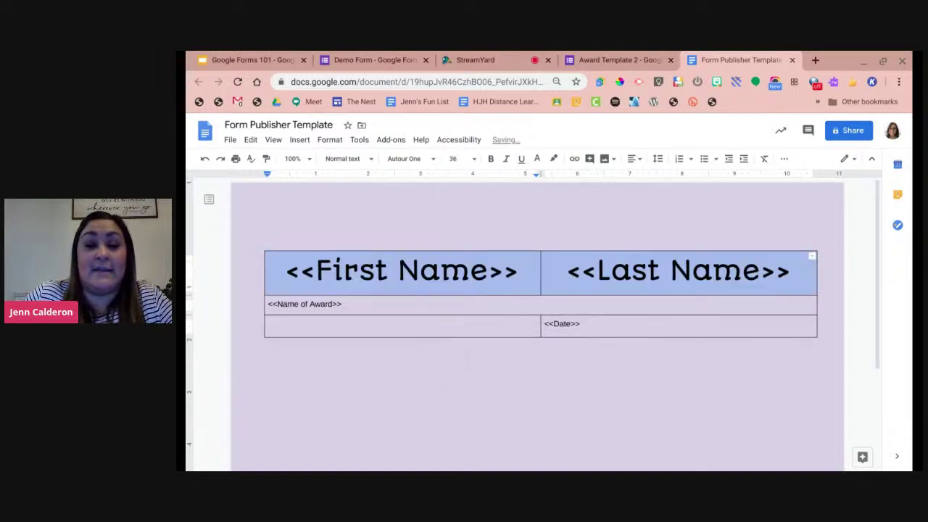
Set <<Name of Award>> in Galada, centered, at 48 pt.
{"action": "double_click", "coordinate": [345, 305]}
{"action": "left_click_drag", "start_coordinate": [346, 304], "coordinate": [267, 305]}
{"action": "left_click", "coordinate": [410, 158]}
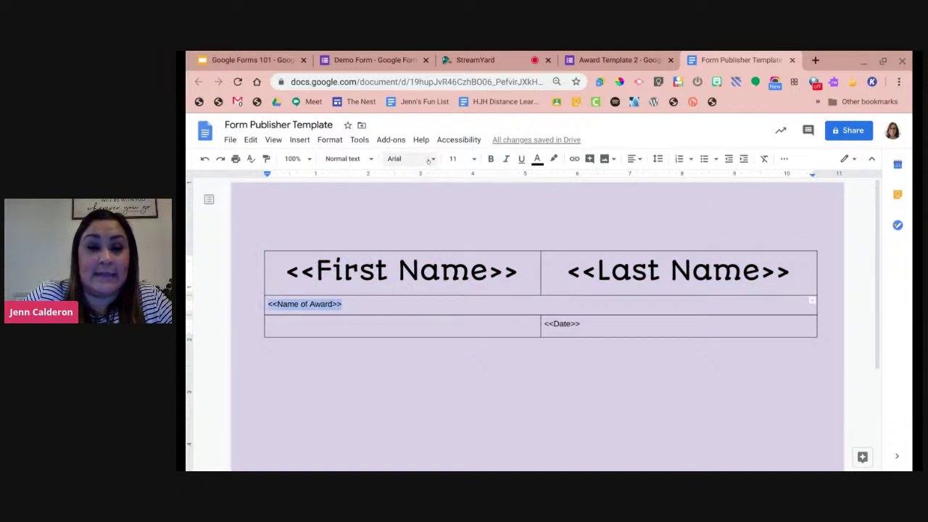
{"action": "scroll", "coordinate": [460, 347], "scroll_direction": "down", "scroll_amount": 10}
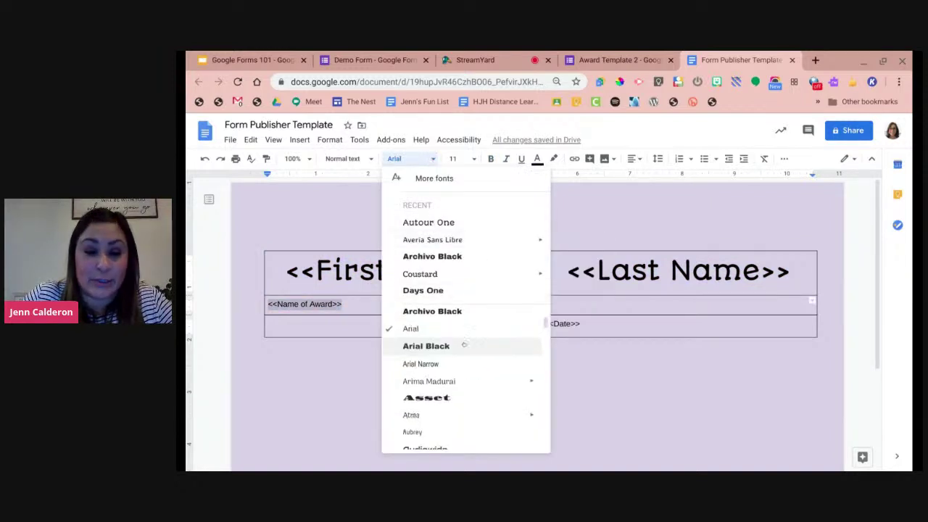
{"action": "scroll", "coordinate": [475, 381], "scroll_direction": "down", "scroll_amount": 10}
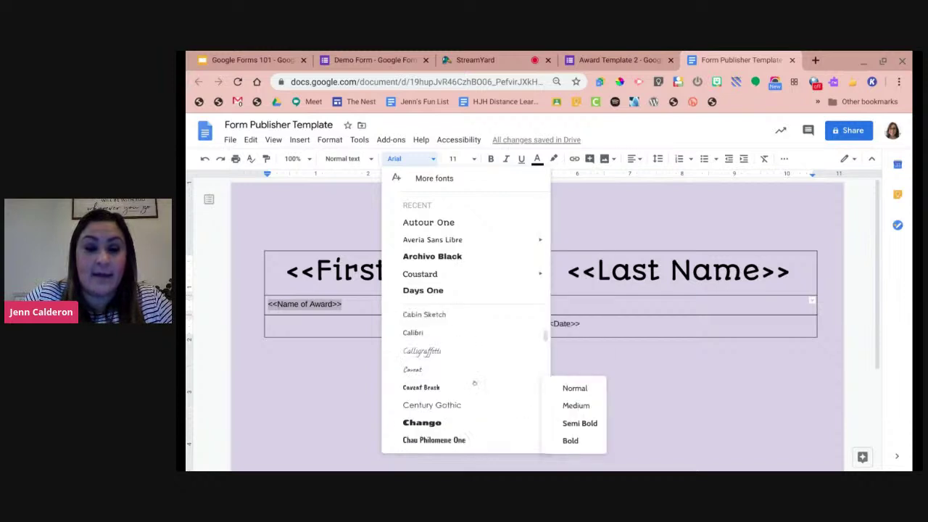
{"action": "scroll", "coordinate": [475, 386], "scroll_direction": "down", "scroll_amount": 8}
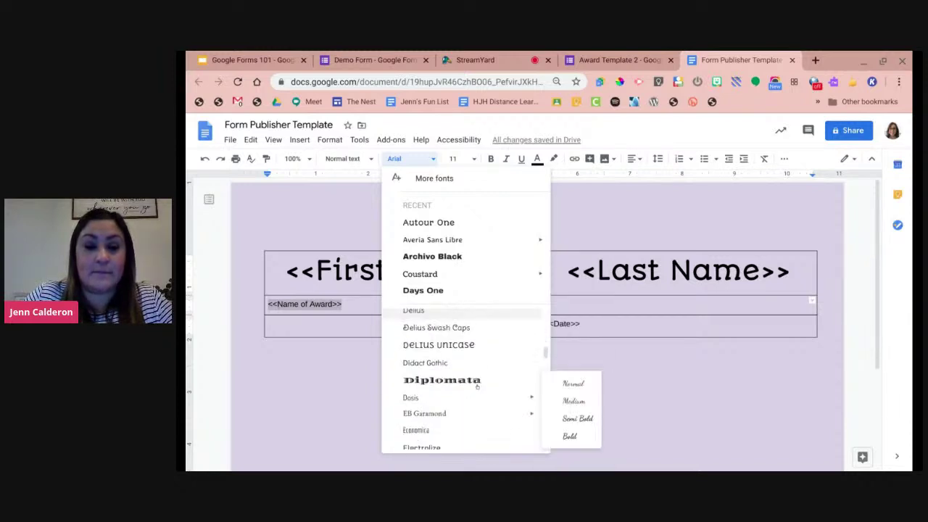
{"action": "scroll", "coordinate": [480, 384], "scroll_direction": "down", "scroll_amount": 8}
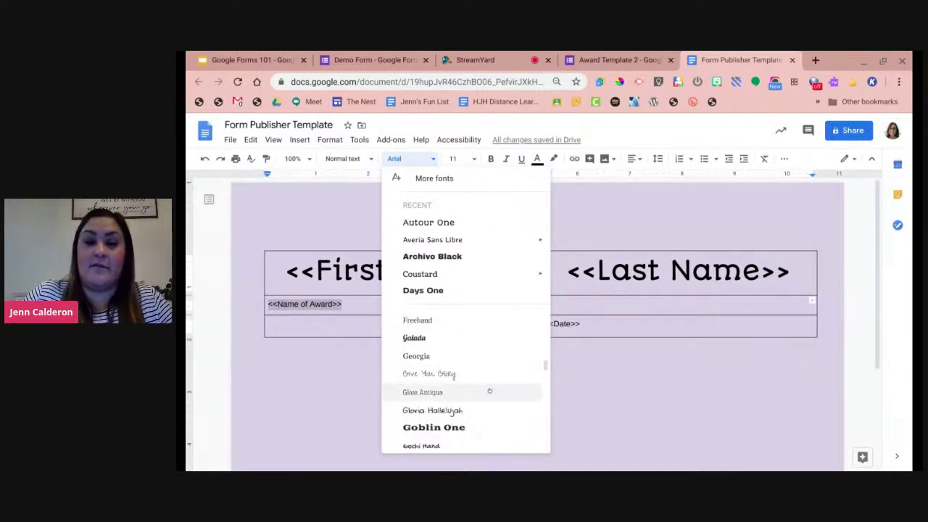
{"action": "left_click", "coordinate": [496, 337]}
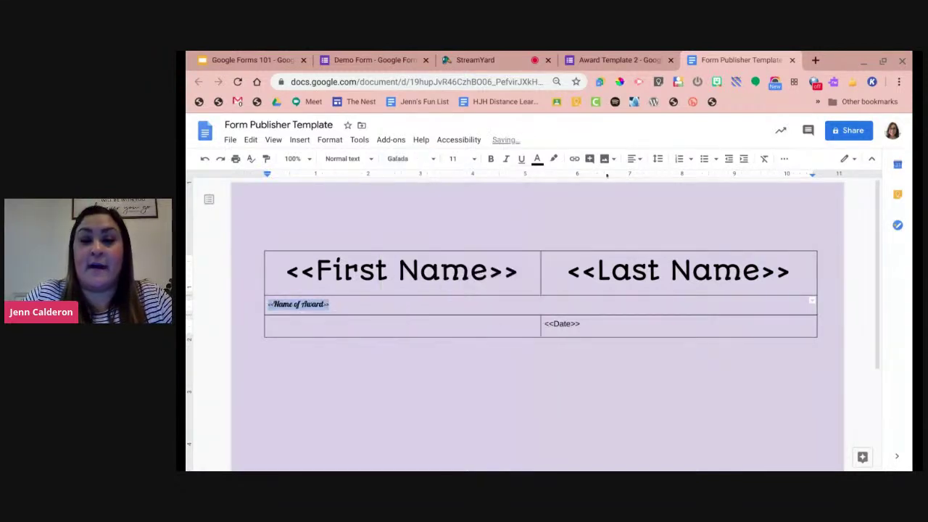
{"action": "left_click", "coordinate": [635, 159]}
{"action": "left_click", "coordinate": [611, 184]}
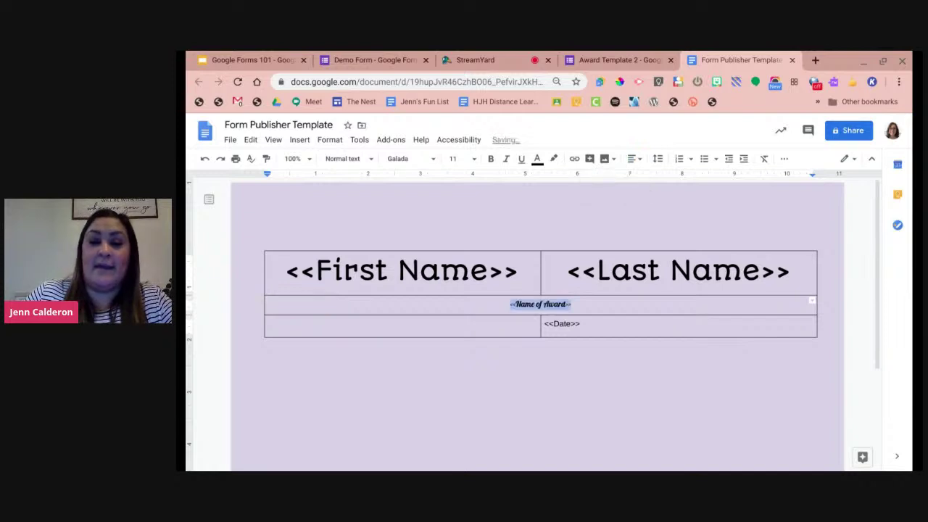
{"action": "left_click", "coordinate": [457, 158]}
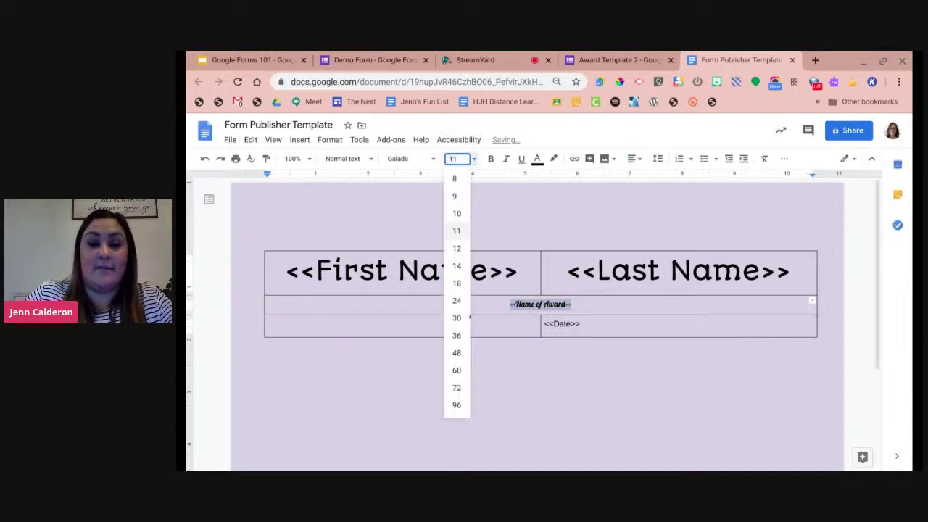
{"action": "left_click", "coordinate": [457, 353]}
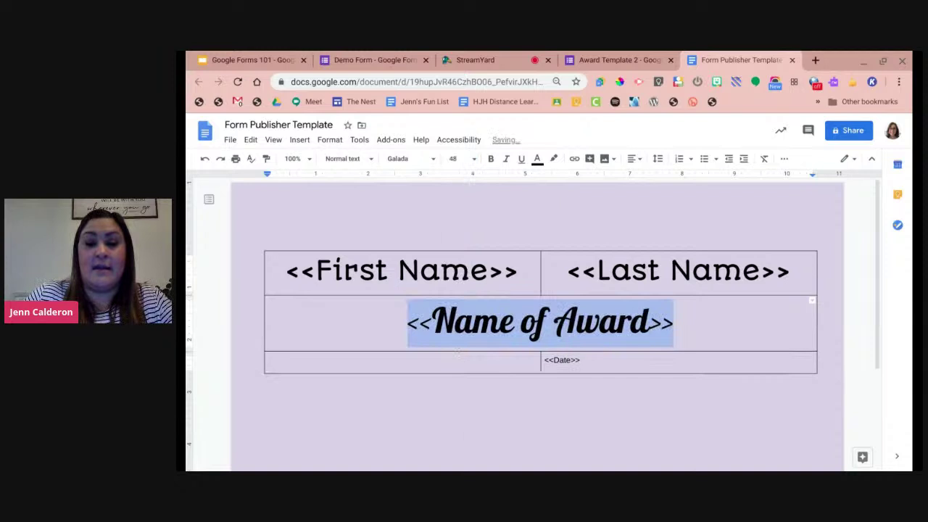
Center the <<Date>> marker and enlarge it to 24 pt.
{"action": "left_click", "coordinate": [583, 361]}
{"action": "left_click_drag", "start_coordinate": [584, 360], "coordinate": [543, 361]}
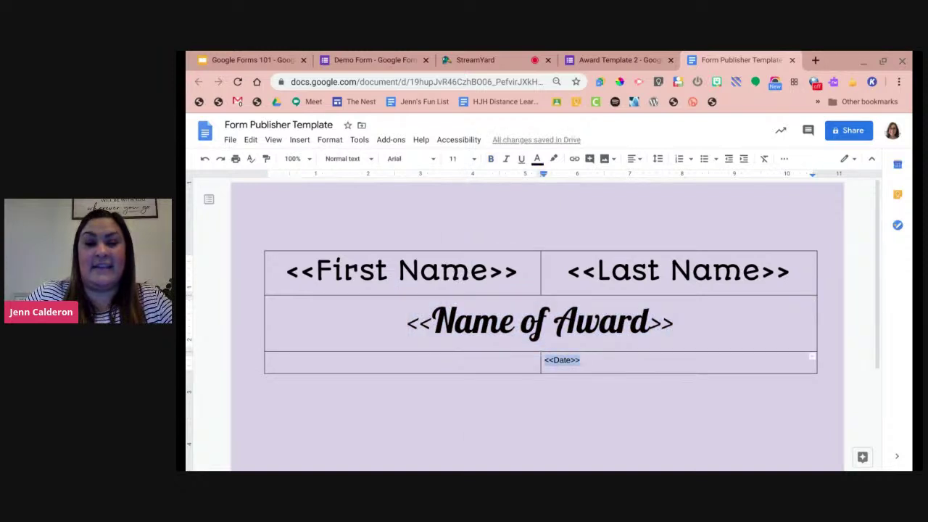
{"action": "left_click", "coordinate": [634, 159]}
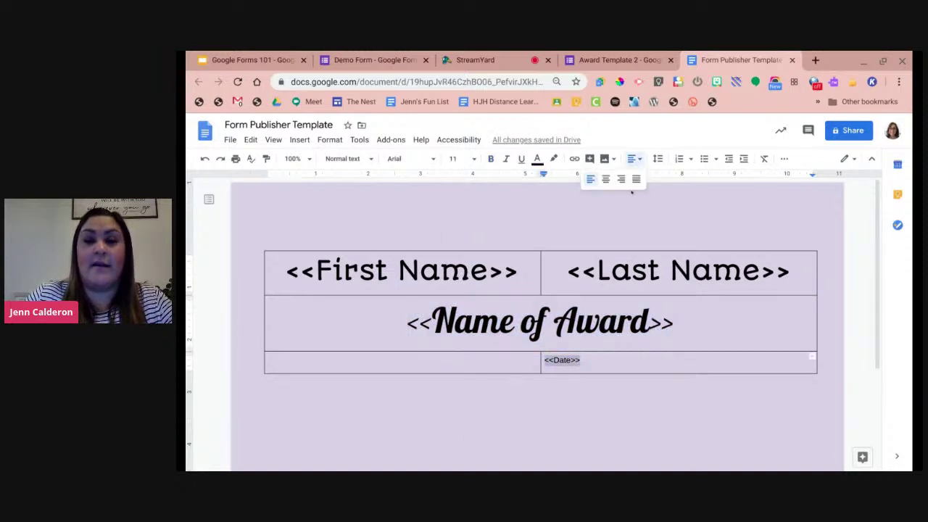
{"action": "left_click", "coordinate": [606, 179]}
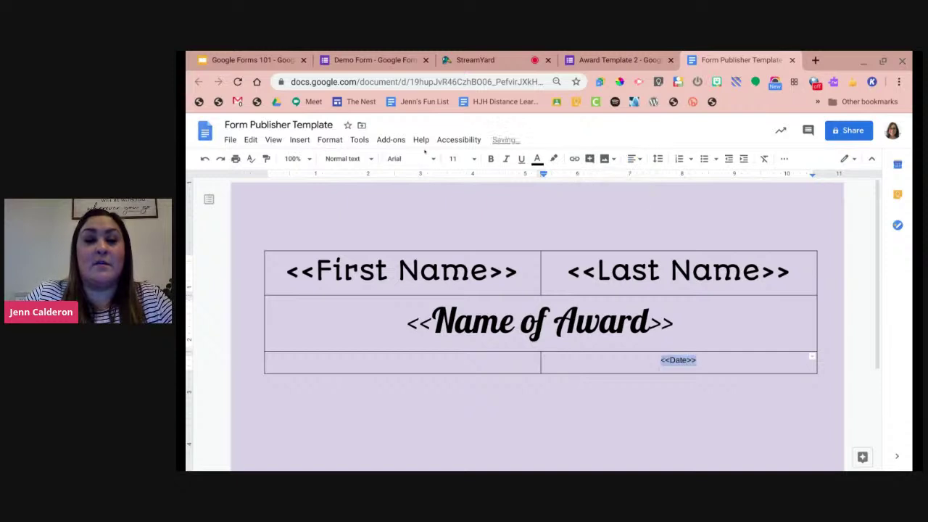
{"action": "left_click", "coordinate": [469, 158]}
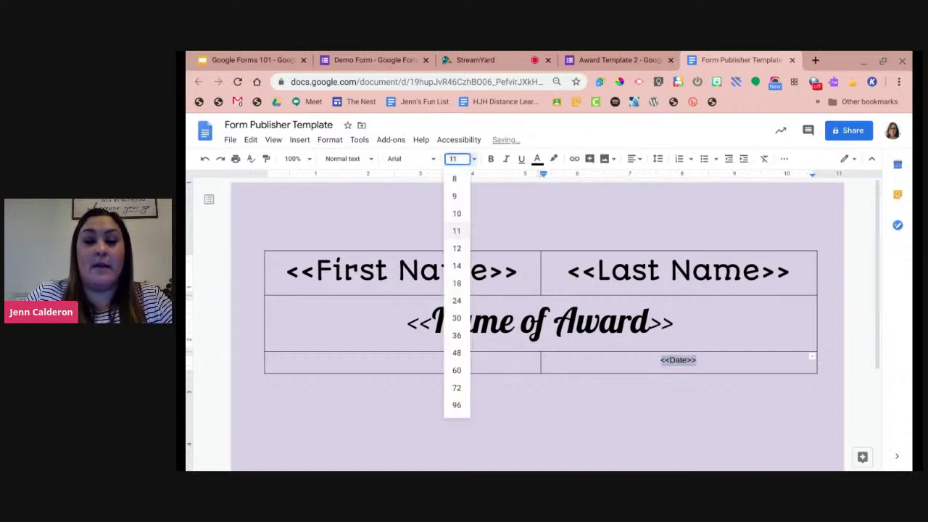
{"action": "left_click", "coordinate": [456, 301]}
Center the bottom-left cell in Damion font and begin typing 'Given by M'.
{"action": "left_click", "coordinate": [478, 372]}
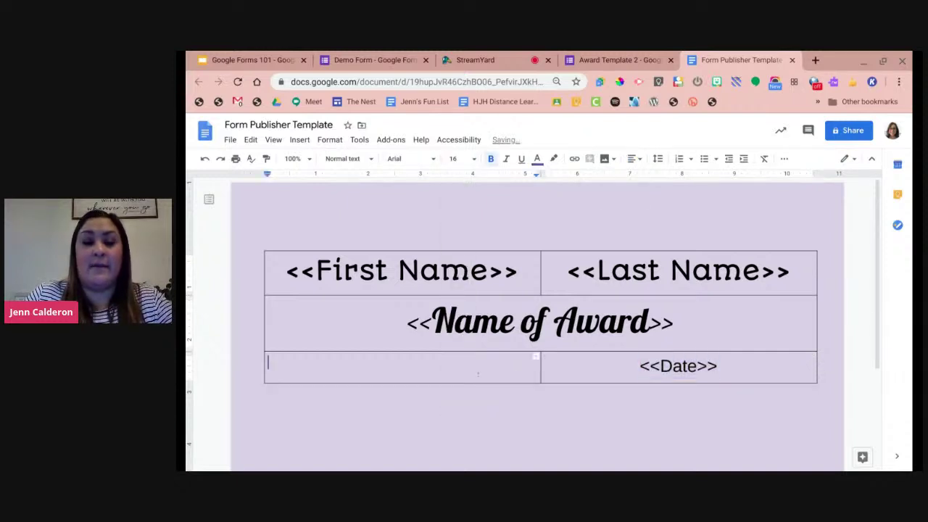
{"action": "left_click", "coordinate": [635, 159]}
{"action": "left_click", "coordinate": [606, 180]}
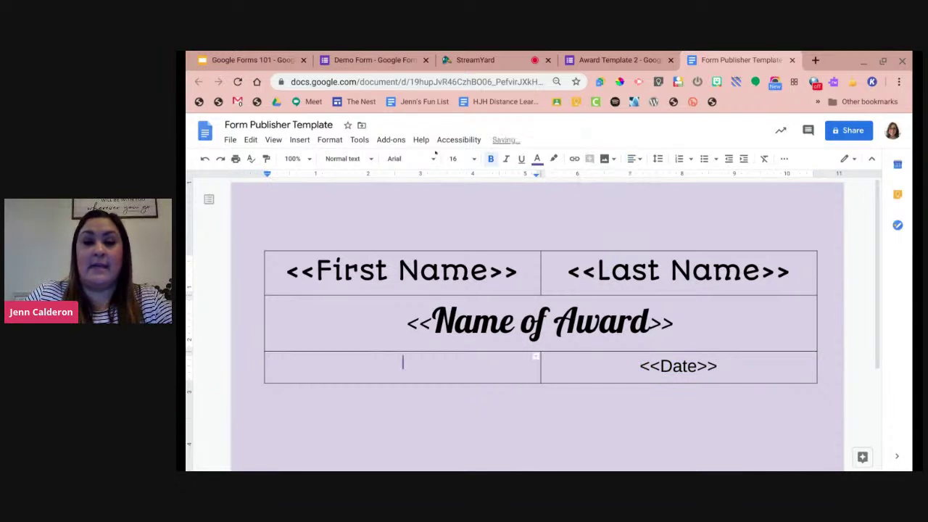
{"action": "left_click", "coordinate": [410, 158]}
{"action": "scroll", "coordinate": [471, 359], "scroll_direction": "down", "scroll_amount": 5}
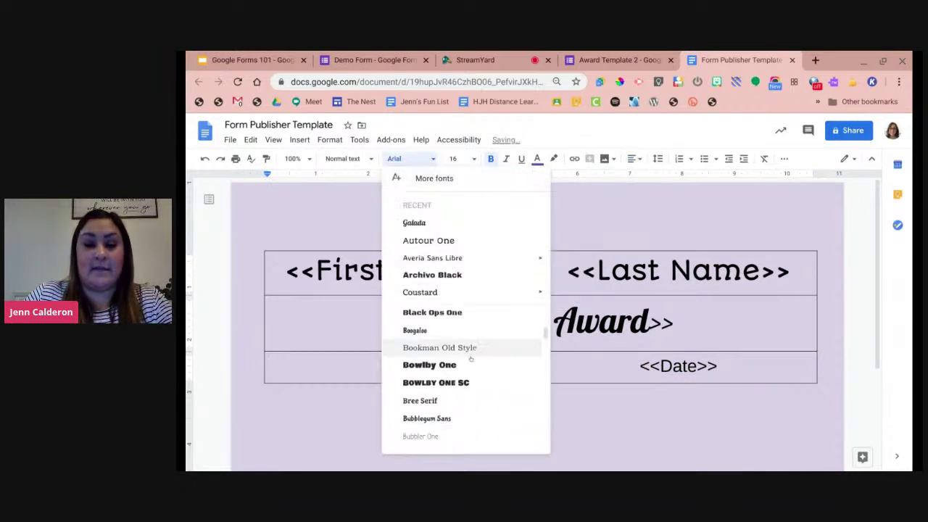
{"action": "scroll", "coordinate": [471, 358], "scroll_direction": "down", "scroll_amount": 4}
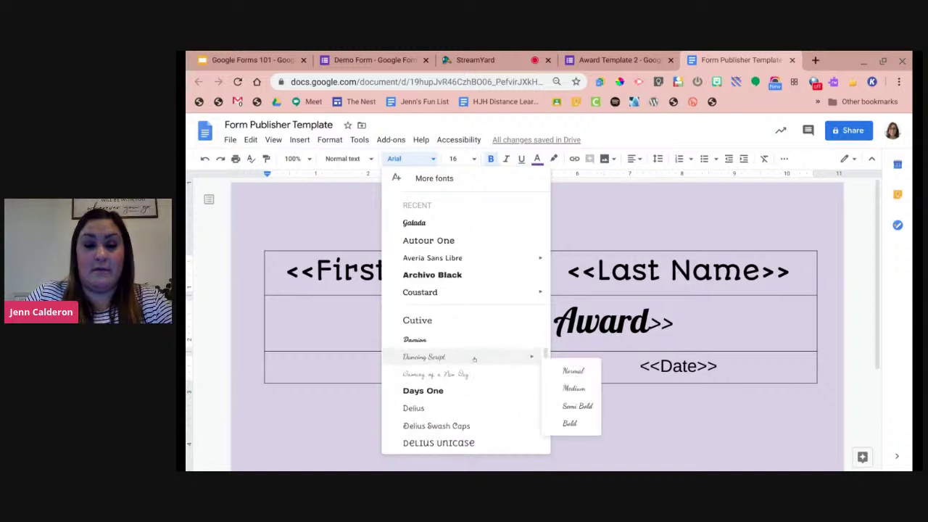
{"action": "left_click", "coordinate": [480, 344]}
{"action": "type", "text": "Given"}
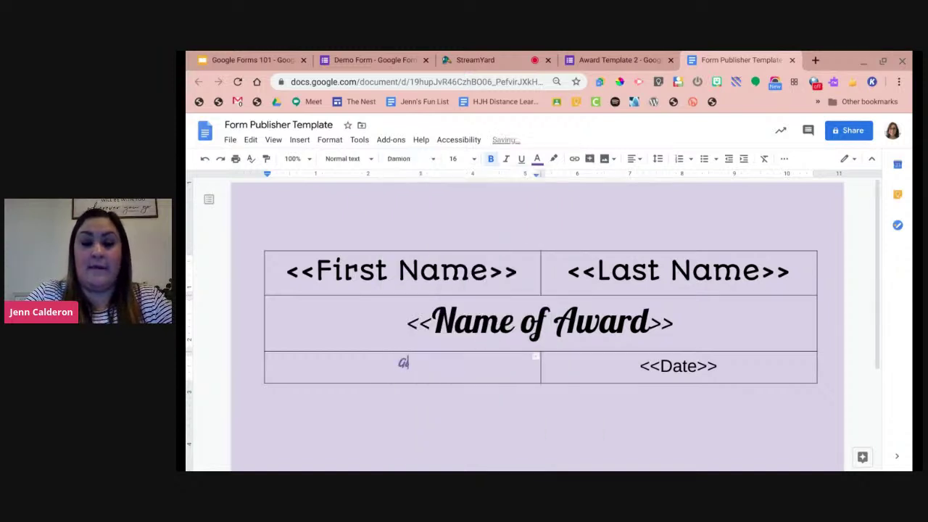
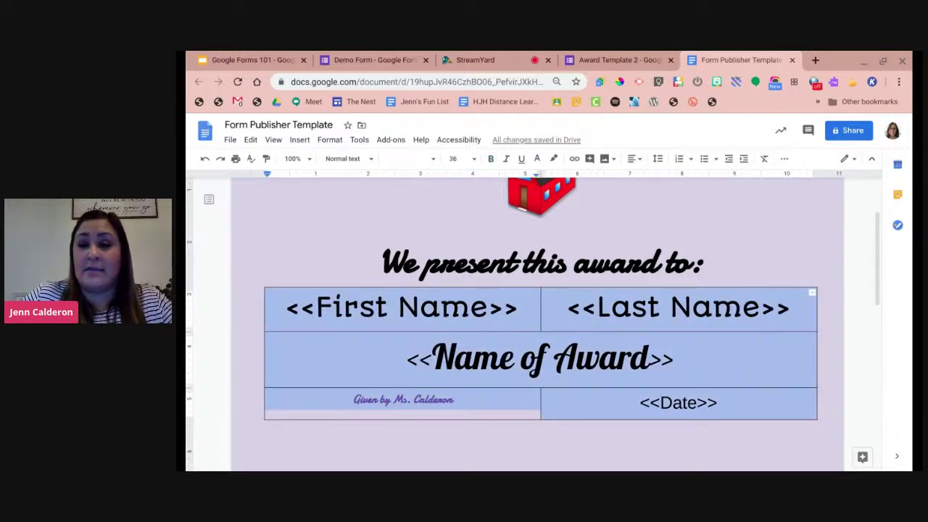
Recolour the name table's borders light lavender so the grid lines vanish into the page.
{"action": "left_click", "coordinate": [784, 159]}
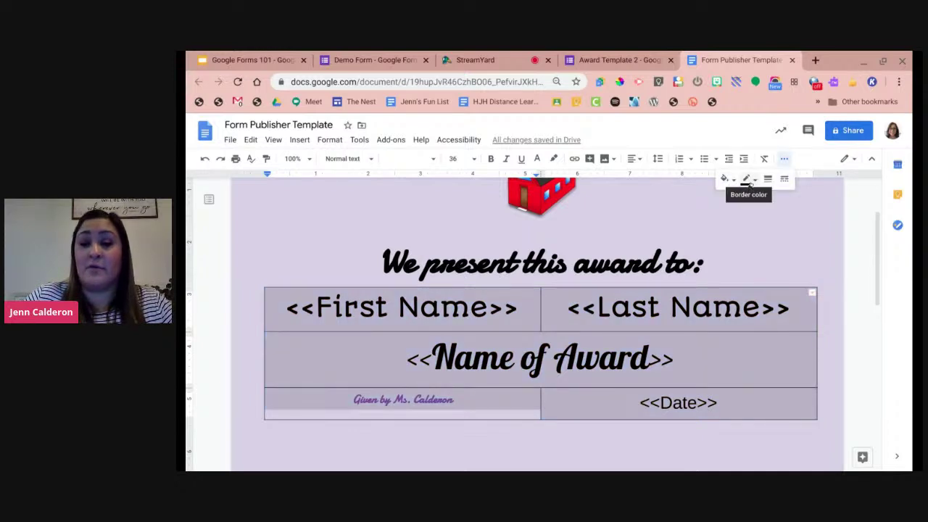
{"action": "left_click", "coordinate": [749, 182]}
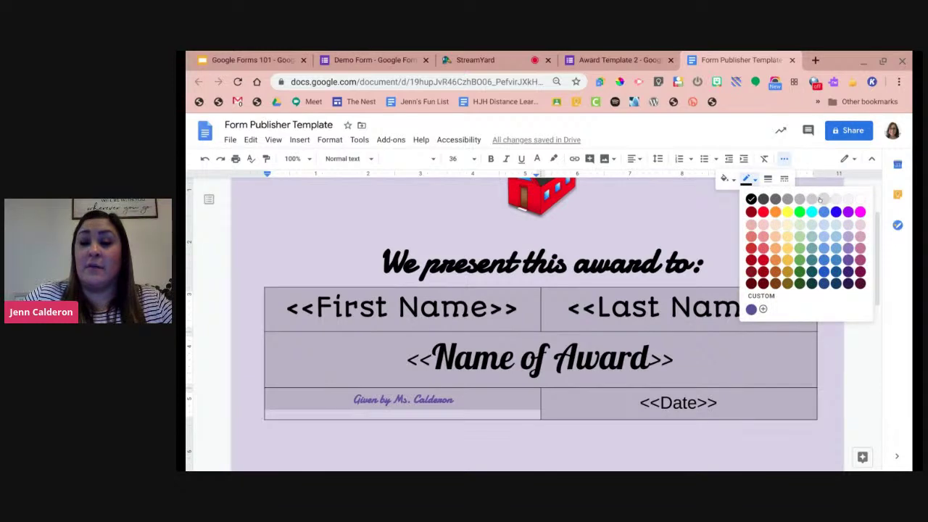
{"action": "left_click", "coordinate": [845, 226]}
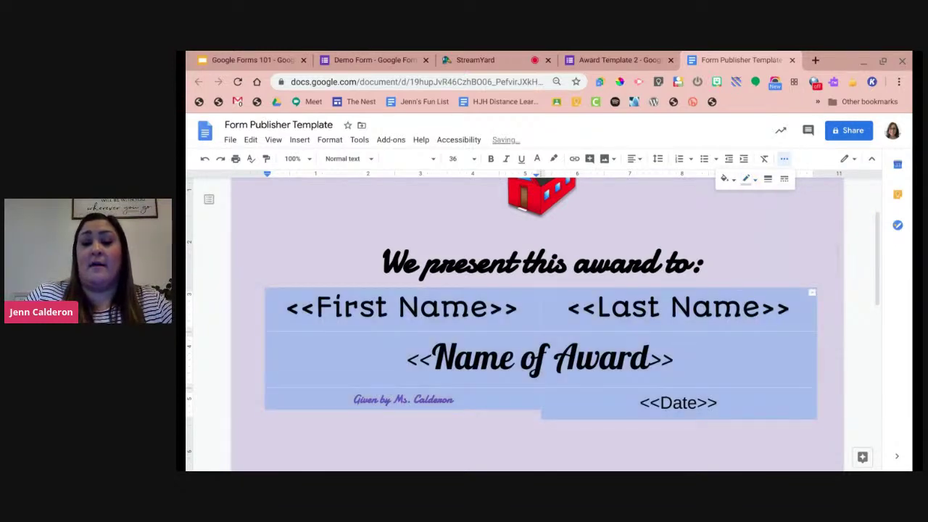
{"action": "left_click", "coordinate": [792, 308]}
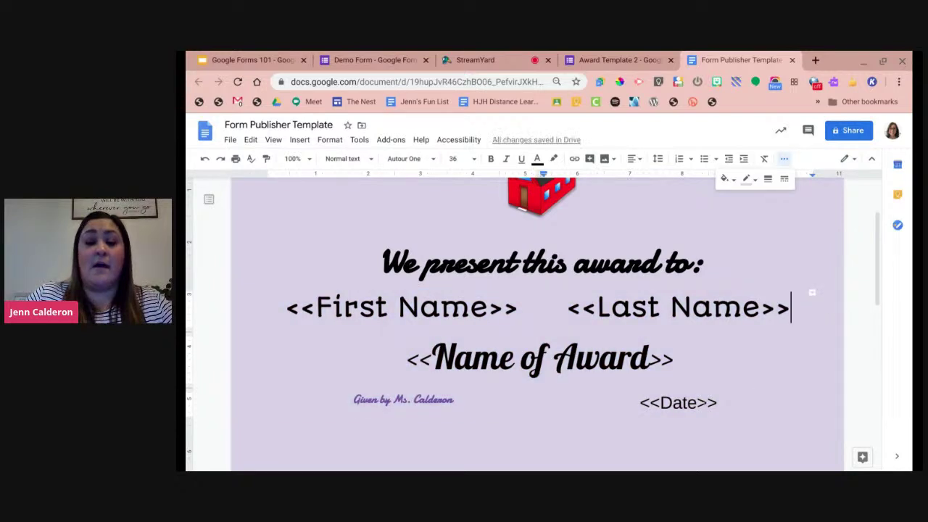
{"action": "scroll", "coordinate": [572, 223], "scroll_direction": "up", "scroll_amount": 1}
{"action": "scroll", "coordinate": [571, 222], "scroll_direction": "down", "scroll_amount": 1}
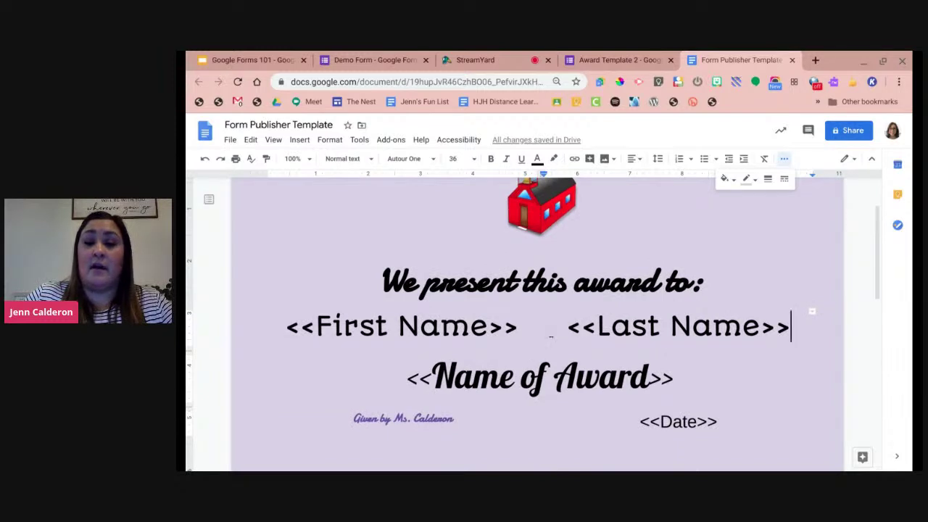
Preview the award certificate's print layout, then close the template document.
{"action": "left_click", "coordinate": [783, 160]}
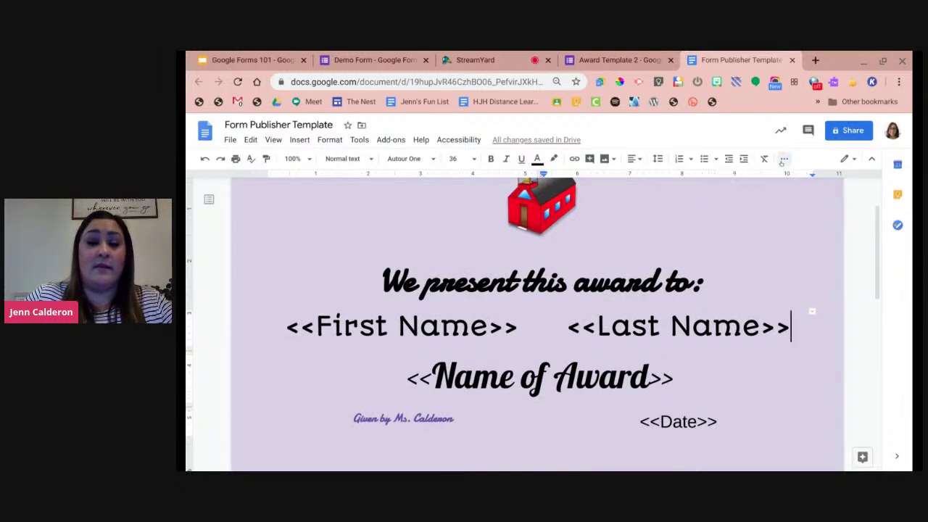
{"action": "left_click", "coordinate": [230, 139]}
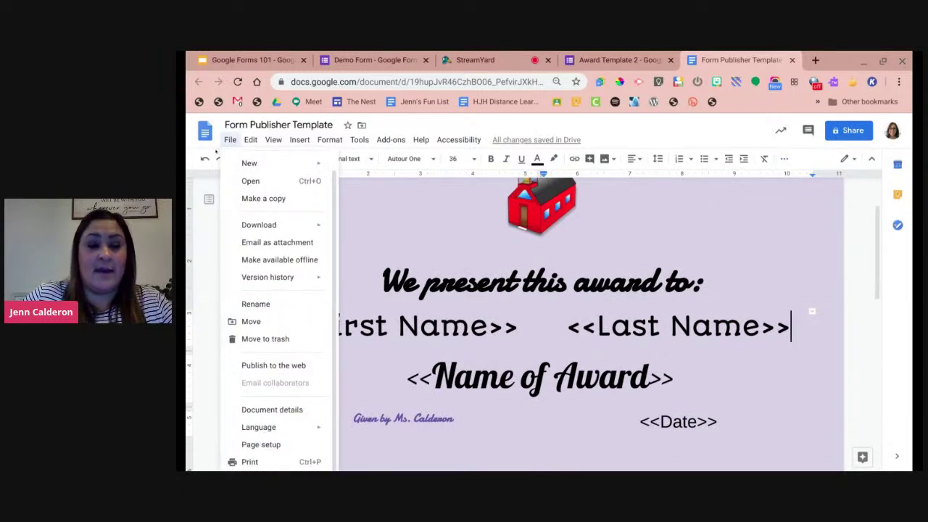
{"action": "left_click", "coordinate": [276, 462]}
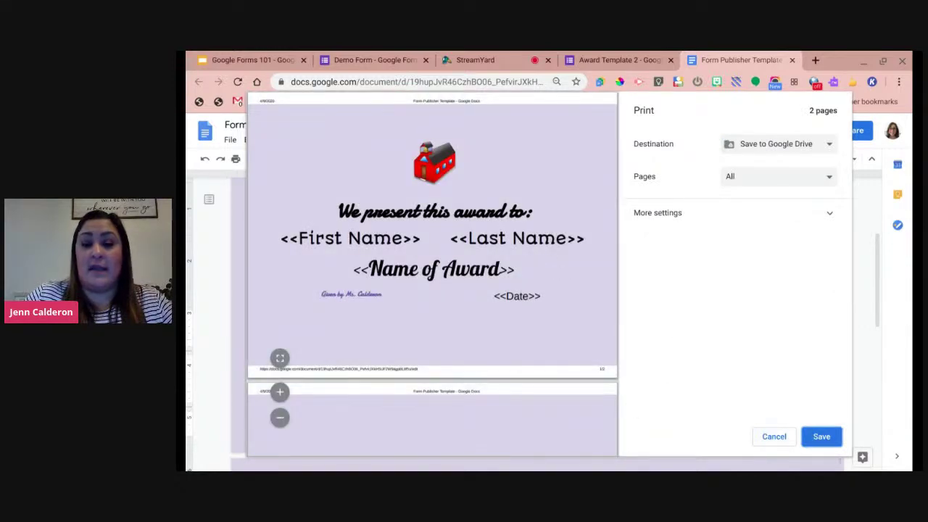
{"action": "left_click", "coordinate": [774, 436]}
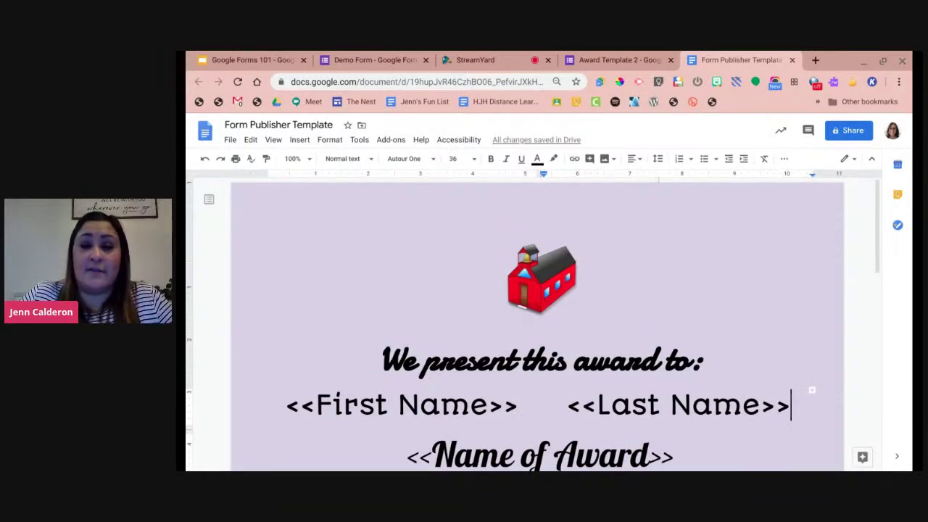
{"action": "left_click", "coordinate": [793, 61]}
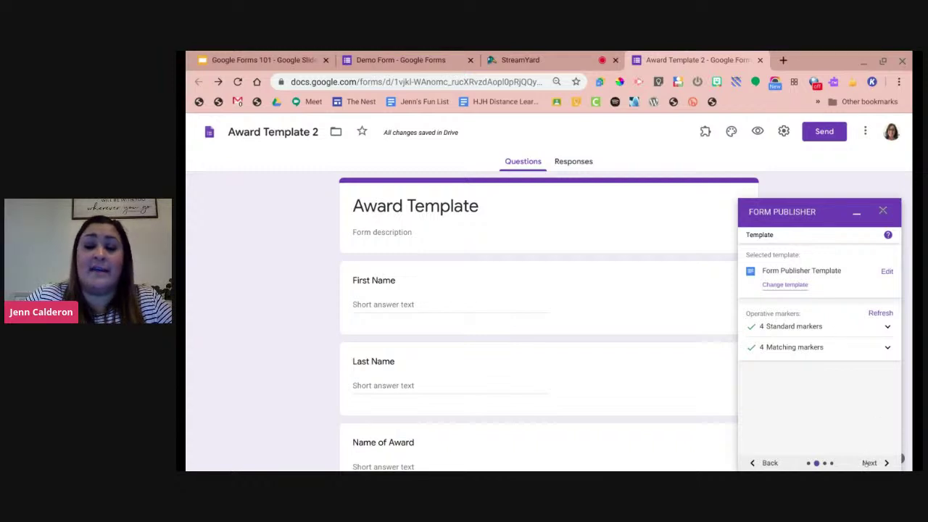
Advance Form Publisher to the destination folder and file naming step.
{"action": "left_click", "coordinate": [869, 463]}
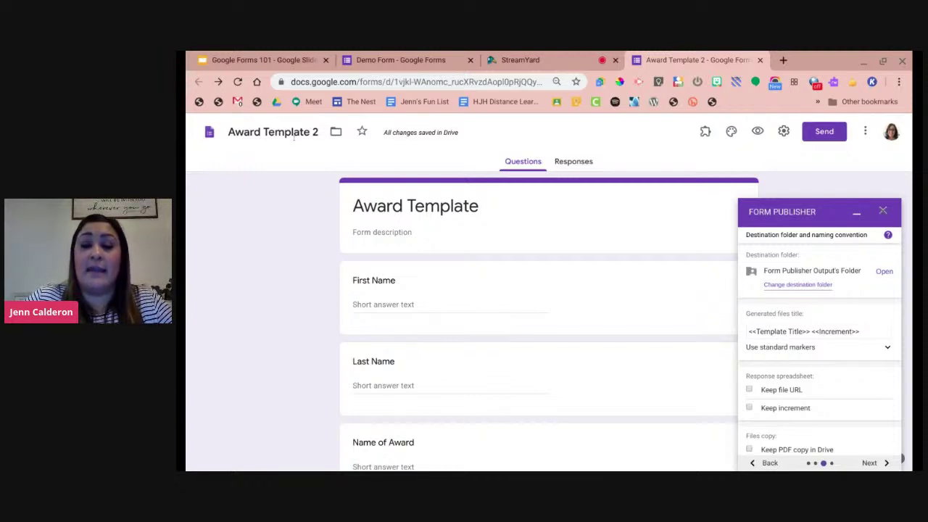
Change the generated file title to <<Template Title>> <<Today>>, replacing <<Increment>>.
{"action": "left_click", "coordinate": [860, 333]}
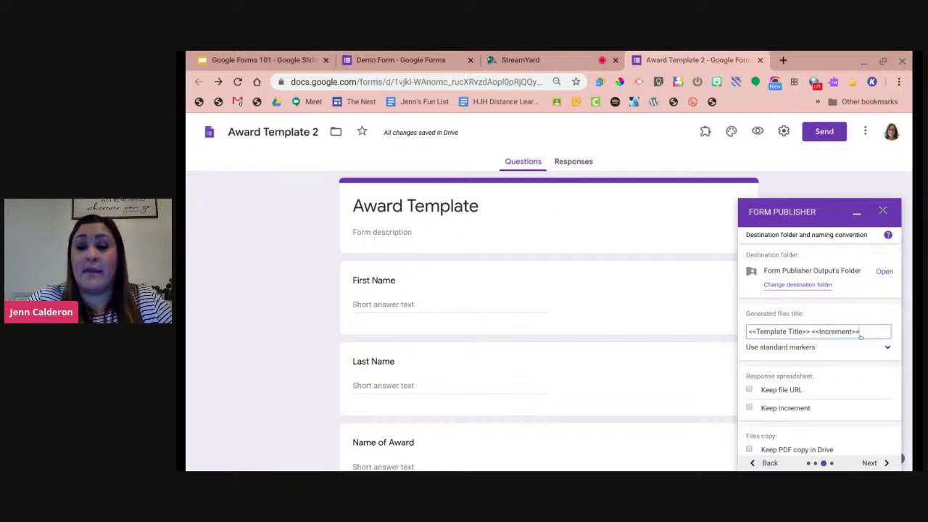
{"action": "key", "text": "BackSpace"}
{"action": "key", "text": "BackSpace"}
{"action": "key", "text": "BackSpace"}
{"action": "key", "text": "BackSpace"}
{"action": "key", "text": "BackSpace"}
{"action": "key", "text": "BackSpace"}
{"action": "key", "text": "BackSpace"}
{"action": "key", "text": "BackSpace"}
{"action": "key", "text": "BackSpace"}
{"action": "key", "text": "BackSpace"}
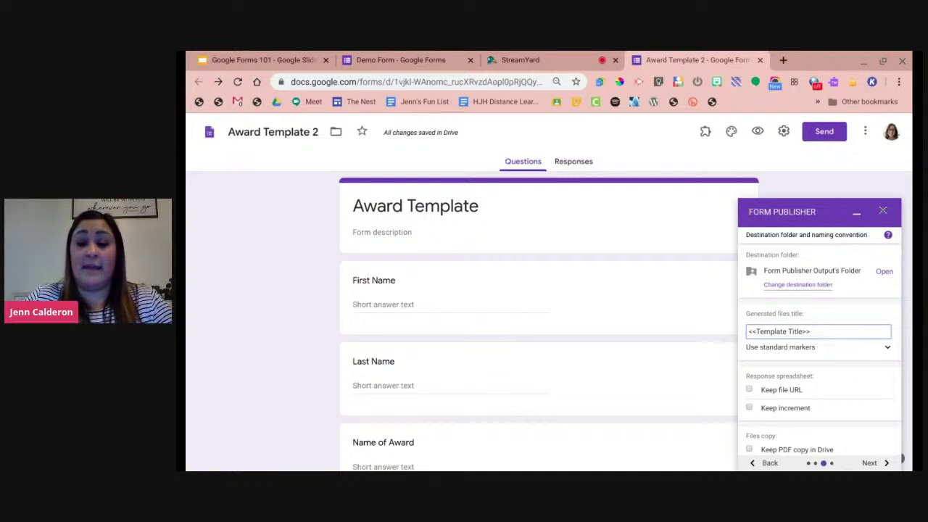
{"action": "left_click", "coordinate": [886, 349]}
{"action": "scroll", "coordinate": [887, 349], "scroll_direction": "down", "scroll_amount": 5}
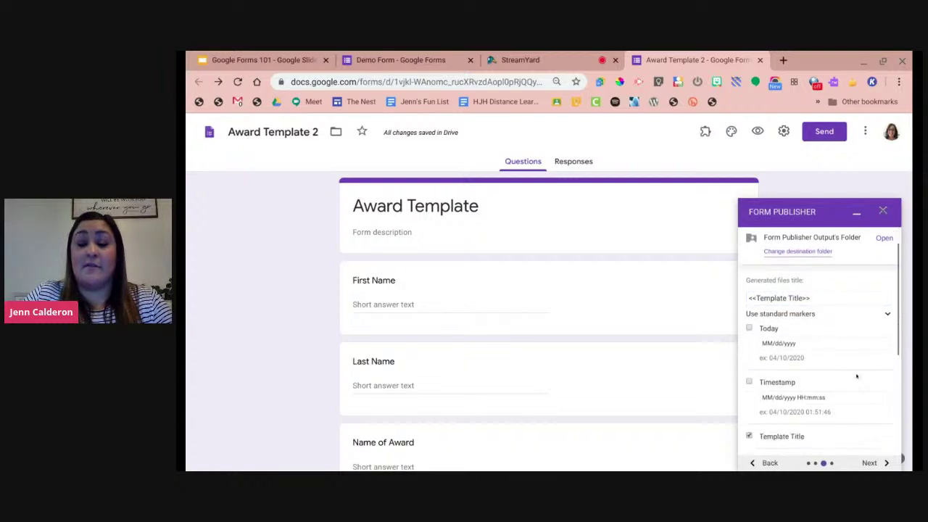
{"action": "scroll", "coordinate": [770, 342], "scroll_direction": "down", "scroll_amount": 2}
{"action": "scroll", "coordinate": [788, 349], "scroll_direction": "up", "scroll_amount": 5}
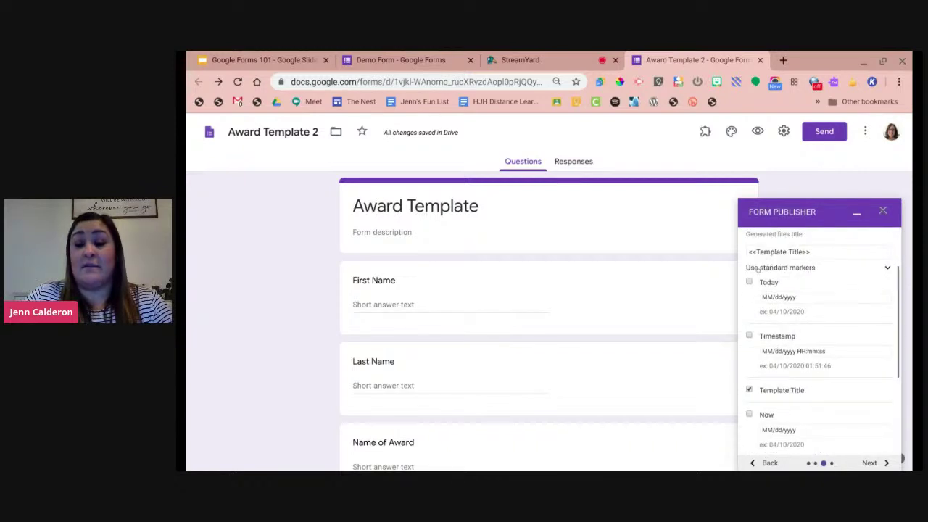
{"action": "left_click", "coordinate": [749, 282]}
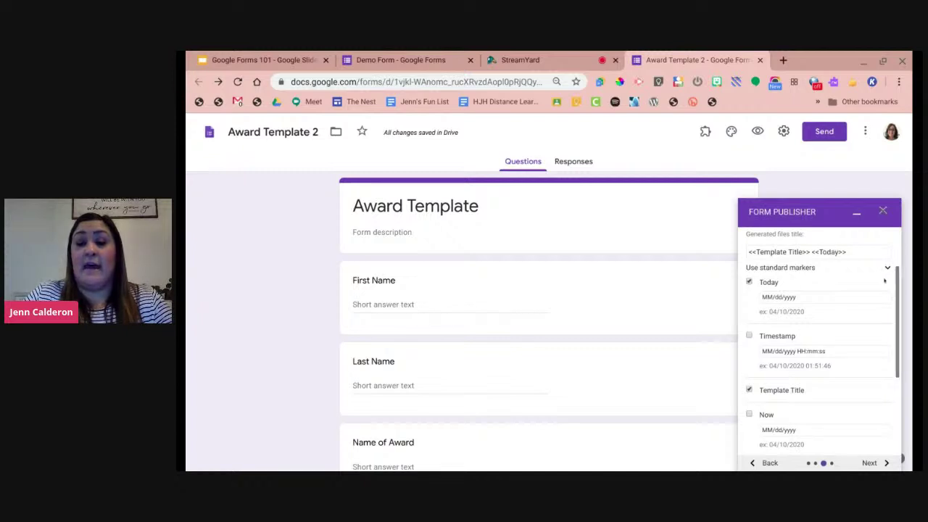
{"action": "left_click", "coordinate": [887, 268]}
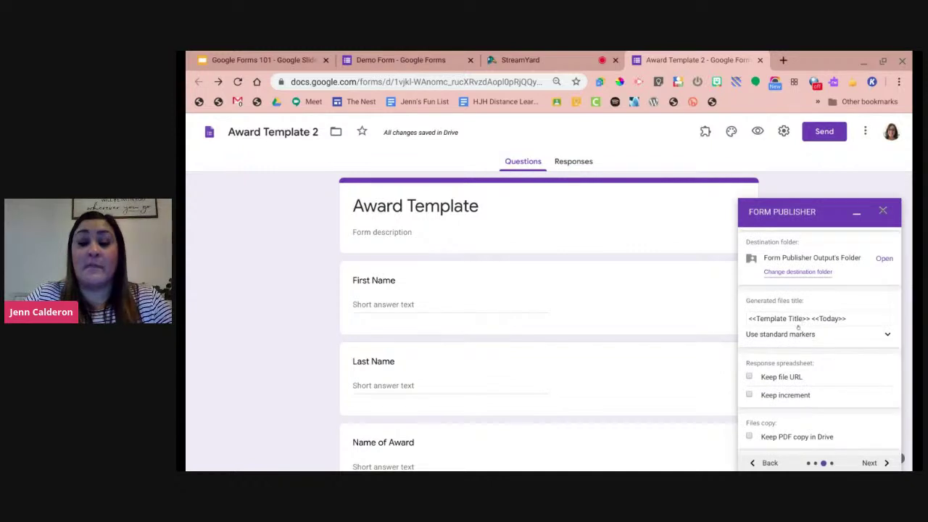
{"action": "scroll", "coordinate": [809, 341], "scroll_direction": "down", "scroll_amount": 1}
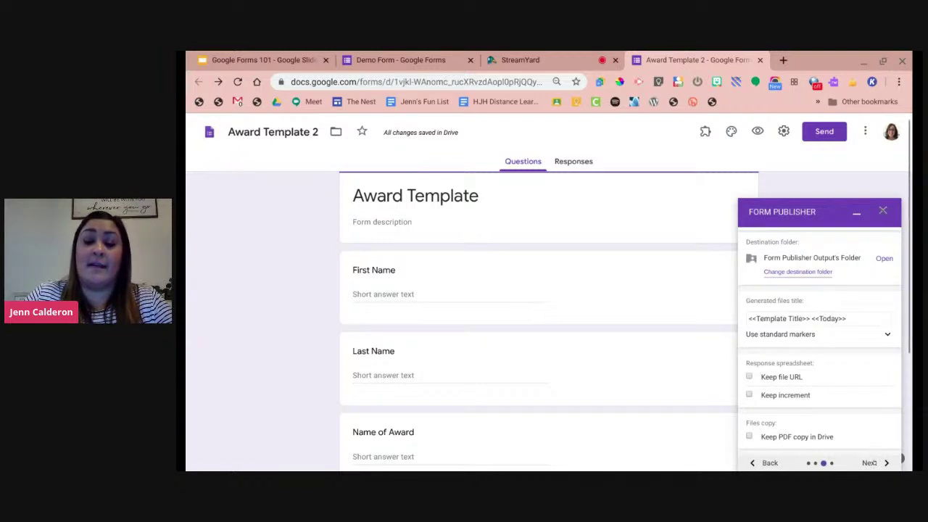
Go to the sharing and notification settings and open email notification personalization.
{"action": "left_click", "coordinate": [870, 462]}
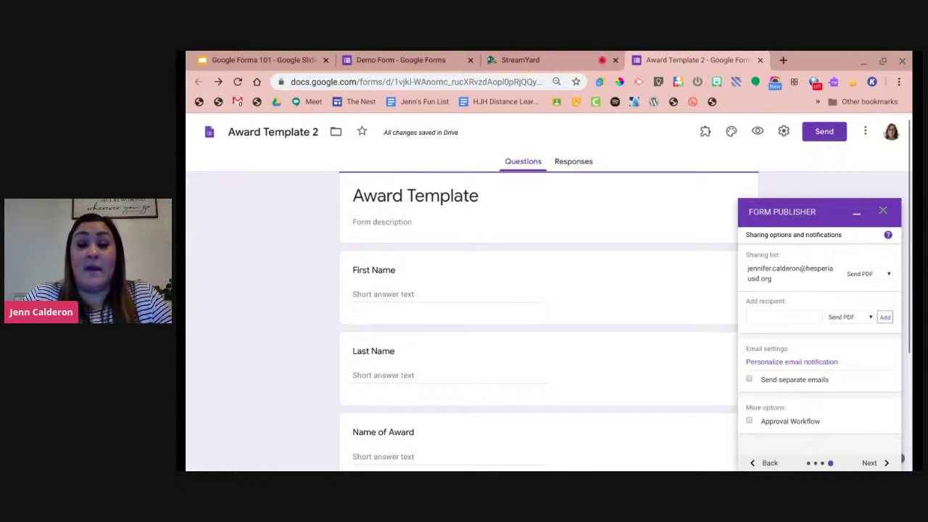
{"action": "left_click", "coordinate": [792, 317]}
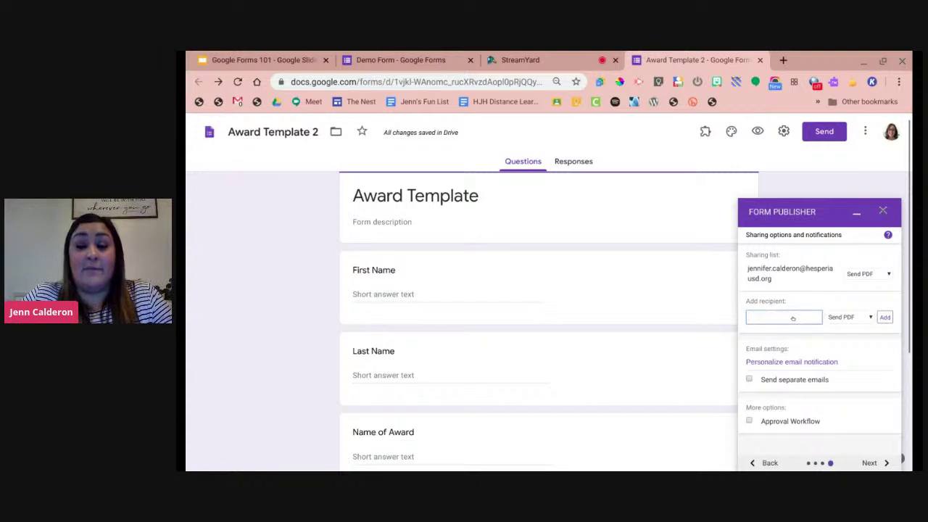
{"action": "left_click", "coordinate": [805, 294]}
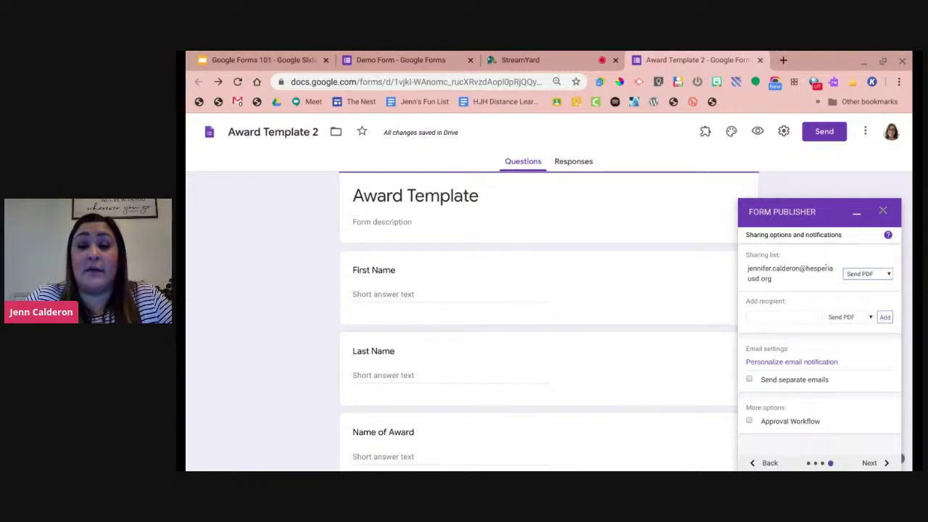
{"action": "scroll", "coordinate": [809, 311], "scroll_direction": "up", "scroll_amount": 1}
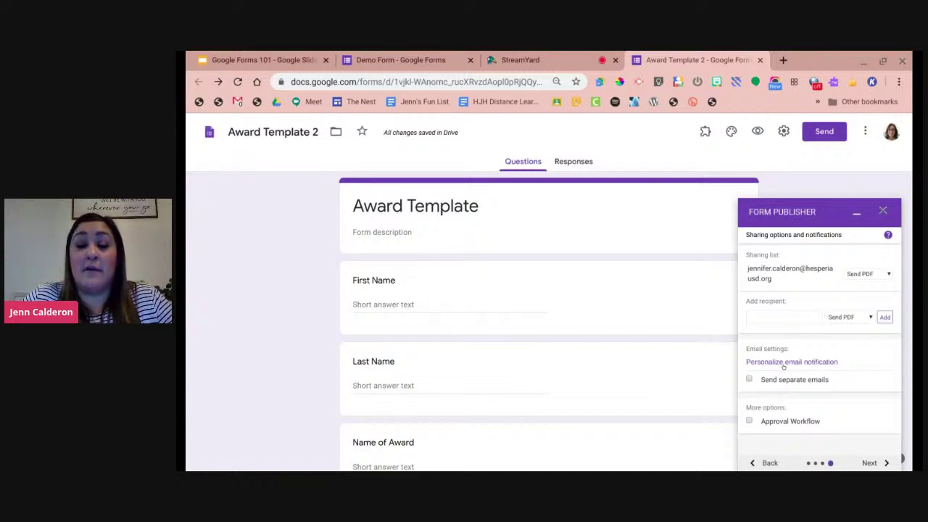
{"action": "left_click", "coordinate": [783, 364]}
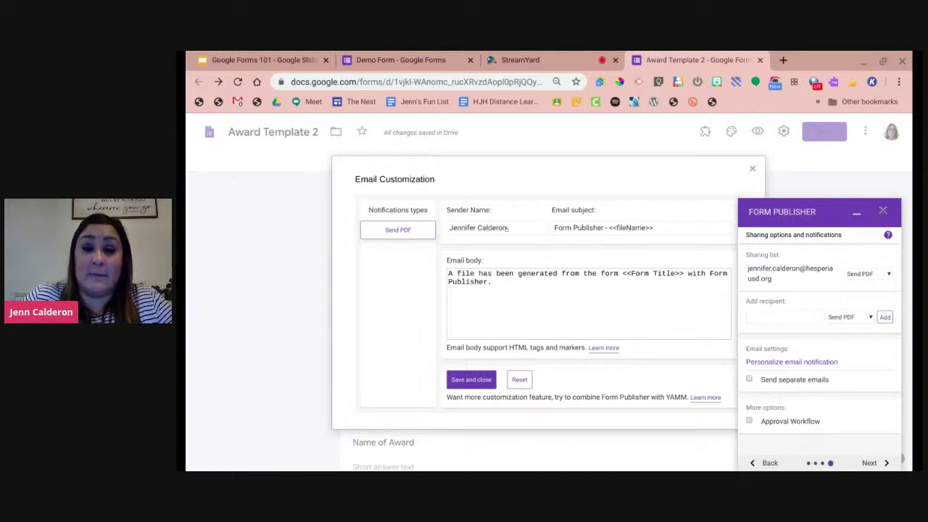
Trim the email subject down to just <<fileName>>, removing the 'Form Publisher -' prefix.
{"action": "left_click", "coordinate": [603, 232]}
{"action": "left_click", "coordinate": [602, 229]}
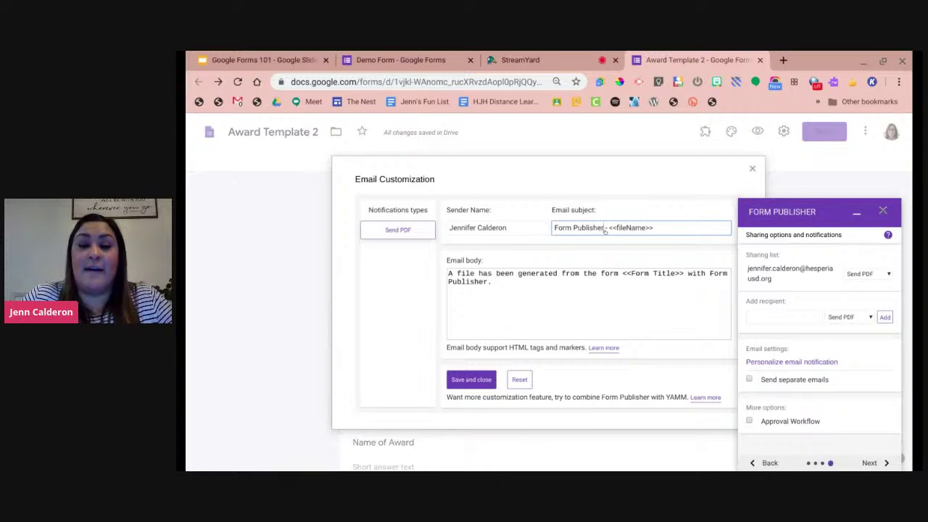
{"action": "left_click_drag", "start_coordinate": [608, 230], "coordinate": [545, 232]}
{"action": "key", "text": "BackSpace"}
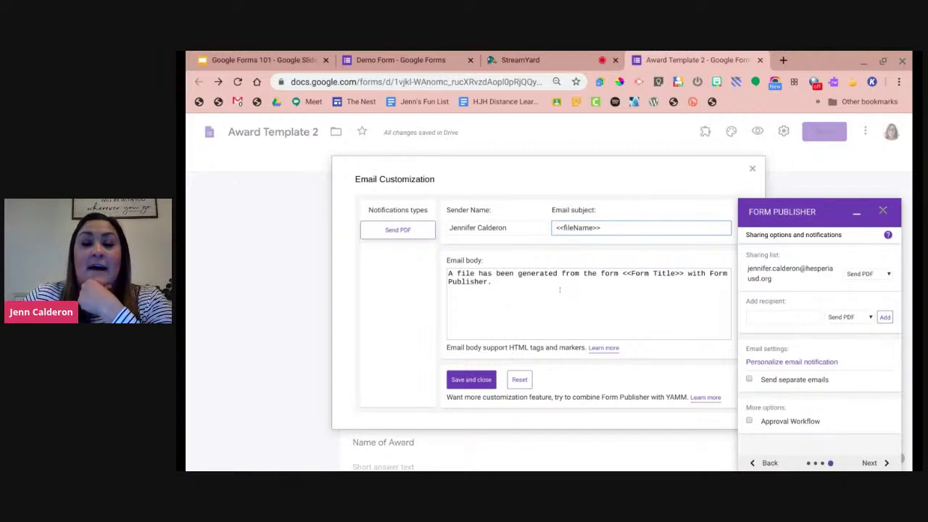
{"action": "type", "text": "This "}
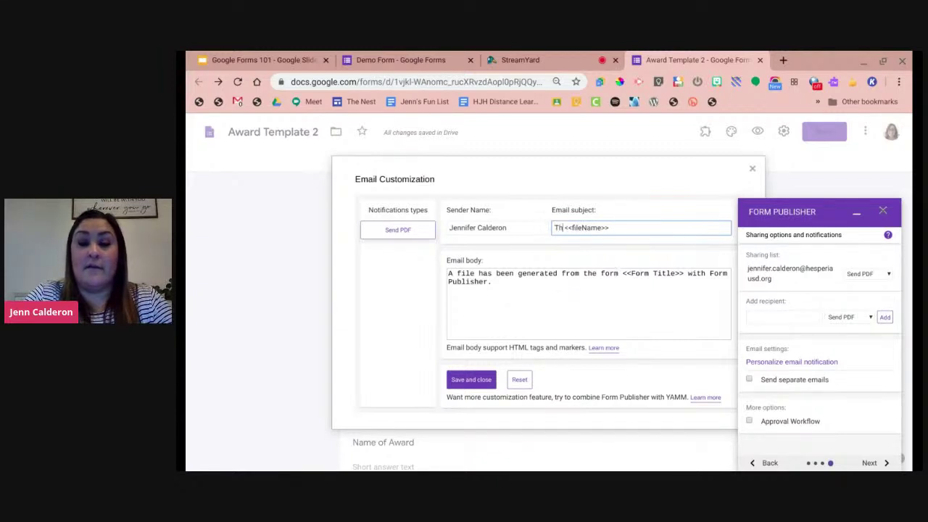
{"action": "type", "text": "is for"}
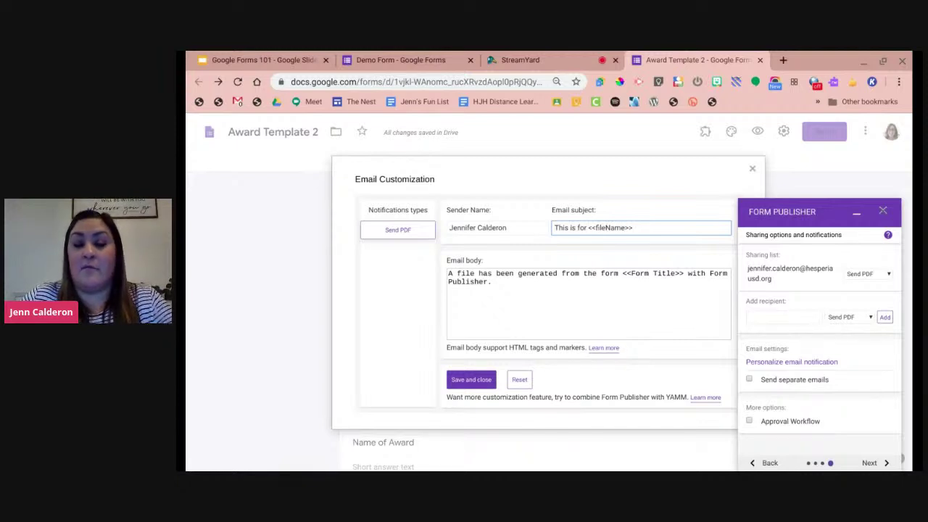
{"action": "key", "text": "BackSpace"}
{"action": "key", "text": "BackSpace"}
{"action": "key", "text": "BackSpace"}
{"action": "key", "text": "BackSpace"}
{"action": "key", "text": "BackSpace"}
{"action": "key", "text": "BackSpace"}
{"action": "key", "text": "BackSpace"}
{"action": "key", "text": "BackSpace"}
{"action": "key", "text": "BackSpace"}
{"action": "key", "text": "BackSpace"}
{"action": "key", "text": "BackSpace"}
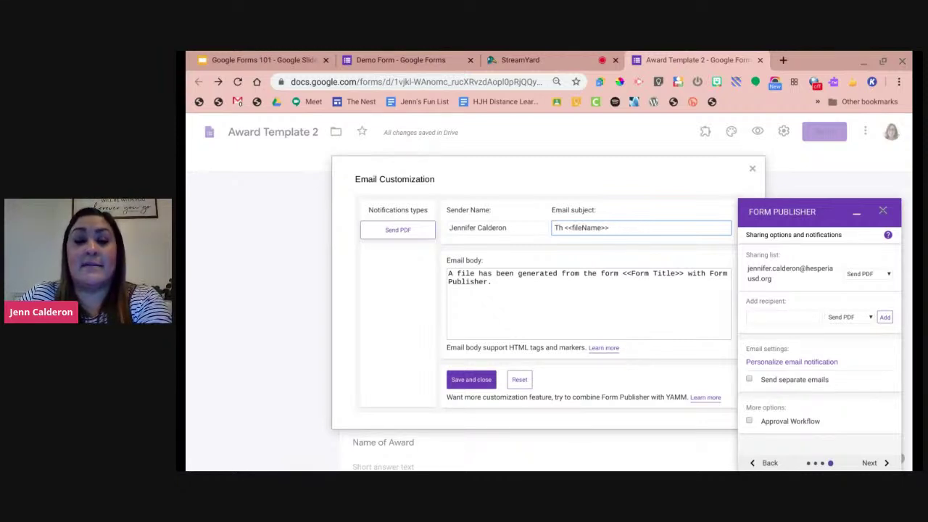
Delete the default email body text and save the email settings.
{"action": "left_click", "coordinate": [511, 283]}
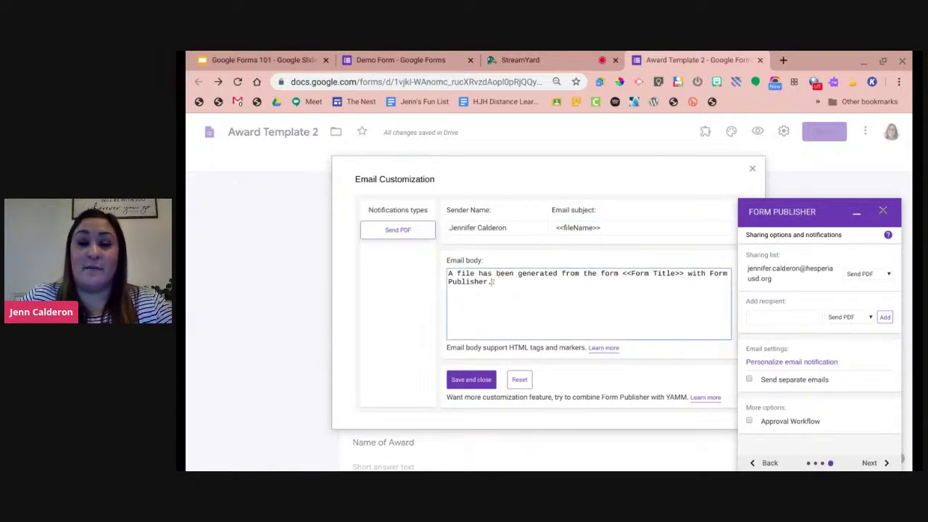
{"action": "left_click_drag", "start_coordinate": [493, 281], "coordinate": [440, 266]}
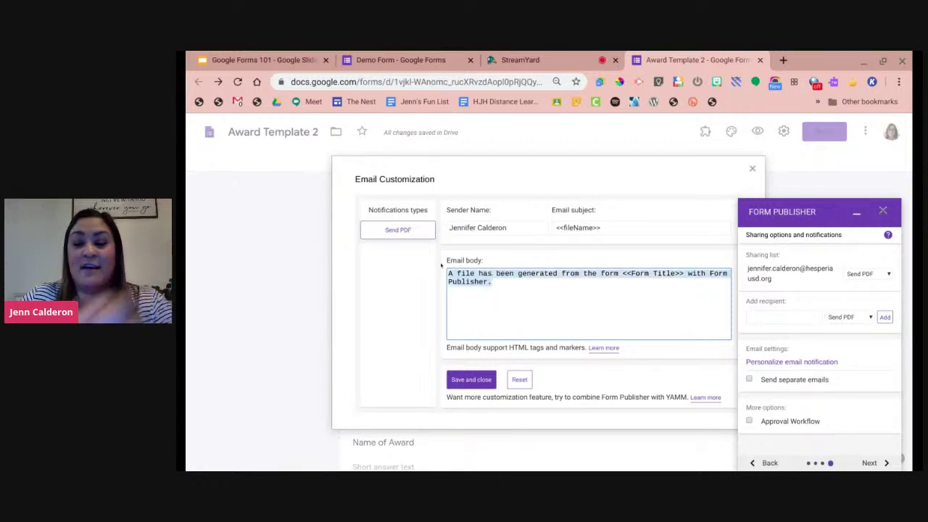
{"action": "key", "text": "BackSpace"}
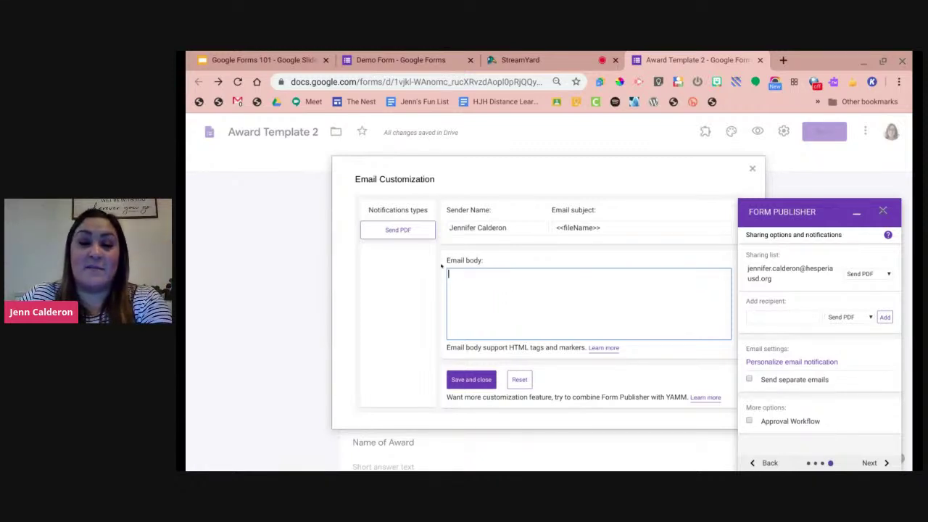
{"action": "left_click", "coordinate": [464, 382]}
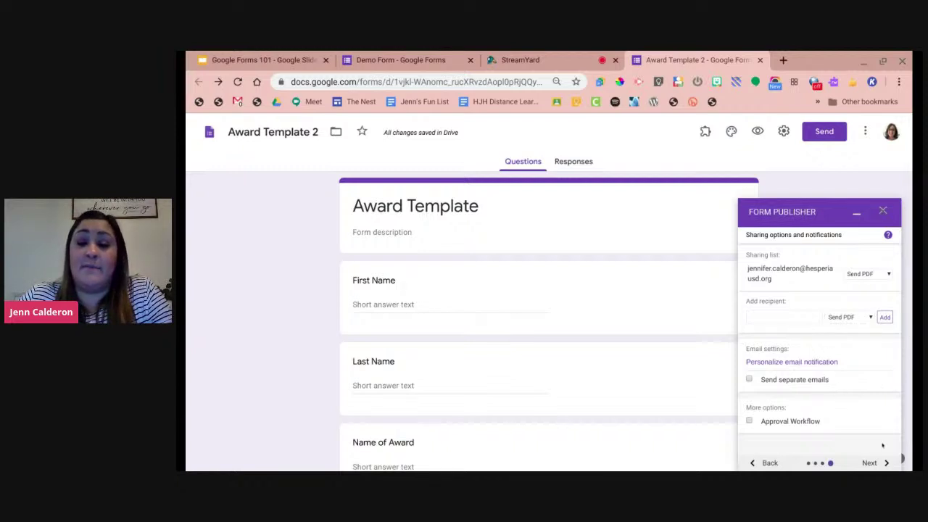
Complete the Form Publisher setup and open the live form for a test.
{"action": "left_click", "coordinate": [869, 462]}
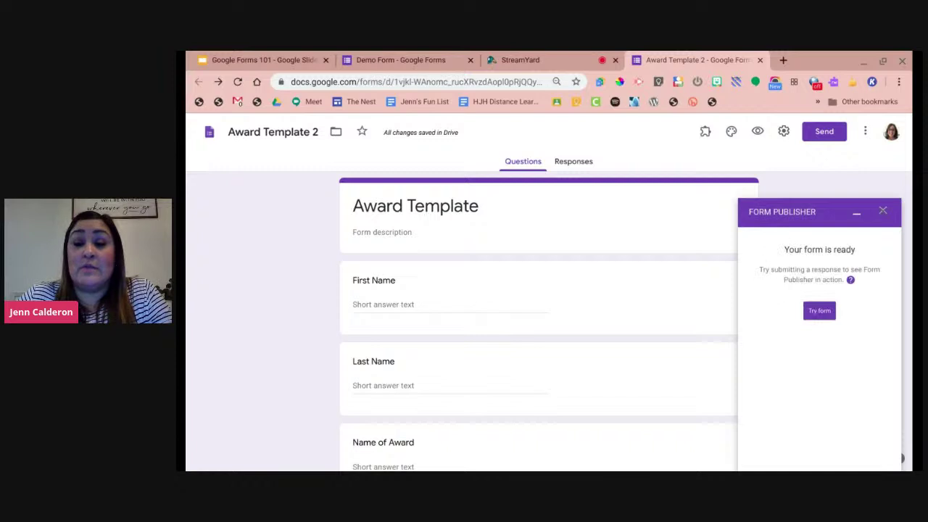
{"action": "left_click", "coordinate": [820, 310]}
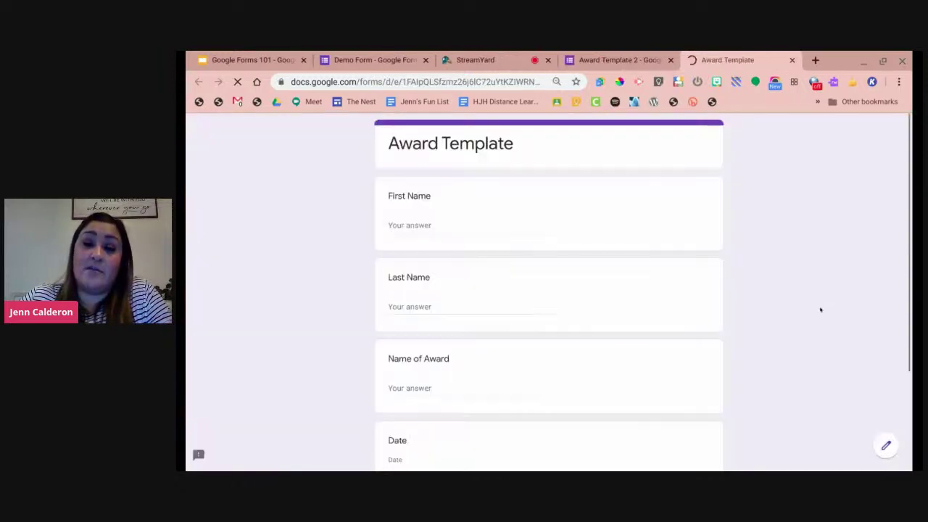
Enter the test respondent's first and last name.
{"action": "left_click", "coordinate": [480, 221]}
{"action": "left_click", "coordinate": [435, 307]}
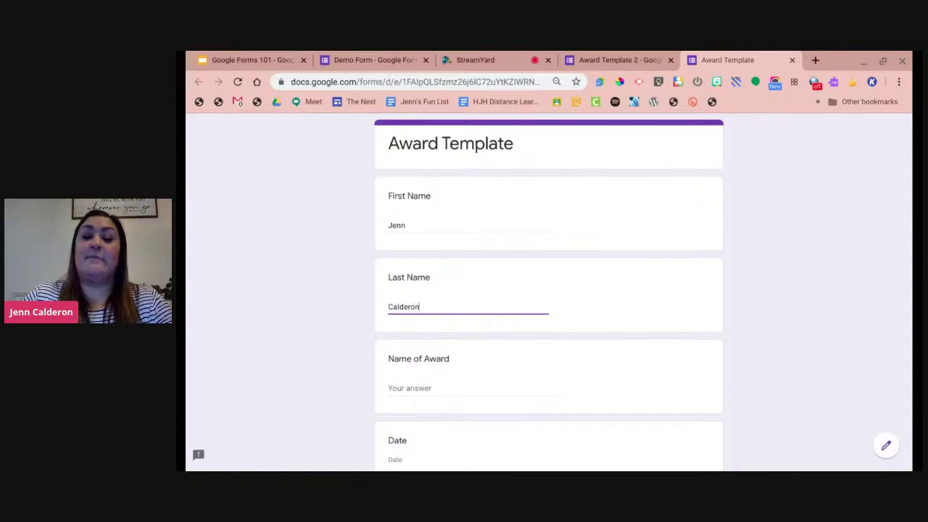
{"action": "left_click", "coordinate": [336, 354]}
{"action": "scroll", "coordinate": [366, 366], "scroll_direction": "down", "scroll_amount": 2}
Enter award 'Completing my first virtual live webinar' and date 04/09/2020, then submit.
{"action": "left_click", "coordinate": [429, 330]}
{"action": "type", "text": "Completing my frirst virtua"}
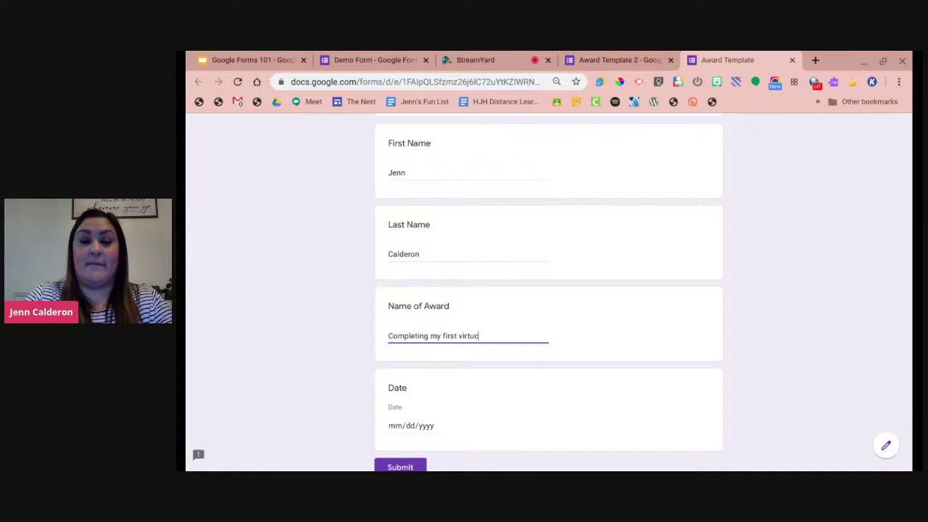
{"action": "type", "text": "l live webinar"}
{"action": "left_click", "coordinate": [435, 426]}
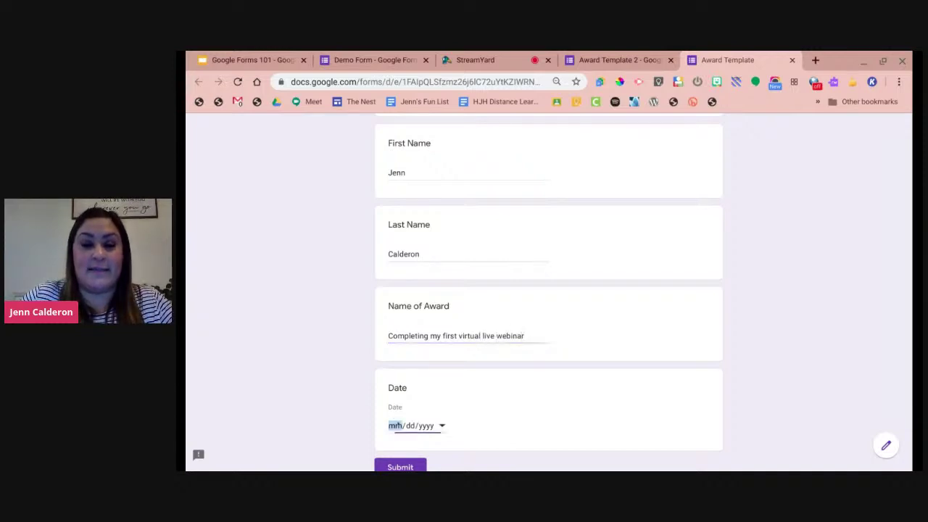
{"action": "type", "text": "04092020"}
{"action": "scroll", "coordinate": [329, 371], "scroll_direction": "down", "scroll_amount": 2}
{"action": "left_click", "coordinate": [392, 417]}
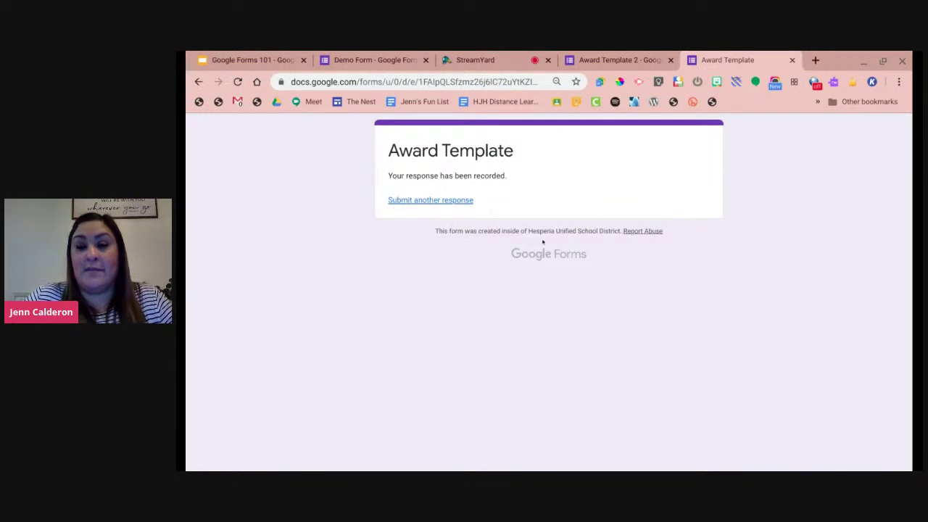
Check Gmail for the generated certificate, then return to Award Template 2 and follow the Drive link.
{"action": "left_click", "coordinate": [620, 59]}
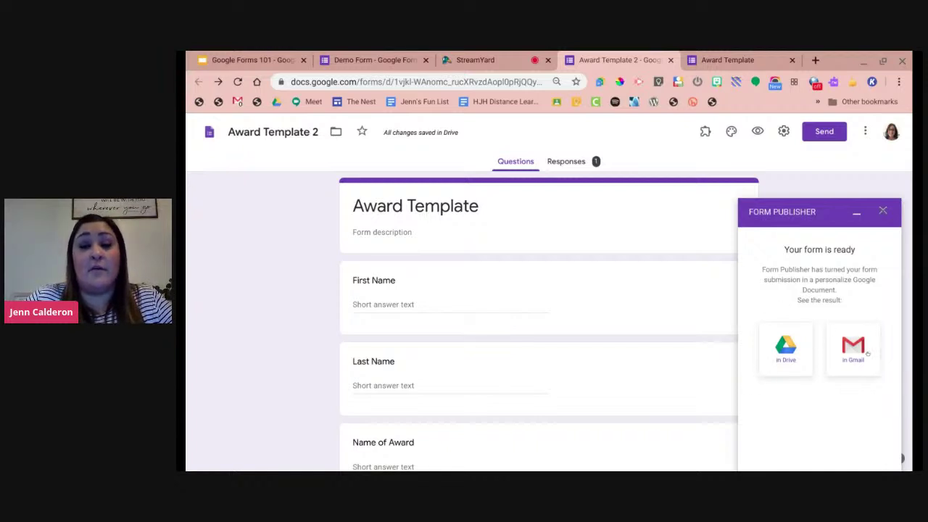
{"action": "left_click", "coordinate": [842, 349]}
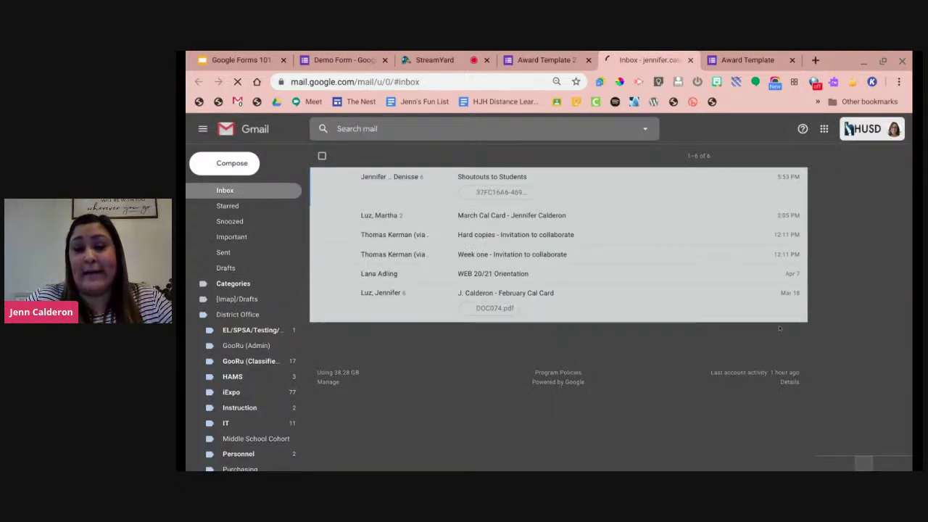
{"action": "left_click", "coordinate": [722, 60]}
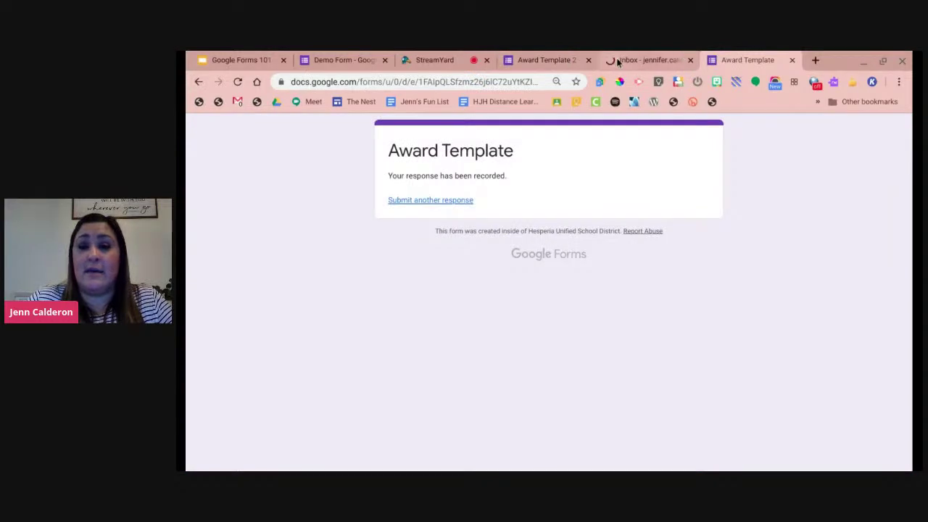
{"action": "left_click", "coordinate": [573, 58]}
{"action": "left_click", "coordinate": [782, 342]}
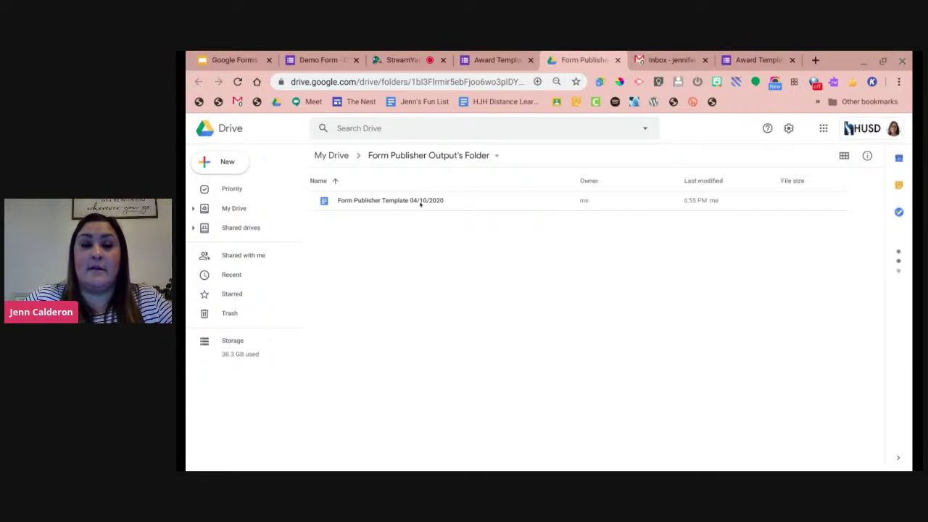
Open 'Form Publisher Template 04/10/2020' from the output folder and review the filled certificate.
{"action": "left_click", "coordinate": [420, 204]}
{"action": "double_click", "coordinate": [419, 203]}
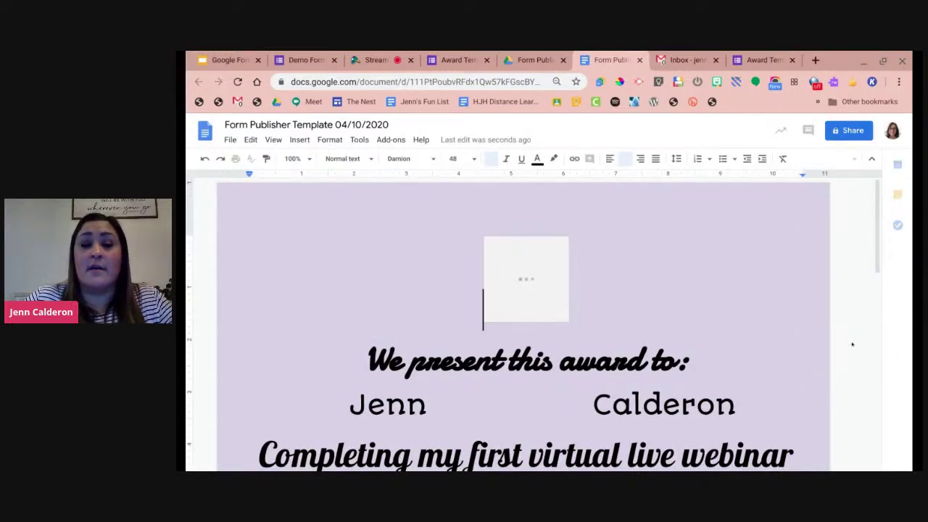
{"action": "scroll", "coordinate": [852, 344], "scroll_direction": "down", "scroll_amount": 1}
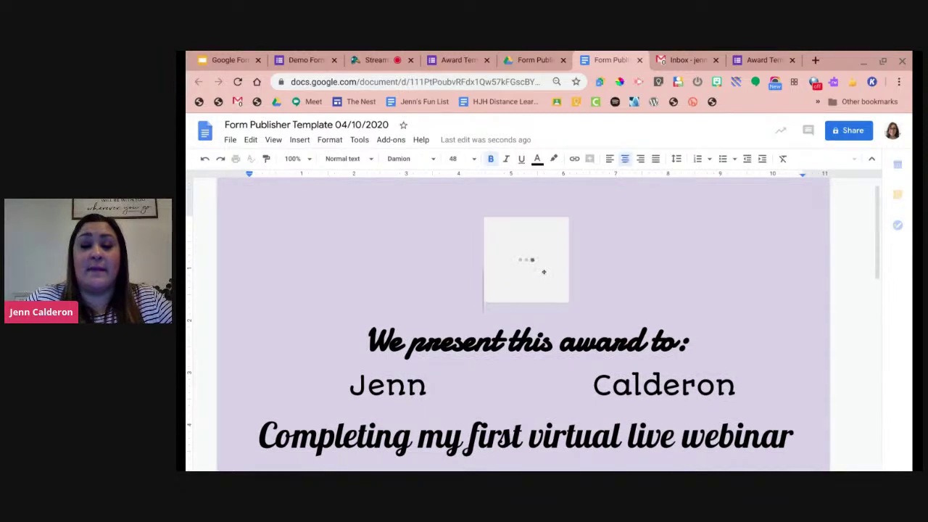
{"action": "scroll", "coordinate": [543, 269], "scroll_direction": "down", "scroll_amount": 1}
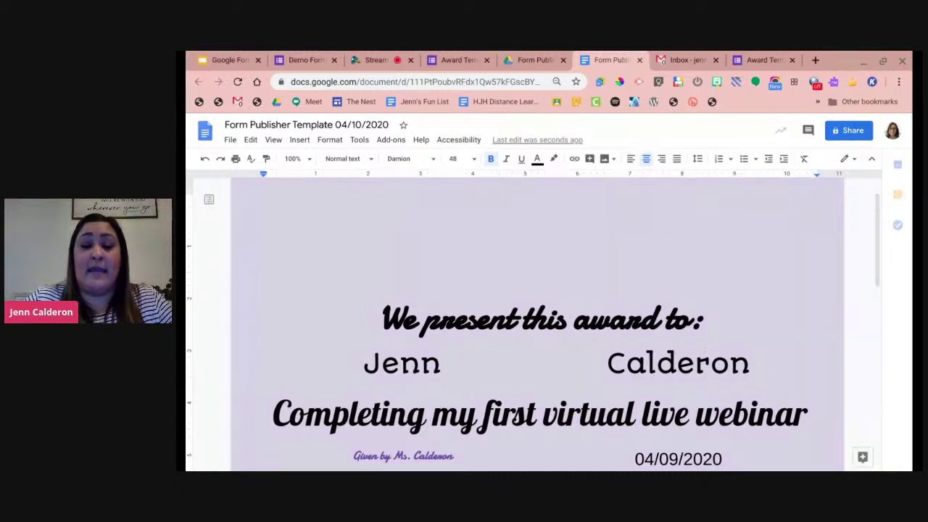
{"action": "left_click", "coordinate": [515, 415]}
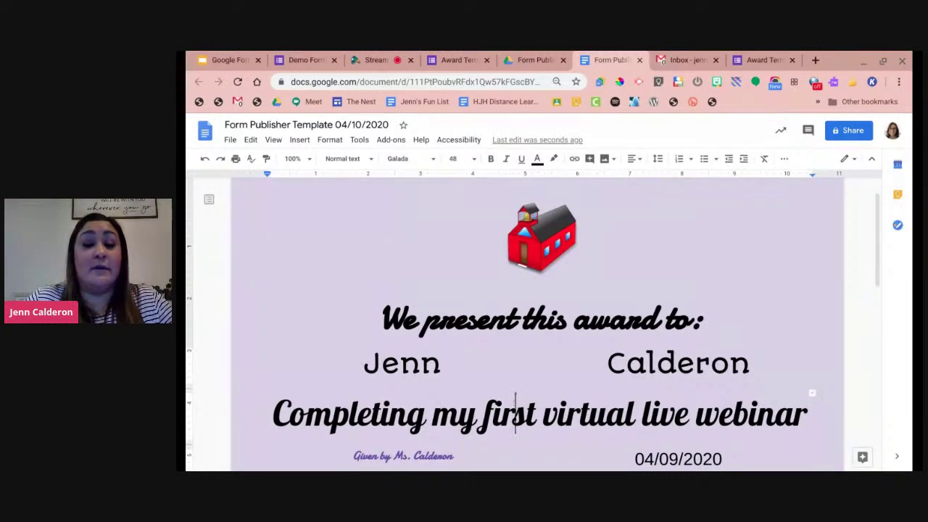
{"action": "scroll", "coordinate": [501, 296], "scroll_direction": "down", "scroll_amount": 1}
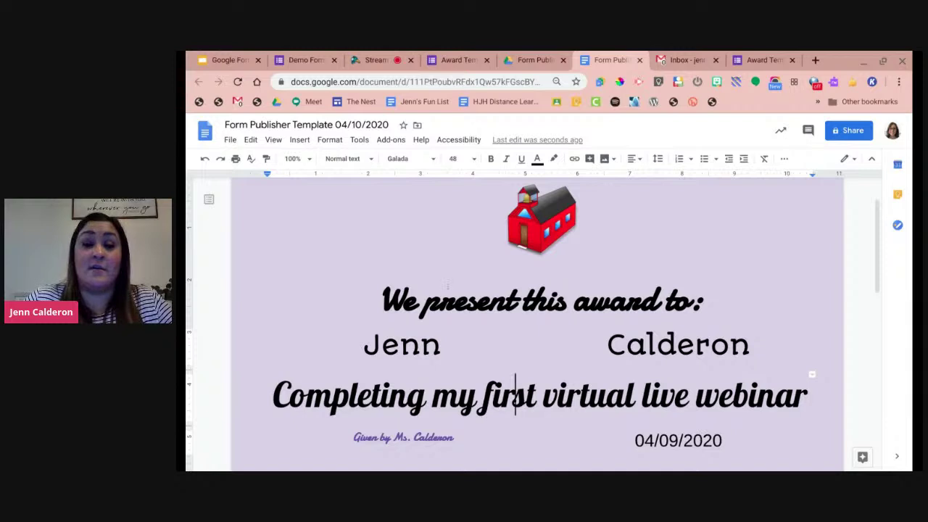
{"action": "scroll", "coordinate": [545, 297], "scroll_direction": "down", "scroll_amount": 1}
{"action": "left_click", "coordinate": [747, 58]}
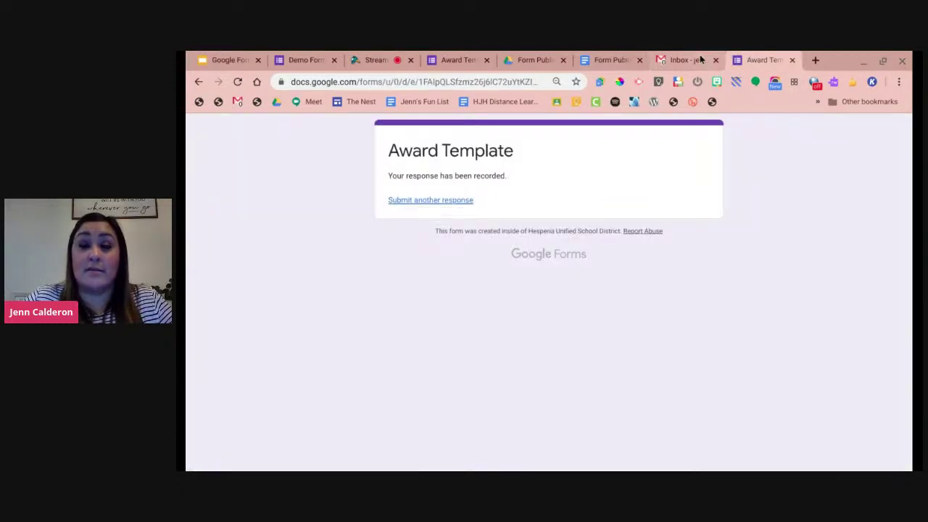
Close the Form Publisher sidebar in the Award Template 2 editor and move to the StreamYard studio.
{"action": "left_click", "coordinate": [462, 56]}
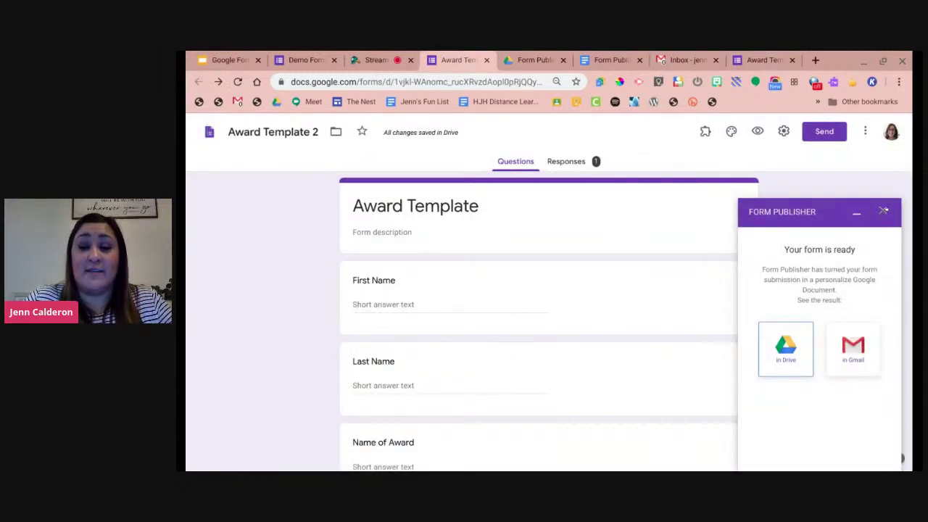
{"action": "left_click", "coordinate": [883, 211]}
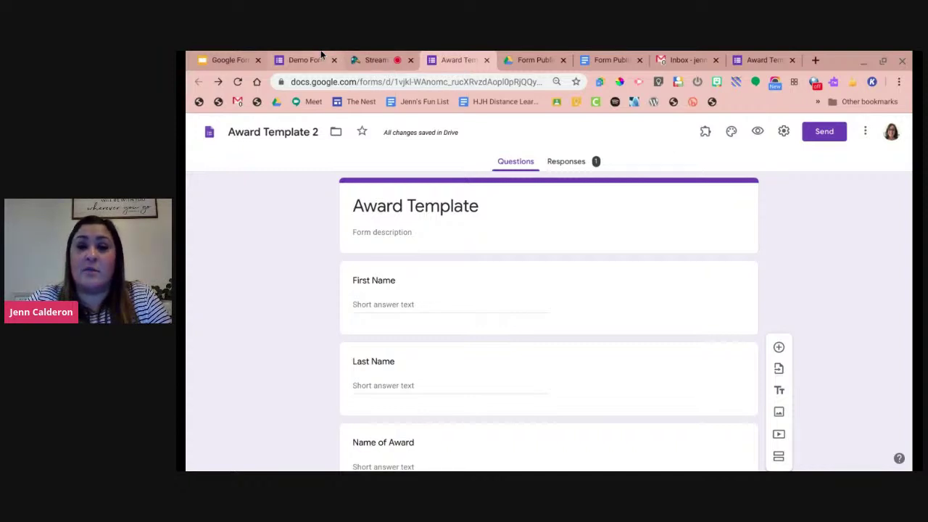
{"action": "left_click", "coordinate": [374, 60]}
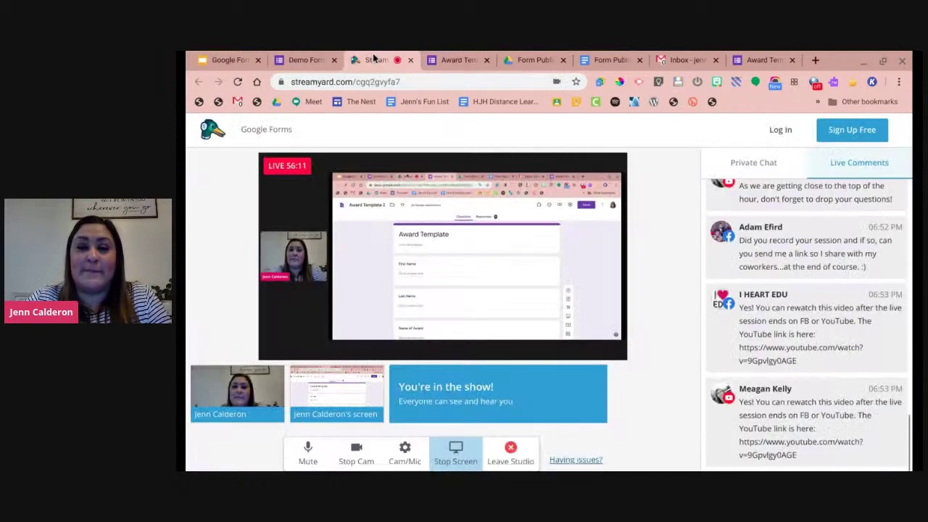